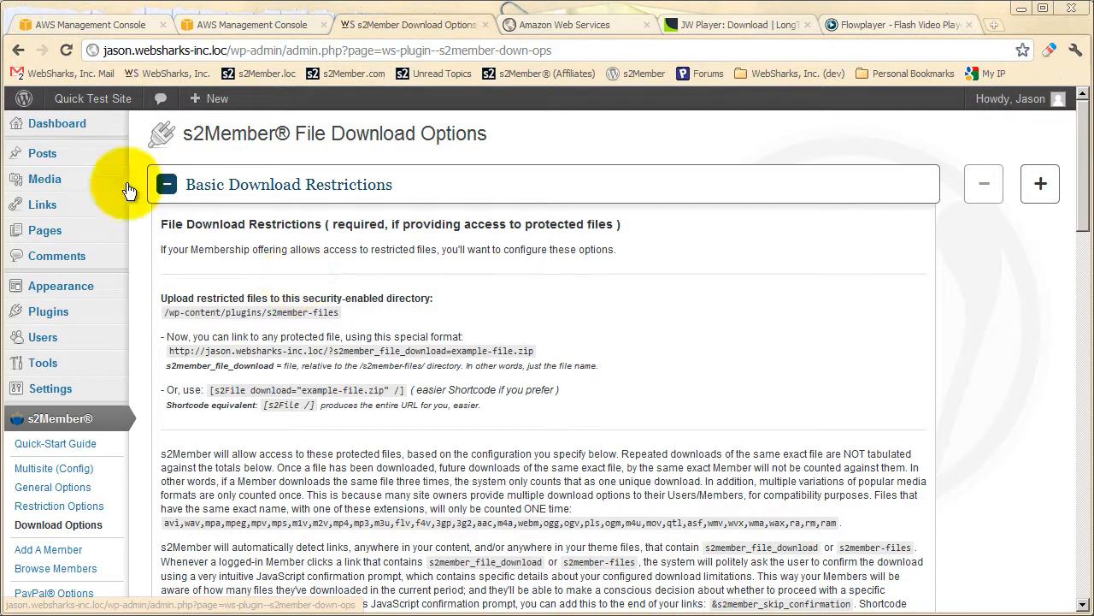
pyautogui.moveTo(64, 162)
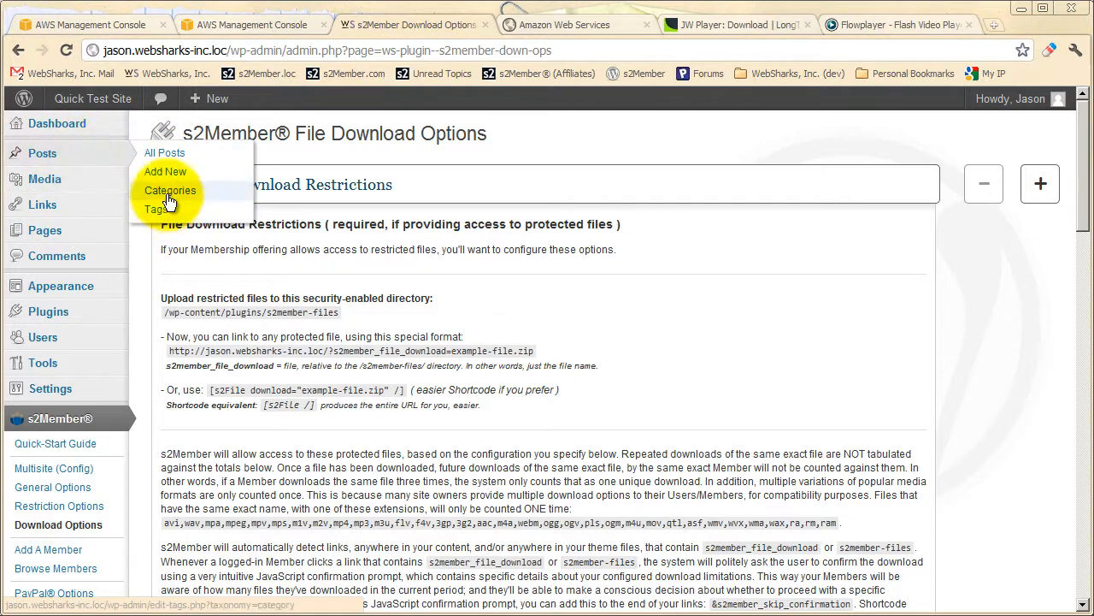
pyautogui.moveTo(65, 272)
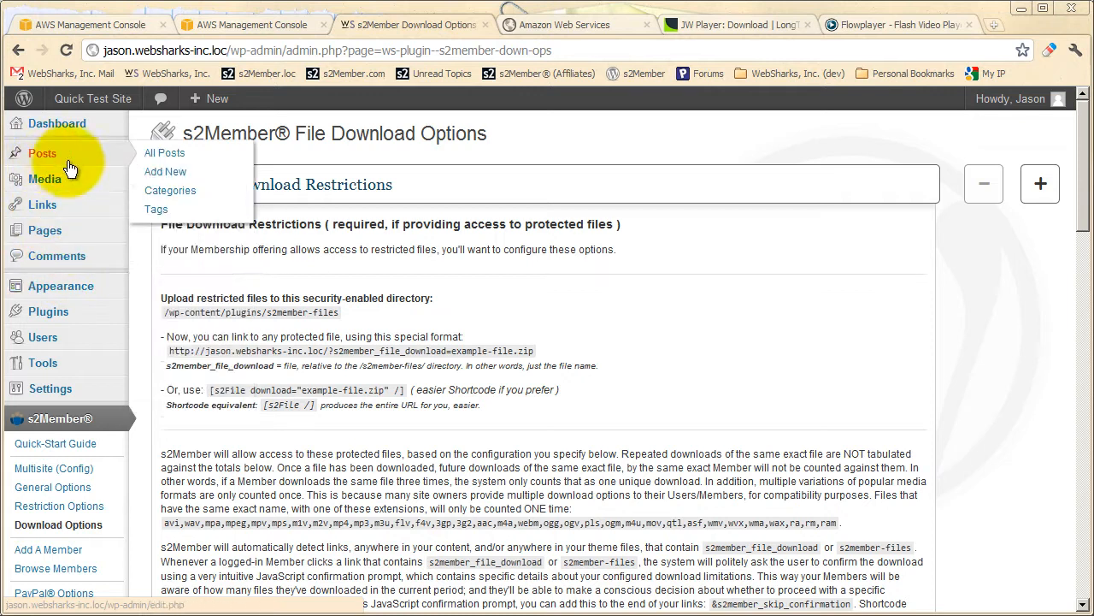
pyautogui.moveTo(74, 238)
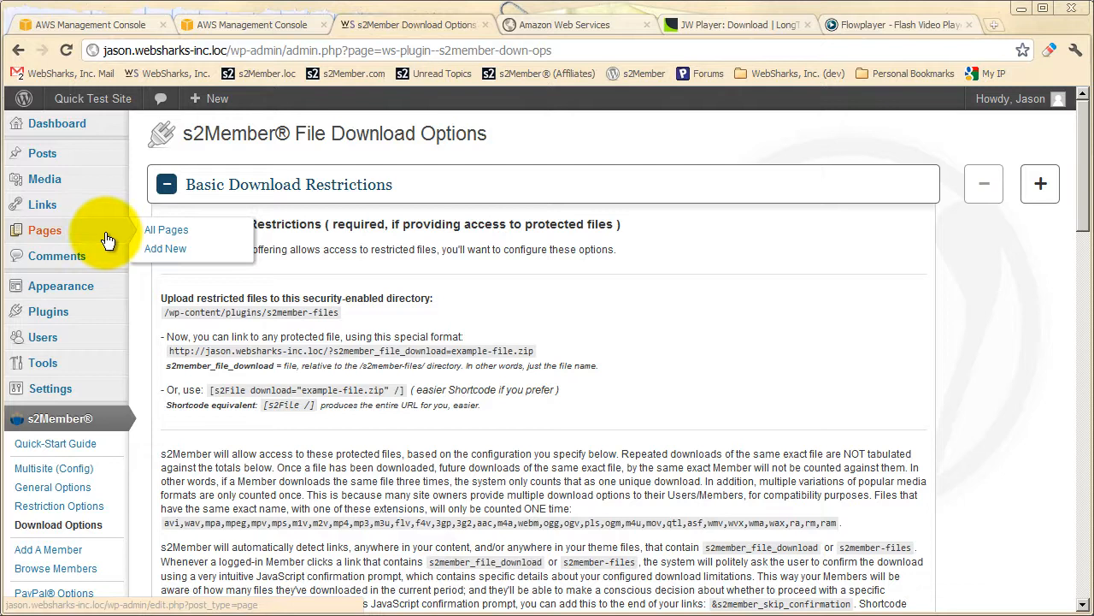
pyautogui.moveTo(102, 164)
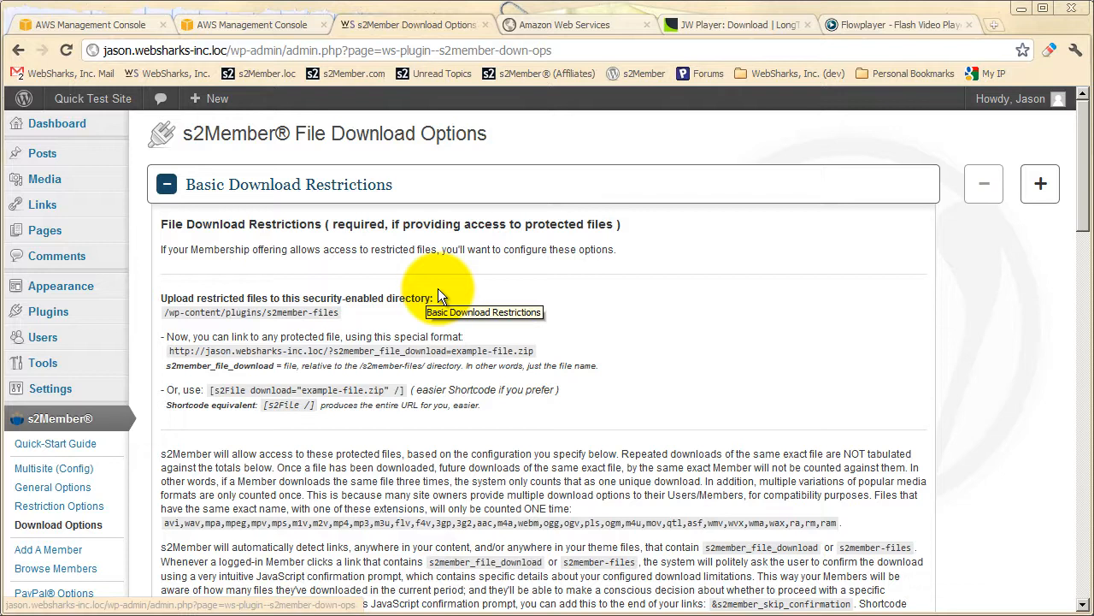
pyautogui.moveTo(47, 181)
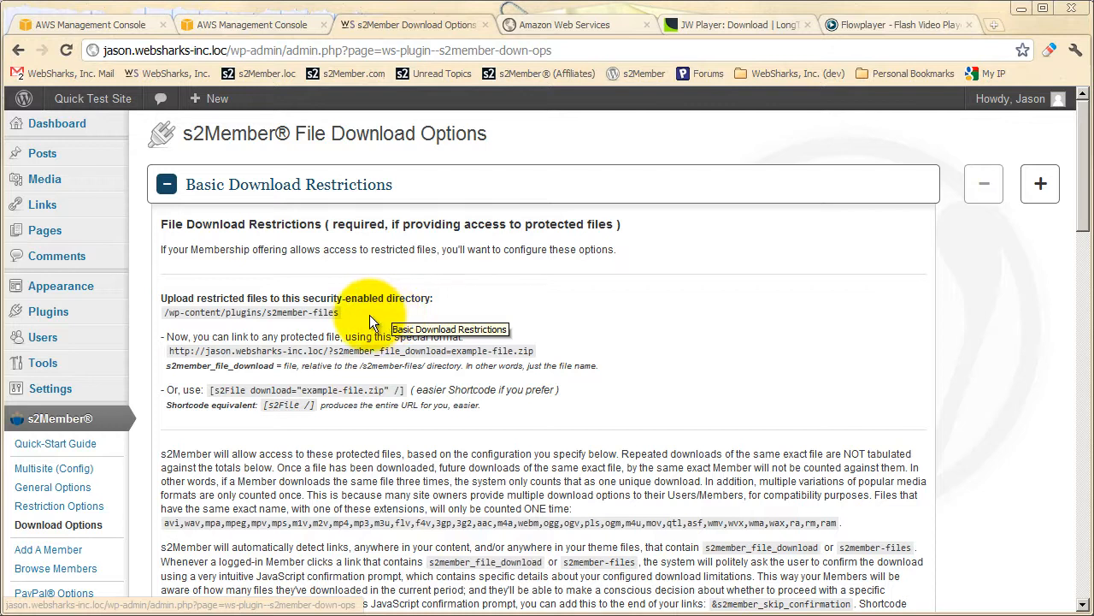
# Look over the list of download option sections and highlight the protected upload directory path under Basic Download Restrictions.
pyautogui.click(377, 188)
pyautogui.scroll(-1, 379, 256)
pyautogui.scroll(-2, 379, 288)
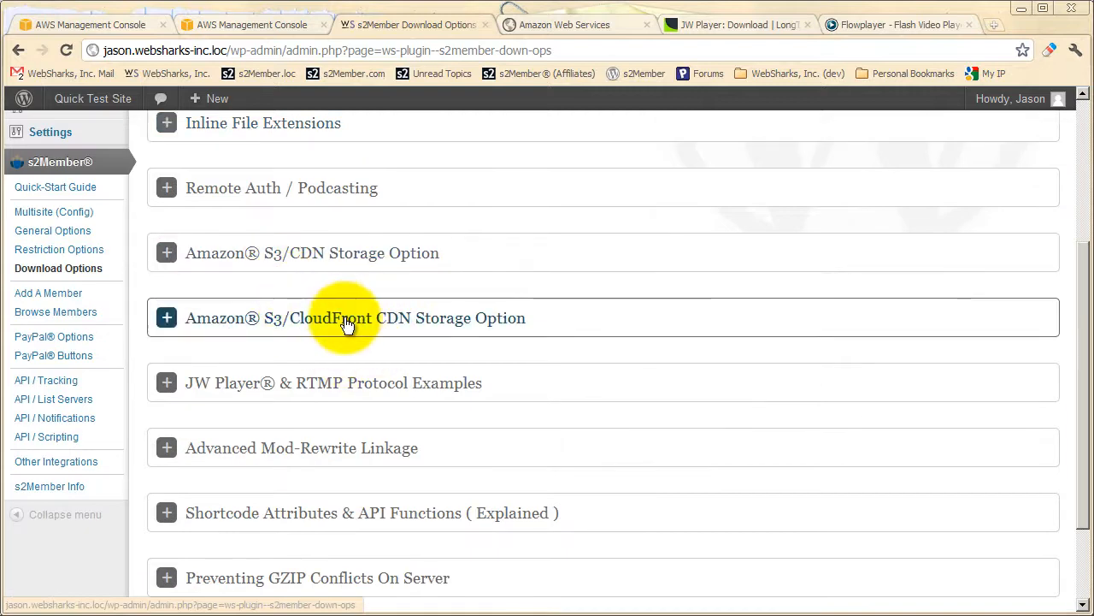
pyautogui.scroll(3, 347, 356)
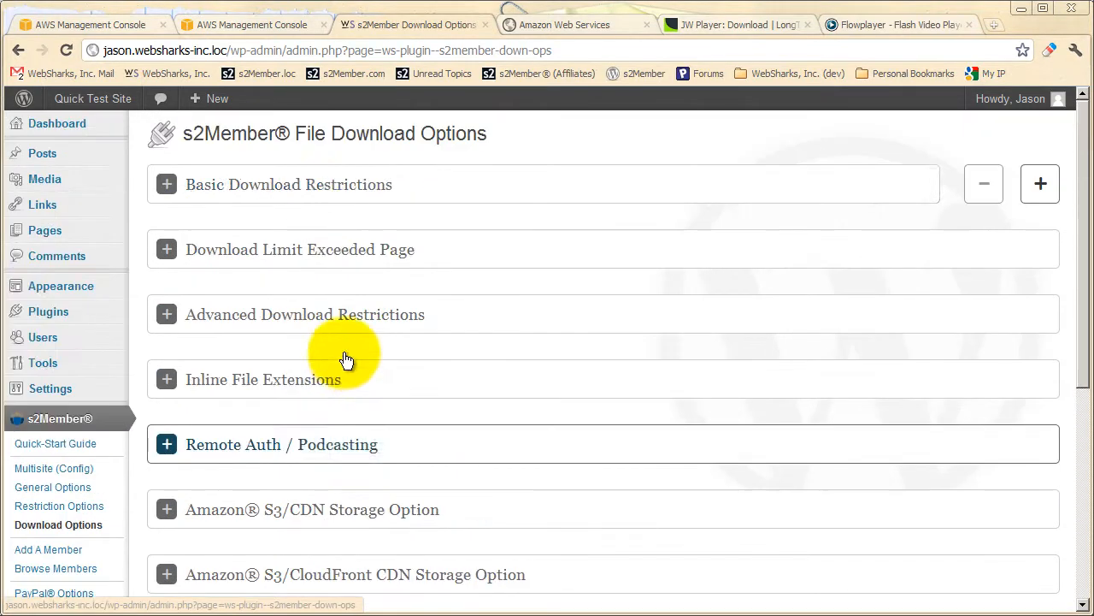
pyautogui.click(342, 190)
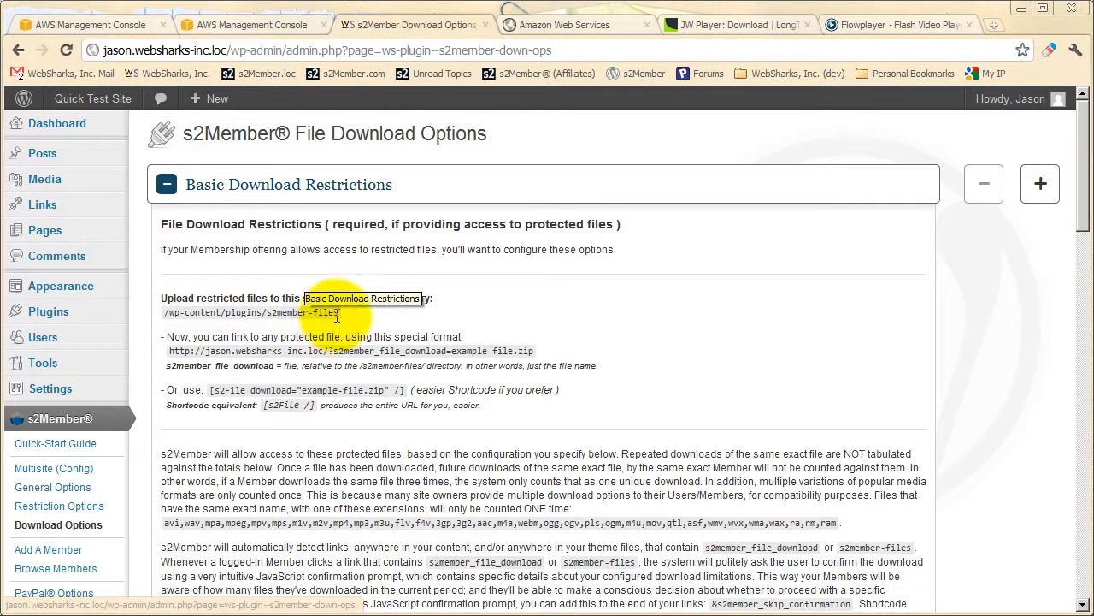
pyautogui.moveTo(339, 313)
pyautogui.mouseDown()
pyautogui.moveTo(225, 313)
pyautogui.moveTo(339, 313)
pyautogui.mouseUp()
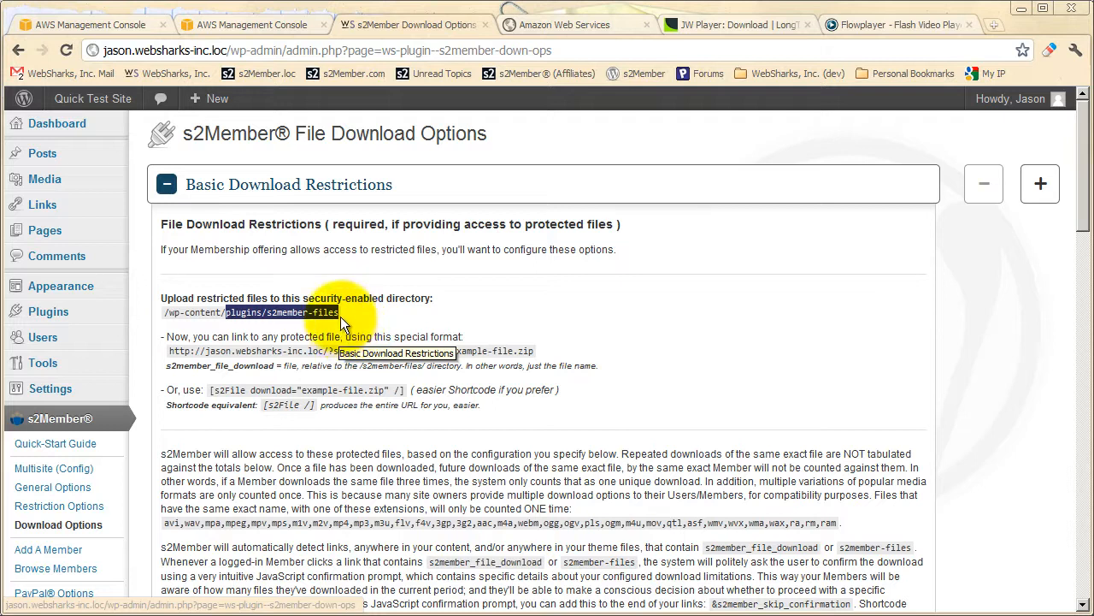
pyautogui.click(364, 318)
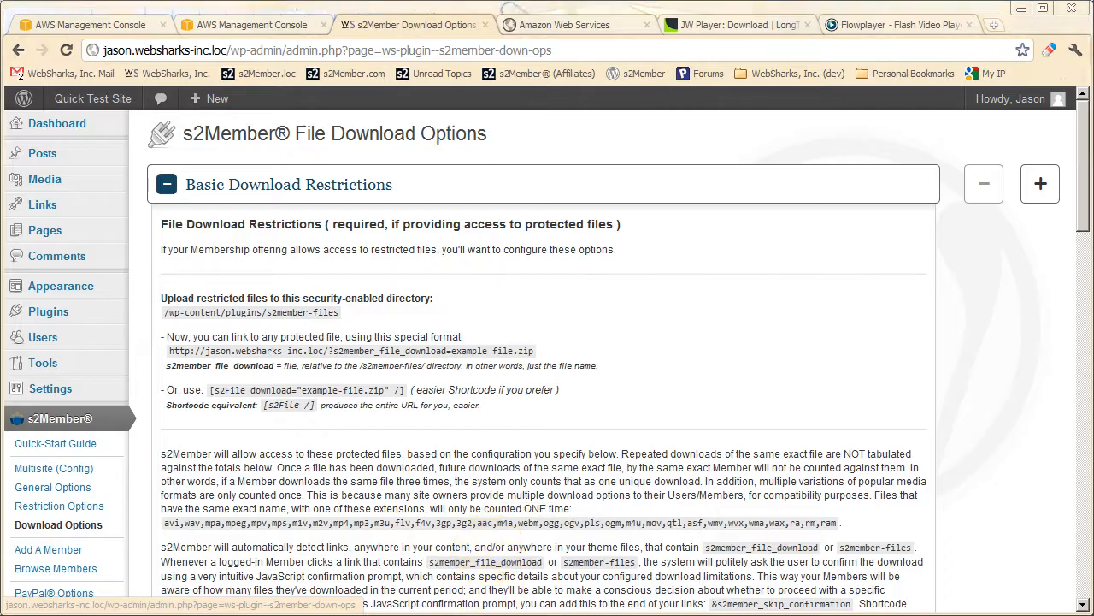
# Switch to Windows Explorer and open the plugins folder inside the site's wp-content directory.
pyautogui.hotkey('alt', 'Tab')
pyautogui.click(370, 367)
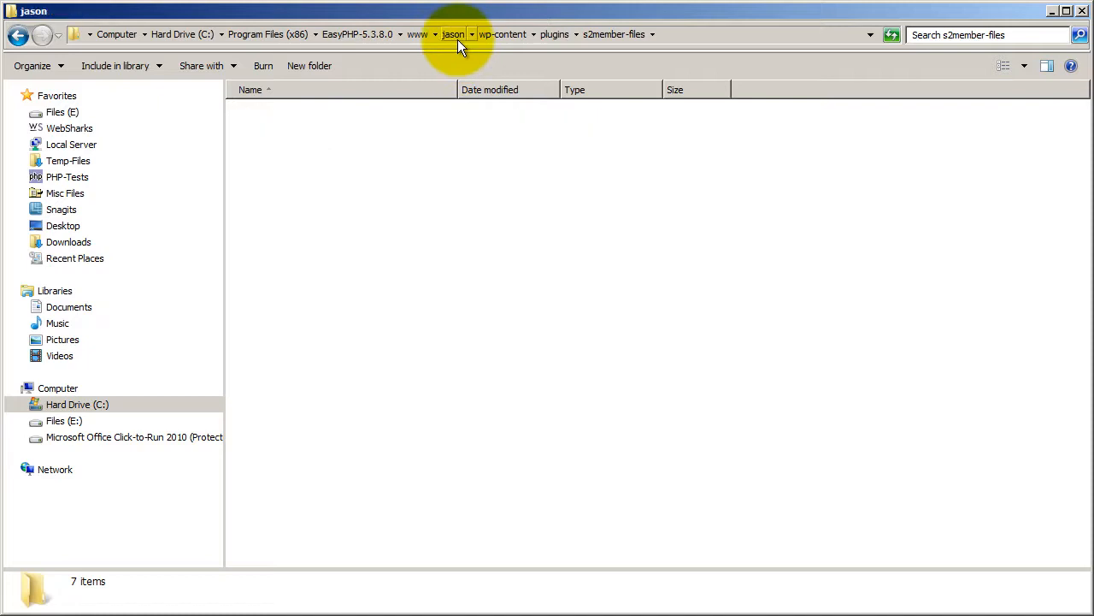
pyautogui.click(457, 39)
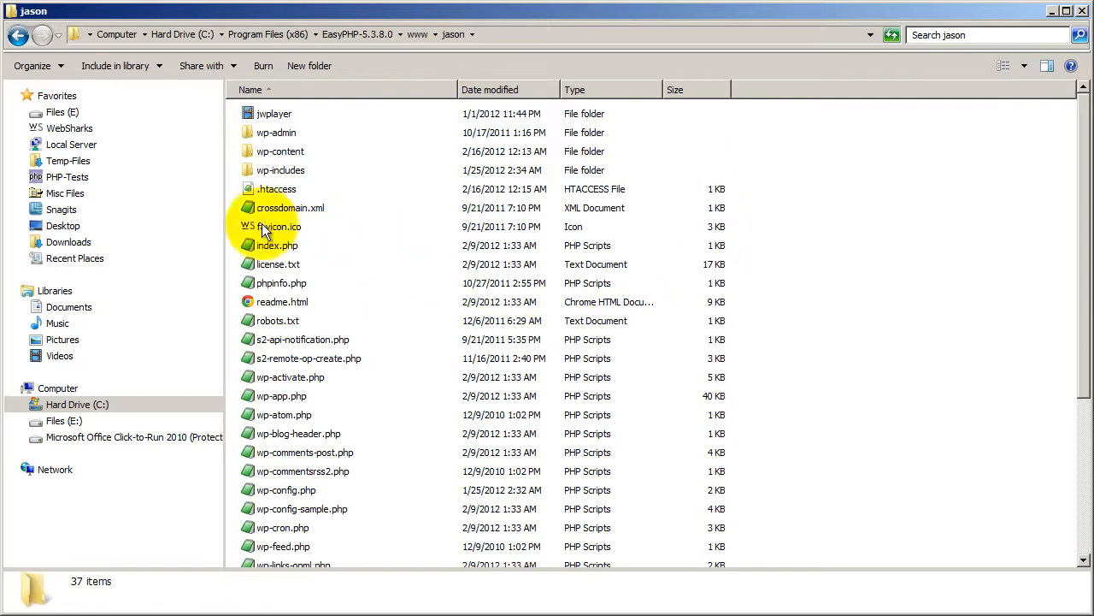
pyautogui.doubleClick(277, 156)
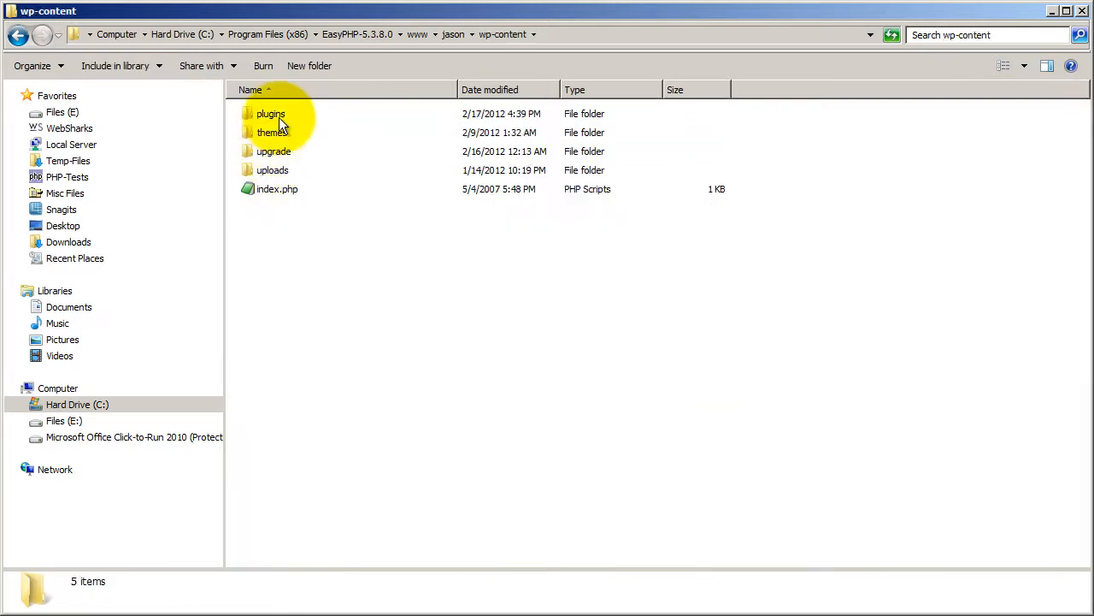
pyautogui.doubleClick(279, 117)
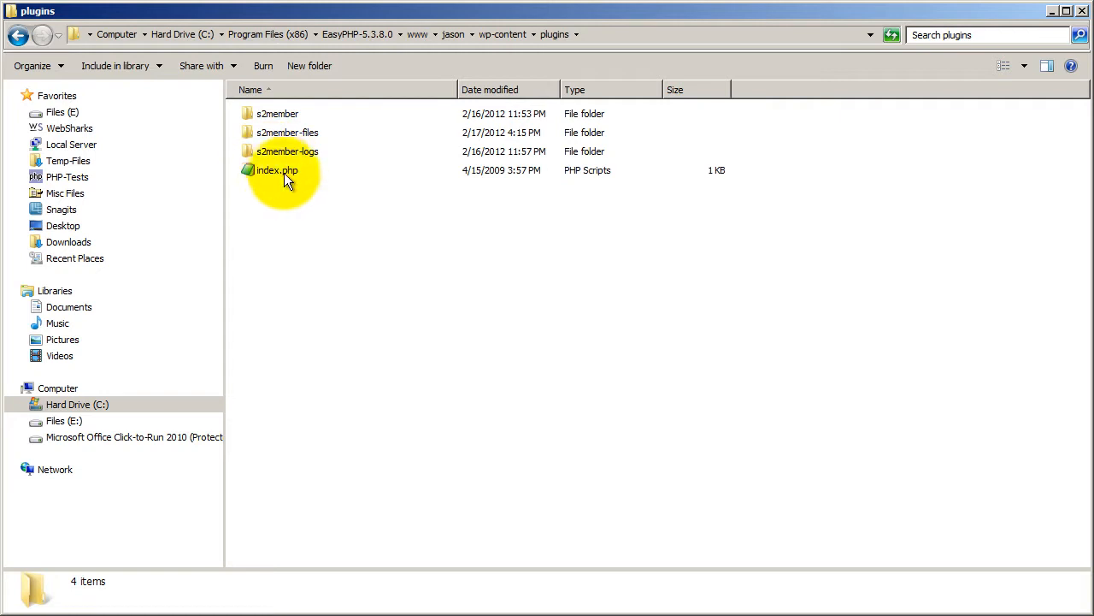
# Check the s2member, s2member-files and s2member-logs folders, and open s2member-files.
pyautogui.click(287, 116)
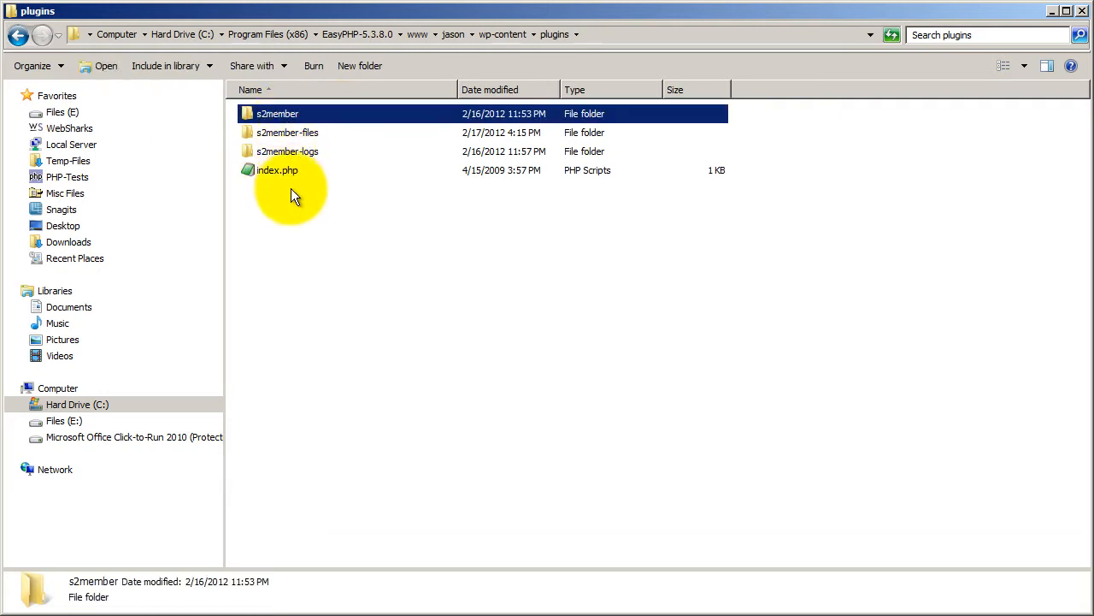
pyautogui.click(282, 135)
pyautogui.click(279, 153)
pyautogui.click(280, 136)
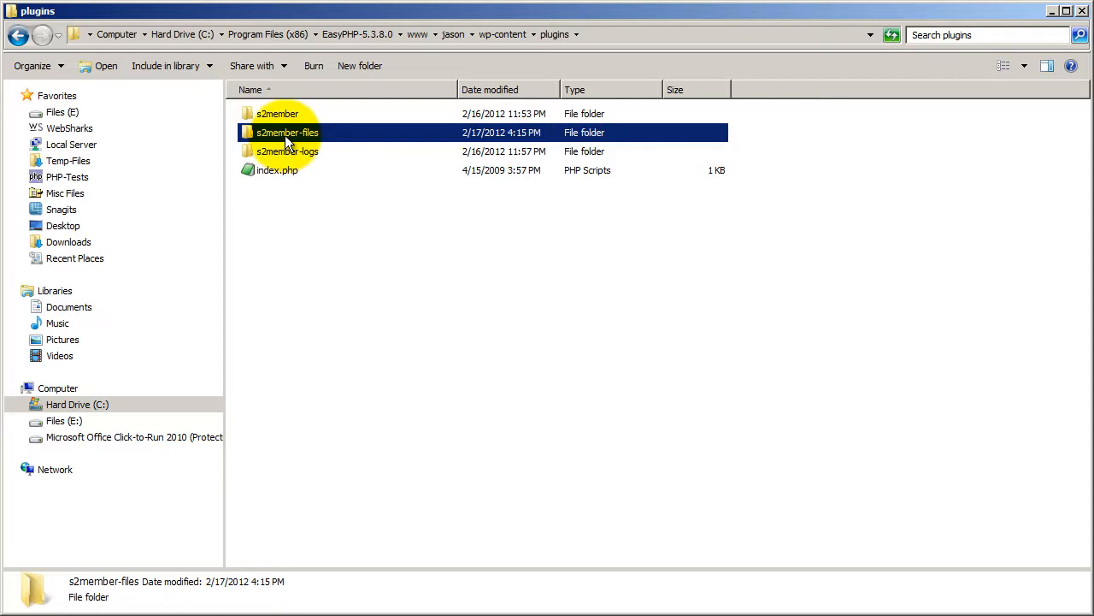
pyautogui.doubleClick(285, 135)
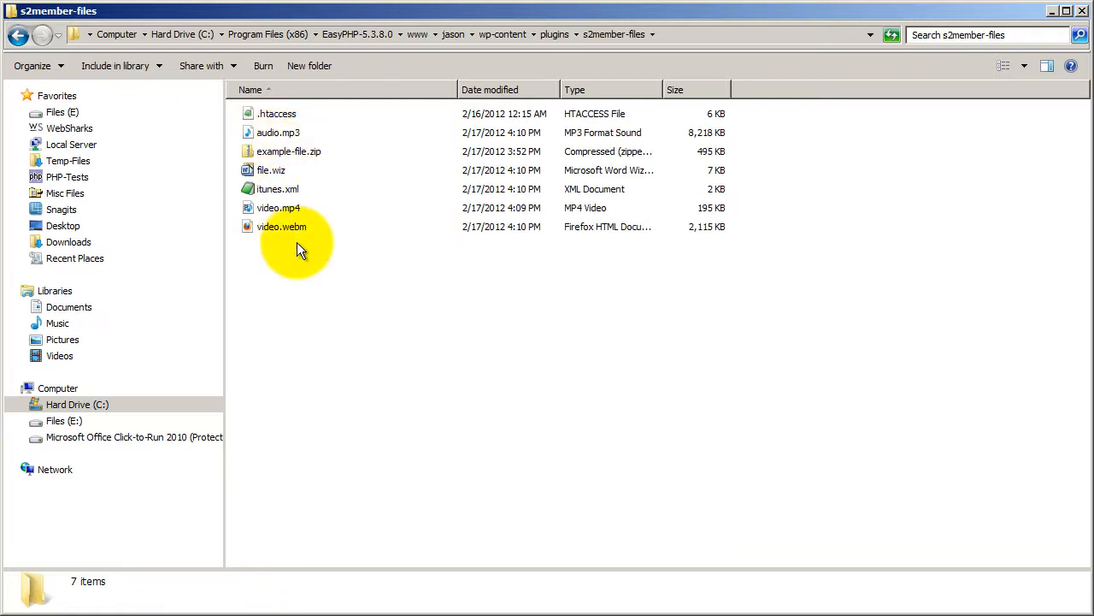
# Inspect the .htaccess and example-file.zip entries in the s2member-files folder.
pyautogui.click(273, 114)
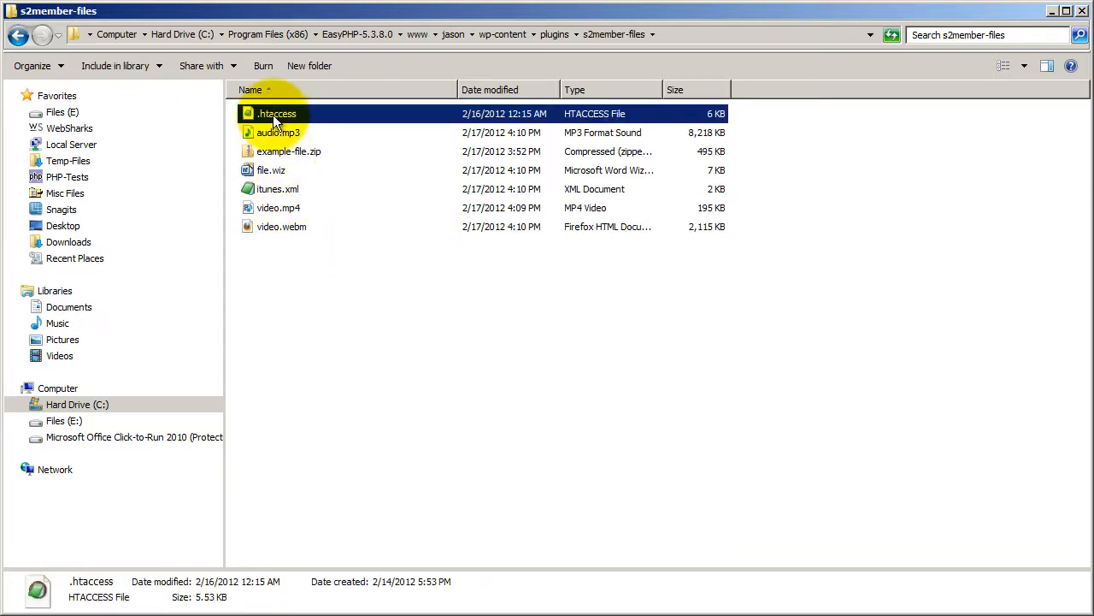
pyautogui.click(318, 277)
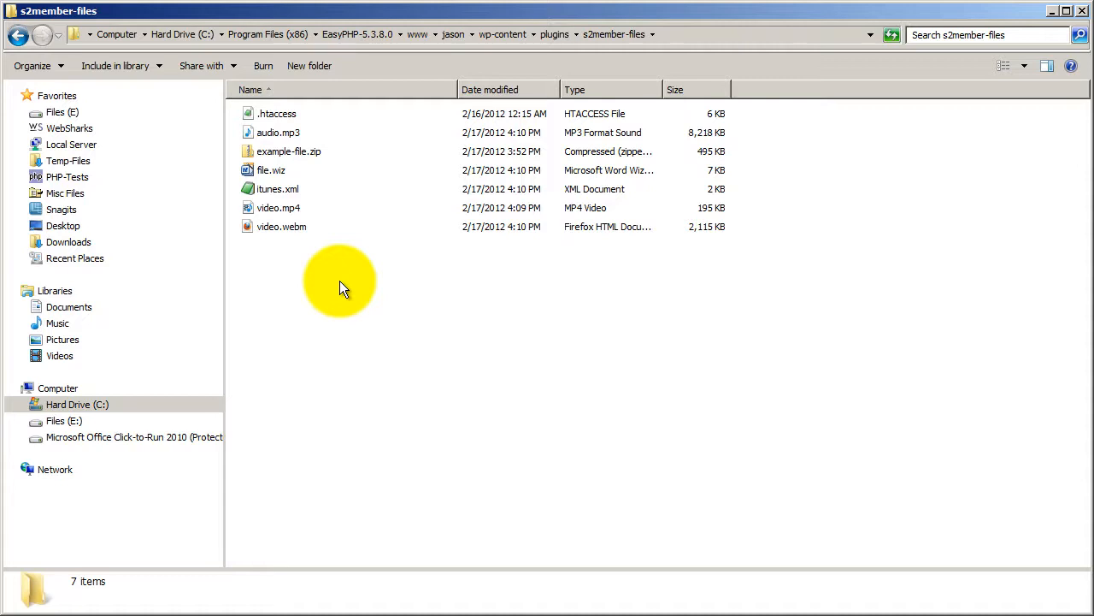
pyautogui.click(268, 152)
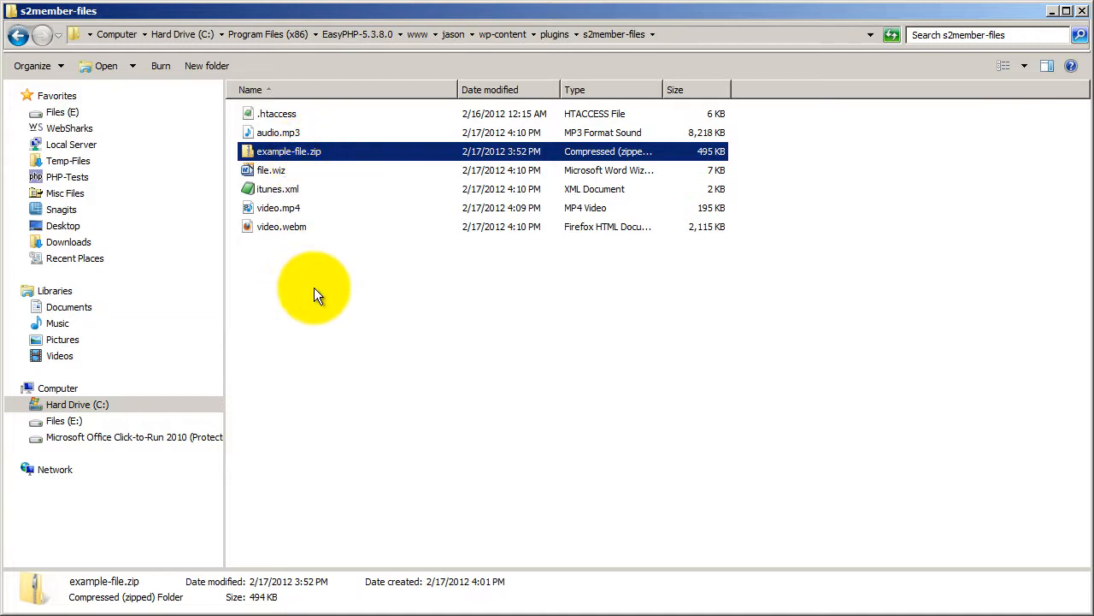
# Switch back to Chrome and examine the s2member-files path and each part of the s2member_file_download link format.
pyautogui.hotkey('alt', 'Tab')
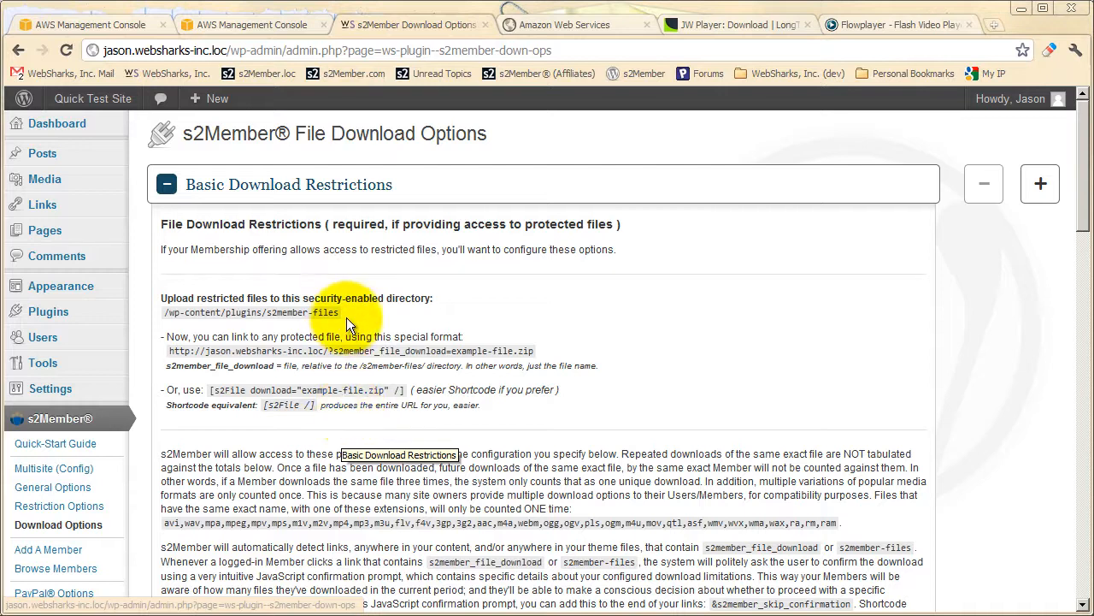
pyautogui.moveTo(339, 313); pyautogui.dragTo(262, 313)
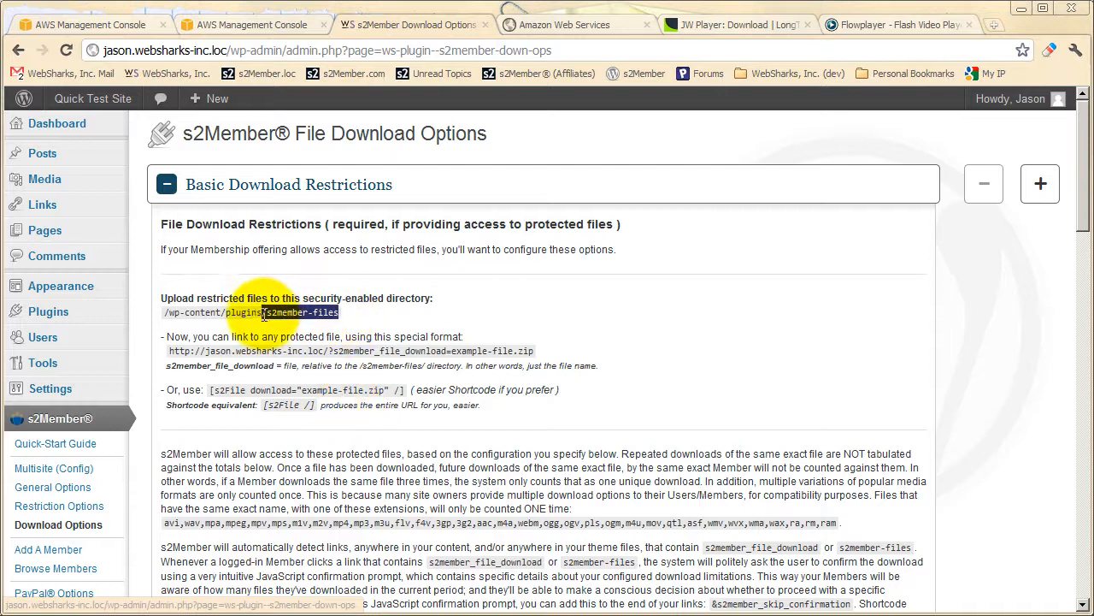
pyautogui.click(170, 352)
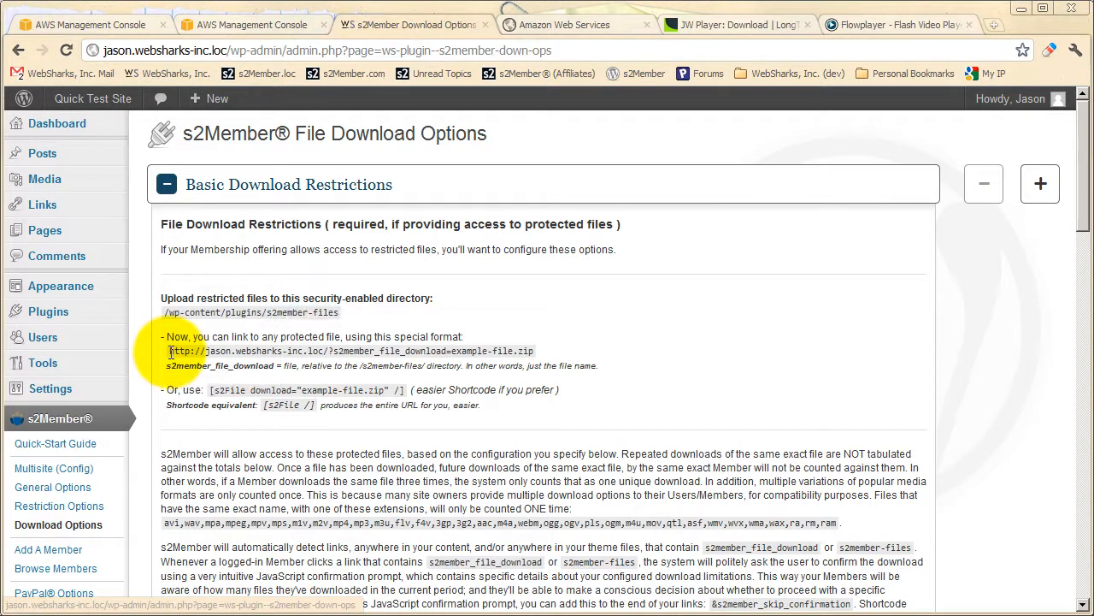
pyautogui.moveTo(170, 352); pyautogui.dragTo(532, 351)
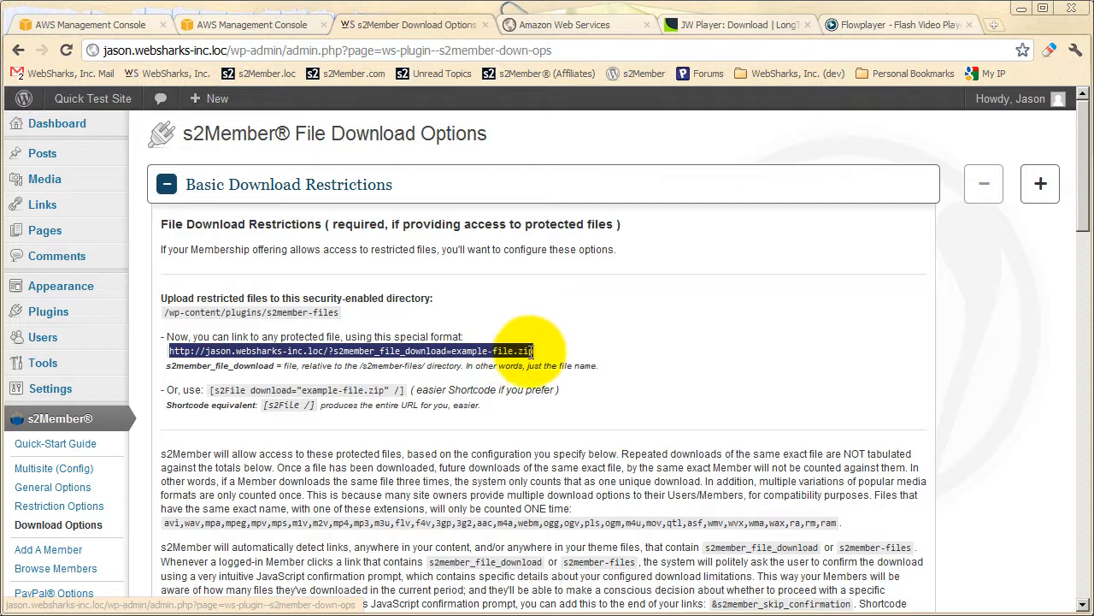
pyautogui.click(195, 363)
pyautogui.moveTo(170, 352); pyautogui.dragTo(329, 352)
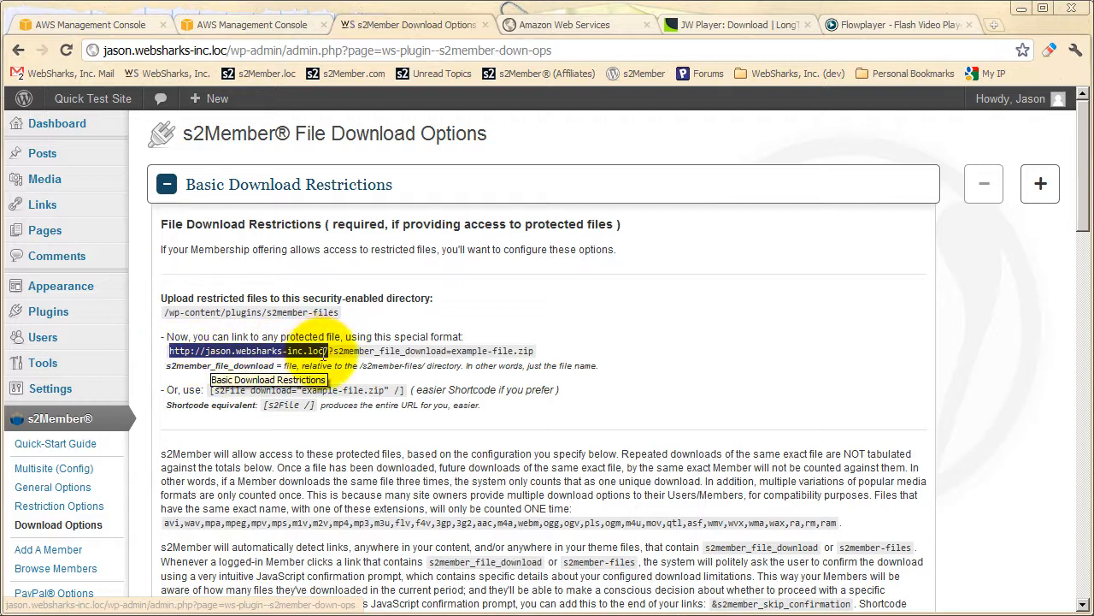
pyautogui.moveTo(329, 351); pyautogui.dragTo(450, 350)
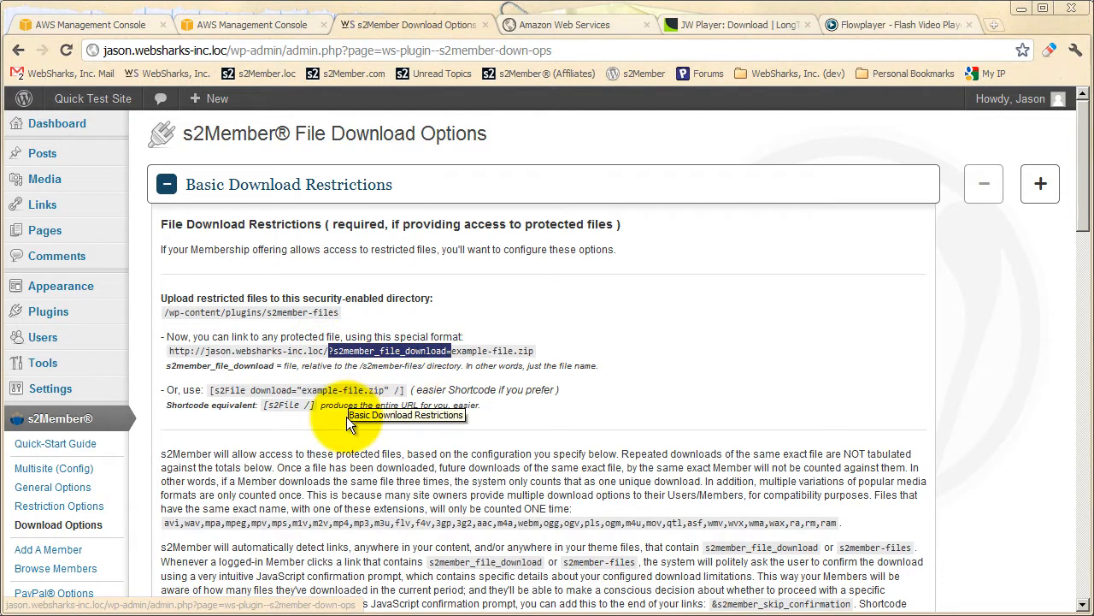
pyautogui.moveTo(536, 351); pyautogui.dragTo(452, 351)
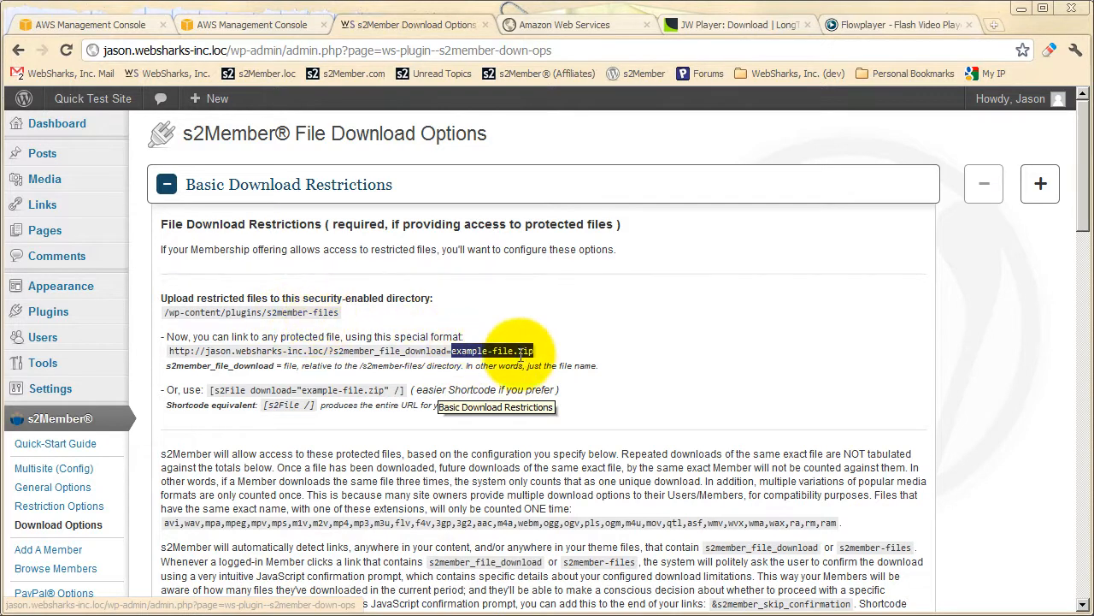
pyautogui.click(453, 355)
pyautogui.moveTo(452, 355); pyautogui.dragTo(534, 354)
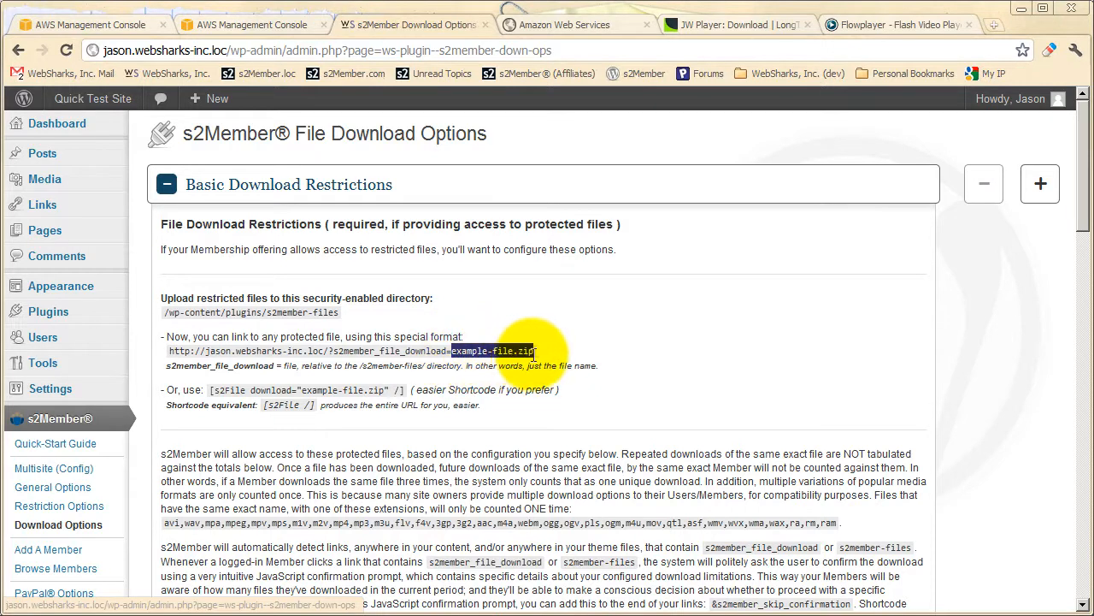
pyautogui.click(449, 353)
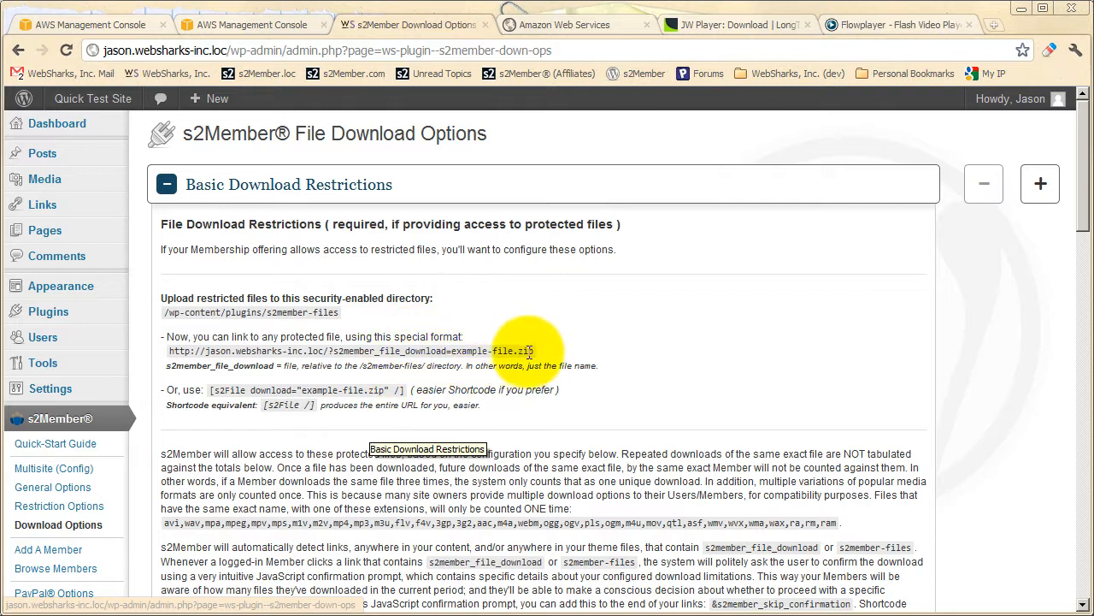
# Copy the sample link ending in ?s2member_file_download=example-file.zip and load it in a new browser tab.
pyautogui.moveTo(534, 350); pyautogui.dragTo(168, 352)
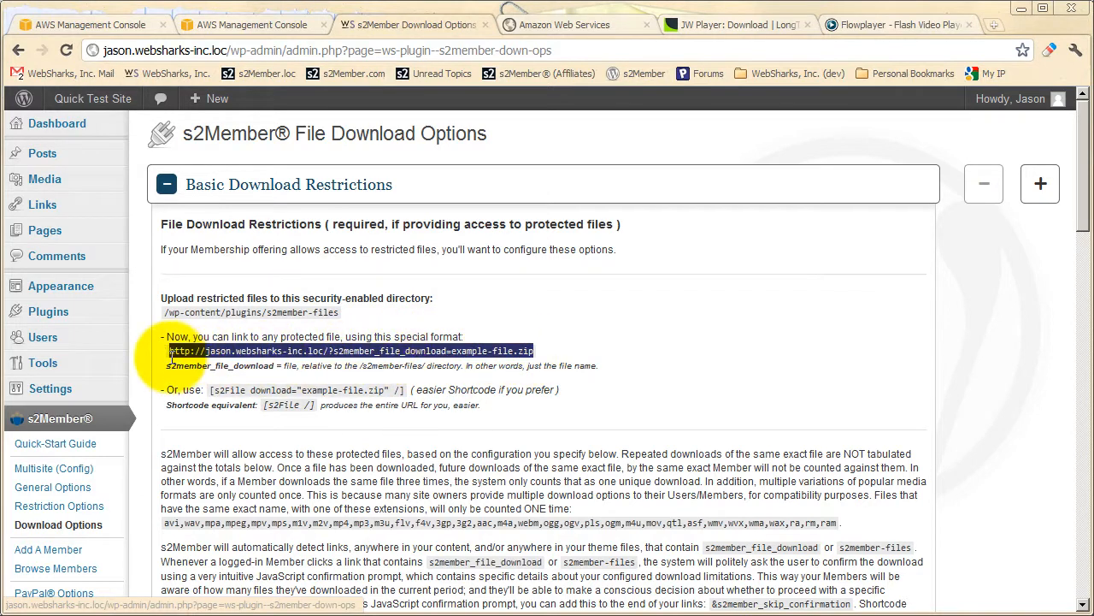
pyautogui.rightClick(217, 351)
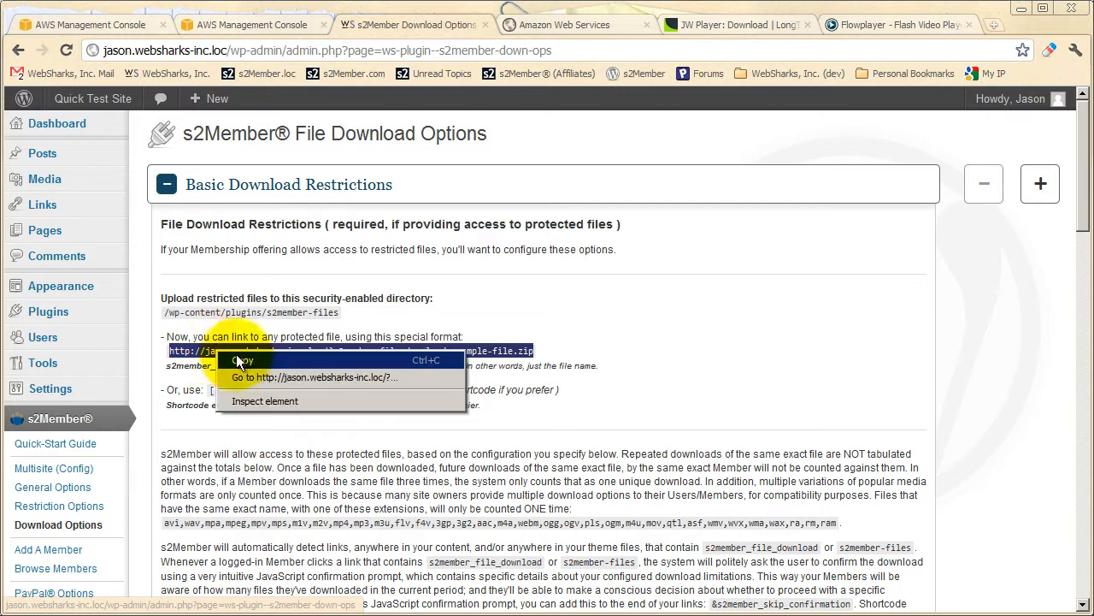
pyautogui.click(244, 360)
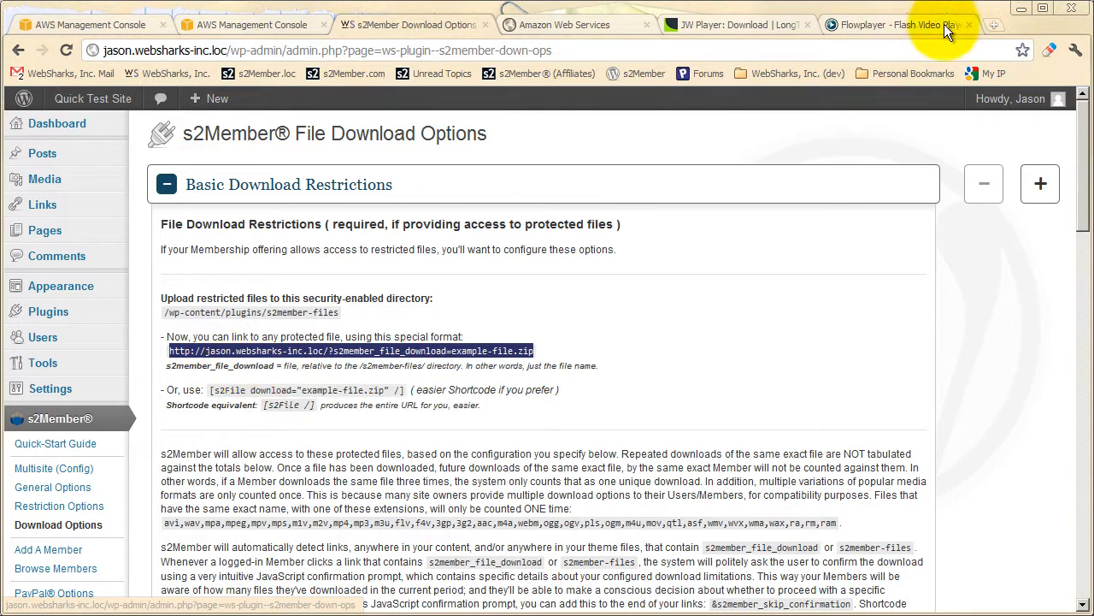
pyautogui.click(994, 25)
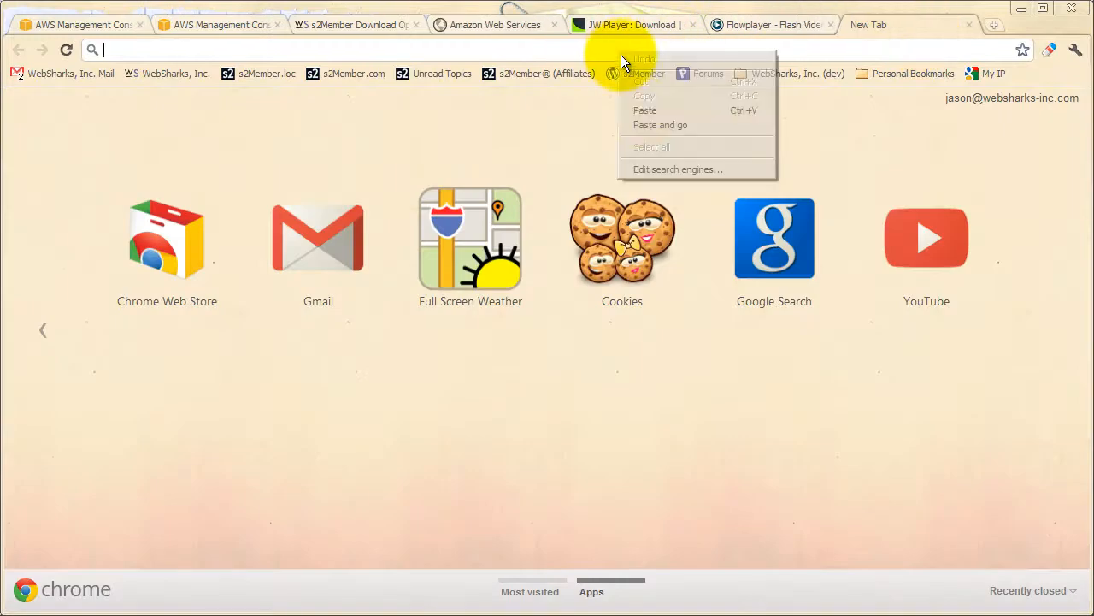
pyautogui.click(632, 108)
pyautogui.press('Return')
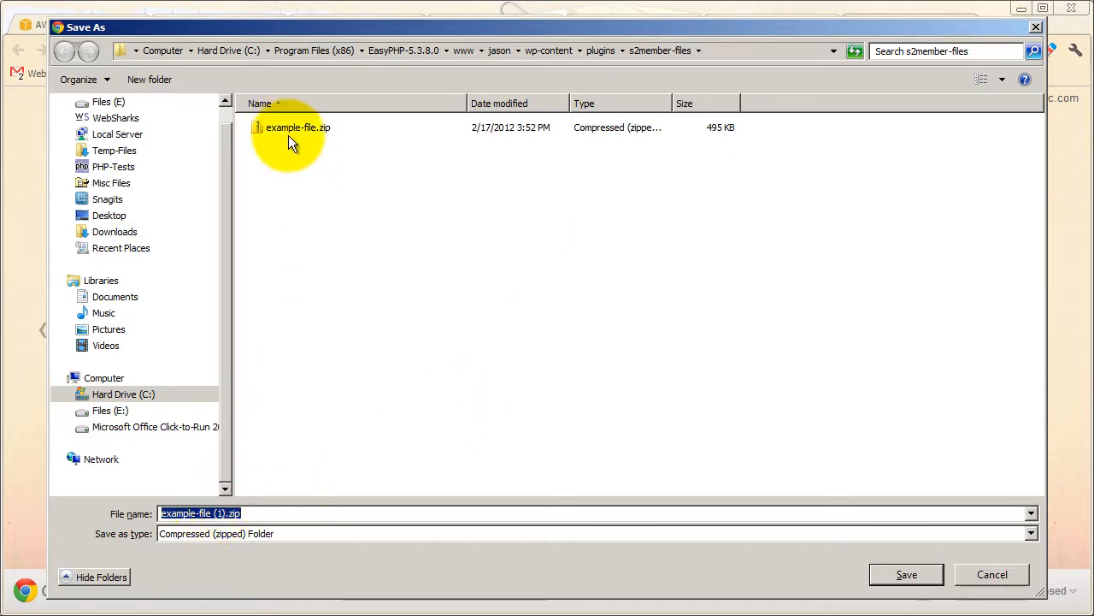
# Change the download's file name to example-file.zip, cancel saving it, and close the extra browser tab.
pyautogui.click(211, 513)
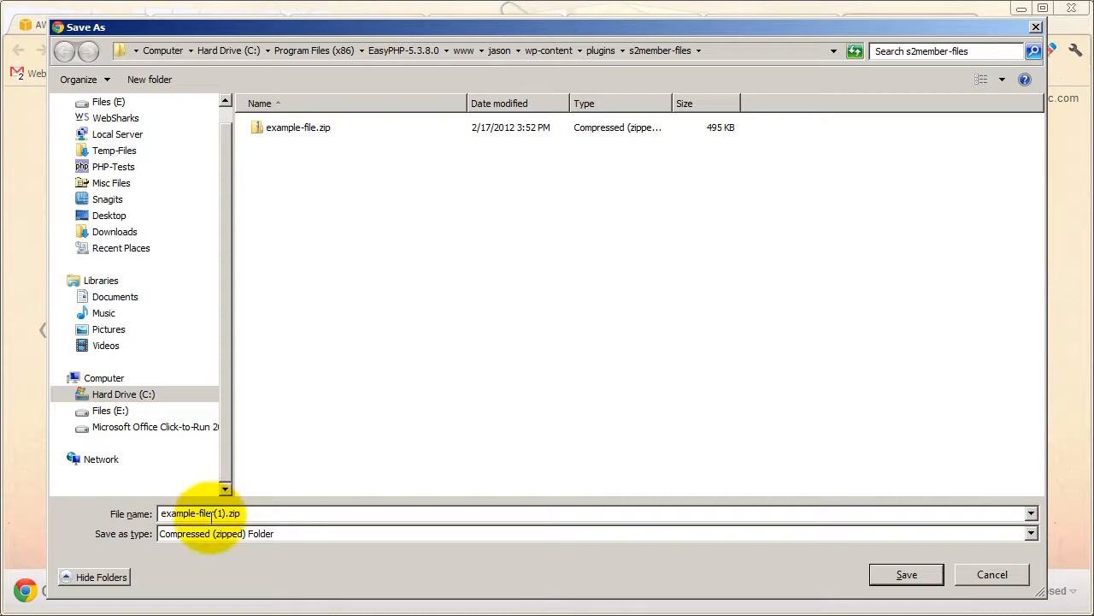
pyautogui.moveTo(211, 513); pyautogui.dragTo(224, 513)
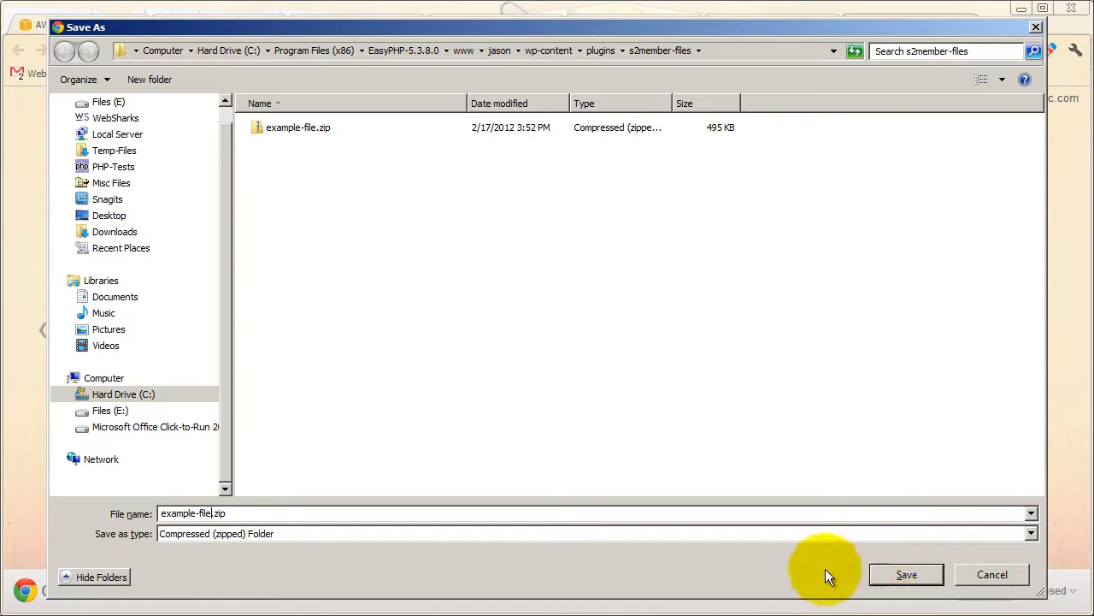
pyautogui.click(979, 578)
pyautogui.click(969, 24)
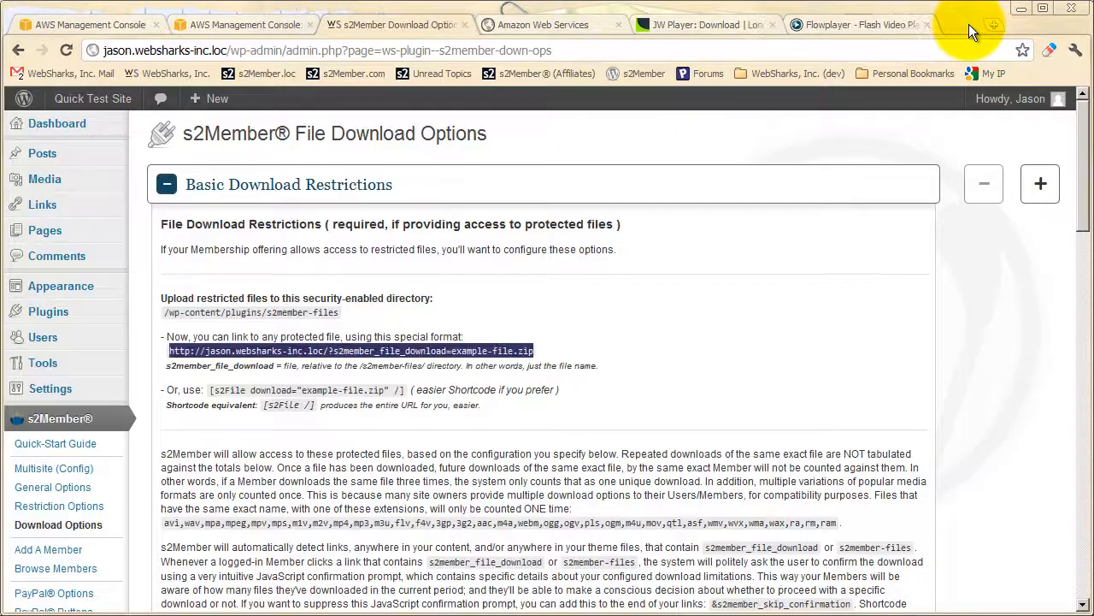
# Examine the s2member_file_download link format for example-file.zip and the rest of the Basic Download Restrictions section.
pyautogui.click(451, 321)
pyautogui.scroll(-2, 451, 321)
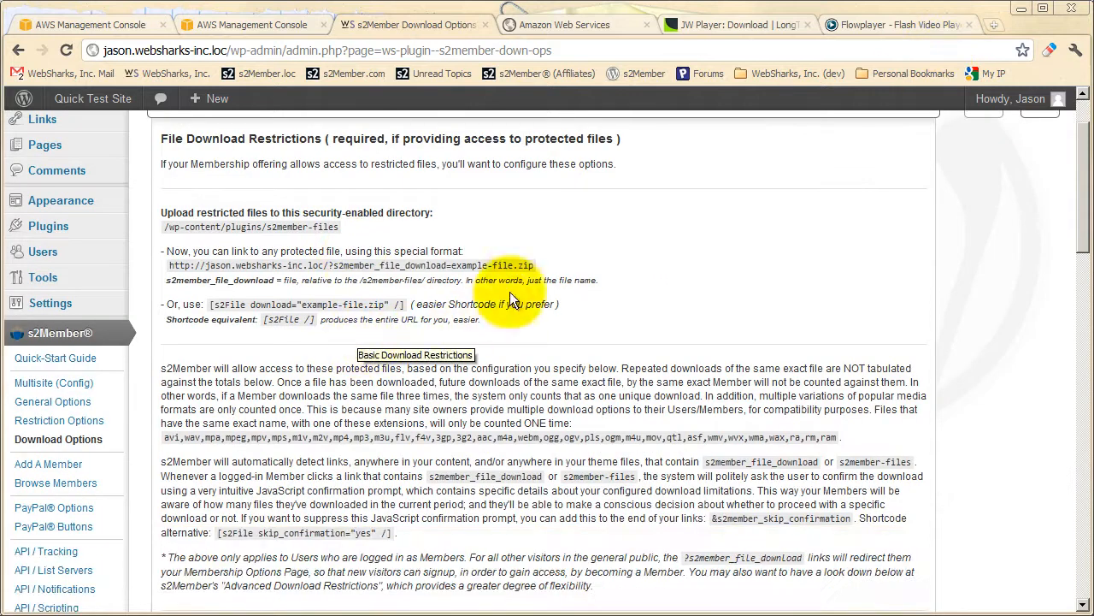
pyautogui.moveTo(533, 265); pyautogui.dragTo(151, 246)
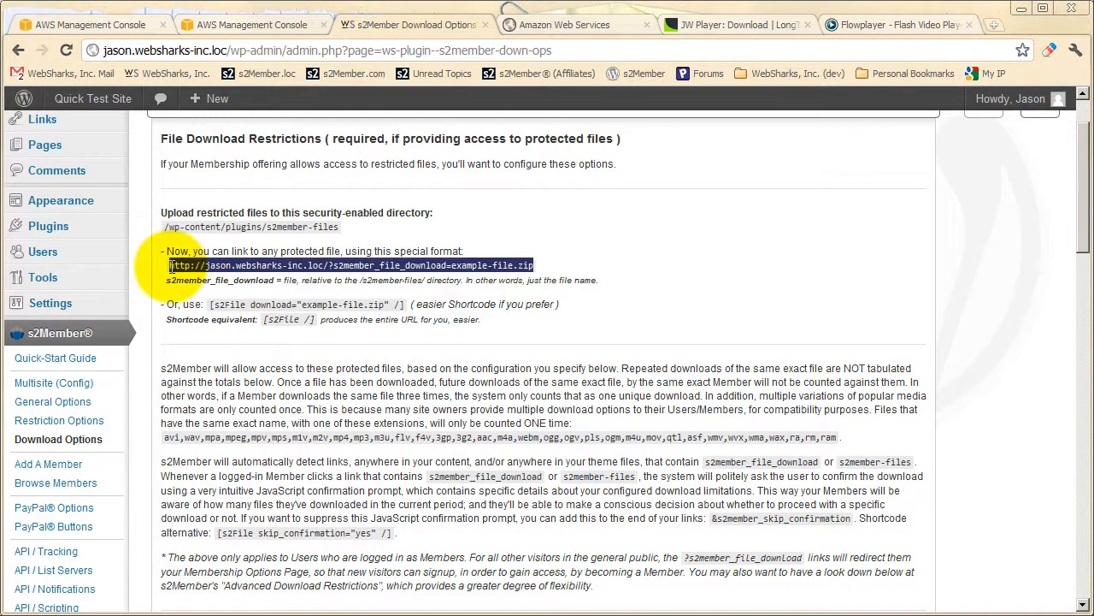
pyautogui.click(451, 340)
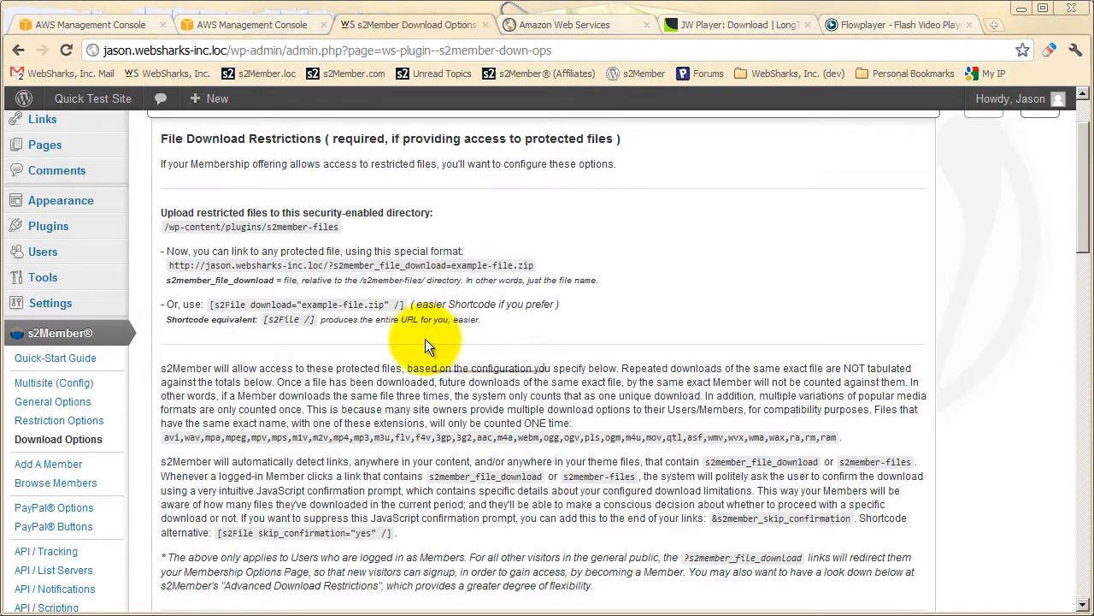
pyautogui.scroll(-2, 421, 339)
pyautogui.scroll(-3, 420, 339)
pyautogui.scroll(6, 420, 338)
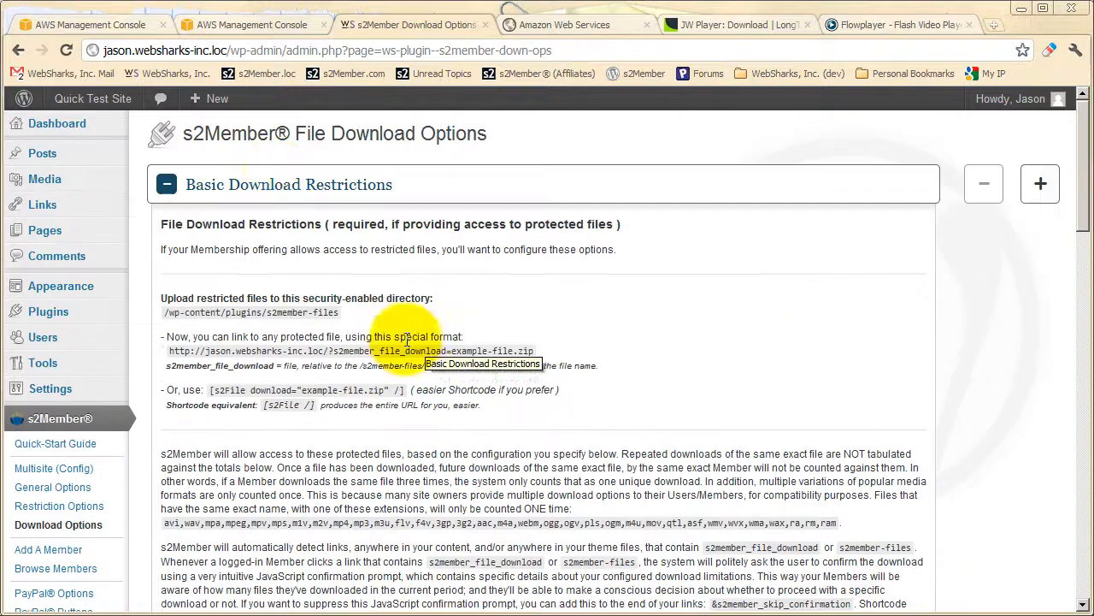
pyautogui.scroll(-8, 359, 299)
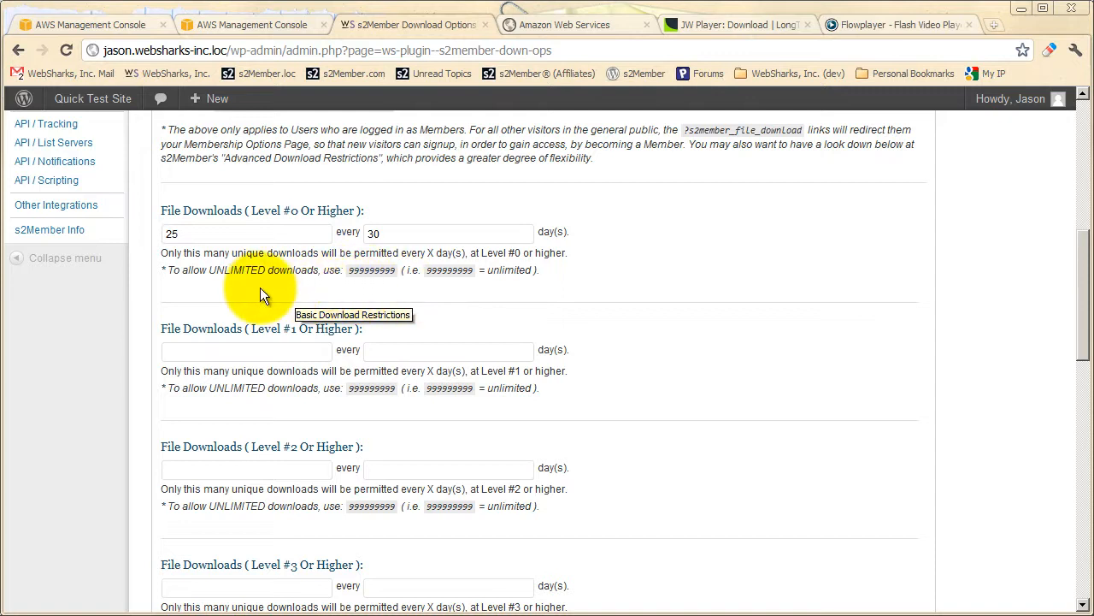
# Set the file download limit for Level #1 or higher to 50 every 30 days.
pyautogui.click(215, 232)
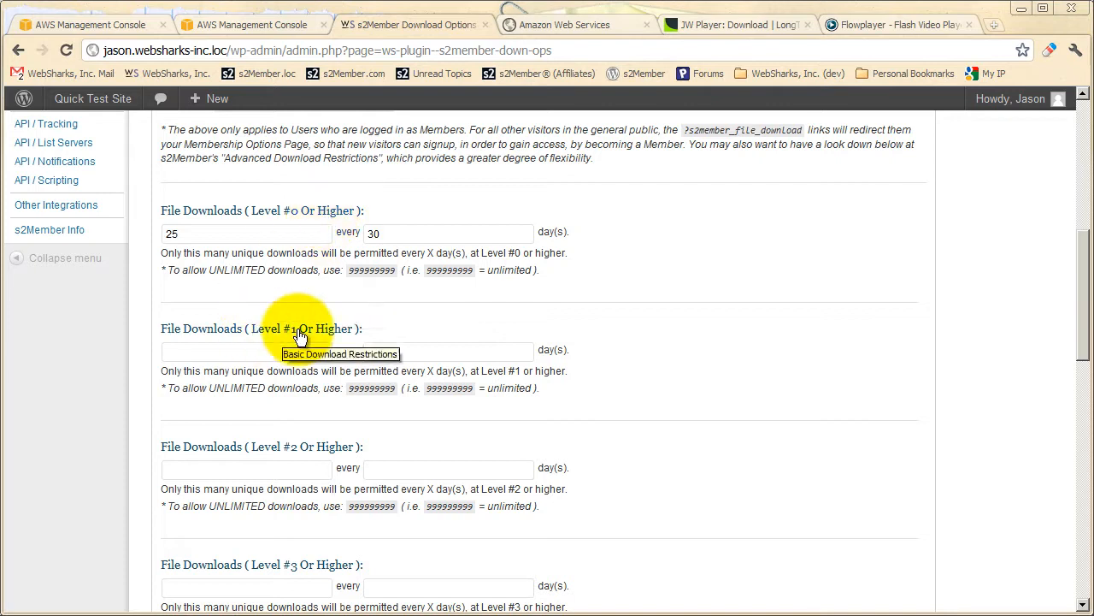
pyautogui.click(199, 233)
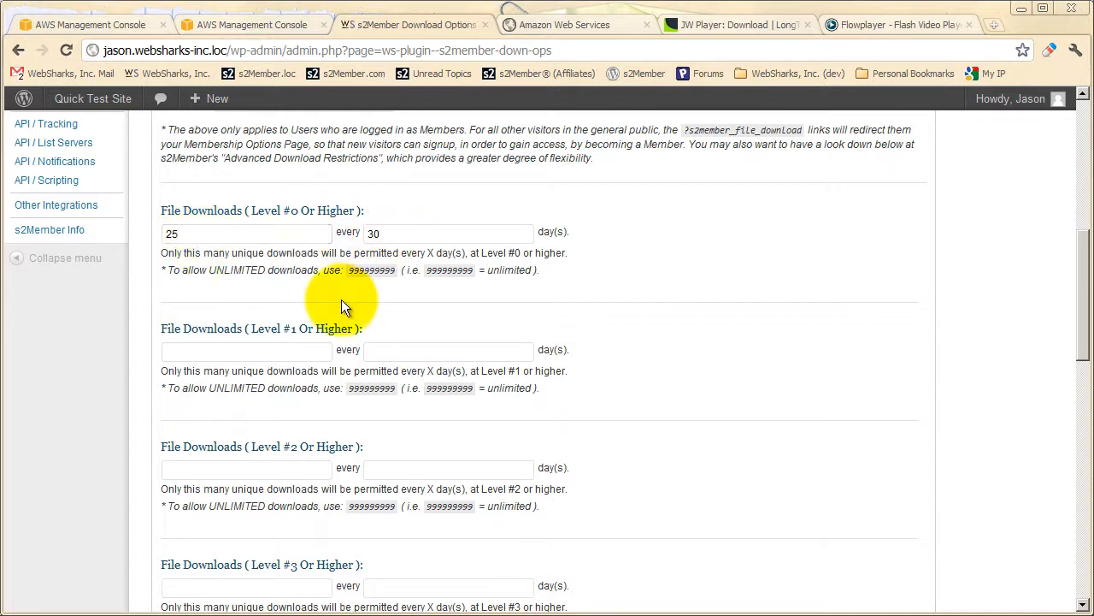
pyautogui.click(239, 352)
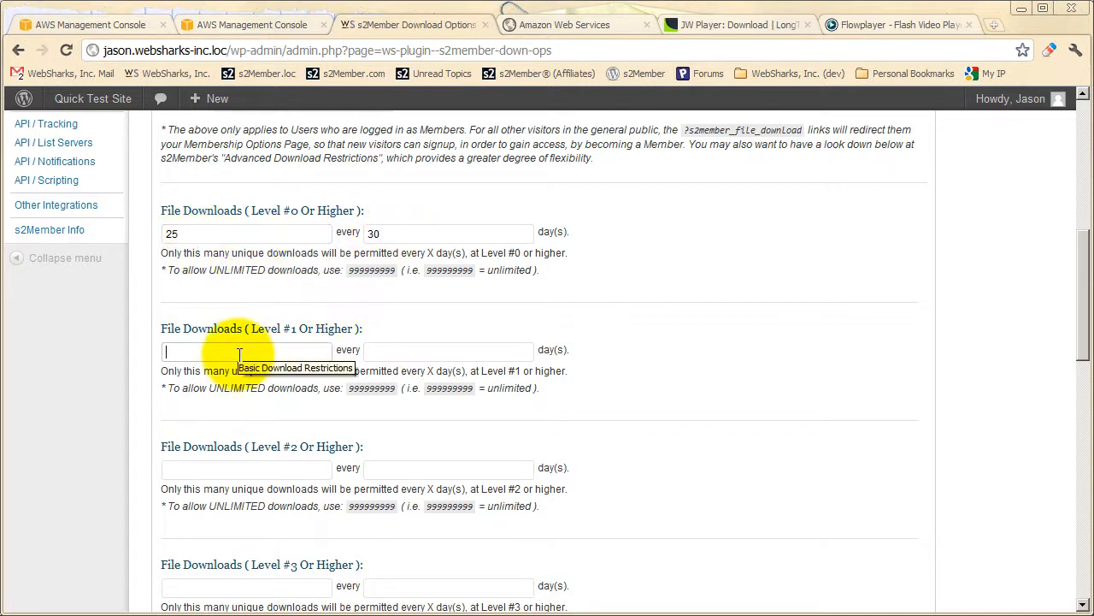
pyautogui.click(387, 351)
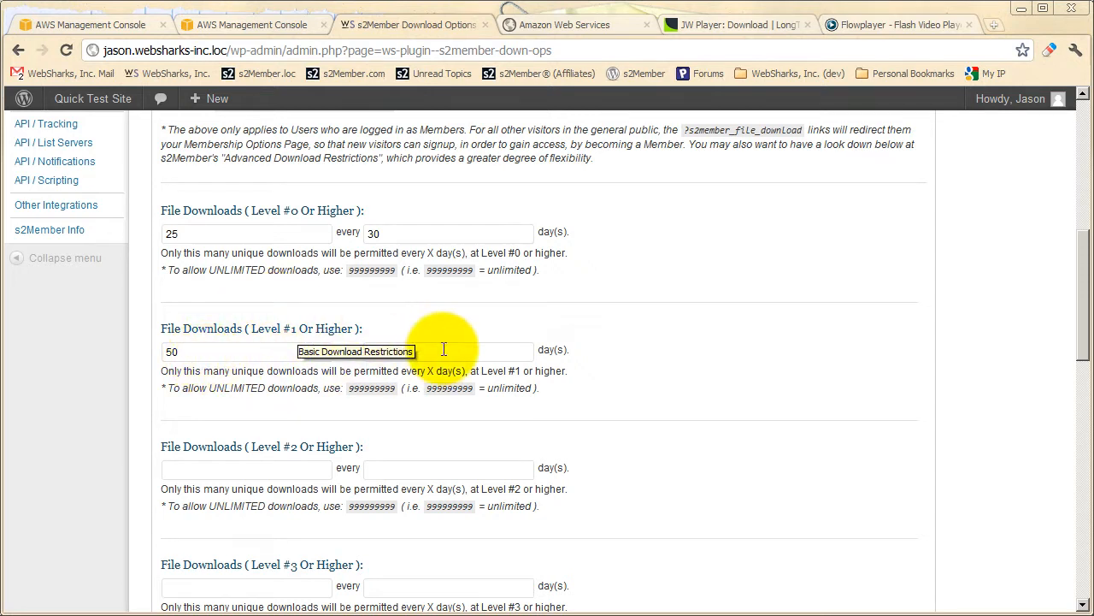
pyautogui.scroll(-1, 348, 409)
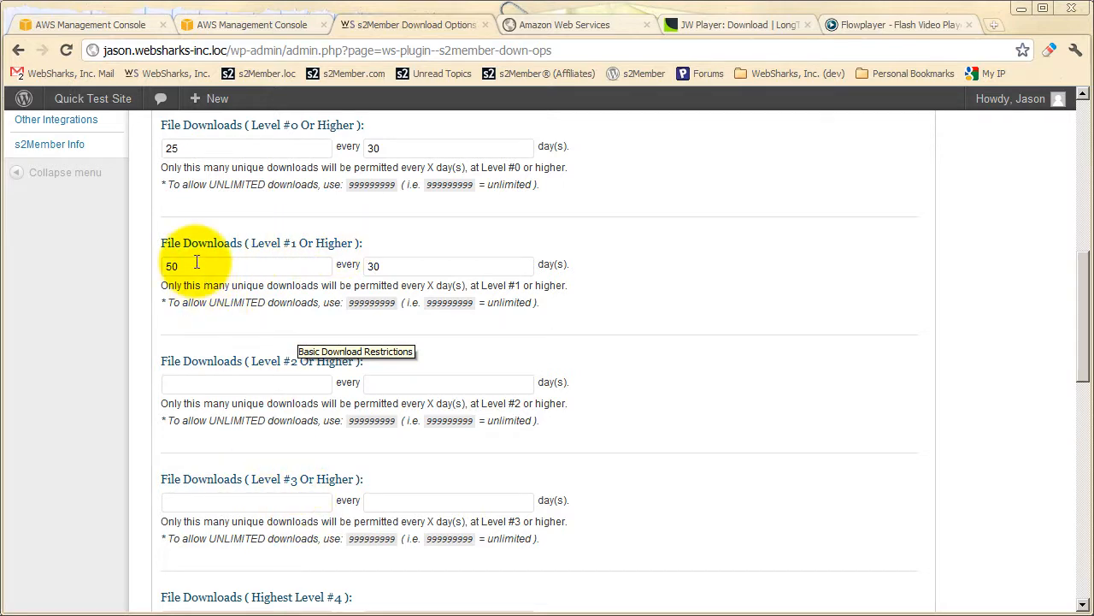
pyautogui.click(256, 381)
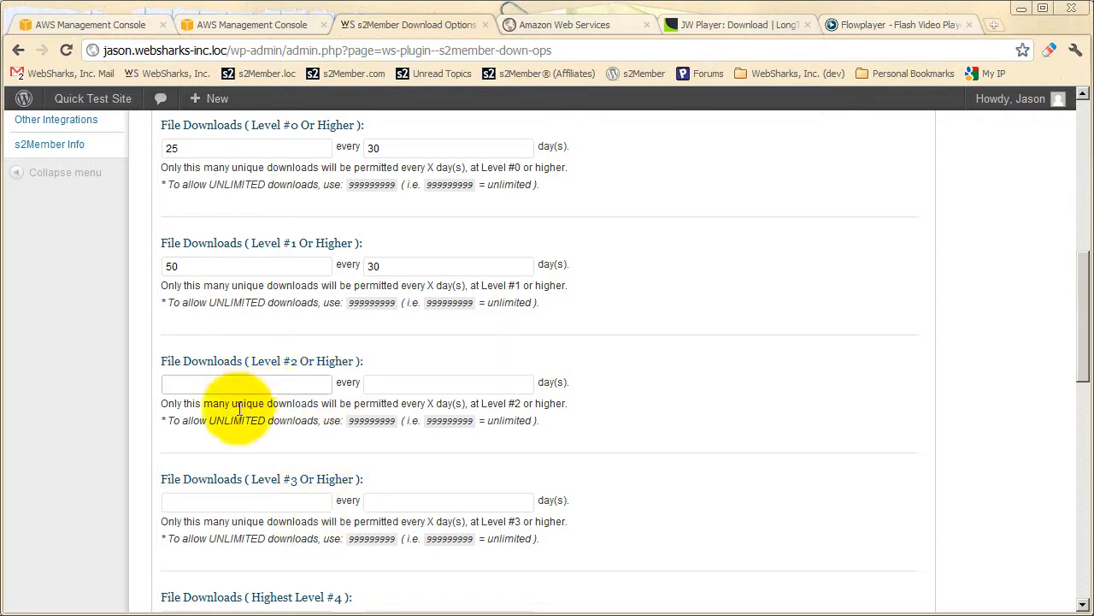
pyautogui.click(299, 442)
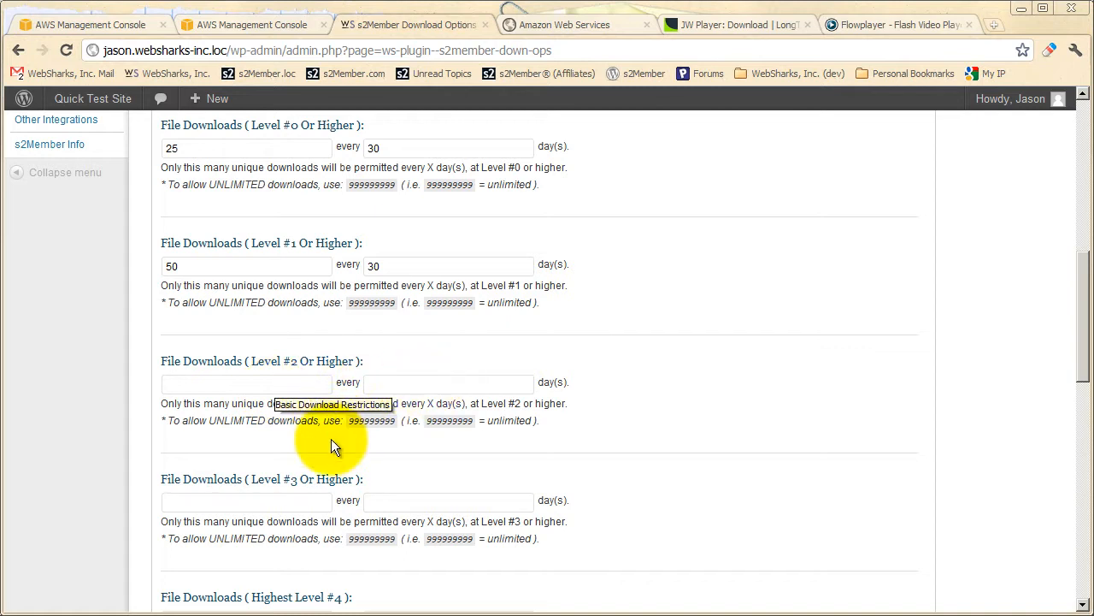
# Clear both the download count and the day period for Level #0 or higher.
pyautogui.scroll(1, 331, 439)
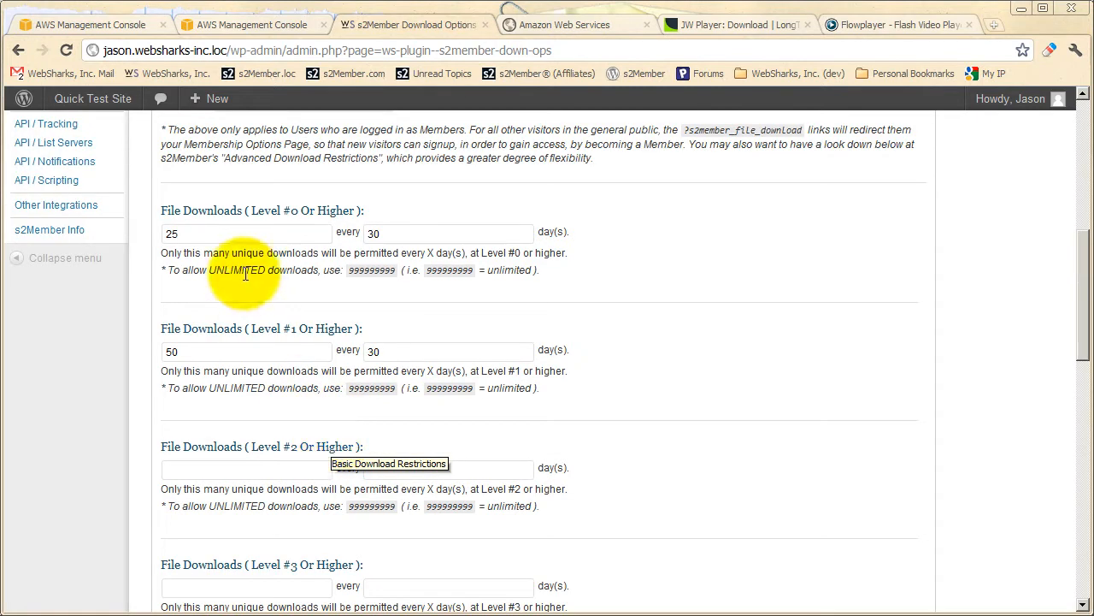
pyautogui.doubleClick(238, 234)
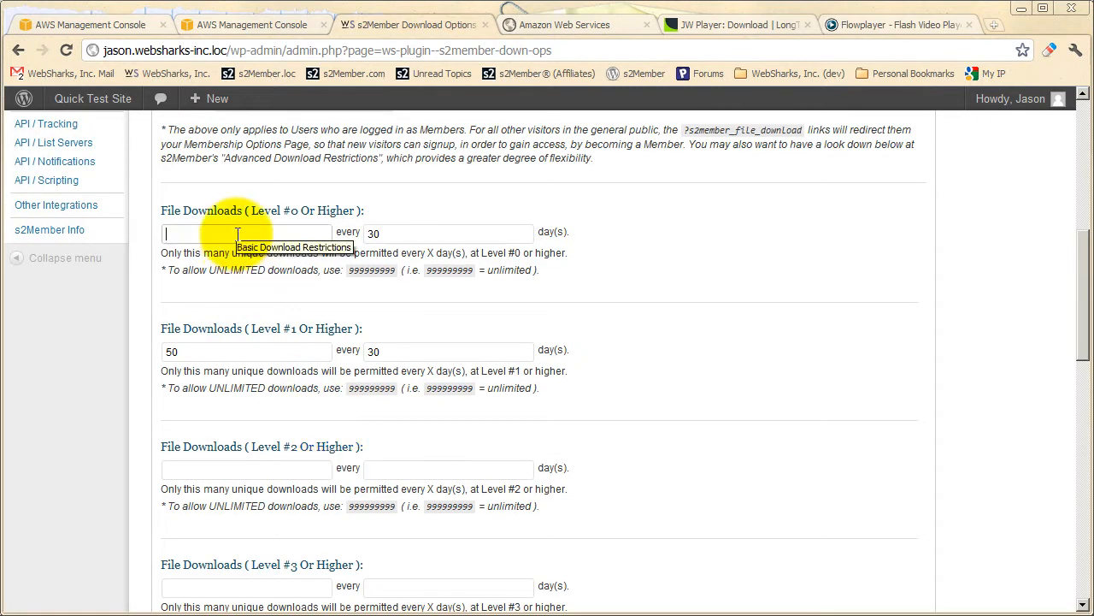
pyautogui.doubleClick(415, 229)
pyautogui.press('BackSpace')
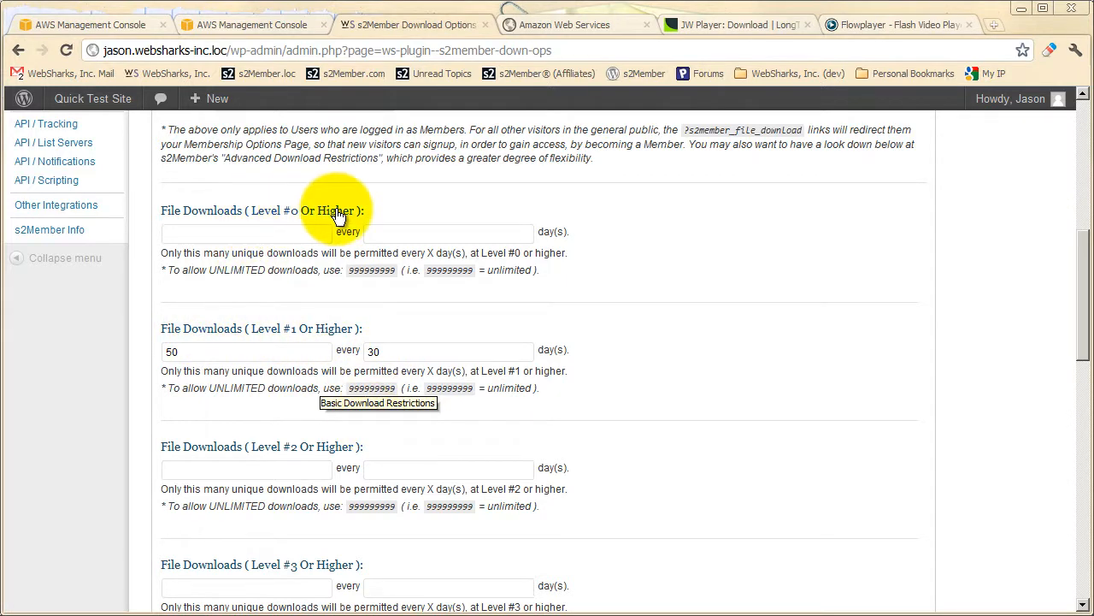
# Examine the special example-file.zip link alongside the Level #0 and Level #1 file download limits.
pyautogui.scroll(5, 339, 216)
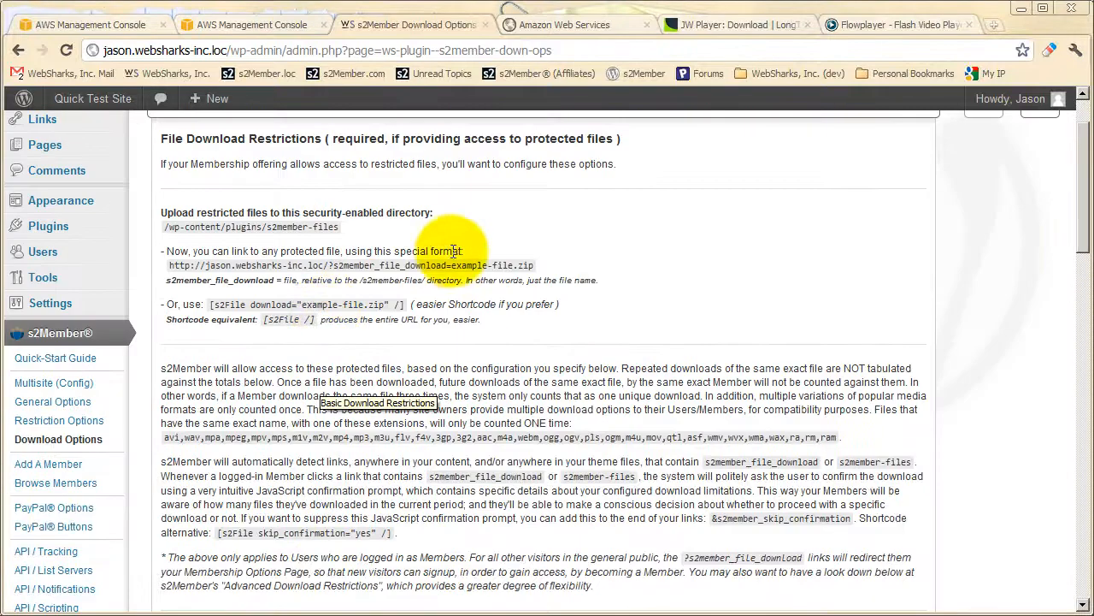
pyautogui.moveTo(533, 265); pyautogui.dragTo(168, 265)
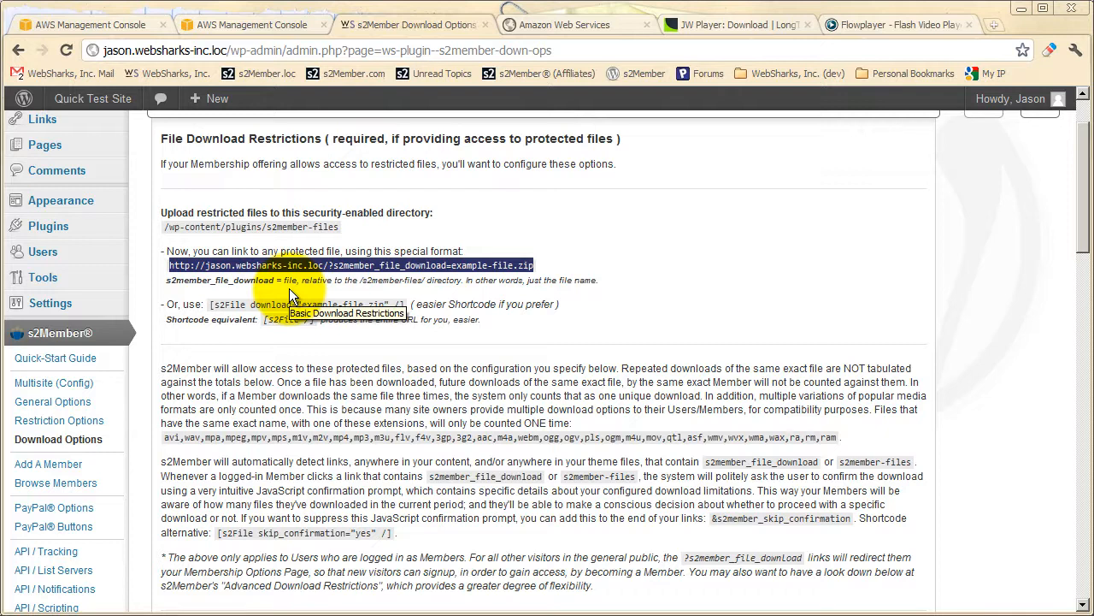
pyautogui.scroll(-4, 295, 303)
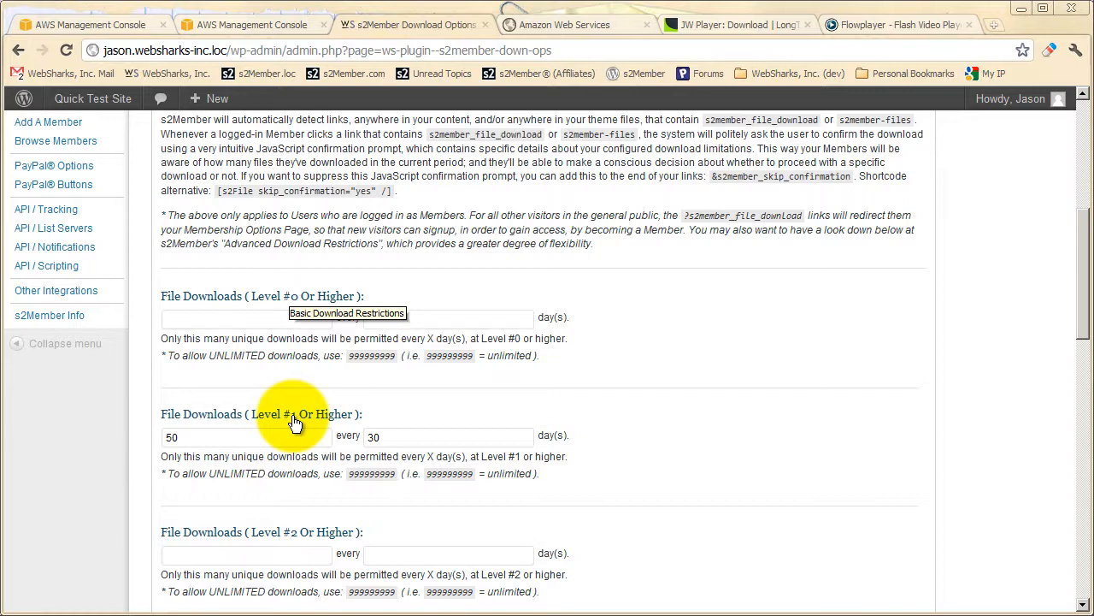
pyautogui.scroll(4, 295, 422)
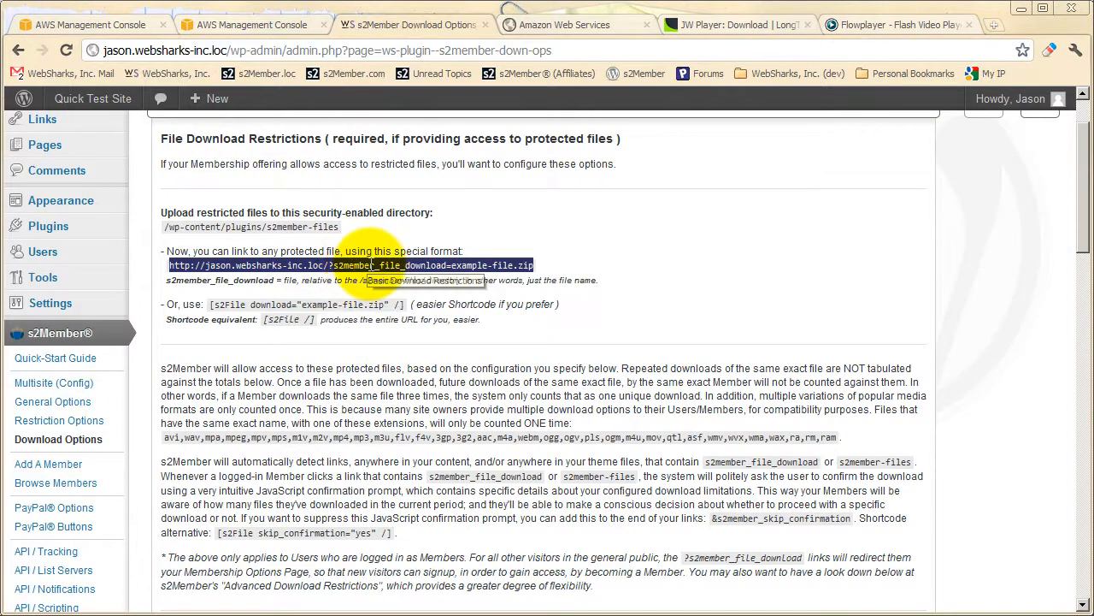
pyautogui.click(398, 294)
pyautogui.moveTo(535, 265); pyautogui.dragTo(170, 265)
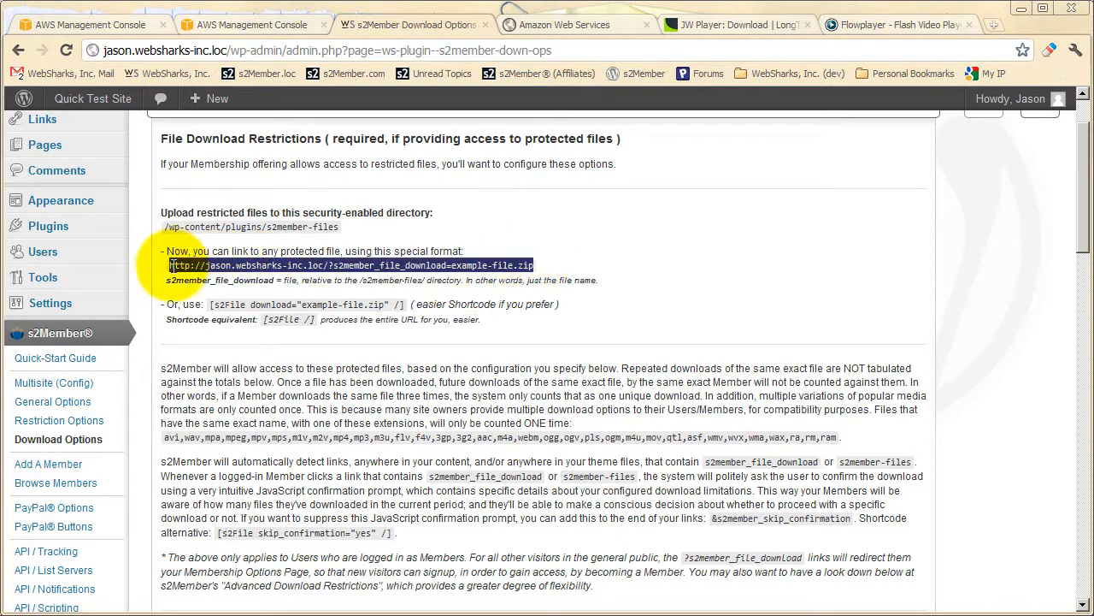
pyautogui.click(342, 290)
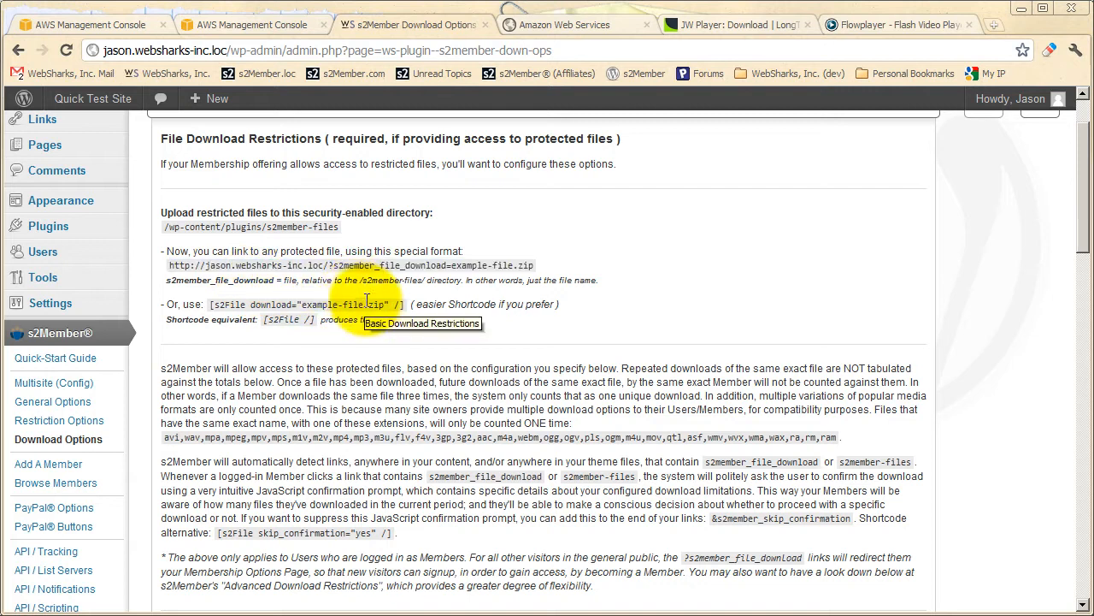
# Collapse the Basic Download Restrictions section to view the other download option sections, and expand it again.
pyautogui.scroll(1, 351, 209)
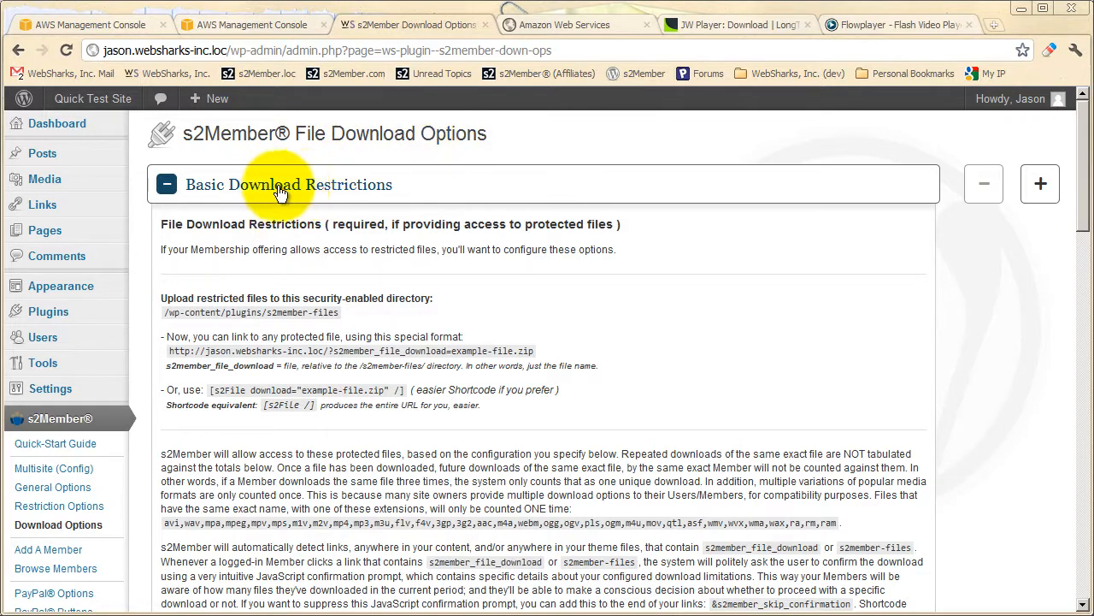
pyautogui.click(313, 188)
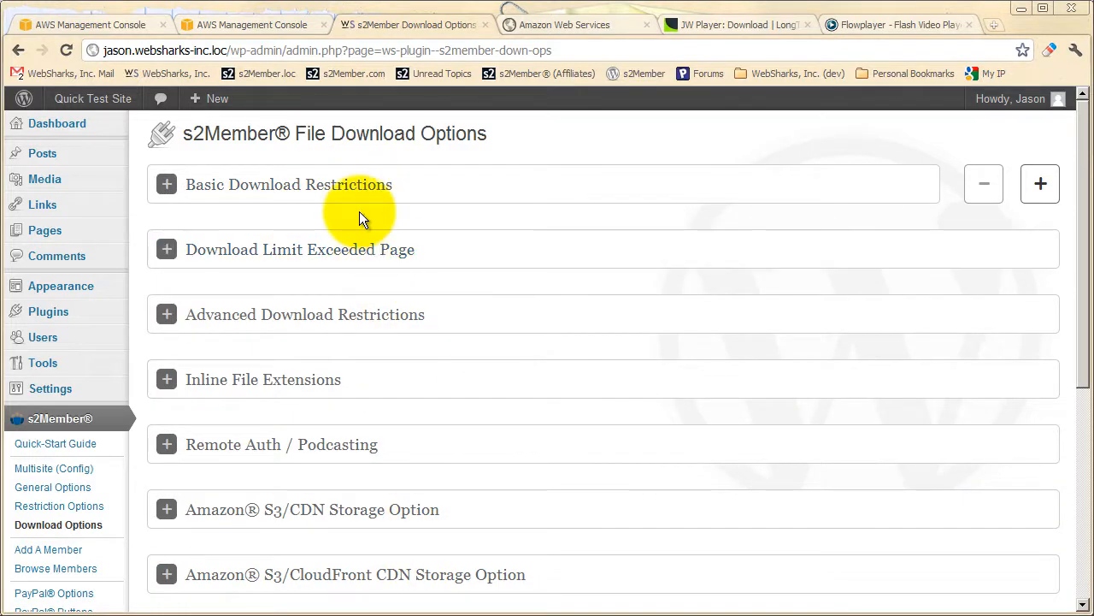
pyautogui.click(359, 186)
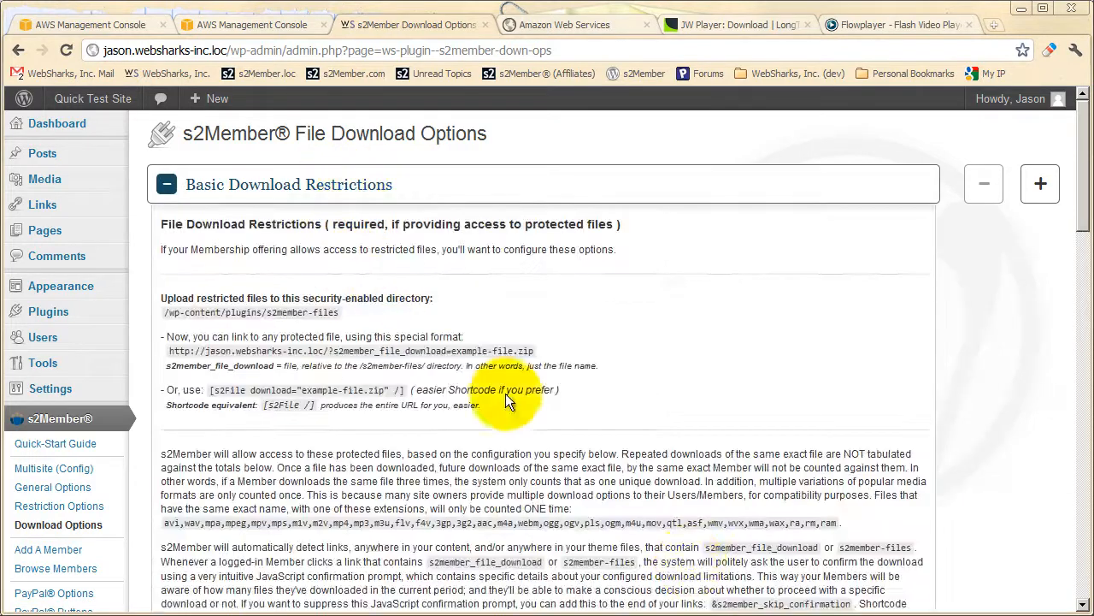
# Review the explanation of basic restrictions, the level limits and the sections below, and highlight the special example-file.zip link.
pyautogui.press('F10')
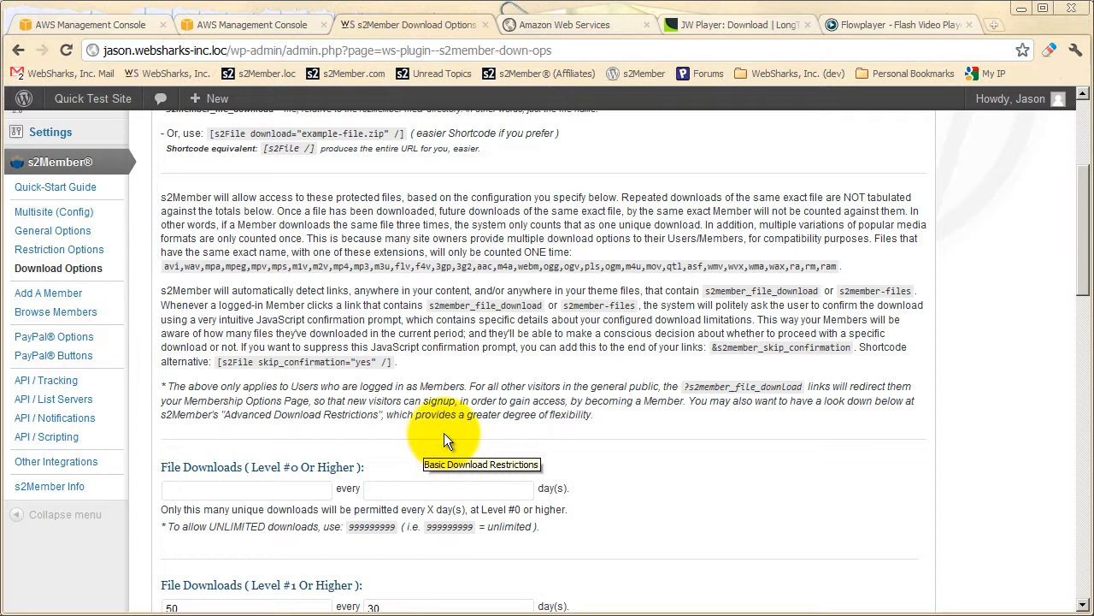
pyautogui.scroll(3, 376, 336)
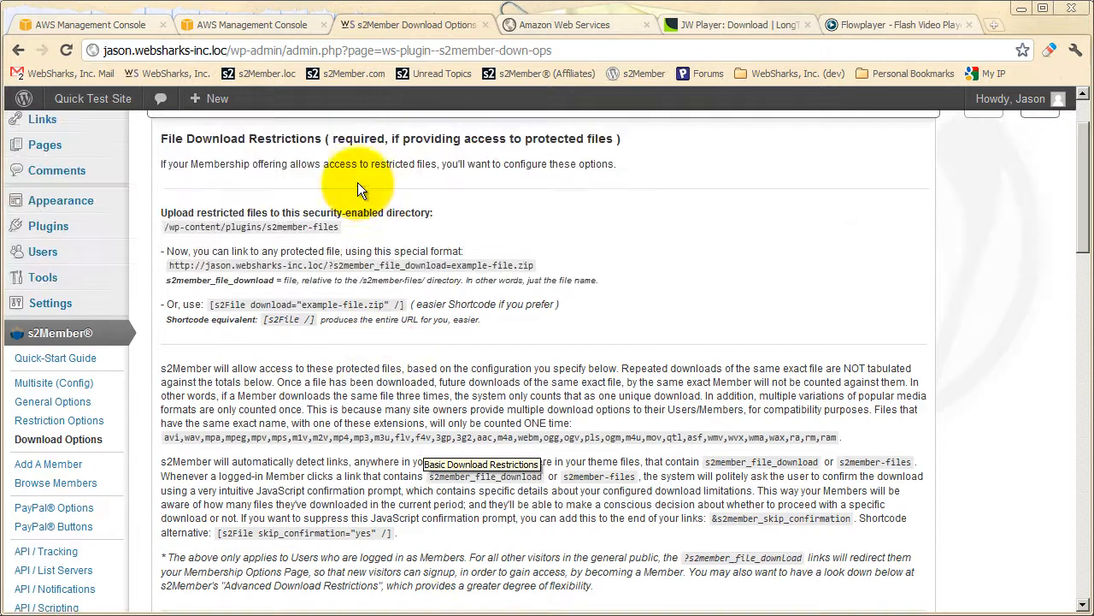
pyautogui.scroll(-3, 357, 192)
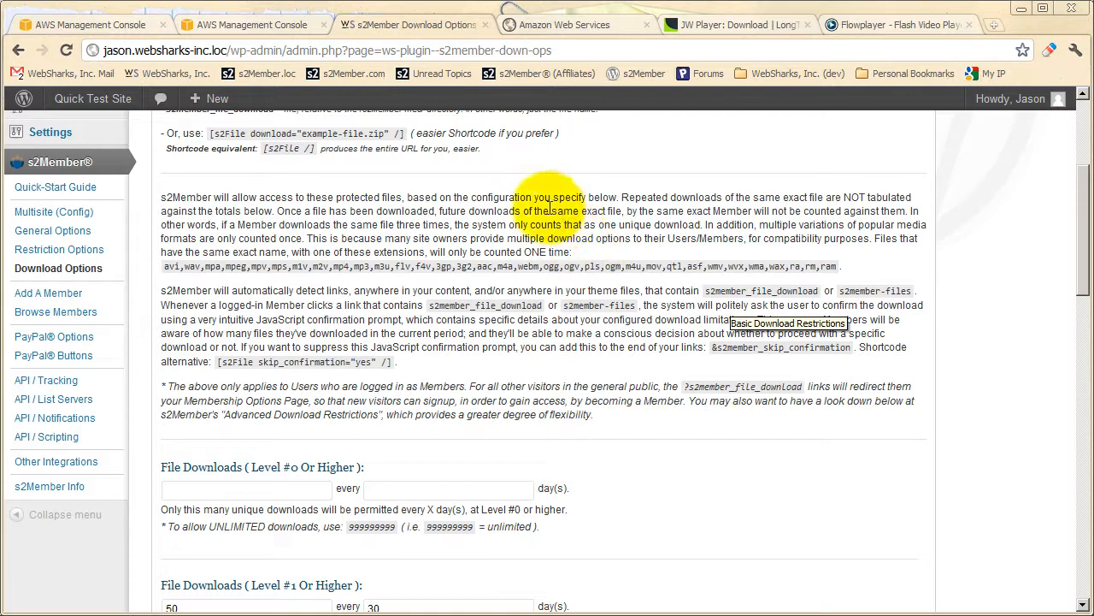
pyautogui.scroll(1, 447, 336)
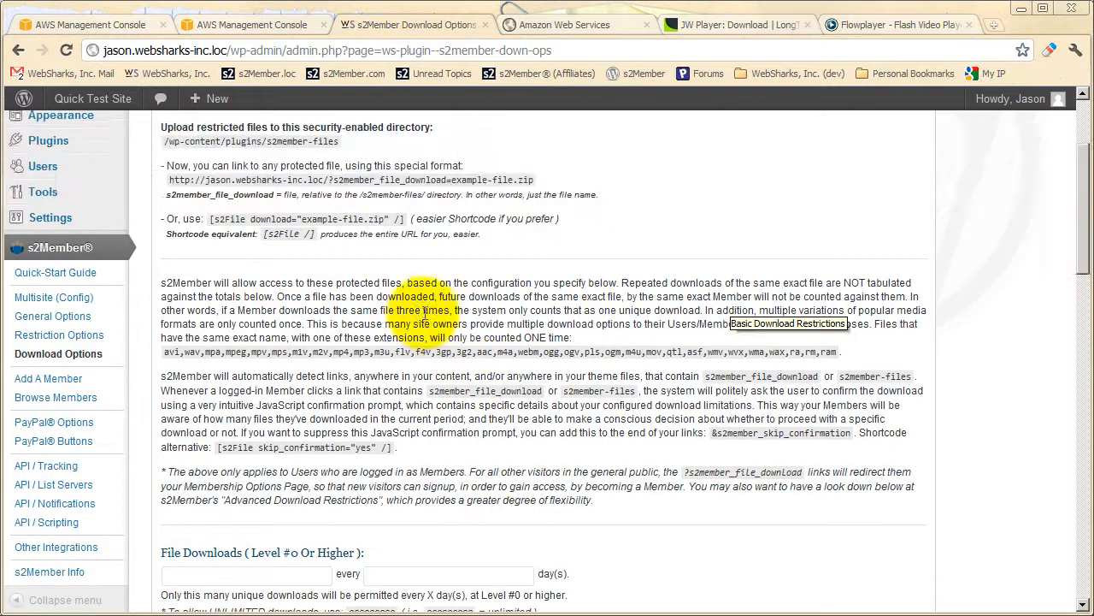
pyautogui.scroll(-4, 430, 347)
pyautogui.scroll(-6, 466, 473)
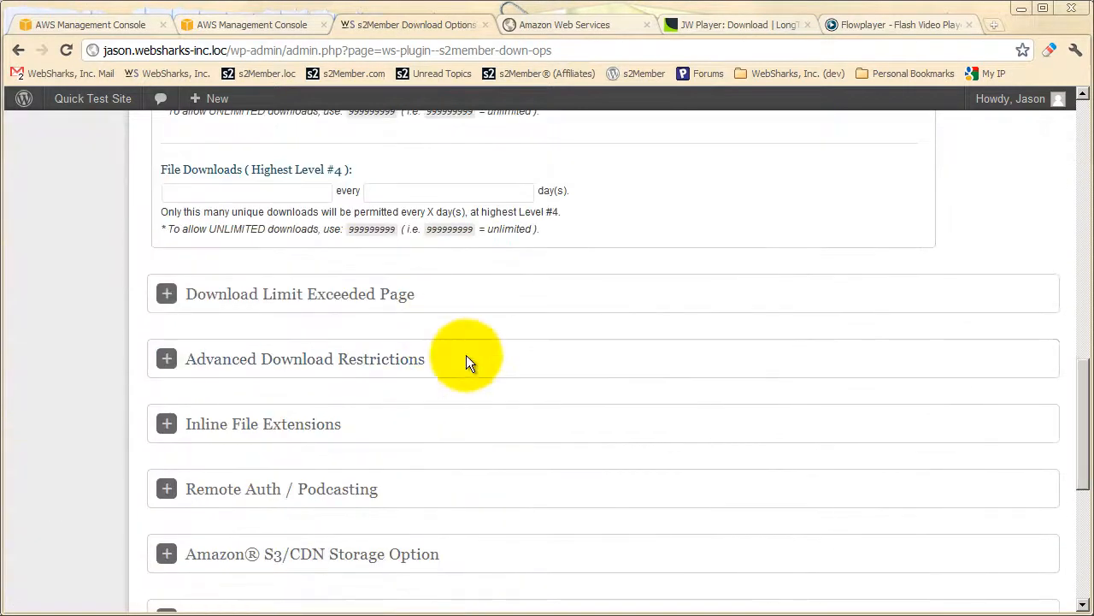
pyautogui.scroll(7, 445, 317)
pyautogui.scroll(3, 507, 435)
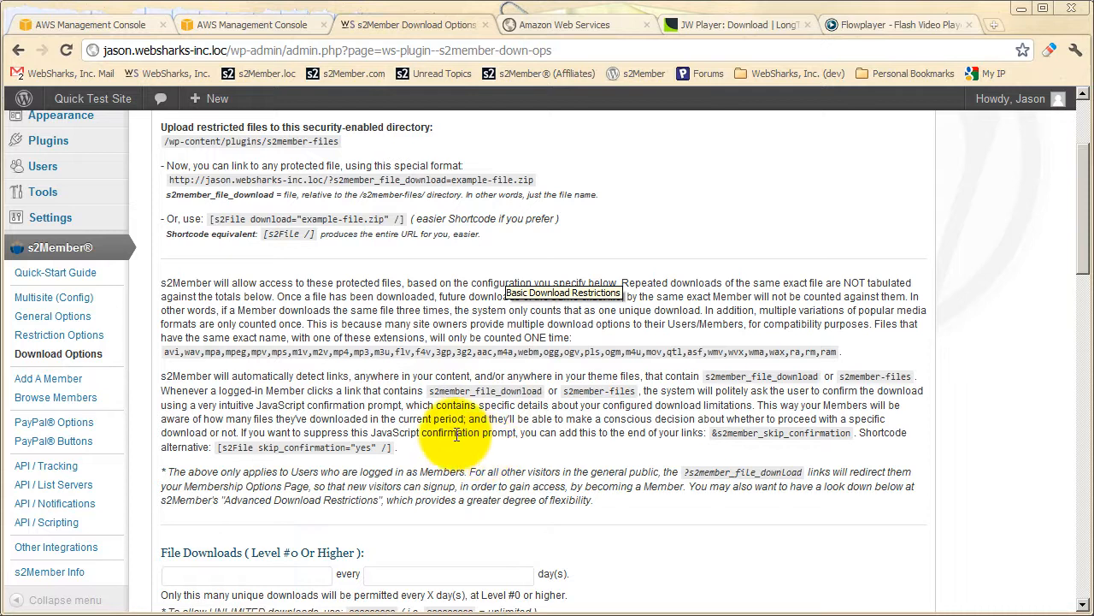
pyautogui.scroll(1, 449, 436)
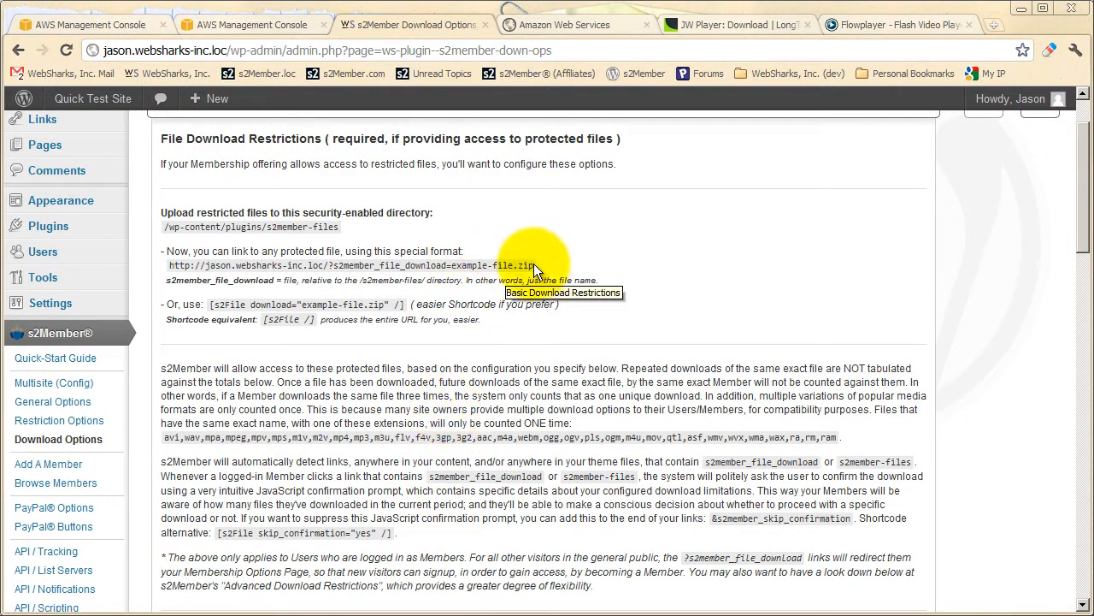
pyautogui.moveTo(535, 265); pyautogui.dragTo(164, 265)
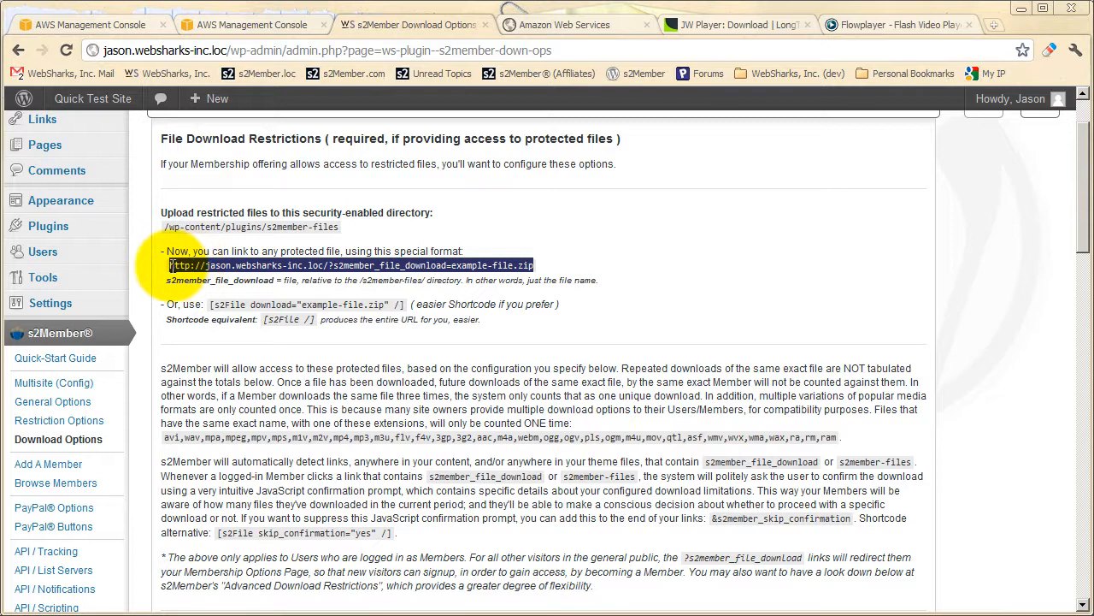
# Copy the special s2member_file_download link for example-file.zip and clear the text selection.
pyautogui.rightClick(224, 265)
pyautogui.click(242, 274)
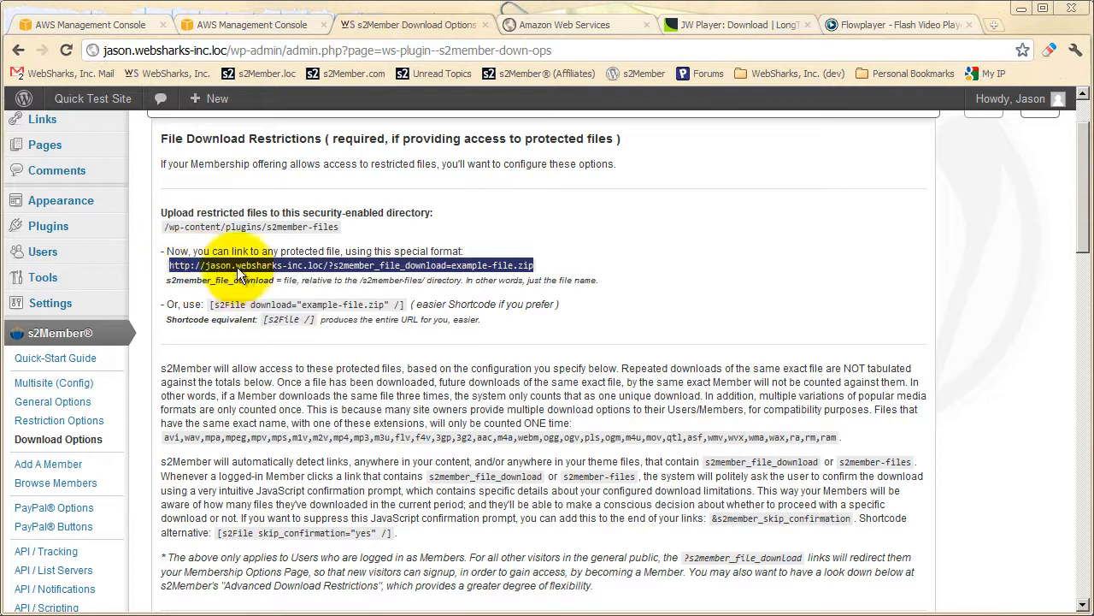
pyautogui.click(230, 241)
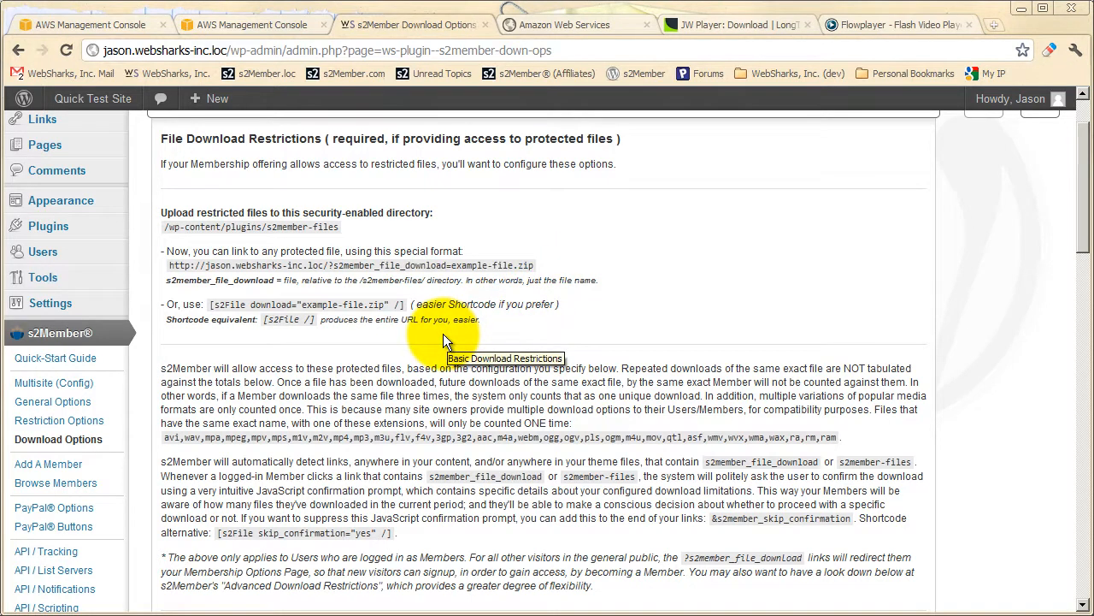
# Review the file download limits for the membership levels and the explanation of protected file access above them.
pyautogui.scroll(-1, 443, 333)
pyautogui.scroll(-1, 439, 359)
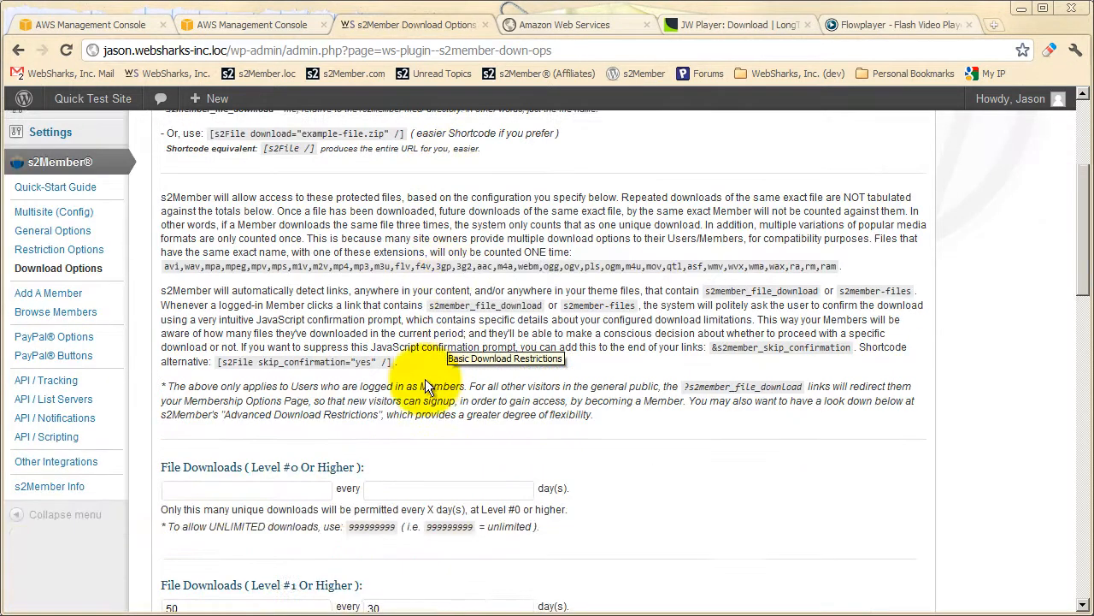
pyautogui.scroll(-4, 418, 374)
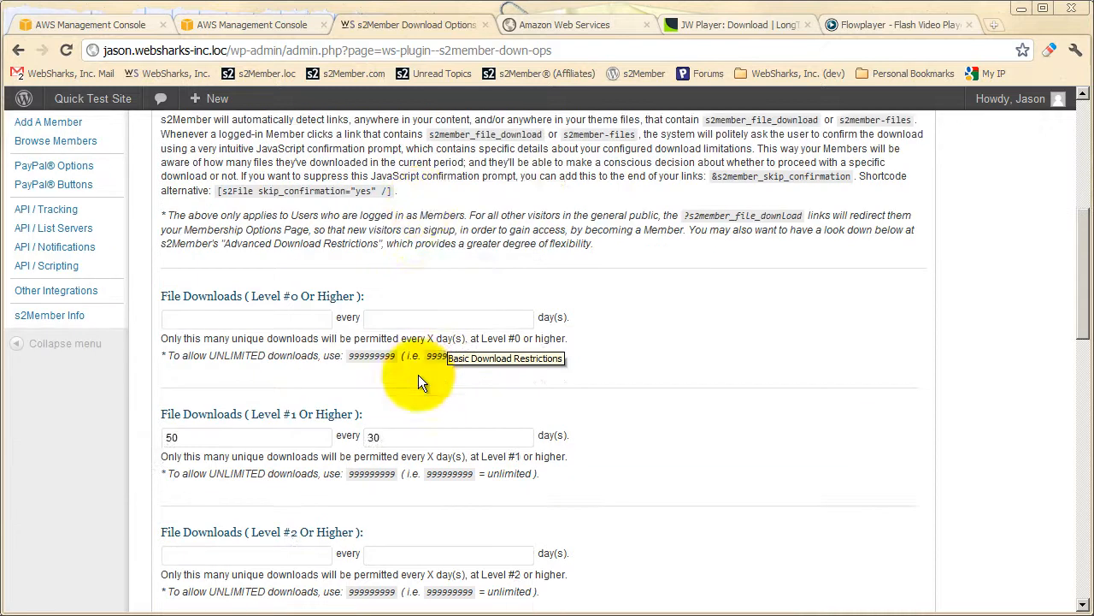
pyautogui.scroll(1, 235, 227)
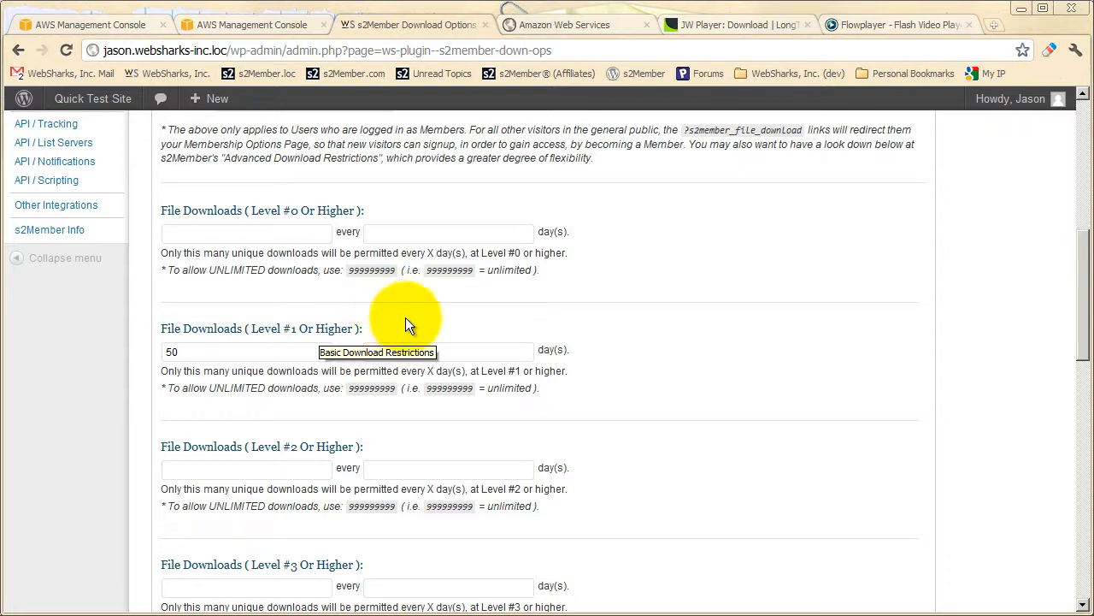
pyautogui.scroll(3, 419, 324)
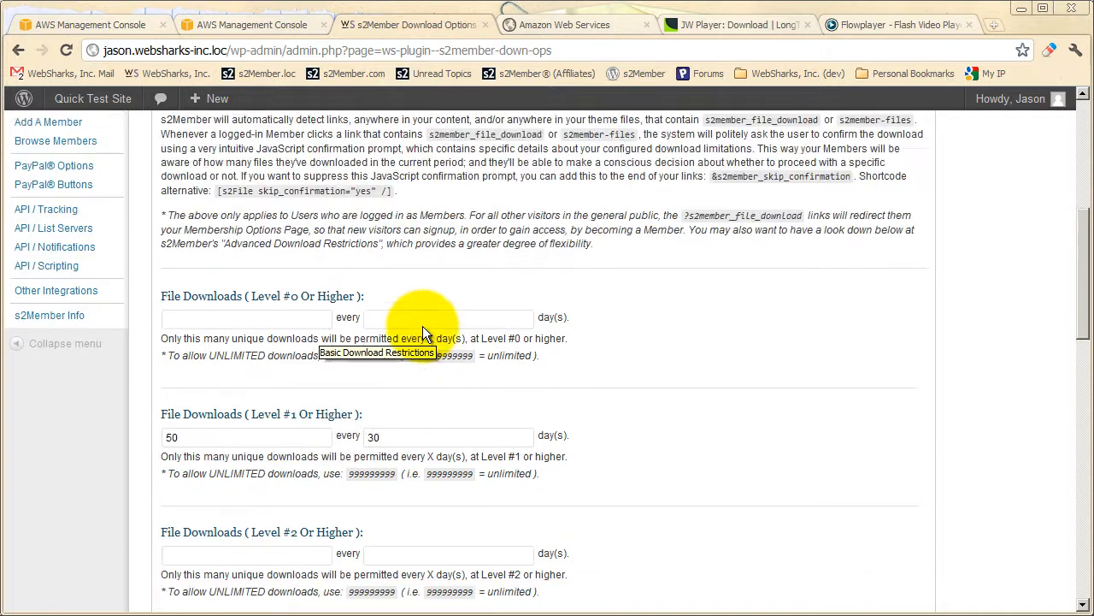
pyautogui.scroll(1, 509, 357)
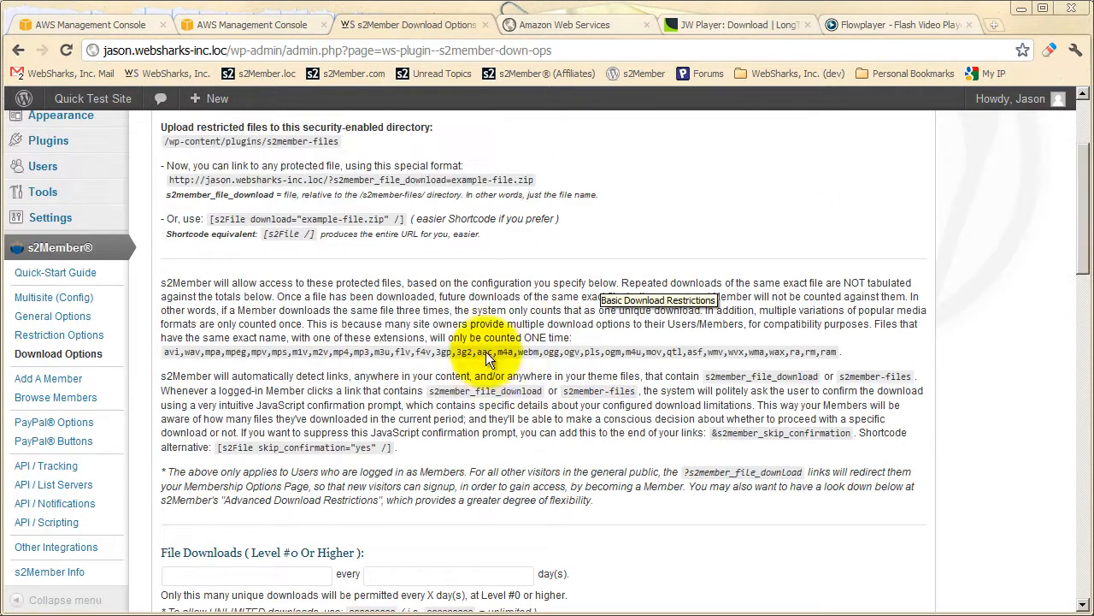
pyautogui.scroll(-1, 487, 264)
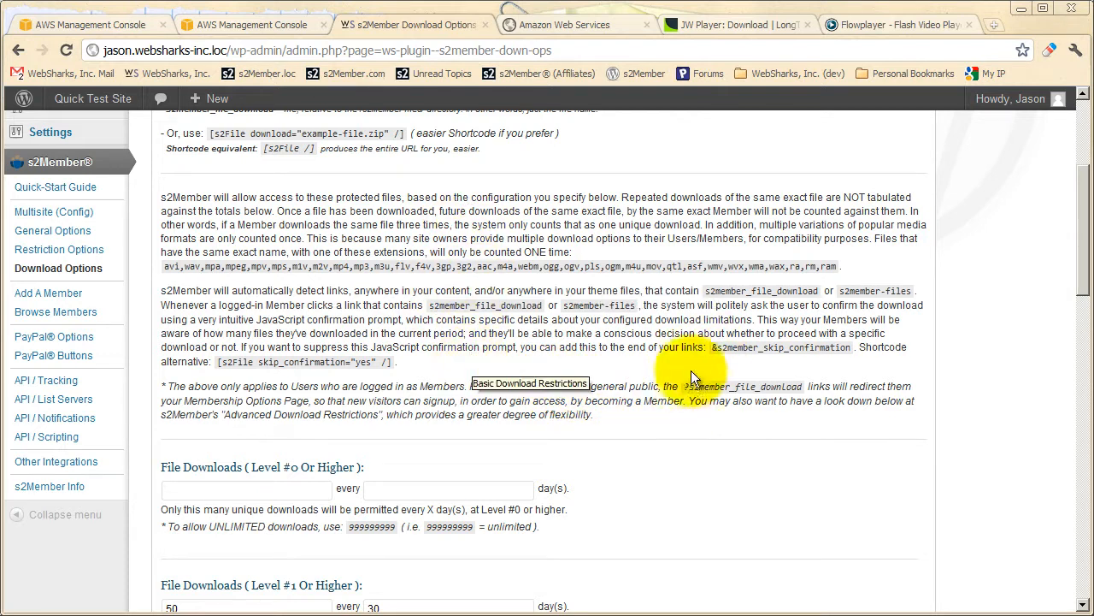
# Copy the &s2member_skip_confirmation parameter and look at the special link it can be appended to.
pyautogui.moveTo(715, 348); pyautogui.dragTo(854, 348)
pyautogui.rightClick(754, 352)
pyautogui.click(776, 359)
pyautogui.scroll(3, 518, 355)
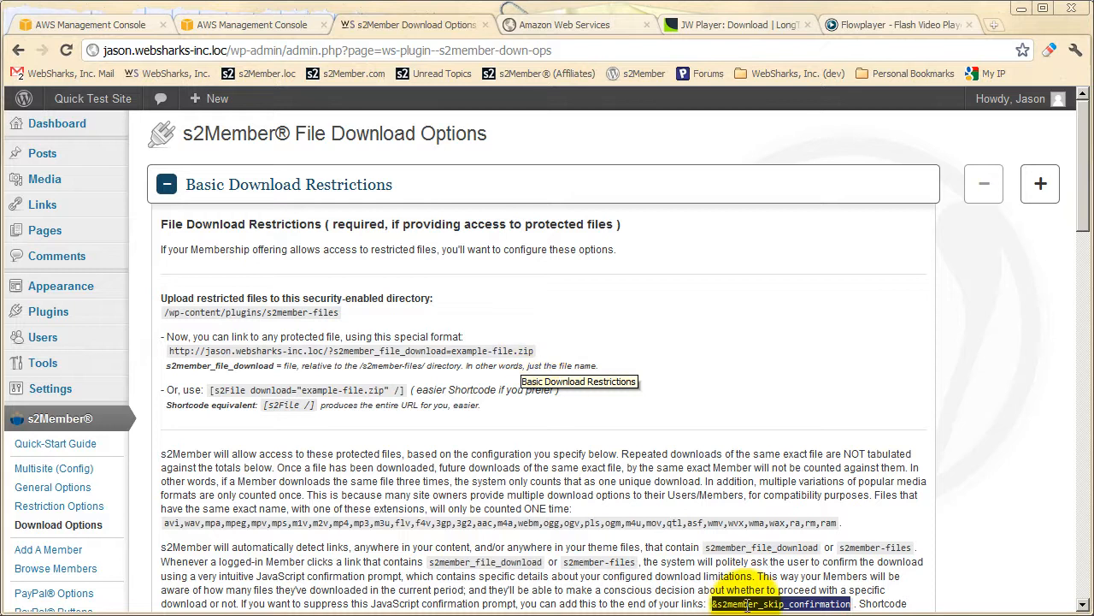
pyautogui.scroll(-1, 748, 581)
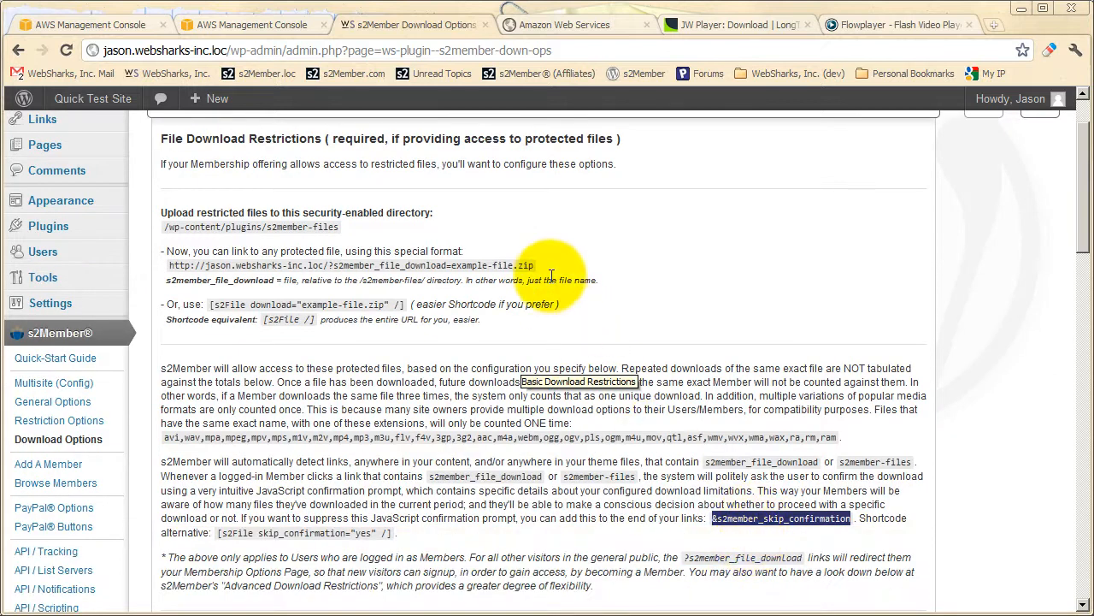
pyautogui.click(511, 334)
# Examine the explanation of how repeated downloads and popular media file extensions are counted against the limits.
pyautogui.scroll(-1, 448, 376)
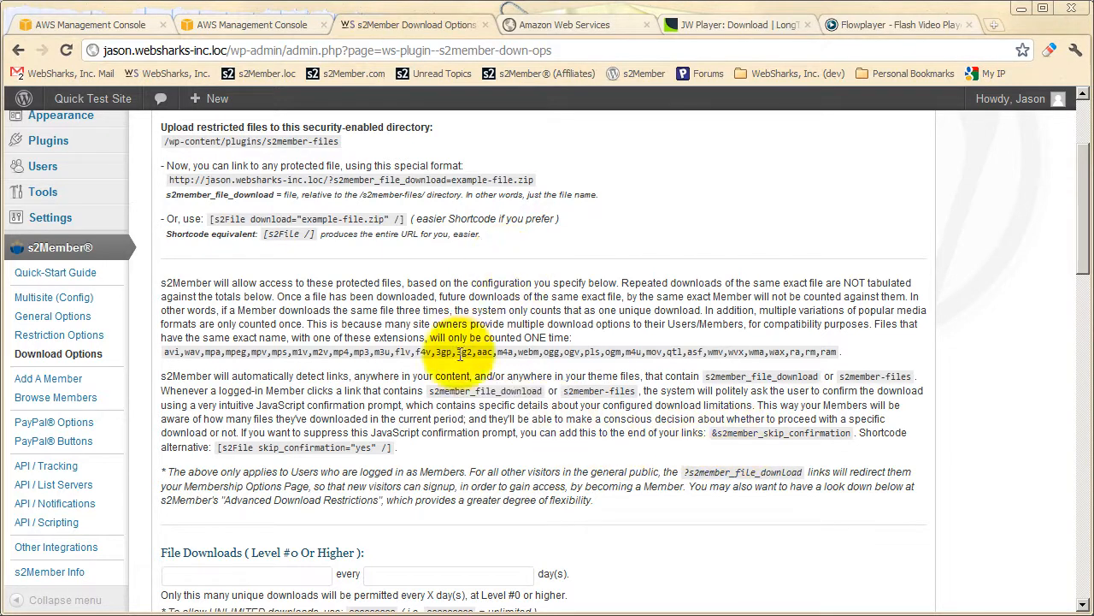
pyautogui.scroll(2, 451, 329)
pyautogui.scroll(-1, 462, 290)
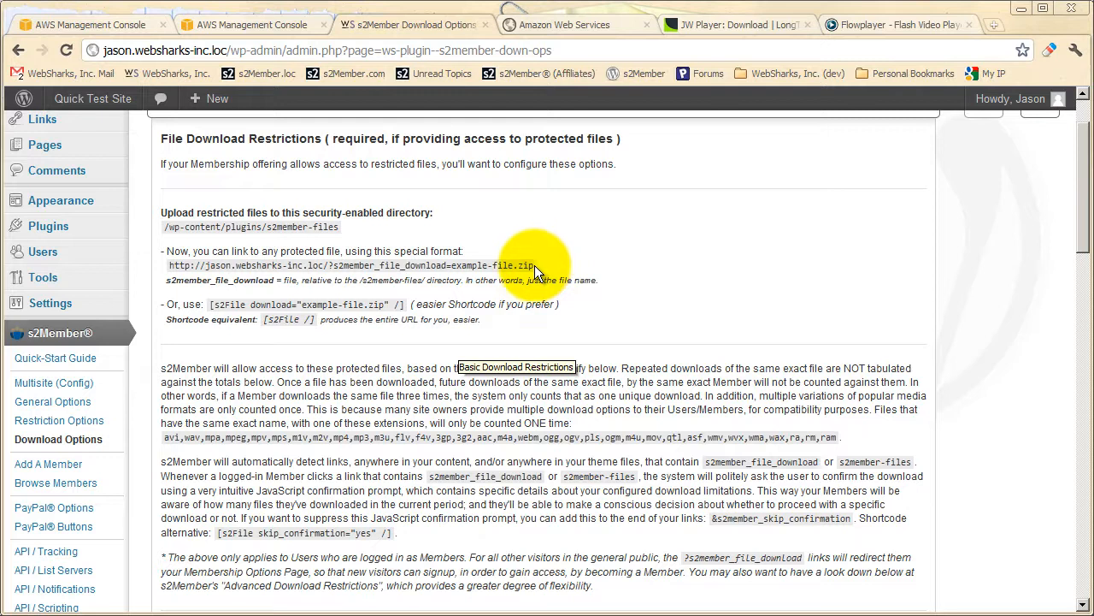
pyautogui.scroll(-1, 529, 287)
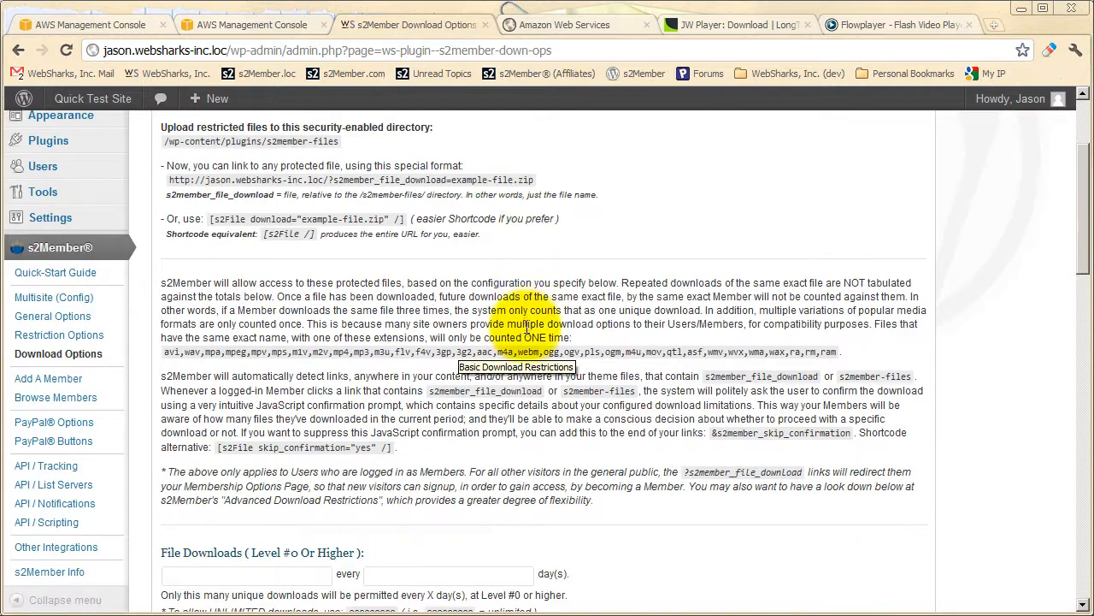
pyautogui.scroll(-1, 533, 368)
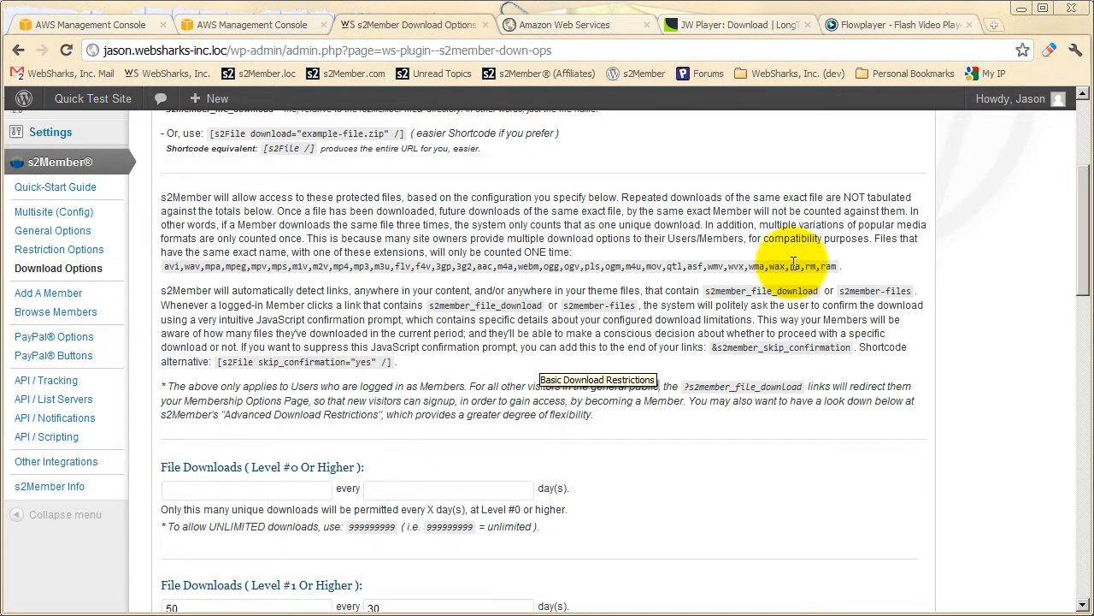
pyautogui.scroll(1, 484, 368)
pyautogui.scroll(2, 421, 289)
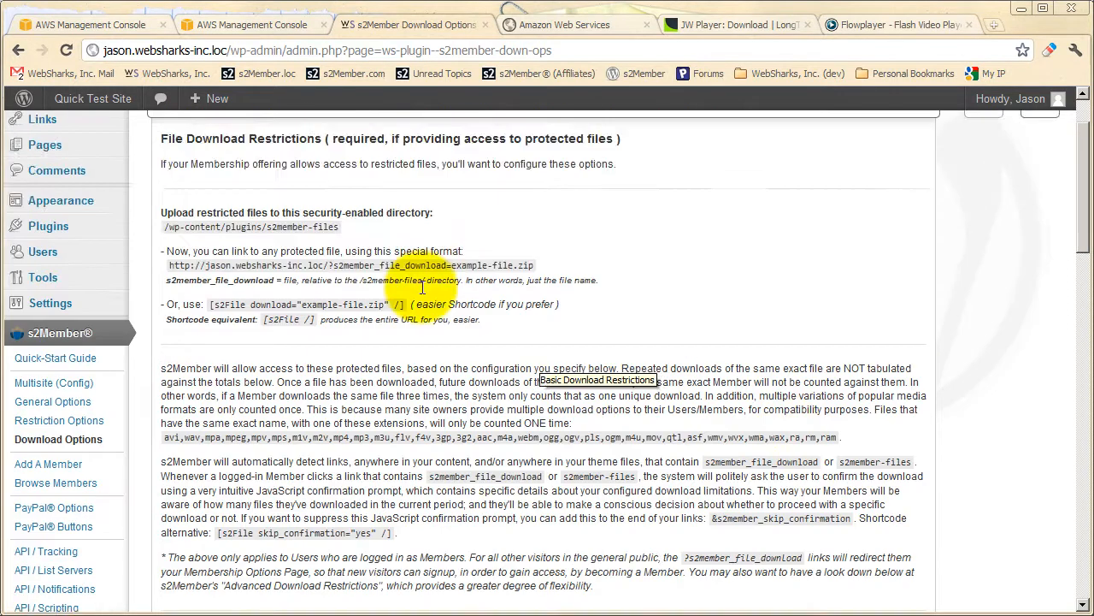
# Set the Default Inline File Extensions to the example list htm,html,pdf,jpg,jpeg,jpe,gif,png,mp3,mp4,flv,ogg,webm.
pyautogui.click(378, 196)
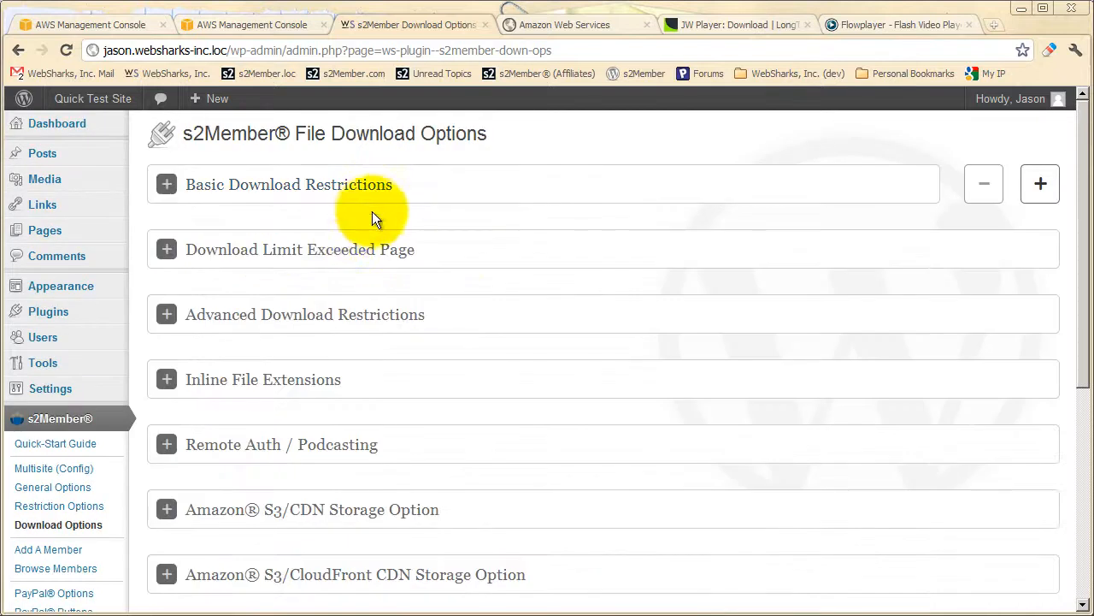
pyautogui.click(296, 380)
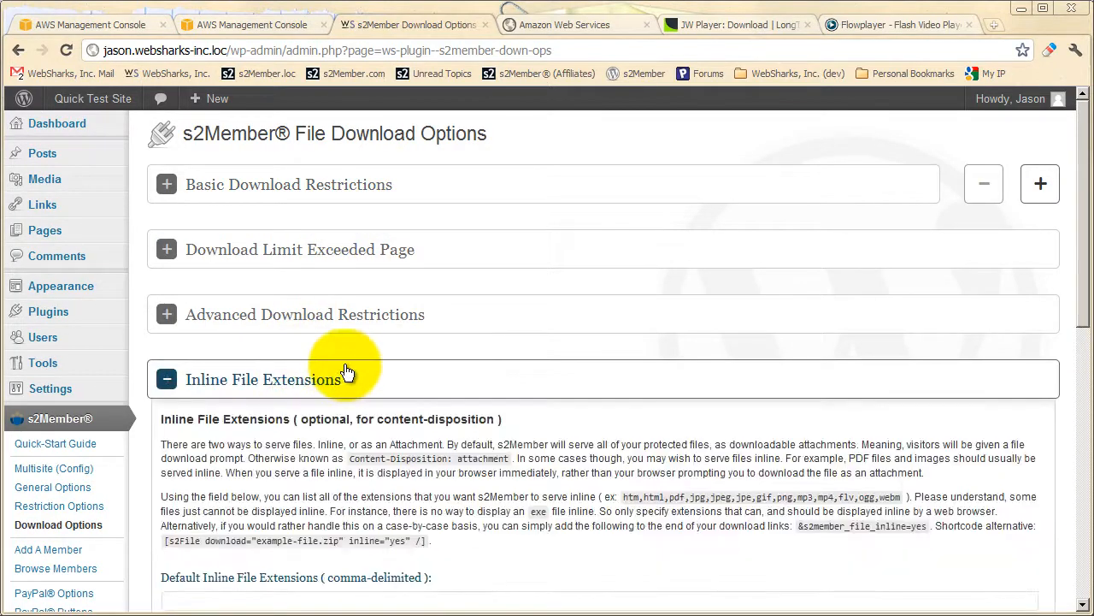
pyautogui.scroll(-2, 347, 371)
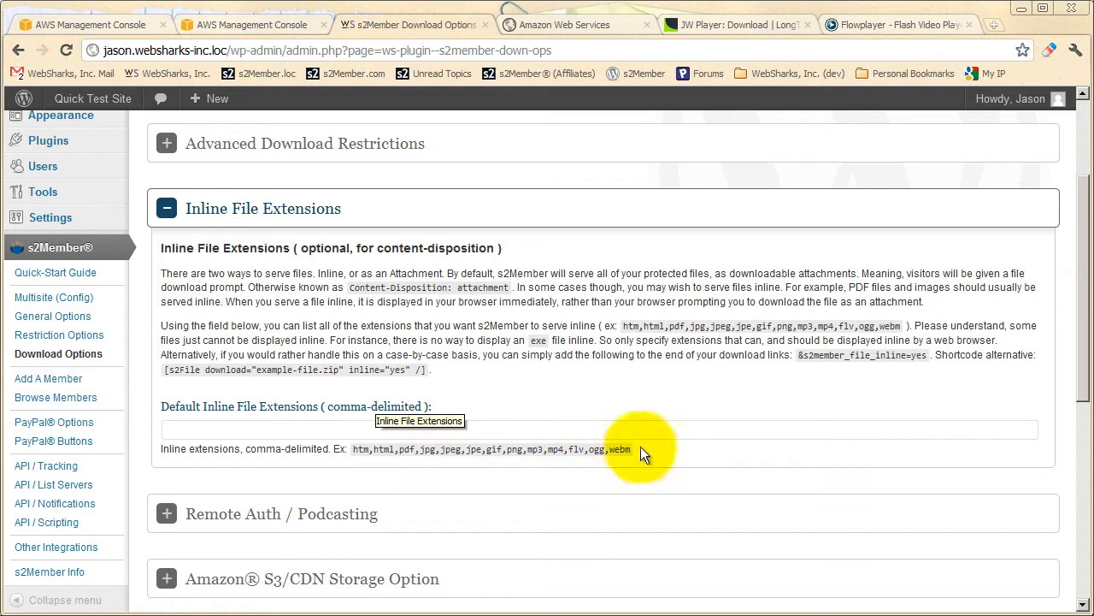
pyautogui.moveTo(633, 451); pyautogui.dragTo(353, 451)
pyautogui.rightClick(389, 451)
pyautogui.click(405, 462)
pyautogui.rightClick(373, 429)
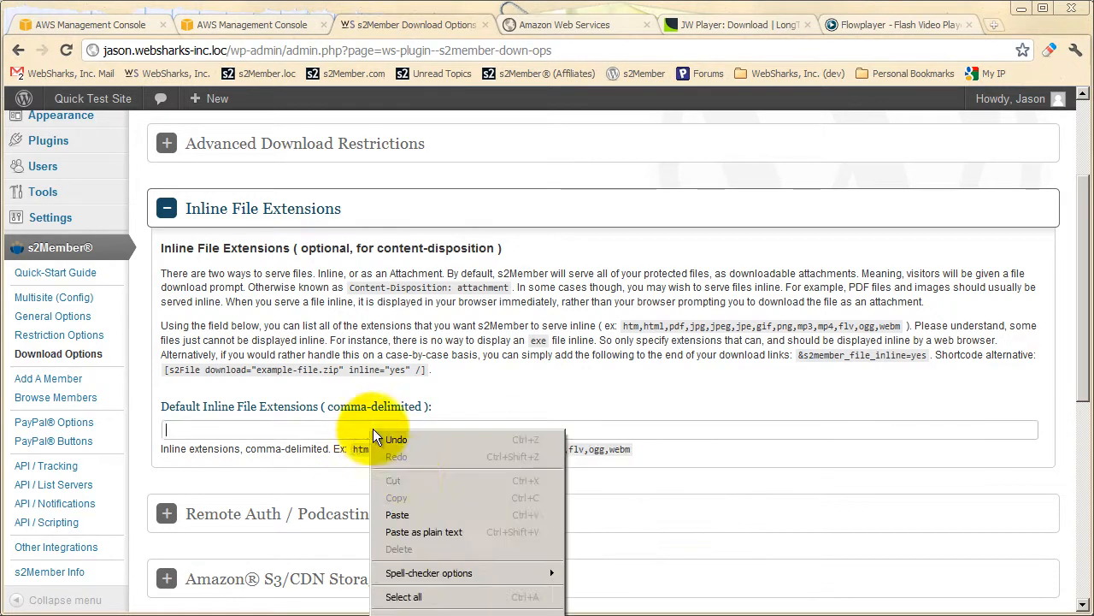
pyautogui.click(397, 516)
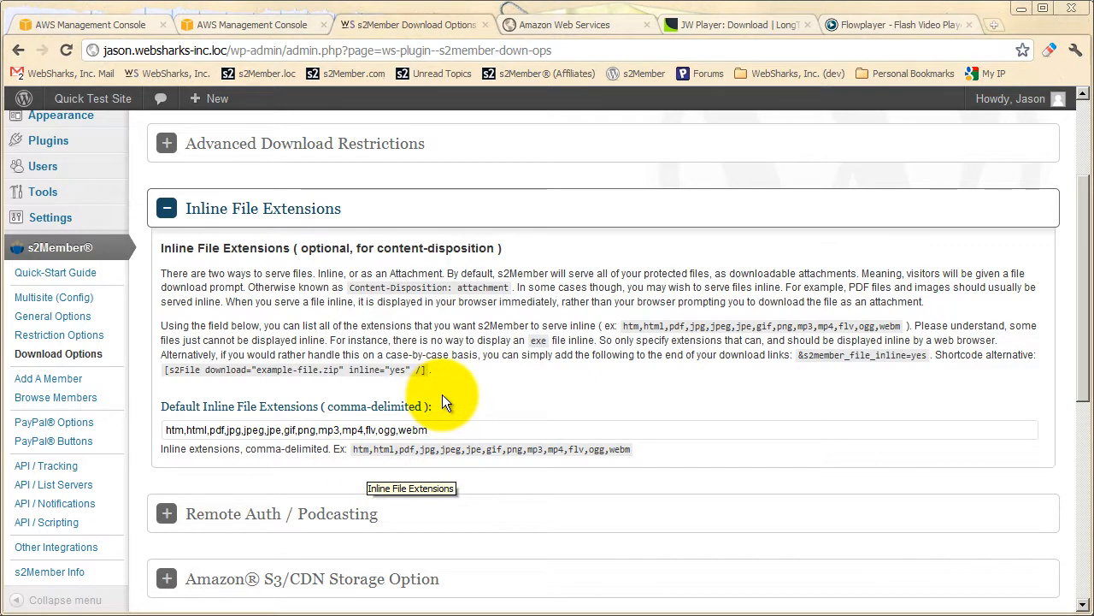
# Highlight the entered inline extension list and the &s2member_file_inline=yes parameter for individual download links.
pyautogui.moveTo(438, 429); pyautogui.dragTo(164, 430)
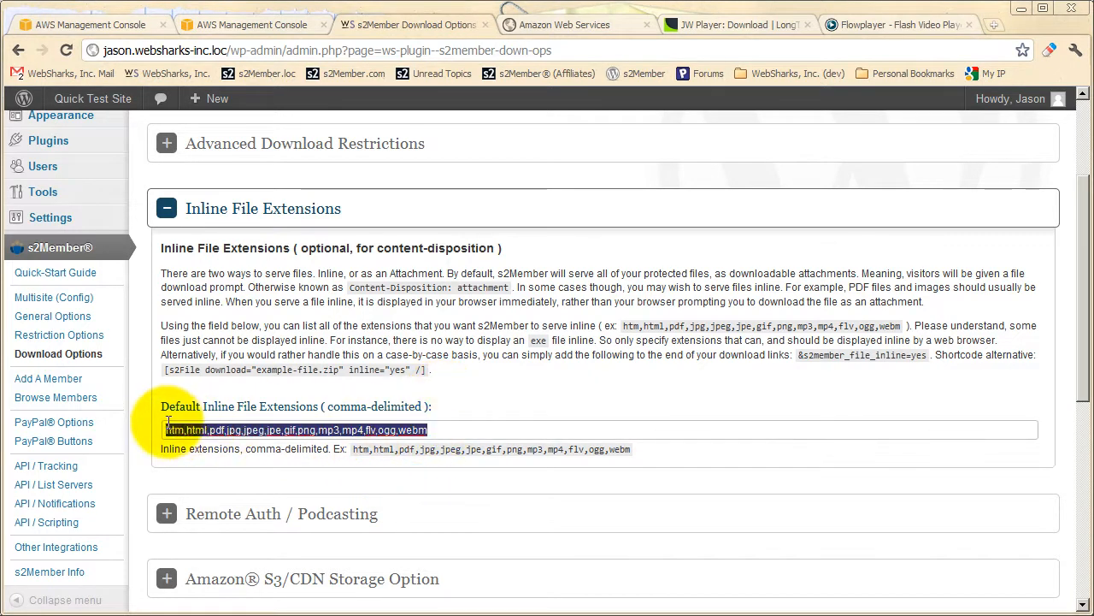
pyautogui.click(327, 458)
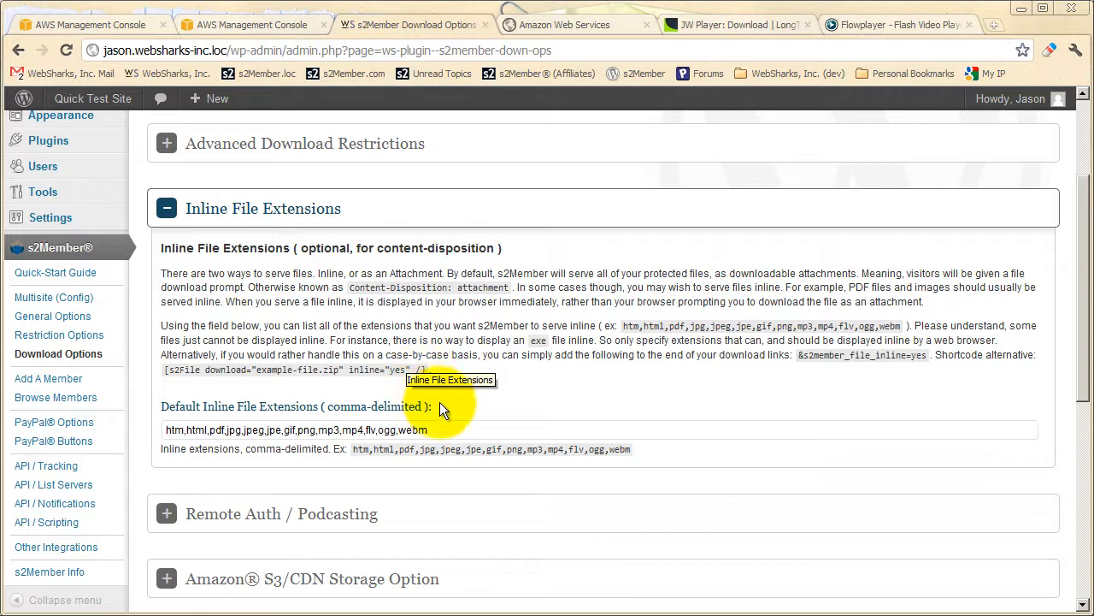
pyautogui.click(442, 431)
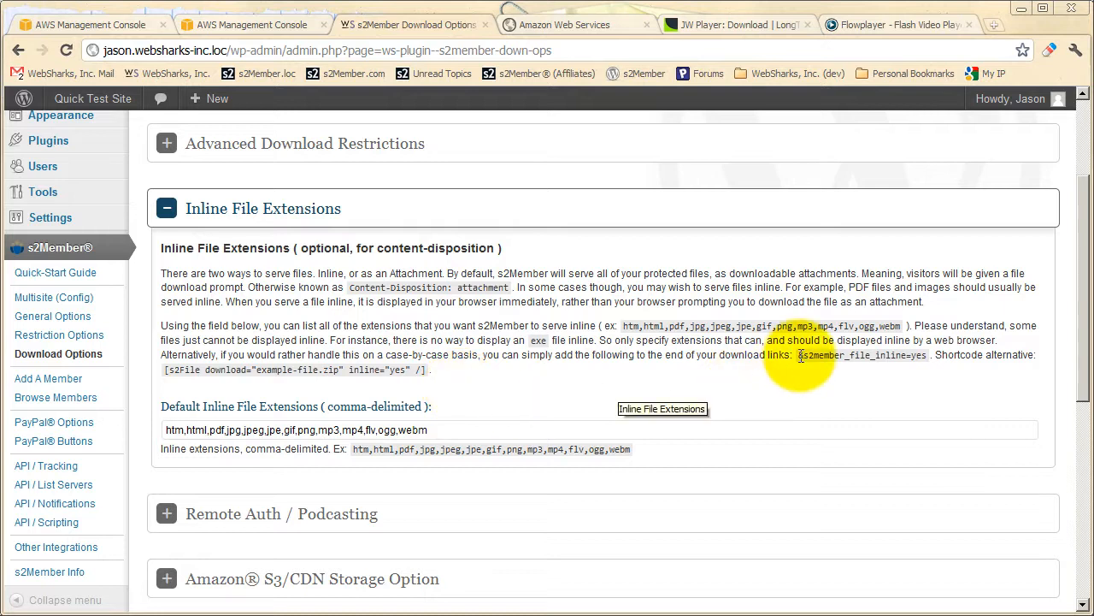
pyautogui.moveTo(800, 356); pyautogui.dragTo(821, 356)
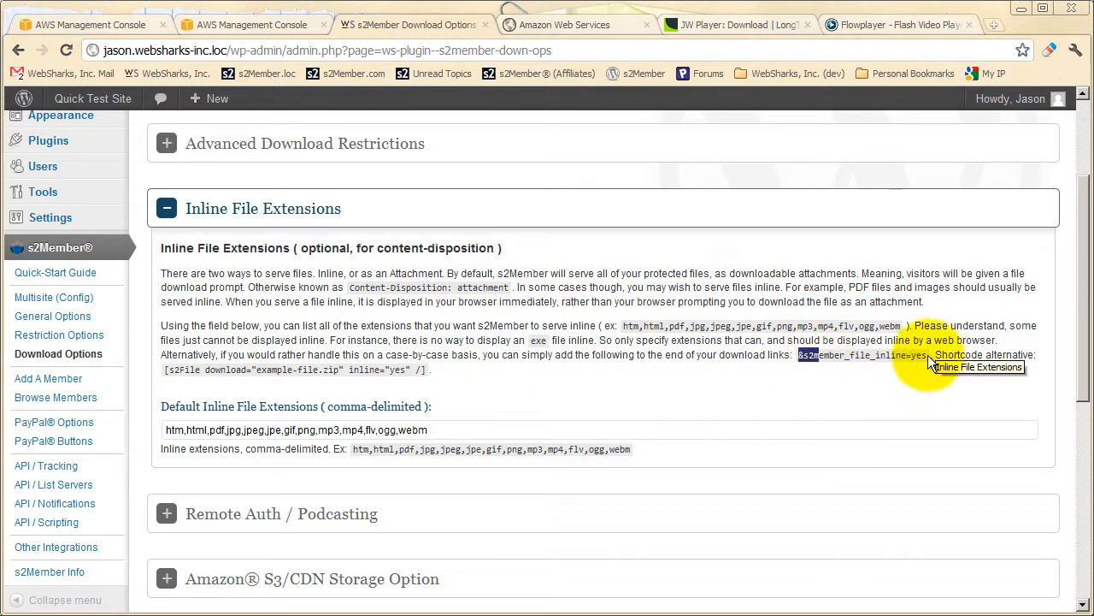
pyautogui.click(470, 432)
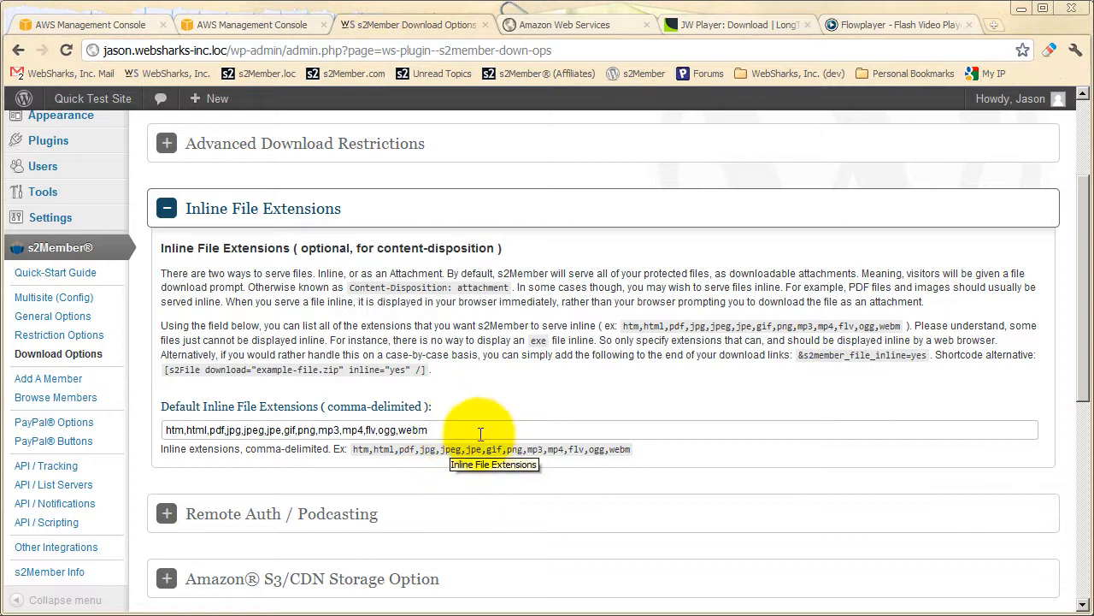
pyautogui.moveTo(929, 357); pyautogui.dragTo(800, 359)
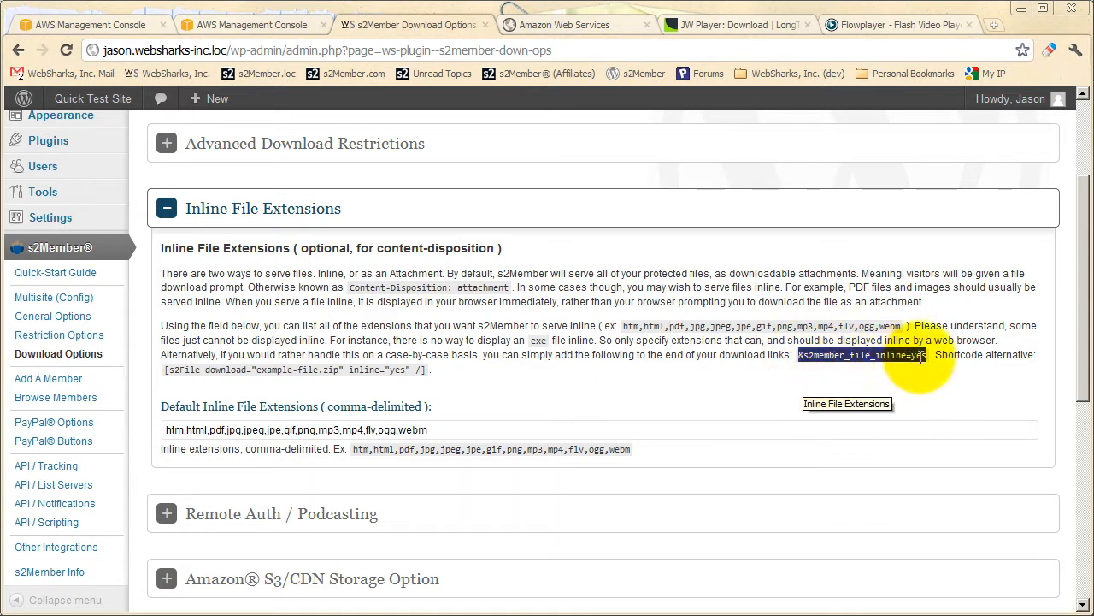
# Expand the Basic Download Restrictions section and compare &s2member_skip_confirmation with &s2member_file_inline=yes under Inline File Extensions.
pyautogui.scroll(2, 702, 402)
pyautogui.click(450, 185)
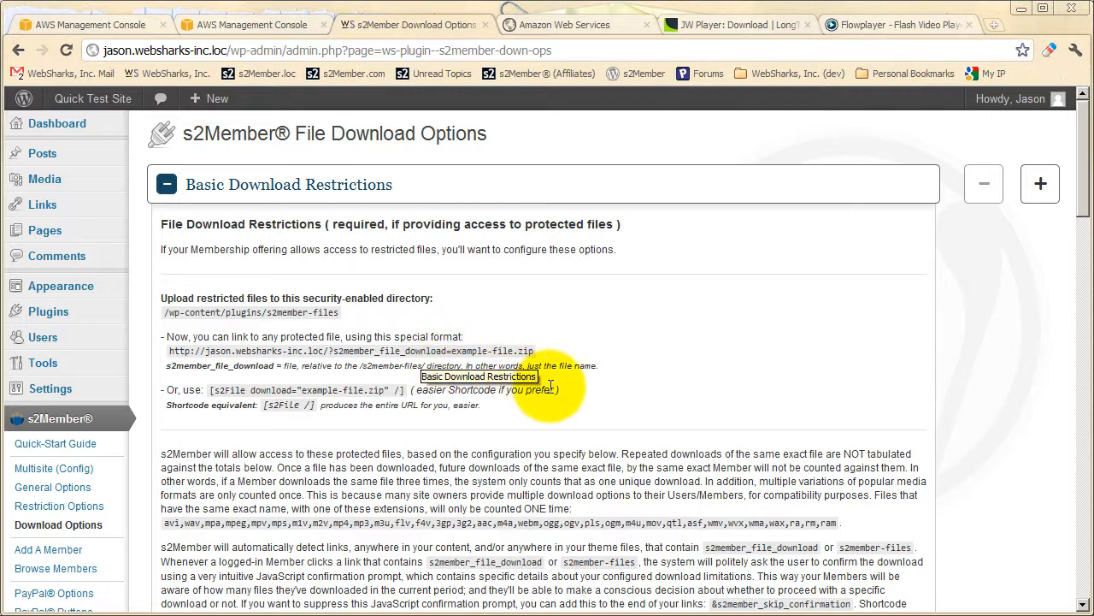
pyautogui.scroll(-2, 548, 427)
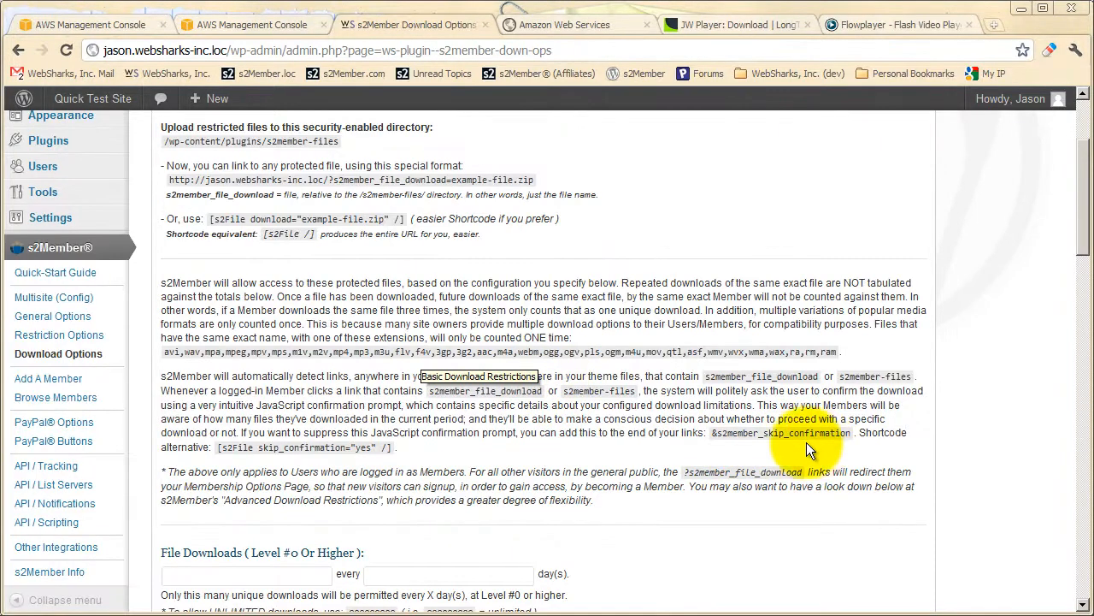
pyautogui.scroll(-9, 630, 380)
pyautogui.scroll(-3, 624, 381)
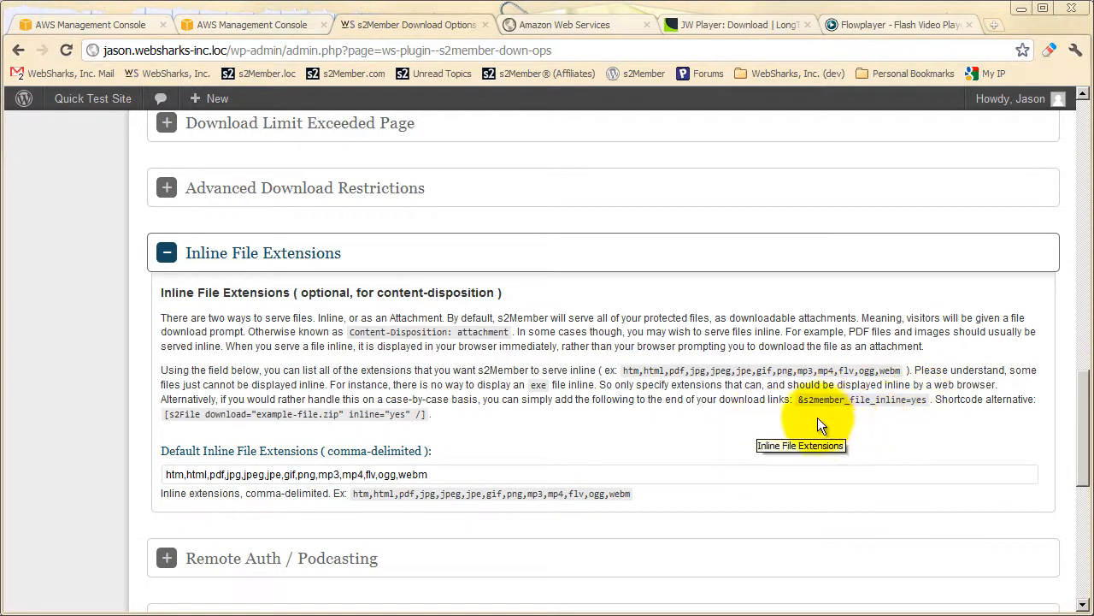
# Collapse the Inline File Extensions and Basic Download Restrictions sections.
pyautogui.click(501, 252)
pyautogui.scroll(15, 490, 374)
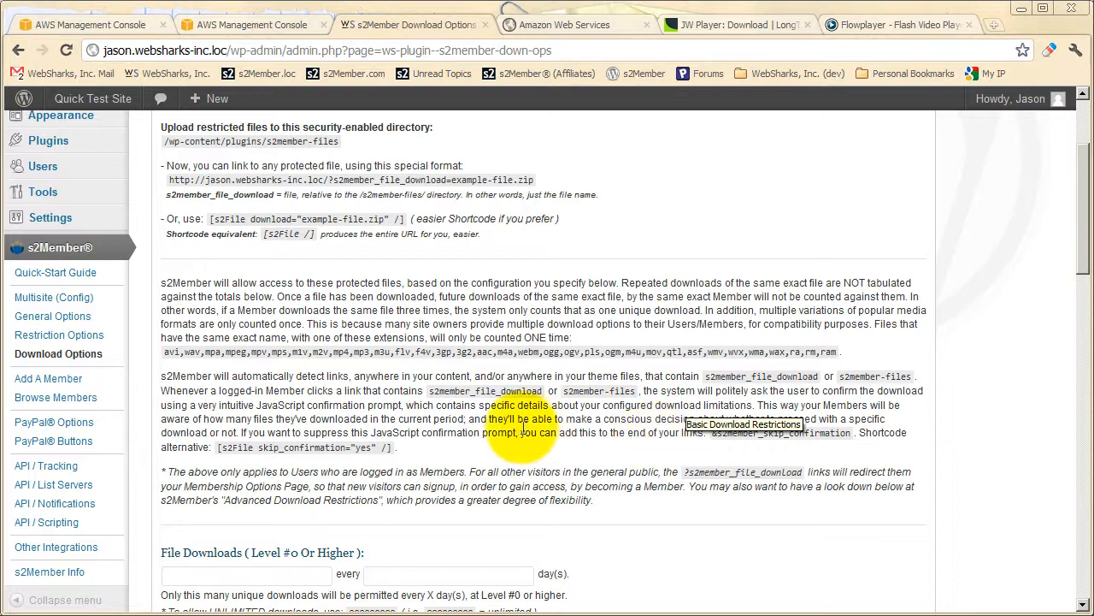
pyautogui.scroll(2, 379, 245)
pyautogui.click(359, 198)
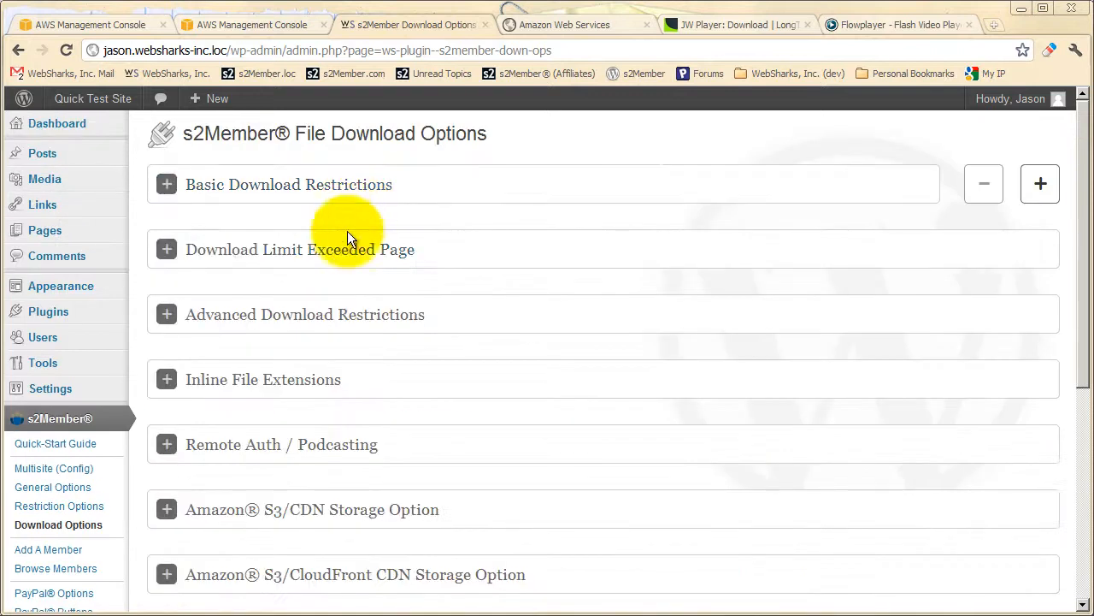
# Reopen the Basic Download Restrictions section and highlight the [s2File download="example-file.zip" /] shortcode.
pyautogui.click(354, 196)
pyautogui.scroll(-1, 303, 258)
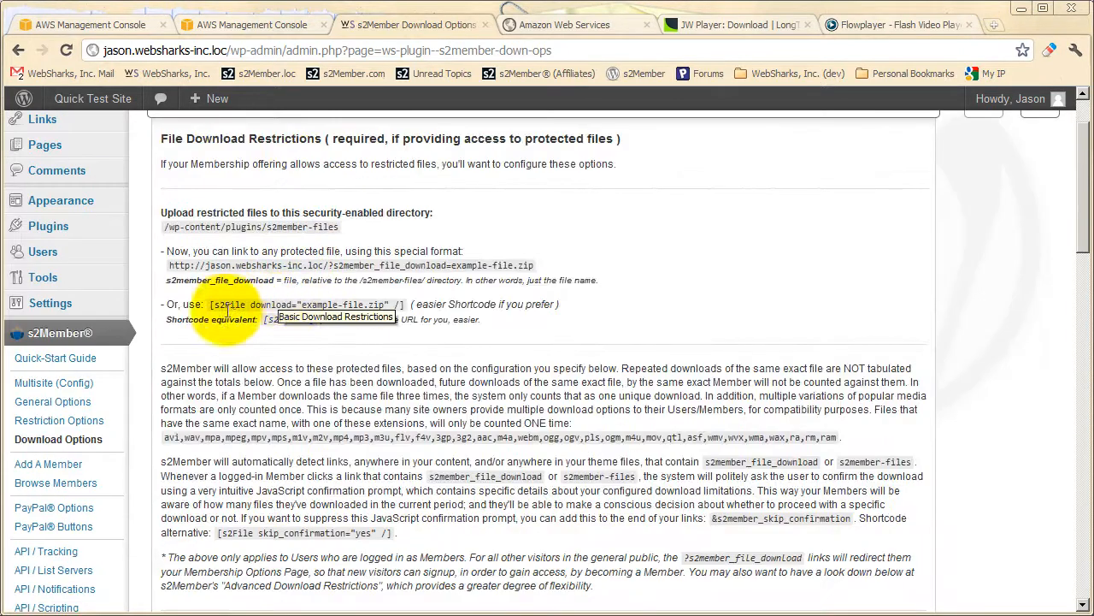
pyautogui.scroll(1, 290, 282)
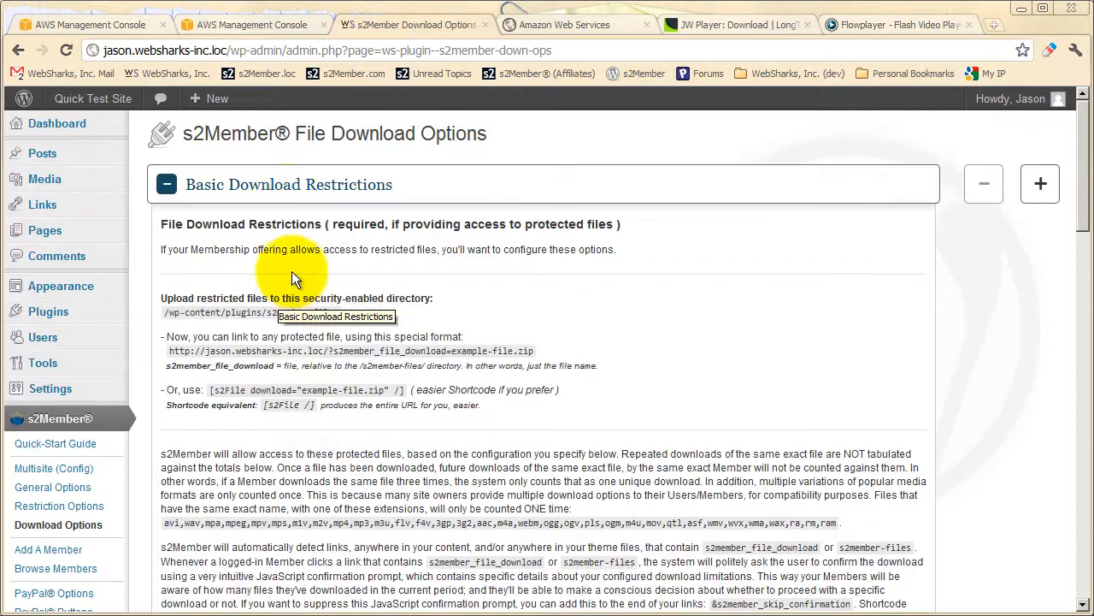
pyautogui.click(285, 188)
pyautogui.scroll(-5, 304, 296)
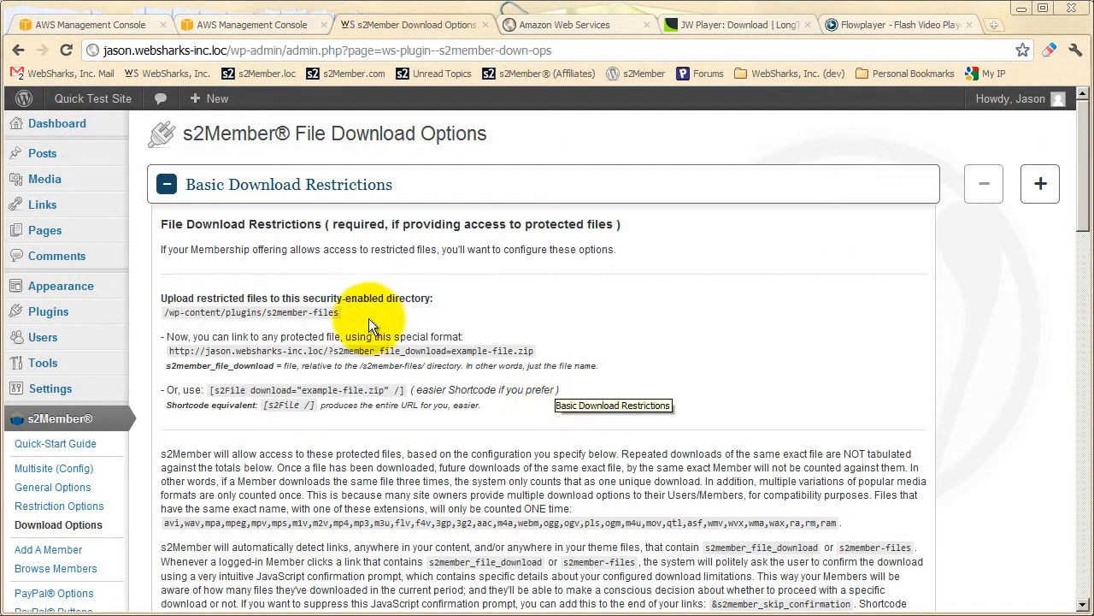
pyautogui.moveTo(405, 390); pyautogui.dragTo(211, 389)
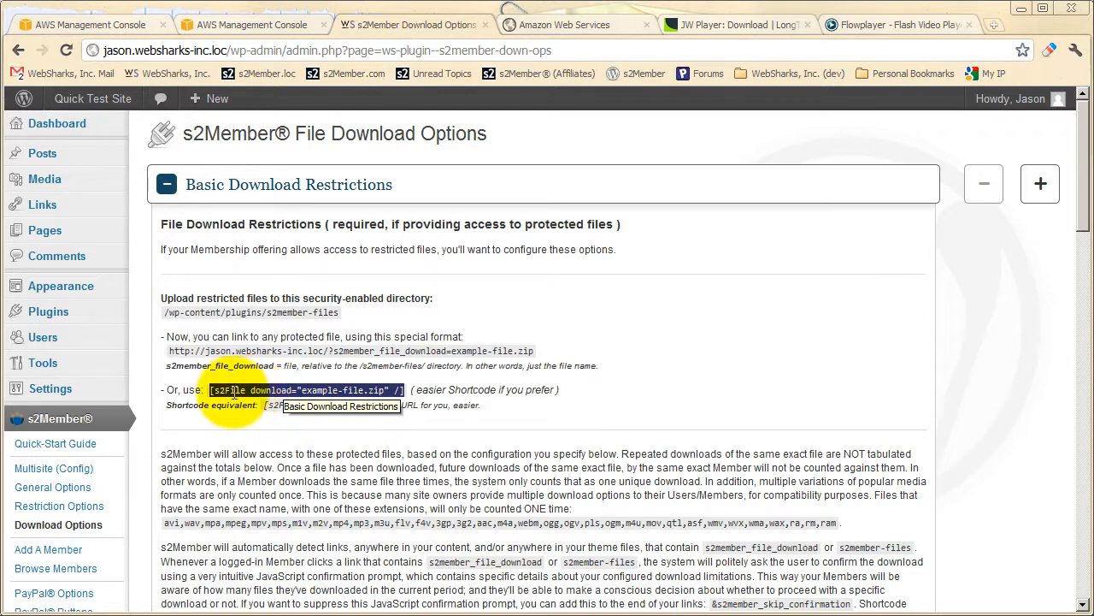
# Highlight the ?s2member_file_download=example-file.zip link and the [s2File download="example-file.zip" /] shortcode to compare both download formats.
pyautogui.rightClick(342, 392)
pyautogui.click(370, 401)
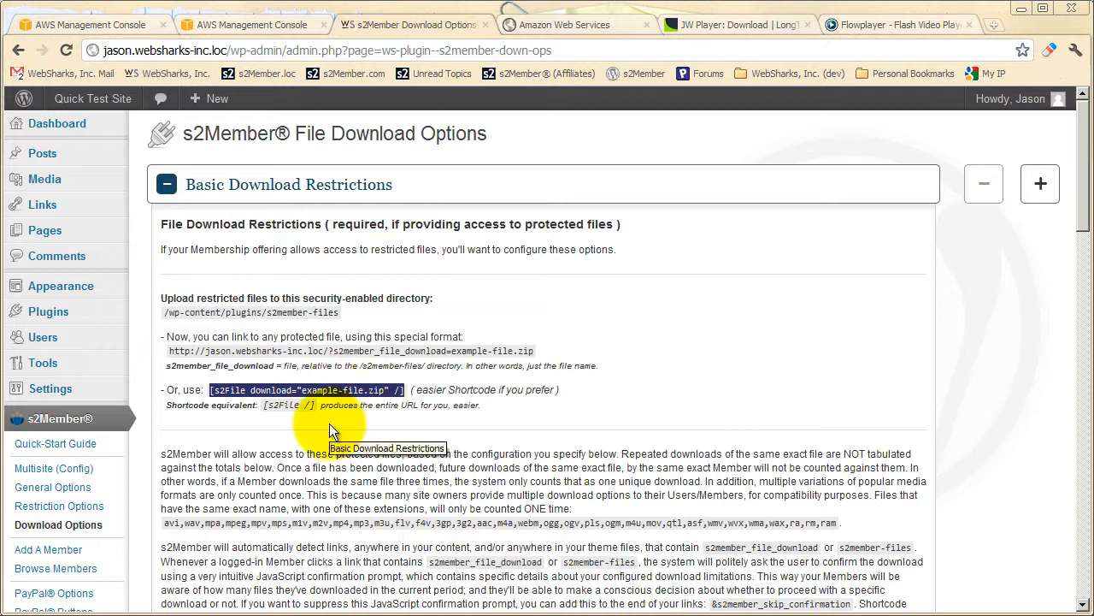
pyautogui.click(329, 424)
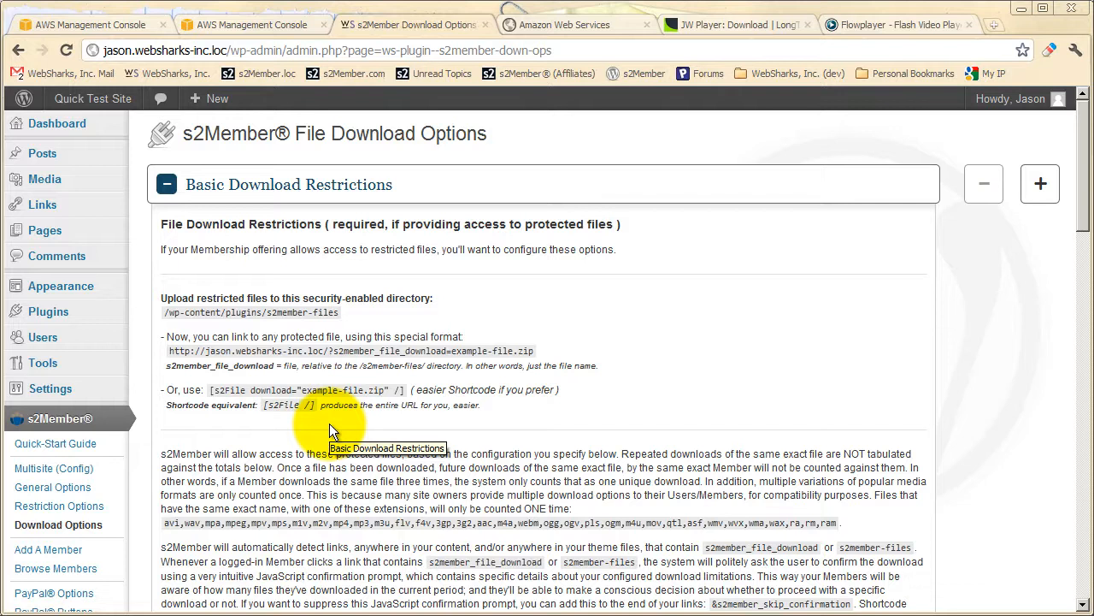
pyautogui.moveTo(534, 351); pyautogui.dragTo(172, 352)
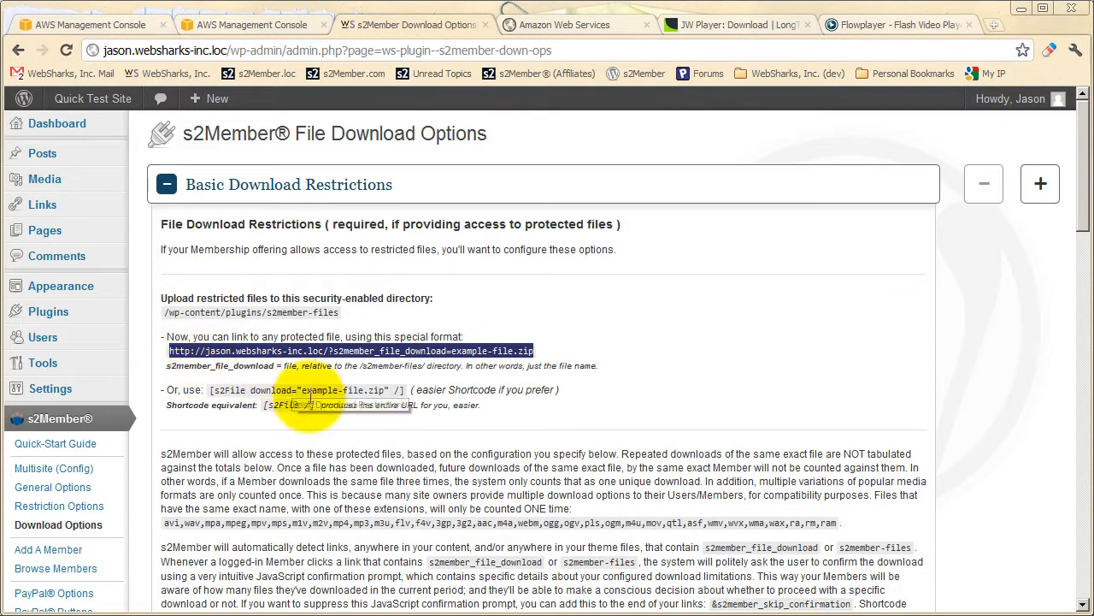
pyautogui.click(342, 351)
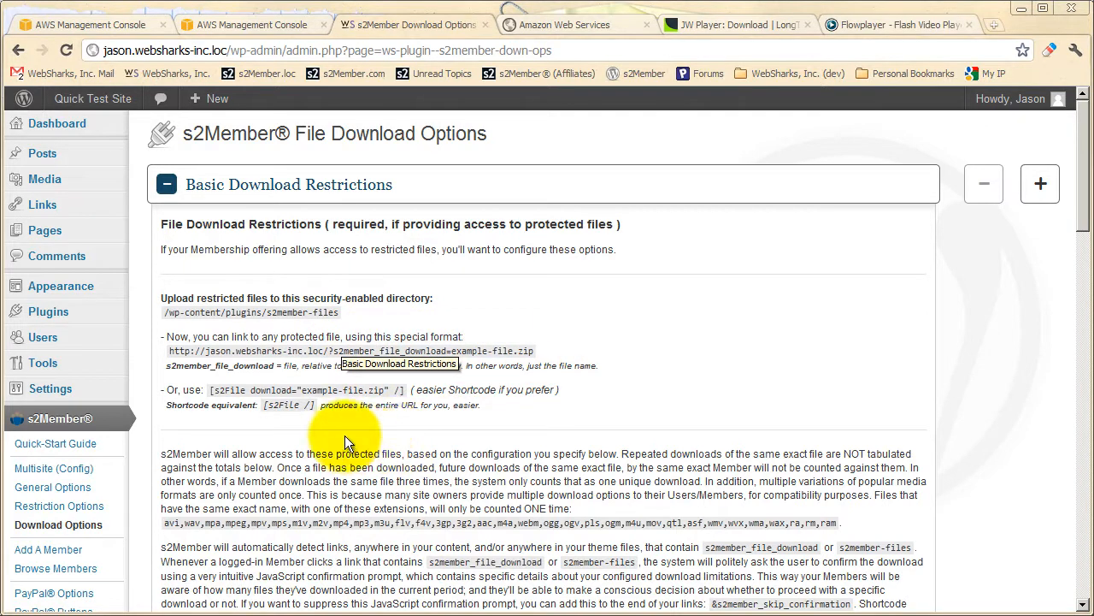
pyautogui.moveTo(400, 390); pyautogui.dragTo(208, 391)
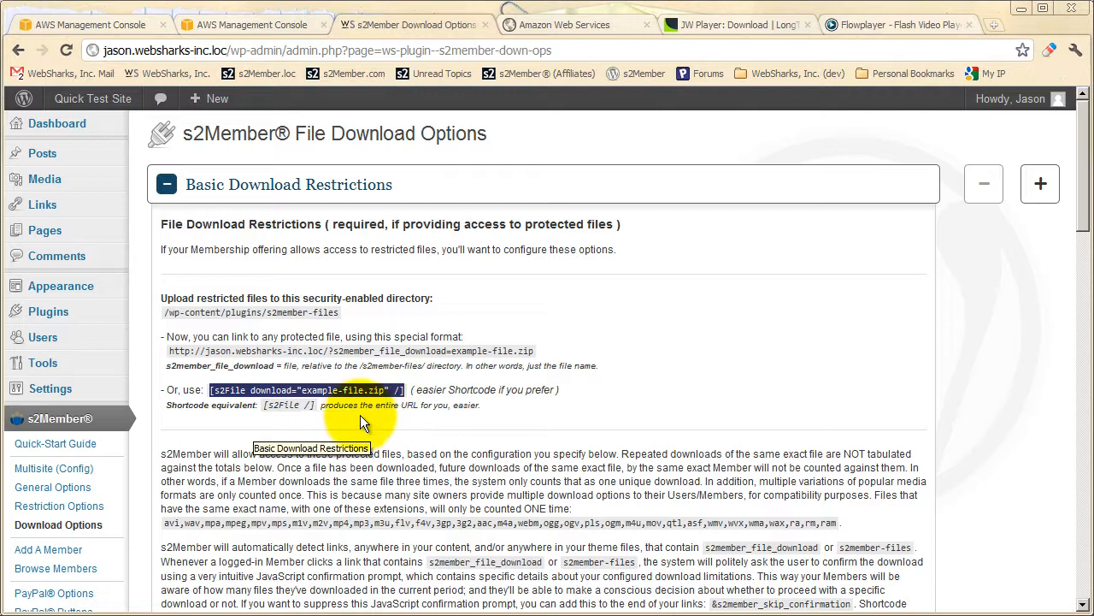
pyautogui.click(237, 390)
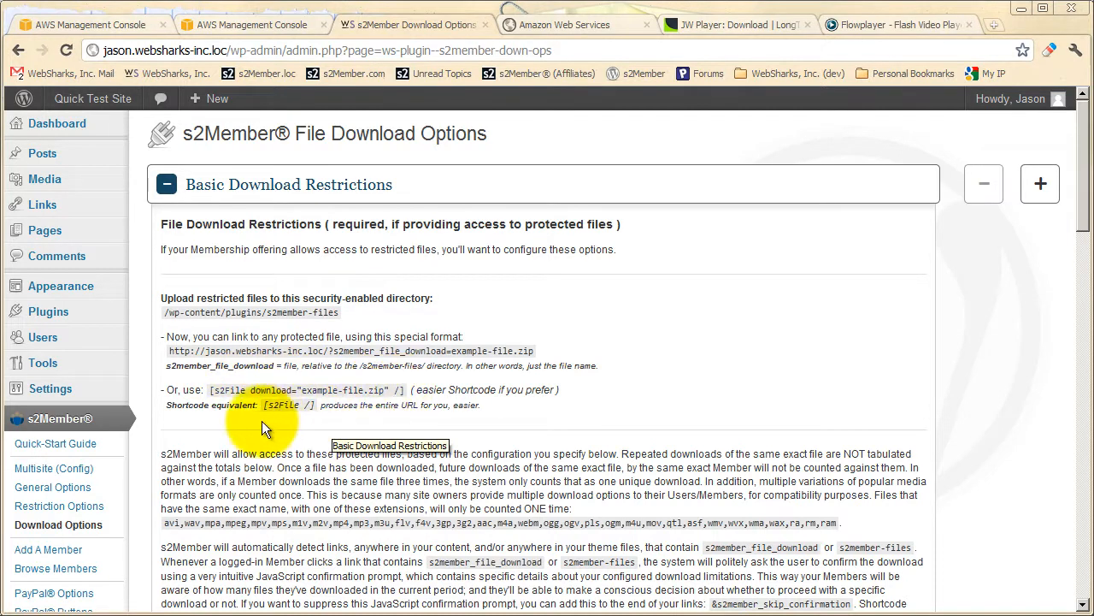
# Collapse Basic Download Restrictions and review the [s2File /] attributes under Shortcode Attributes & API Functions, closing that section when done.
pyautogui.click(298, 206)
pyautogui.scroll(-5, 288, 310)
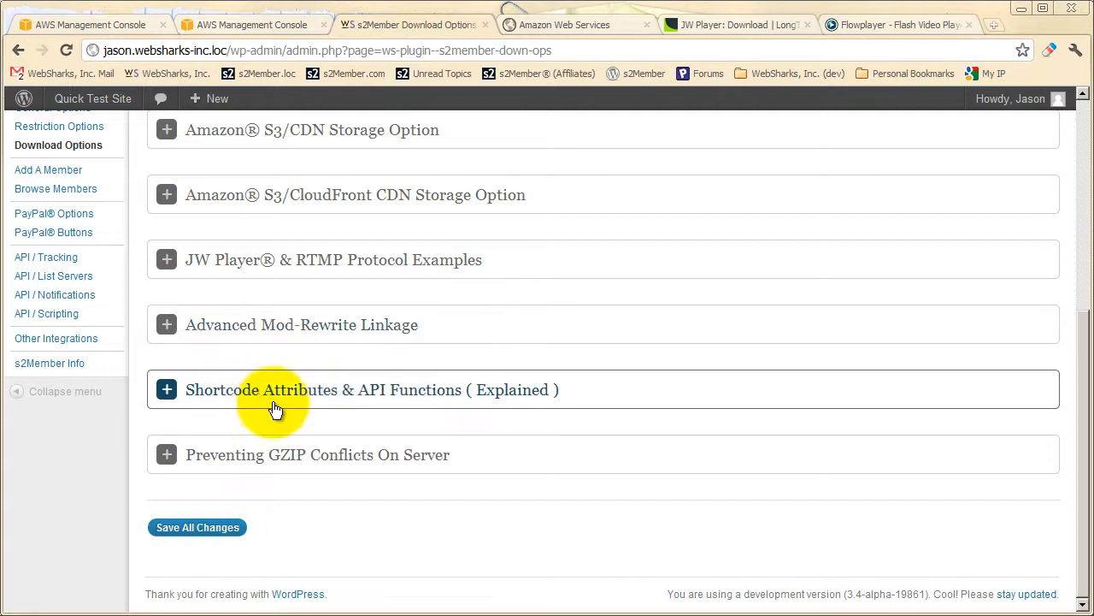
pyautogui.click(337, 410)
pyautogui.scroll(-2, 337, 409)
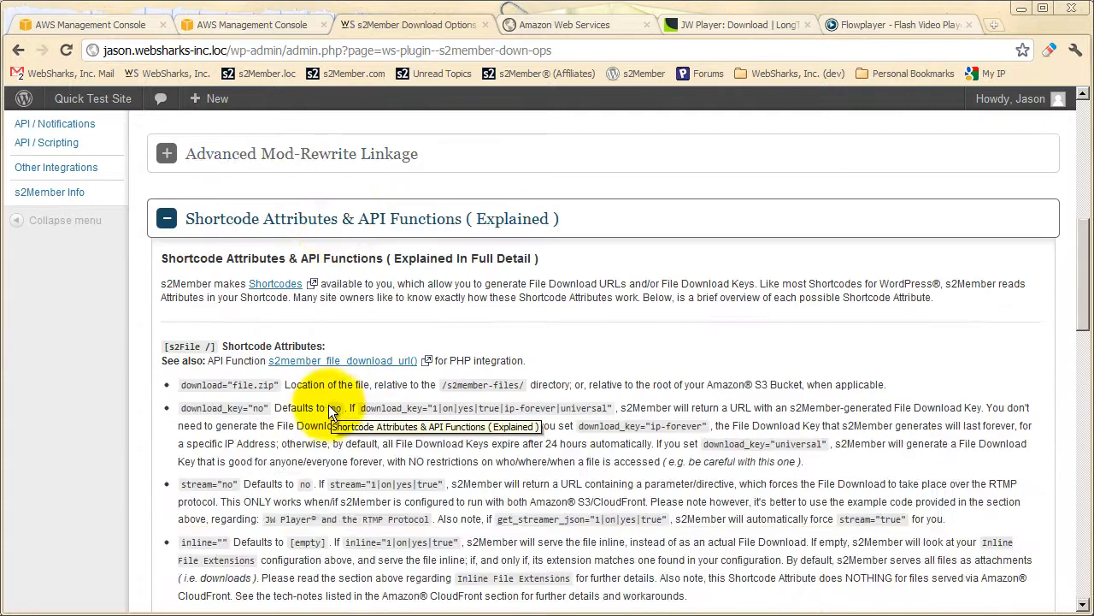
pyautogui.scroll(-1, 217, 399)
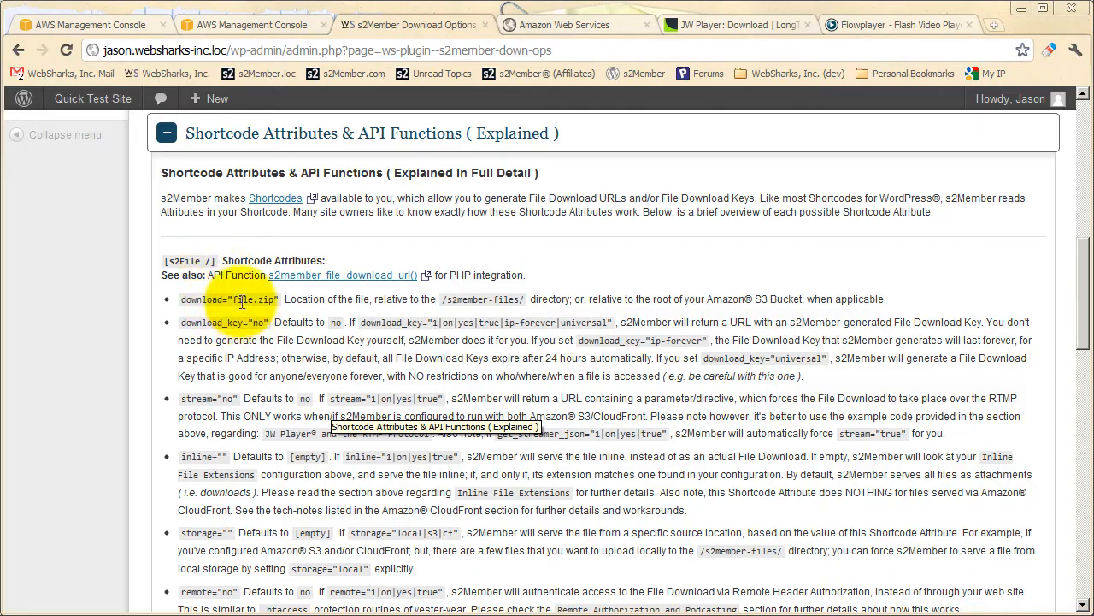
pyautogui.scroll(-3, 243, 312)
pyautogui.scroll(-6, 252, 326)
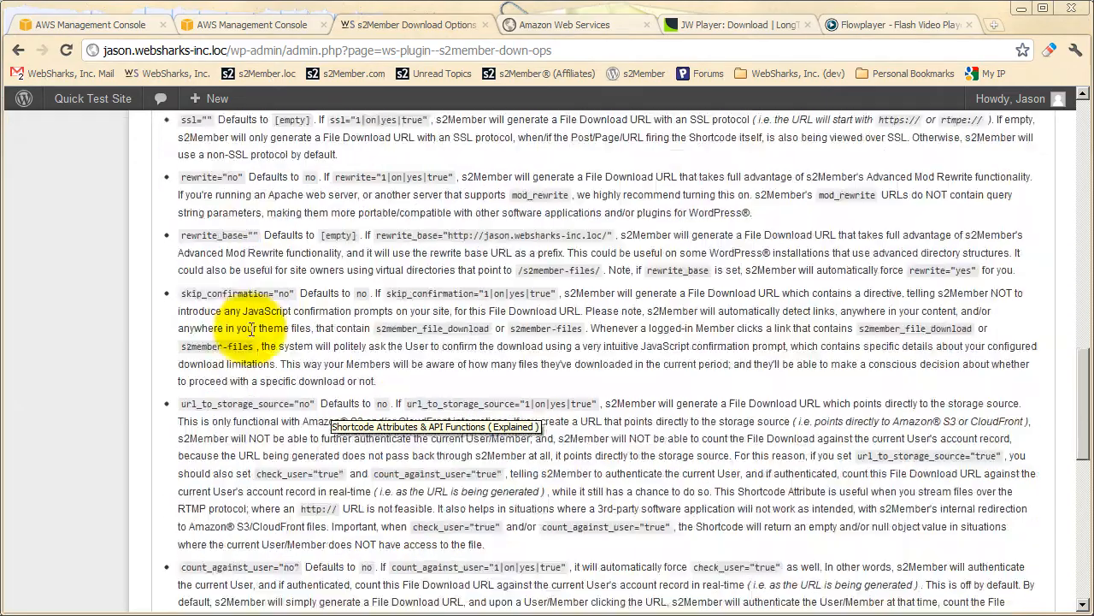
pyautogui.scroll(7, 248, 333)
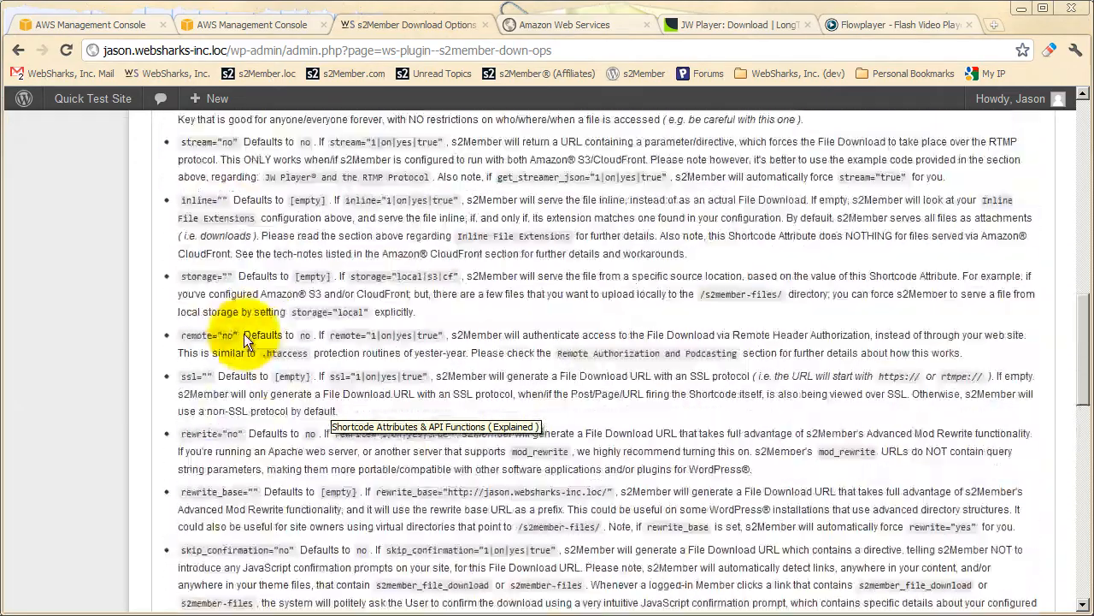
pyautogui.scroll(3, 243, 334)
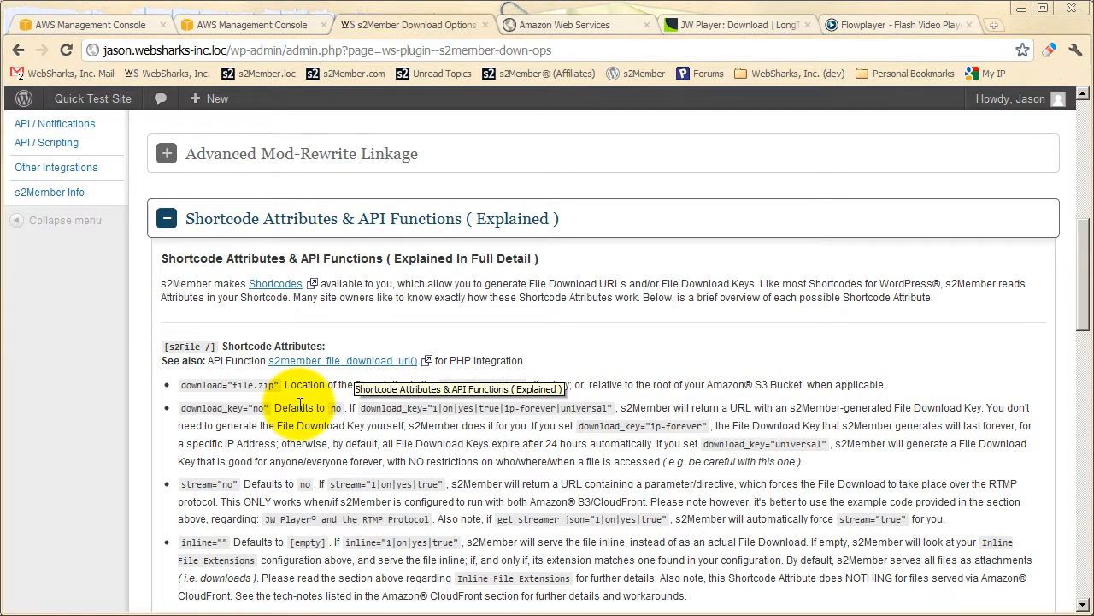
pyautogui.click(275, 218)
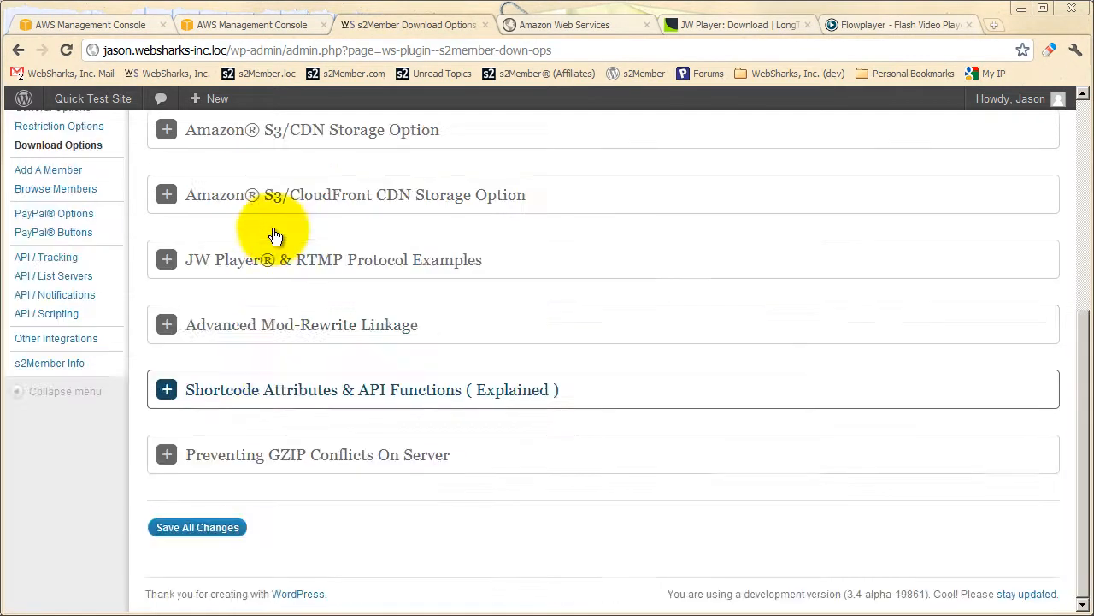
# Expand the Advanced Mod-Rewrite Linkage section and highlight the direct link /wp-content/plugins/s2member-files/example-file.zip.
pyautogui.click(273, 332)
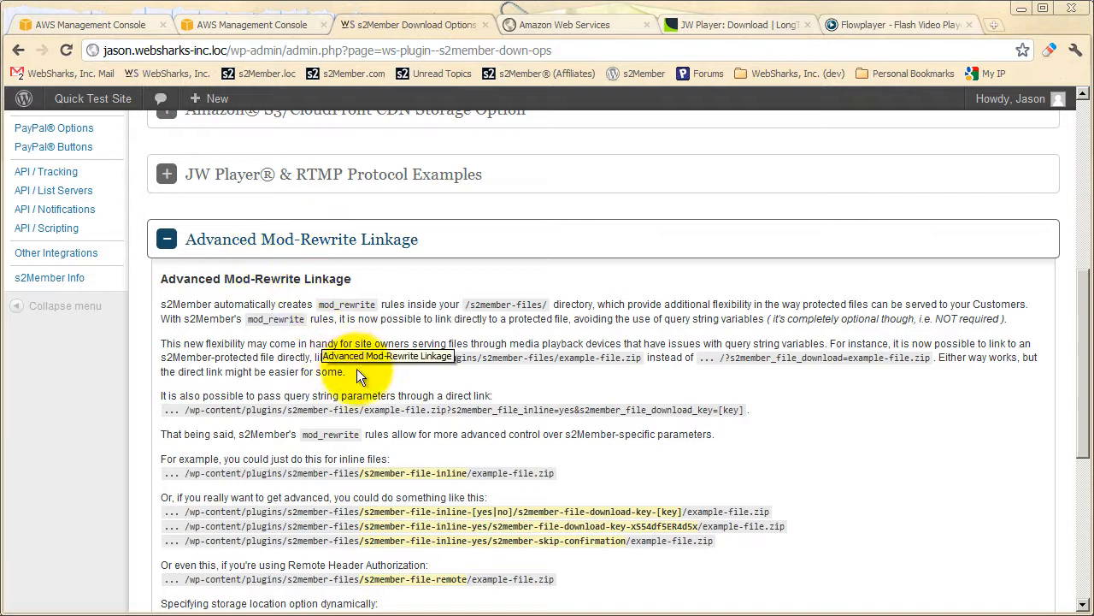
pyautogui.moveTo(642, 357); pyautogui.dragTo(349, 358)
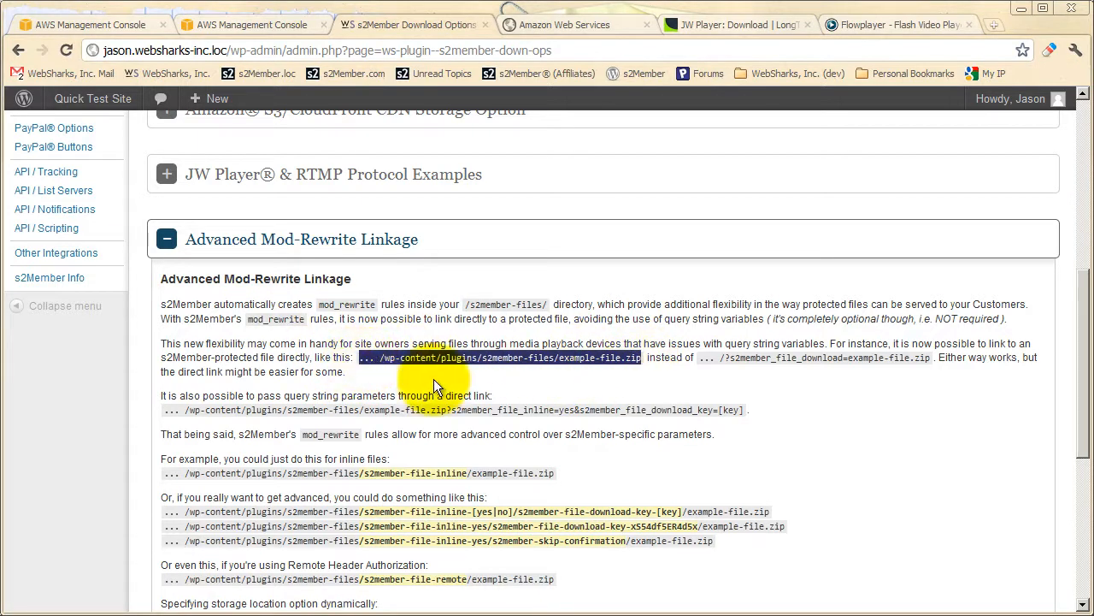
pyautogui.click(372, 365)
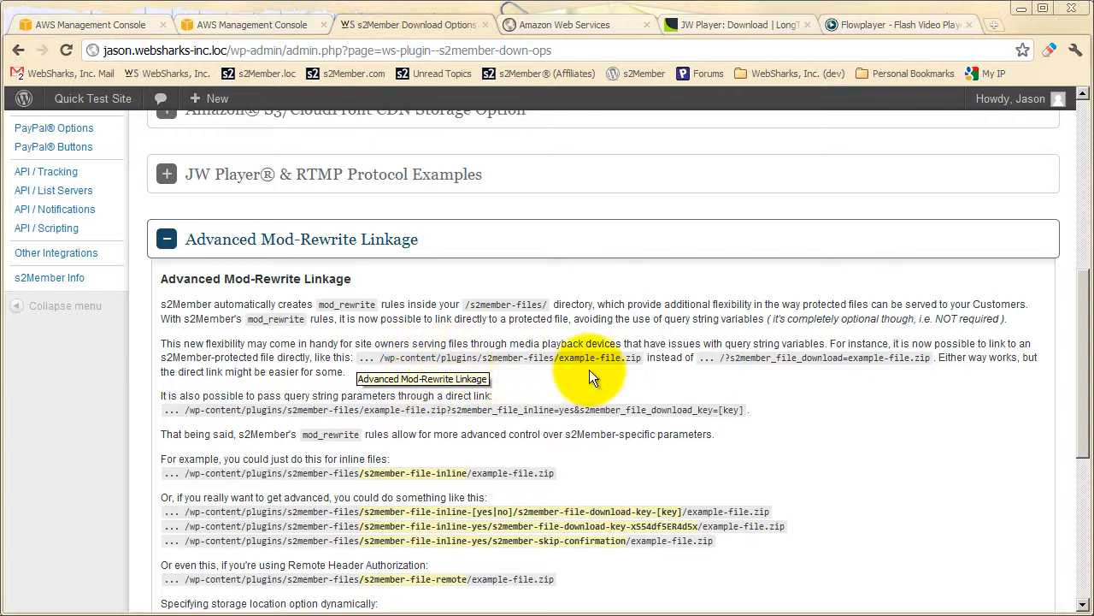
pyautogui.moveTo(642, 357); pyautogui.dragTo(366, 360)
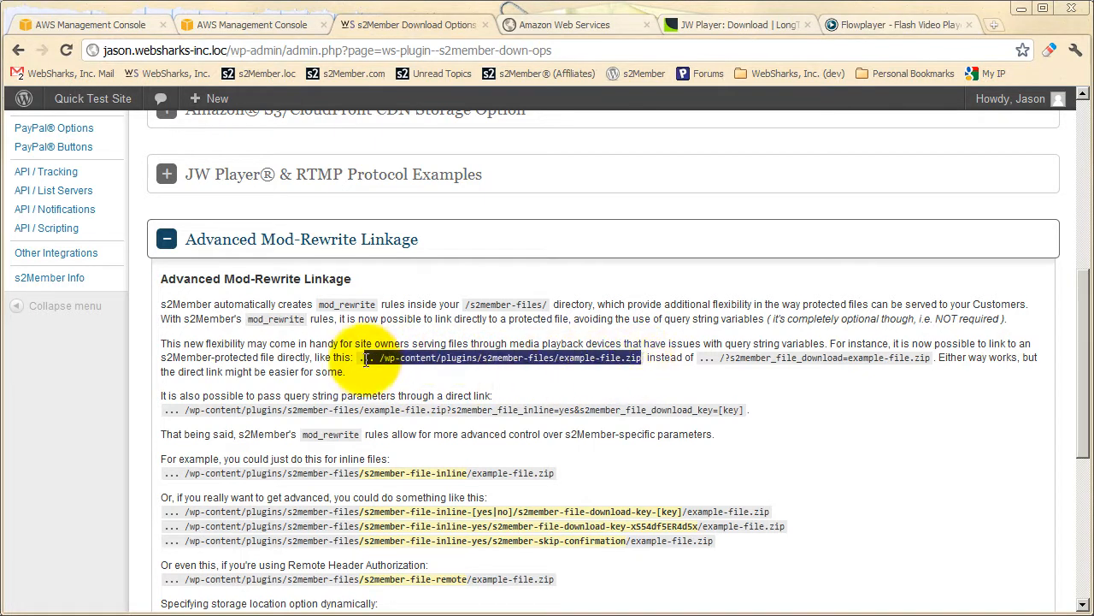
pyautogui.click(596, 372)
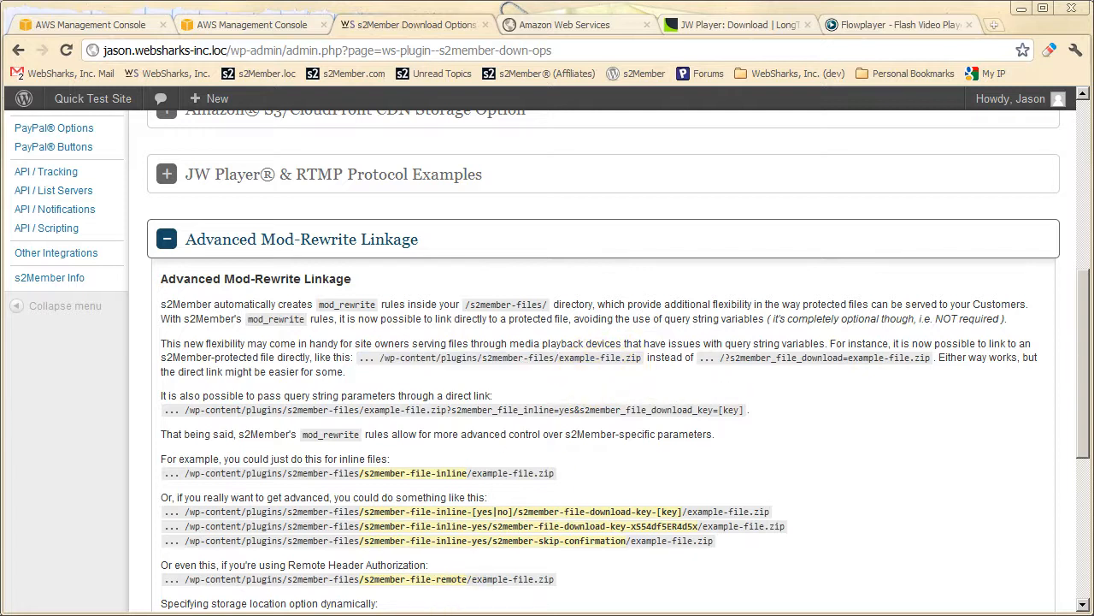
# View the s2member-files folder in Windows Explorer, and compare the direct file link with the /?s2member_file_download=example-file.zip link in the browser.
pyautogui.hotkey('alt', 'Tab')
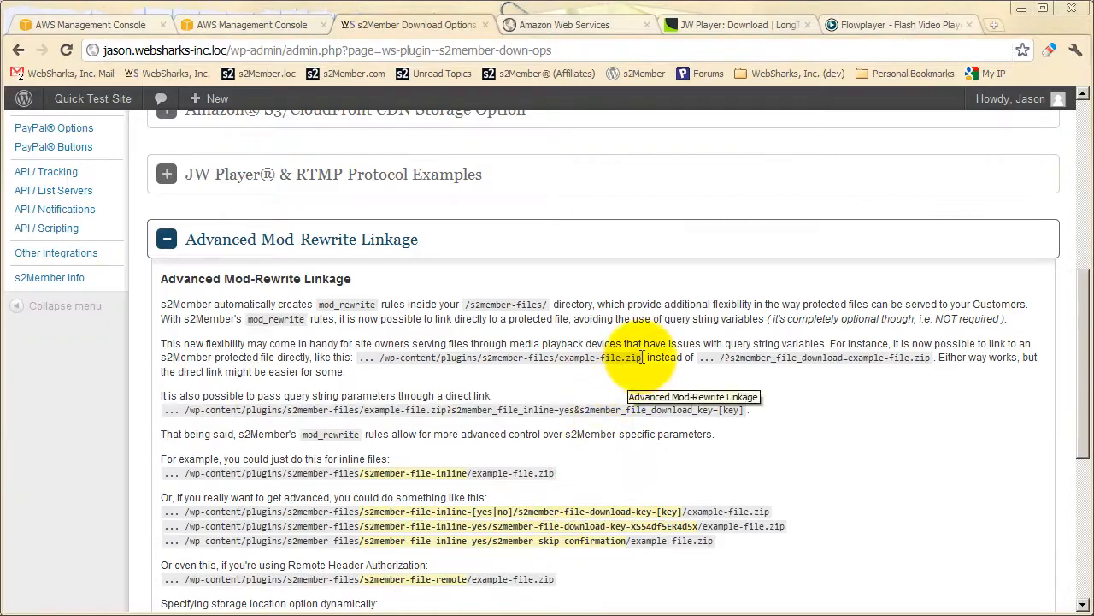
pyautogui.moveTo(642, 357); pyautogui.dragTo(358, 357)
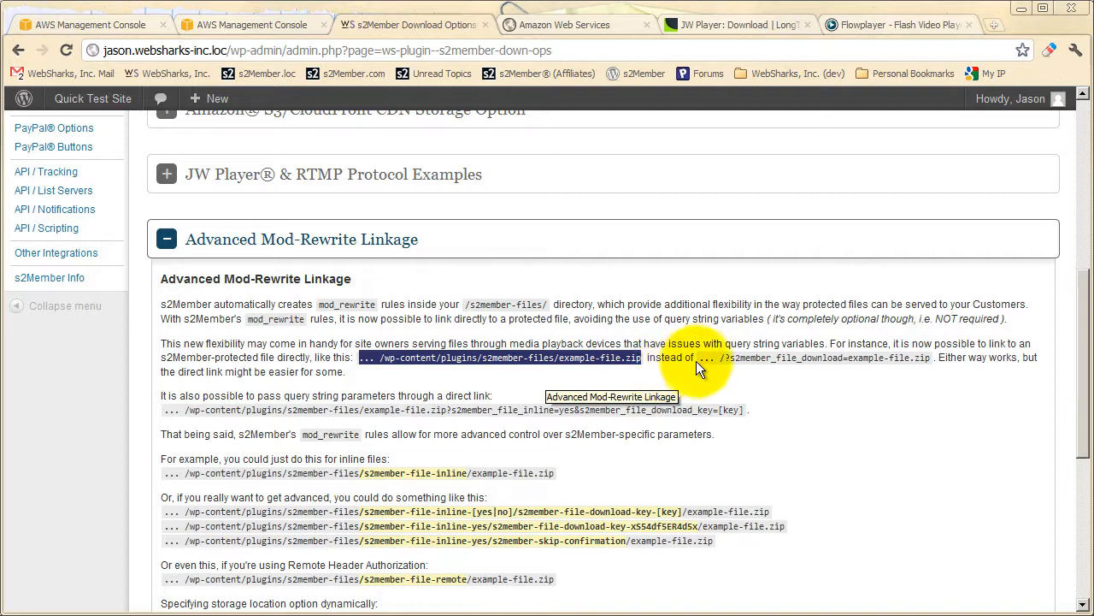
pyautogui.moveTo(701, 357); pyautogui.dragTo(936, 362)
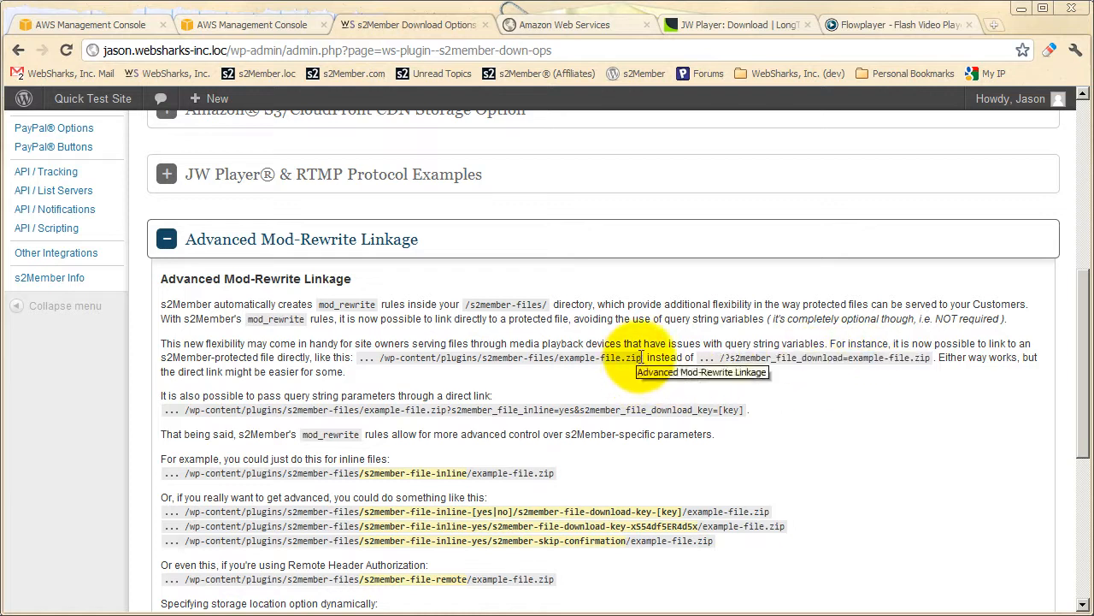
pyautogui.click(513, 357)
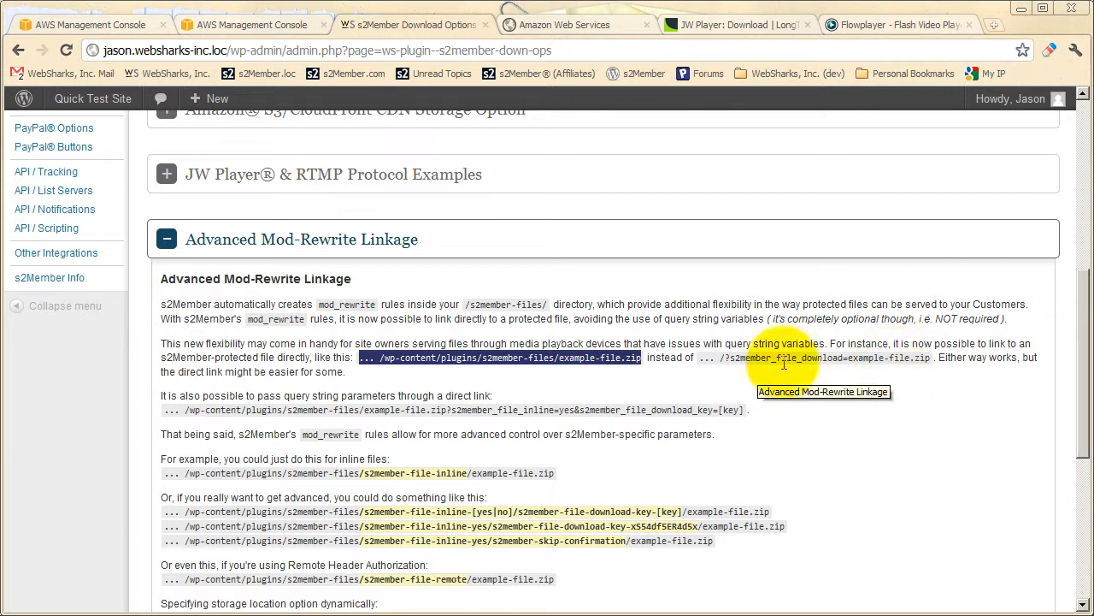
pyautogui.click(506, 384)
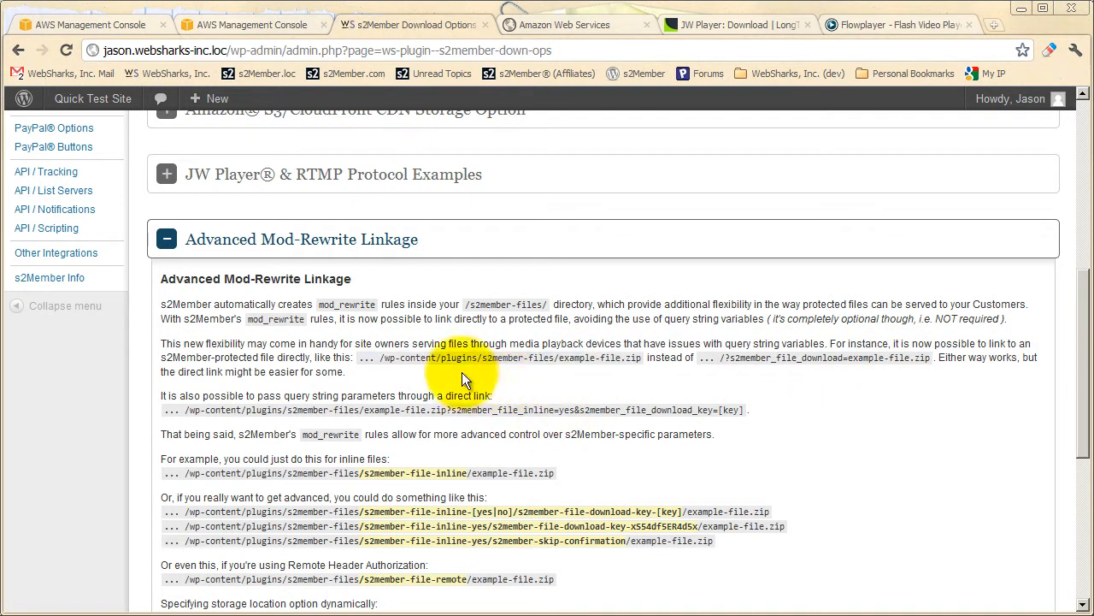
# Highlight the s2member_file_inline=yes query parameter and the equivalent s2member-file-inline/ path segment in the Advanced Mod-Rewrite Linkage examples.
pyautogui.scroll(-1, 505, 342)
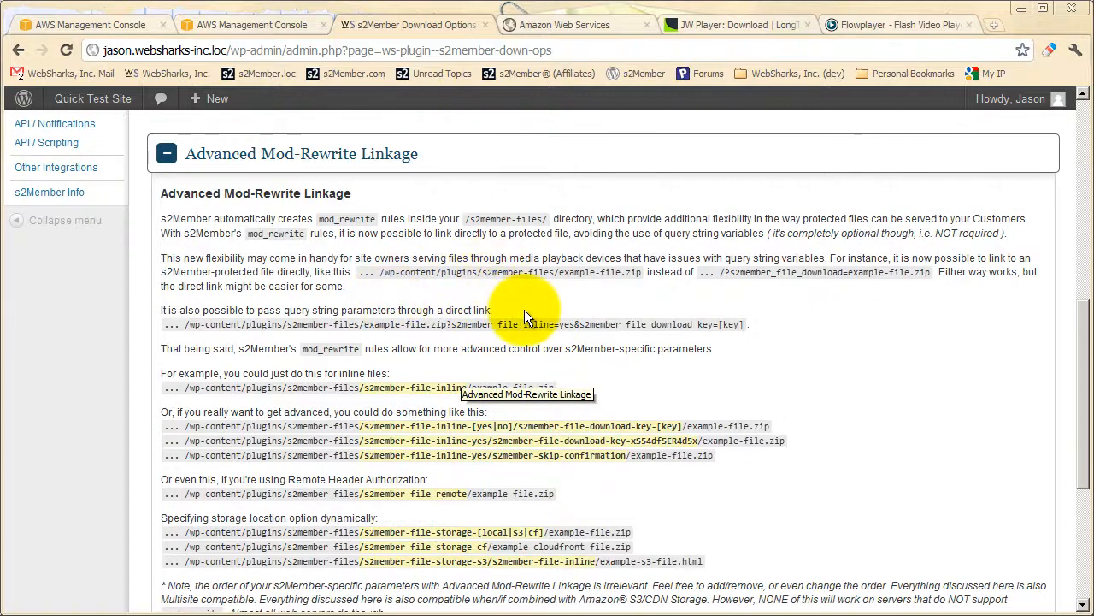
pyautogui.scroll(-1, 410, 300)
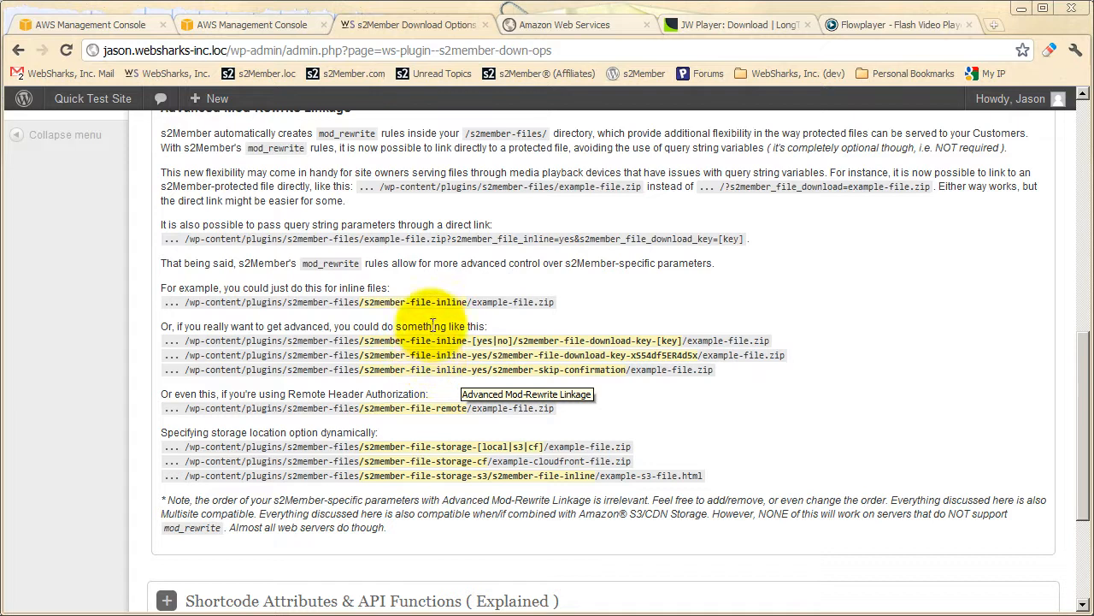
pyautogui.moveTo(451, 239); pyautogui.dragTo(573, 241)
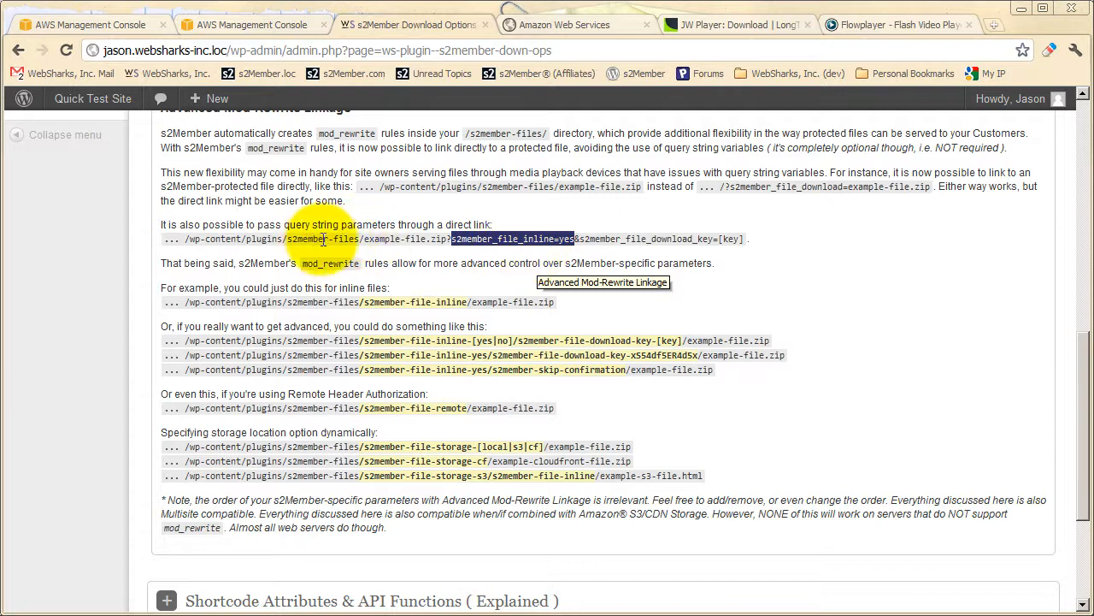
pyautogui.click(360, 239)
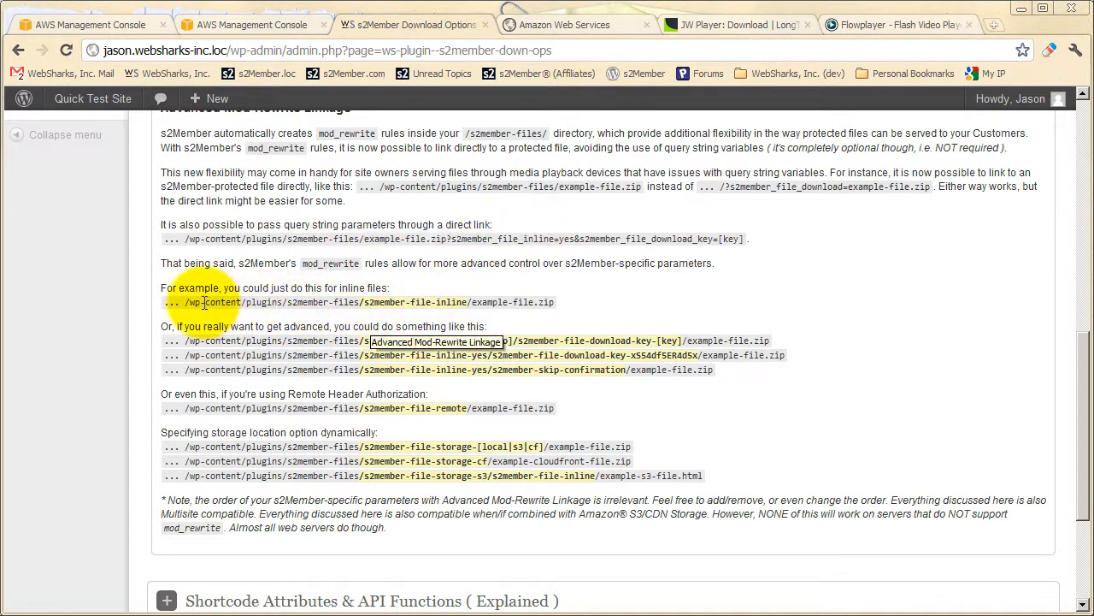
pyautogui.moveTo(471, 302); pyautogui.dragTo(364, 303)
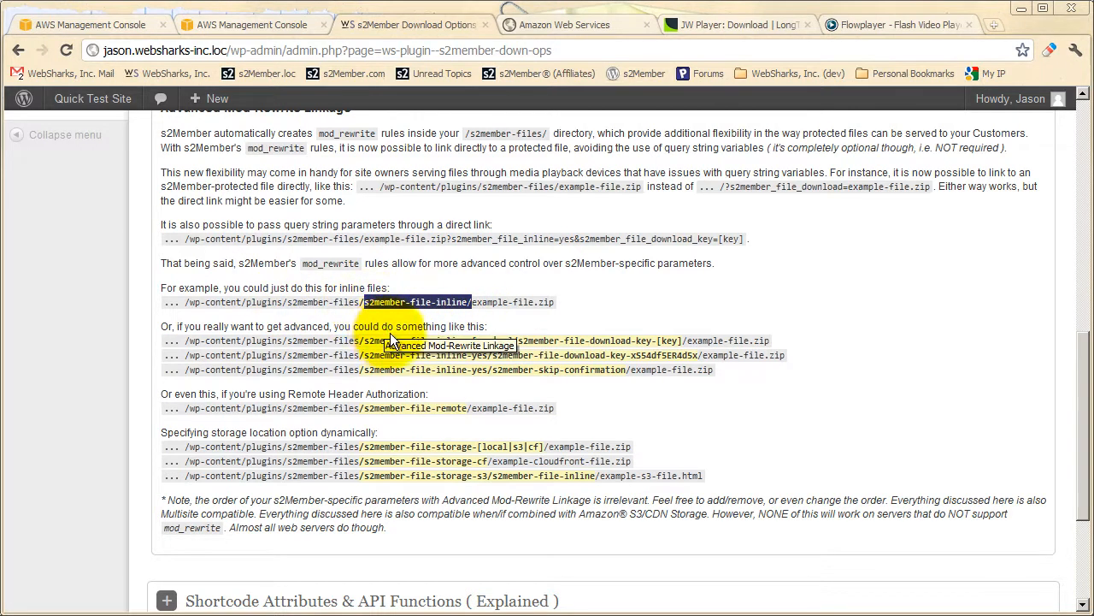
pyautogui.click(502, 326)
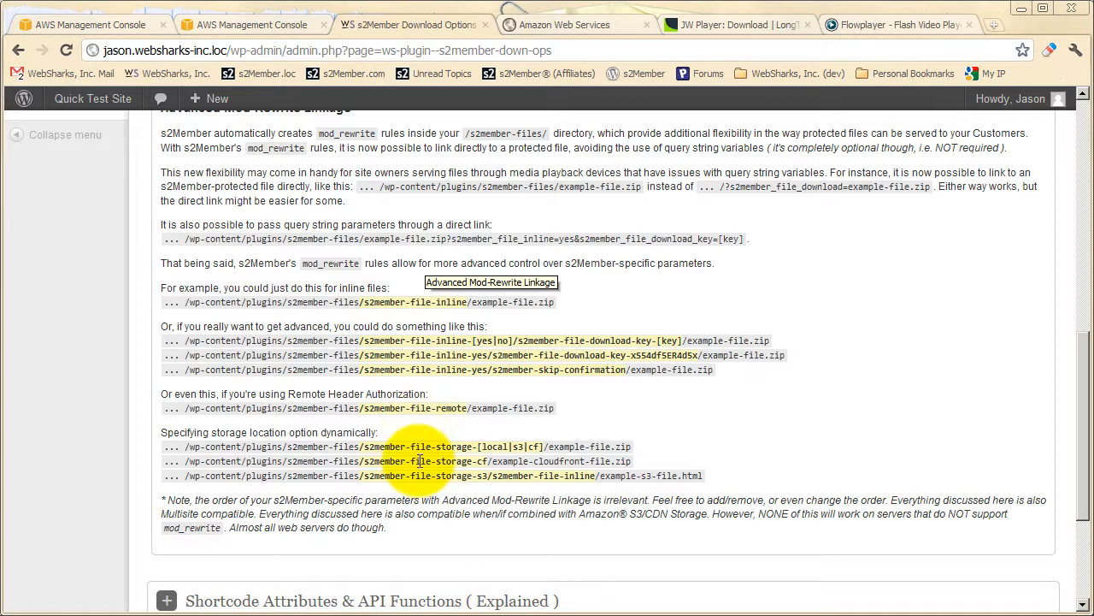
# Collapse and reopen the Advanced Mod-Rewrite Linkage section, and highlight its /?s2member_file_download=example-file.zip link format.
pyautogui.scroll(1, 419, 462)
pyautogui.scroll(1, 419, 462)
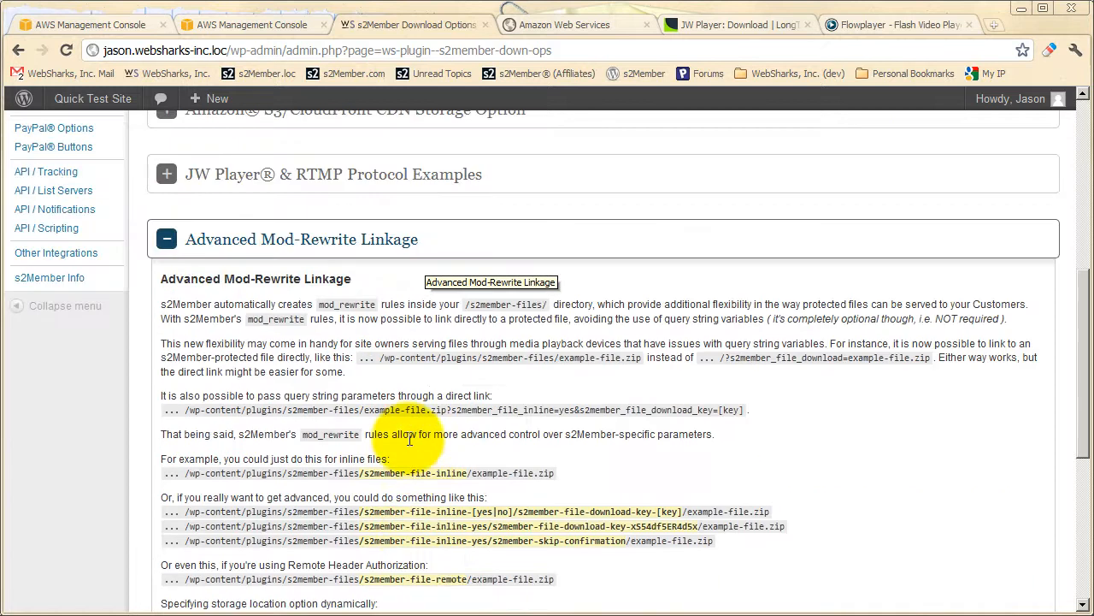
pyautogui.click(323, 248)
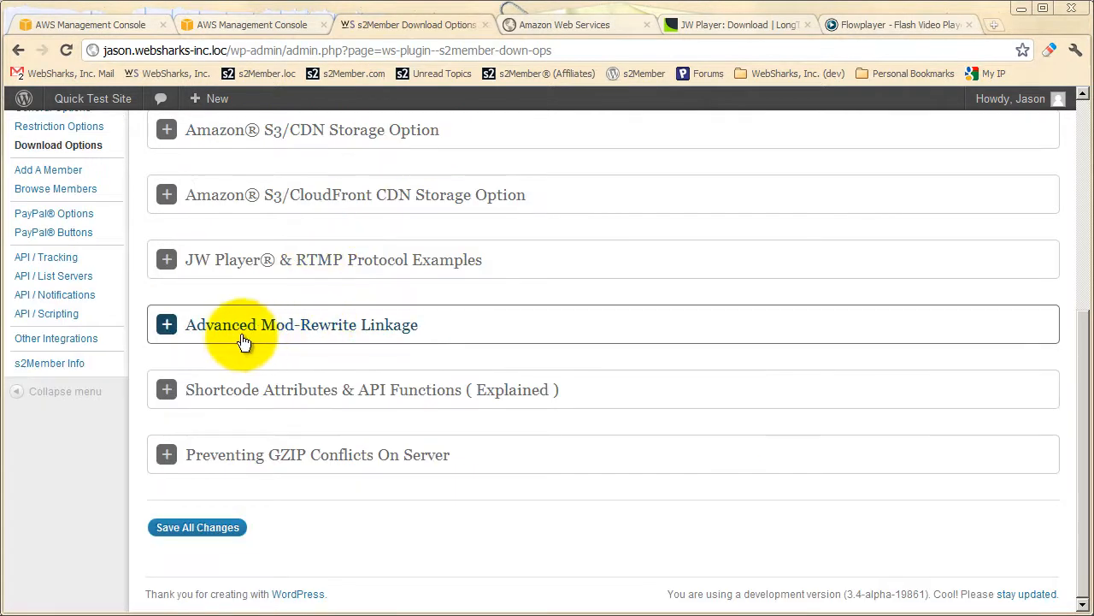
pyautogui.click(287, 336)
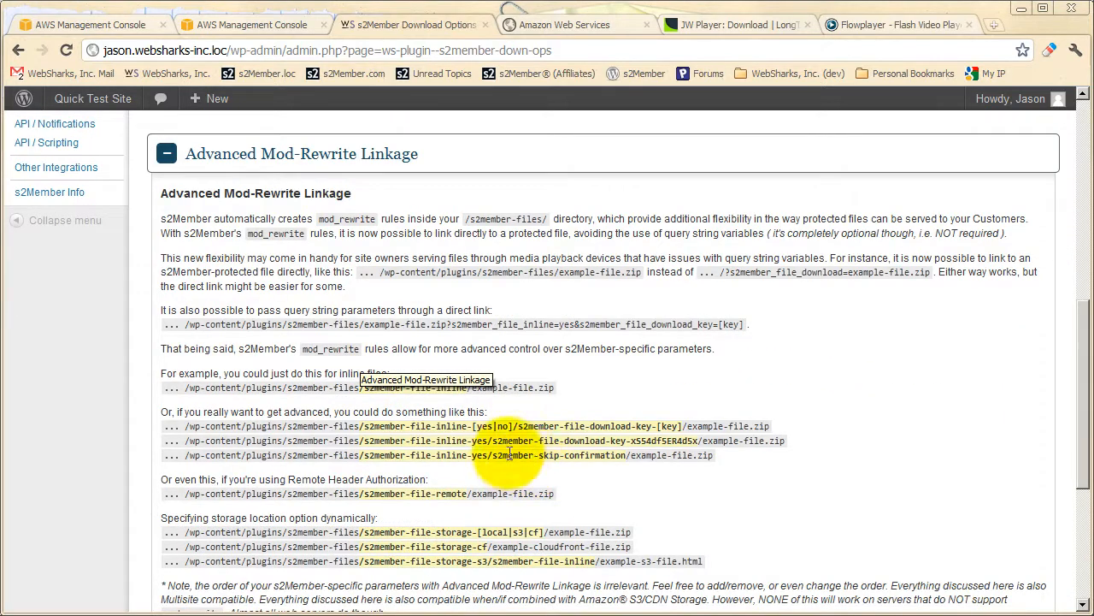
pyautogui.scroll(2, 516, 401)
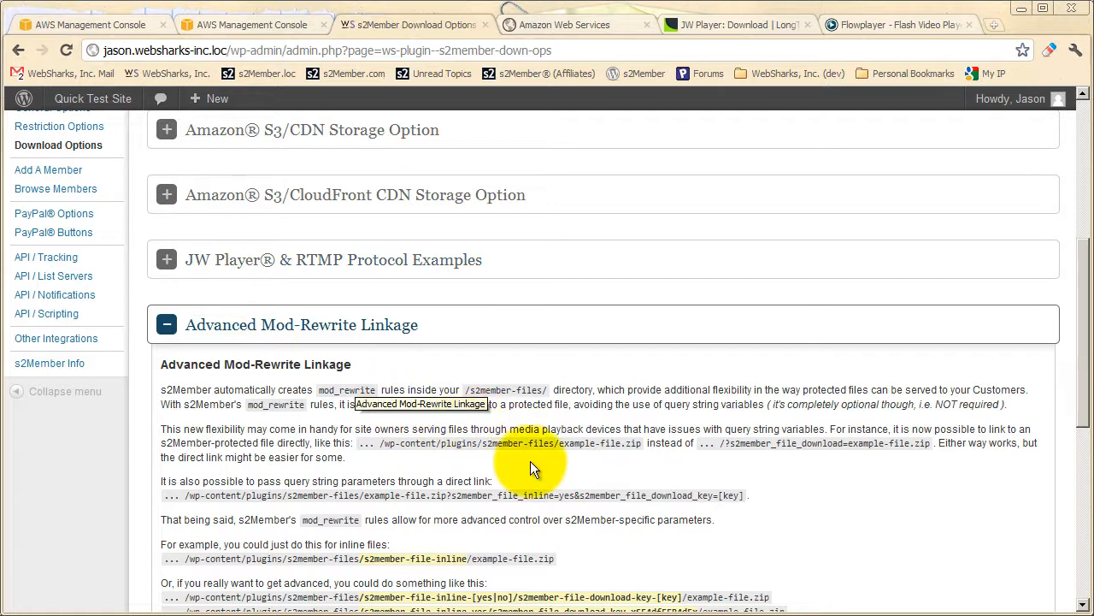
pyautogui.scroll(-1, 530, 460)
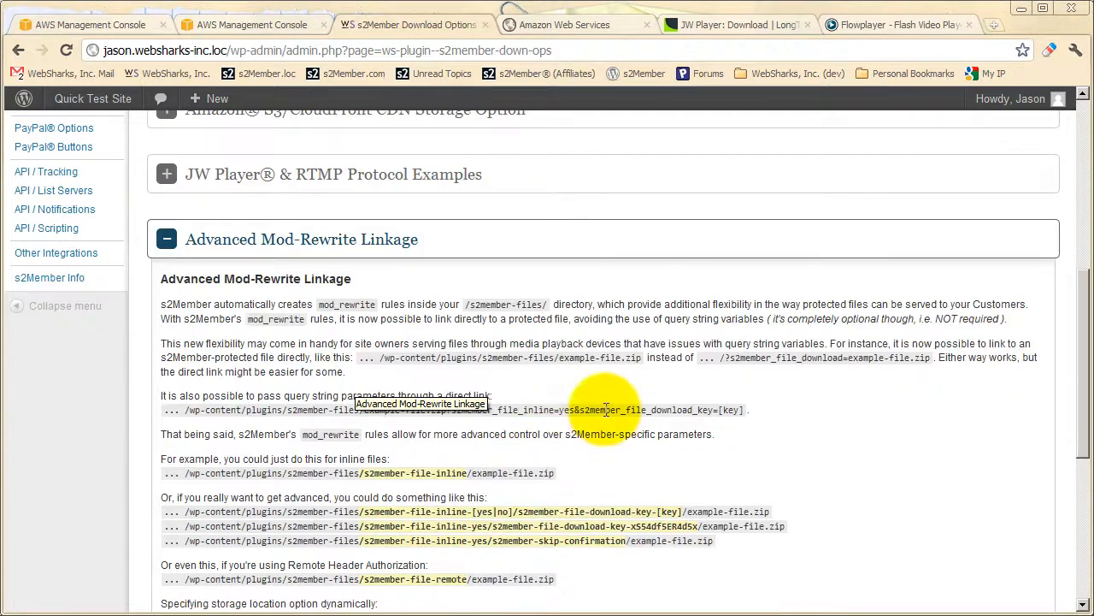
pyautogui.moveTo(700, 358); pyautogui.dragTo(932, 358)
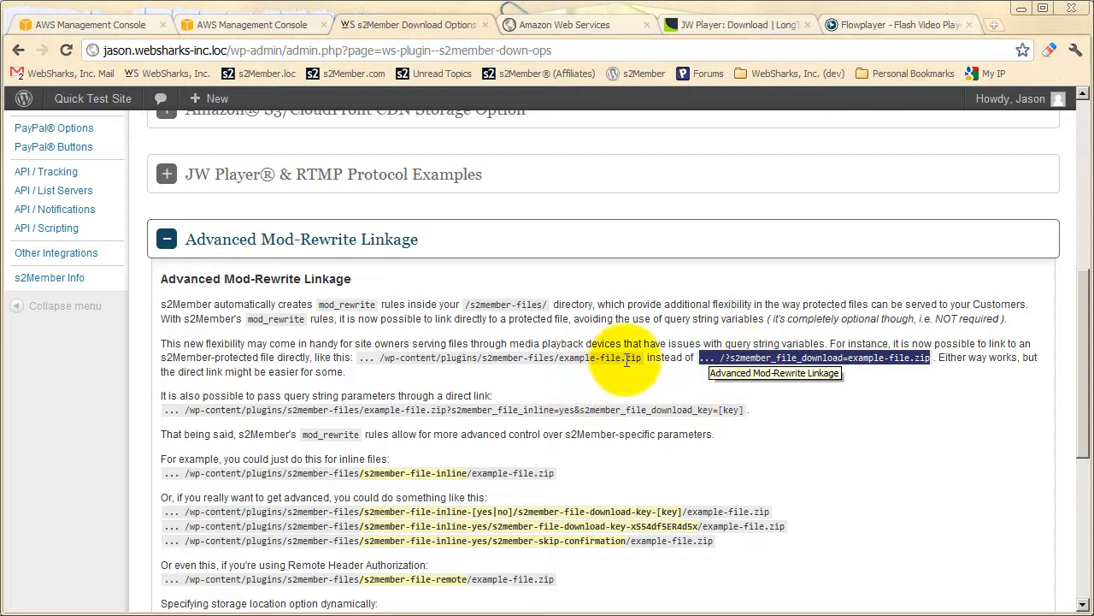
# Highlight the direct link /wp-content/plugins/s2member-files/example-file.zip and its /?s2member_file_download=example-file.zip equivalent in the Advanced Mod-Rewrite Linkage section.
pyautogui.moveTo(642, 359); pyautogui.dragTo(366, 361)
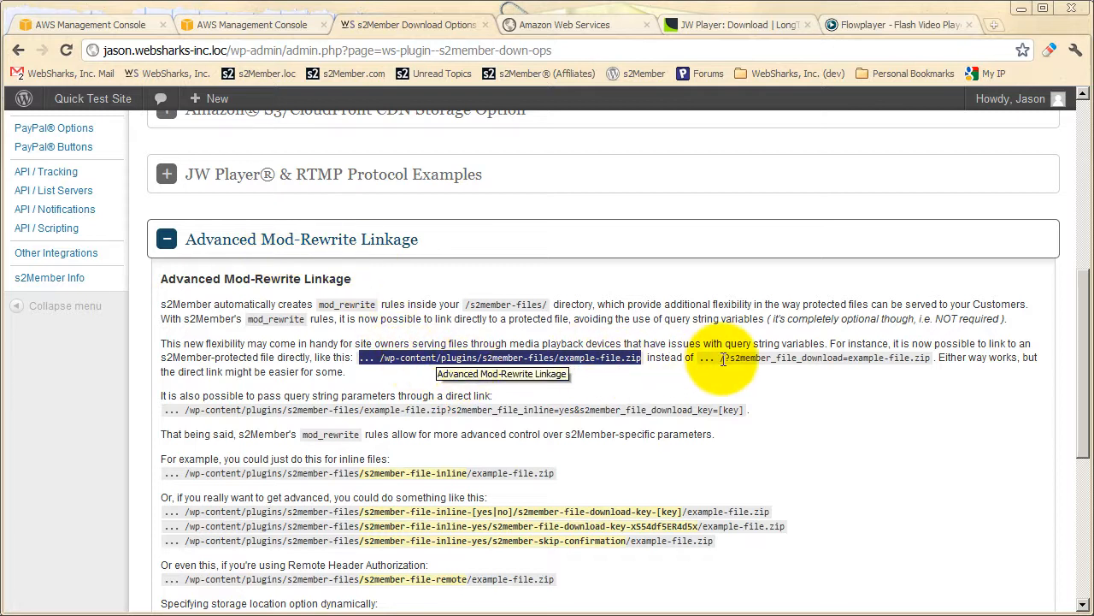
pyautogui.moveTo(699, 357); pyautogui.dragTo(928, 359)
pyautogui.click(849, 363)
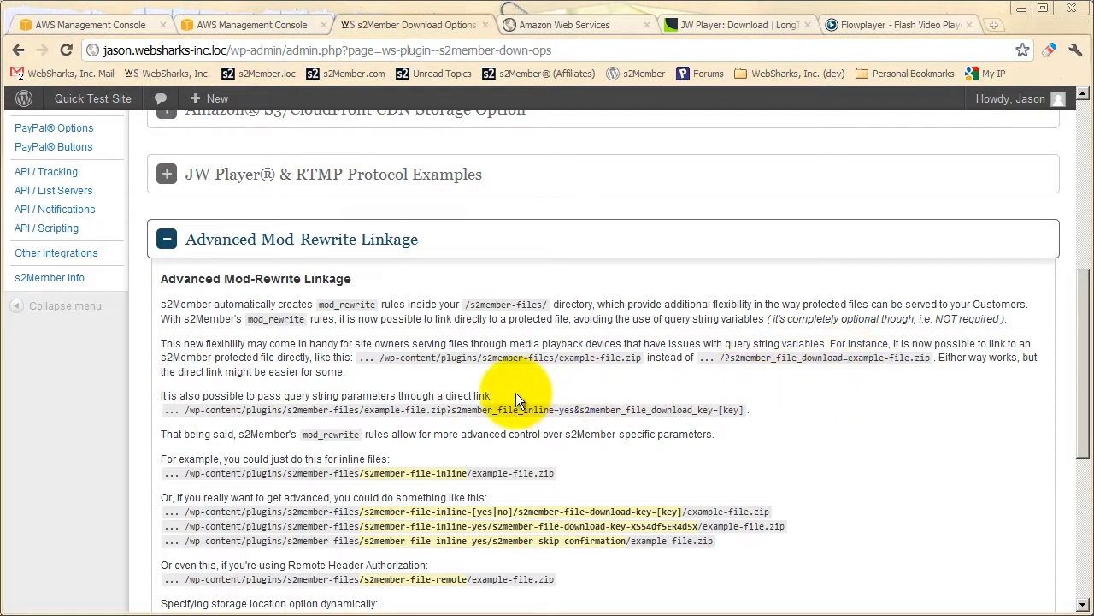
pyautogui.scroll(-1, 525, 393)
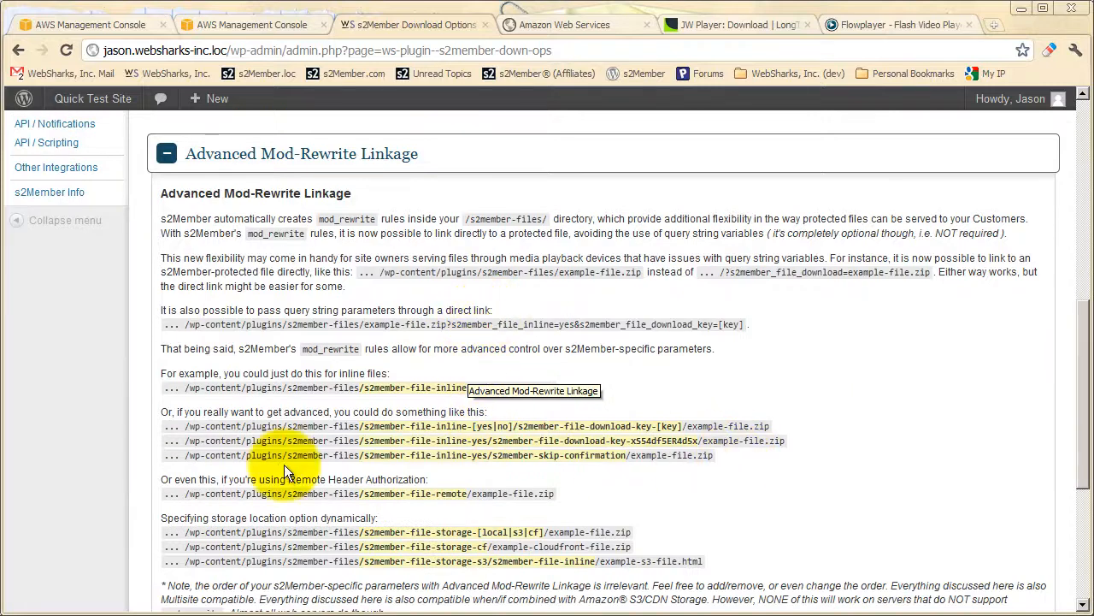
pyautogui.scroll(1, 367, 465)
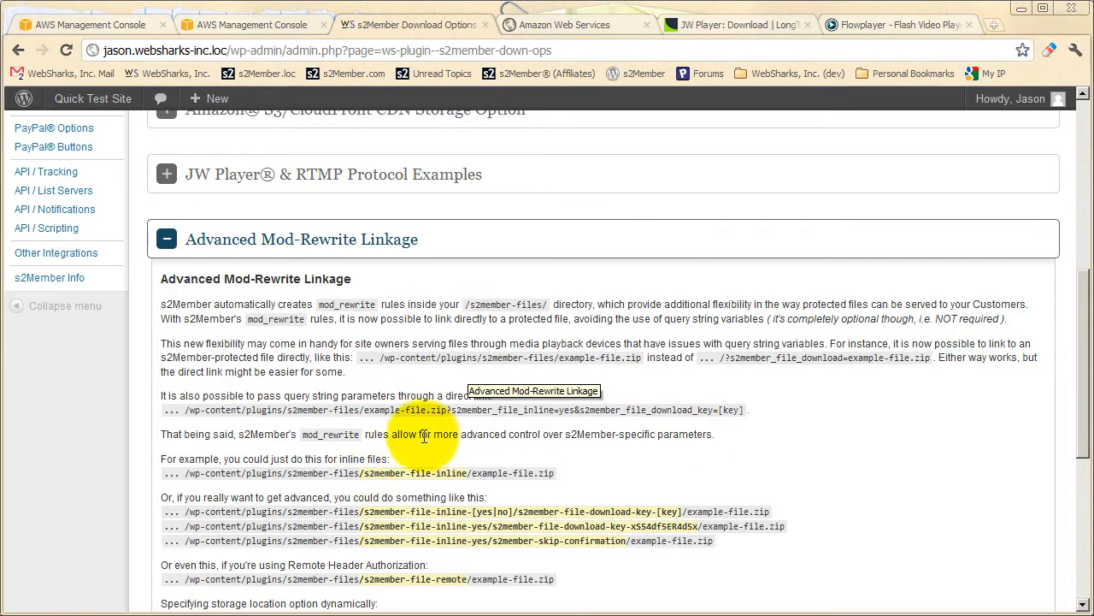
pyautogui.scroll(1, 423, 437)
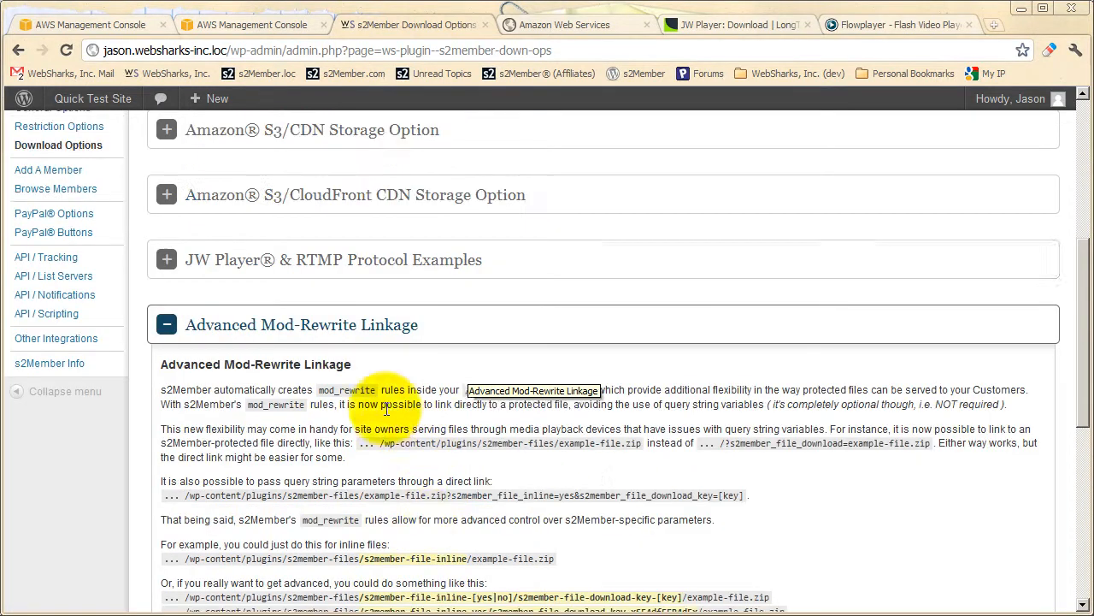
# Collapse the Advanced Mod-Rewrite Linkage section, and briefly open and close Advanced Download Restrictions.
pyautogui.click(352, 330)
pyautogui.scroll(4, 329, 412)
pyautogui.click(295, 280)
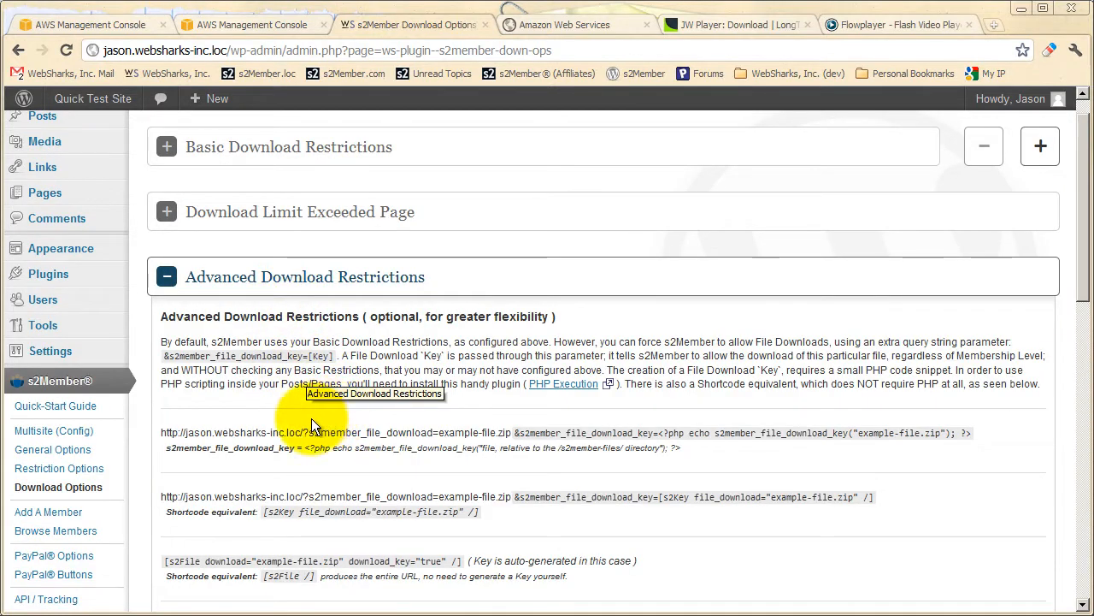
pyautogui.scroll(1, 312, 419)
pyautogui.click(313, 314)
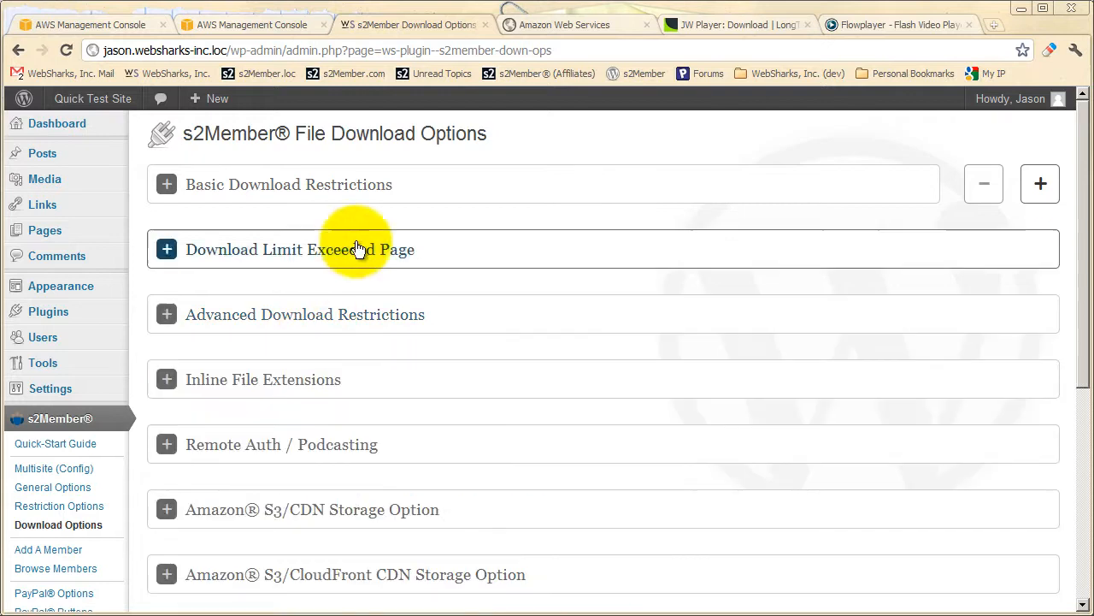
# Expand Basic Download Restrictions, highlight example-file.zip in the special download link format, and collapse and reopen the section.
pyautogui.click(360, 190)
pyautogui.moveTo(453, 351); pyautogui.dragTo(533, 351)
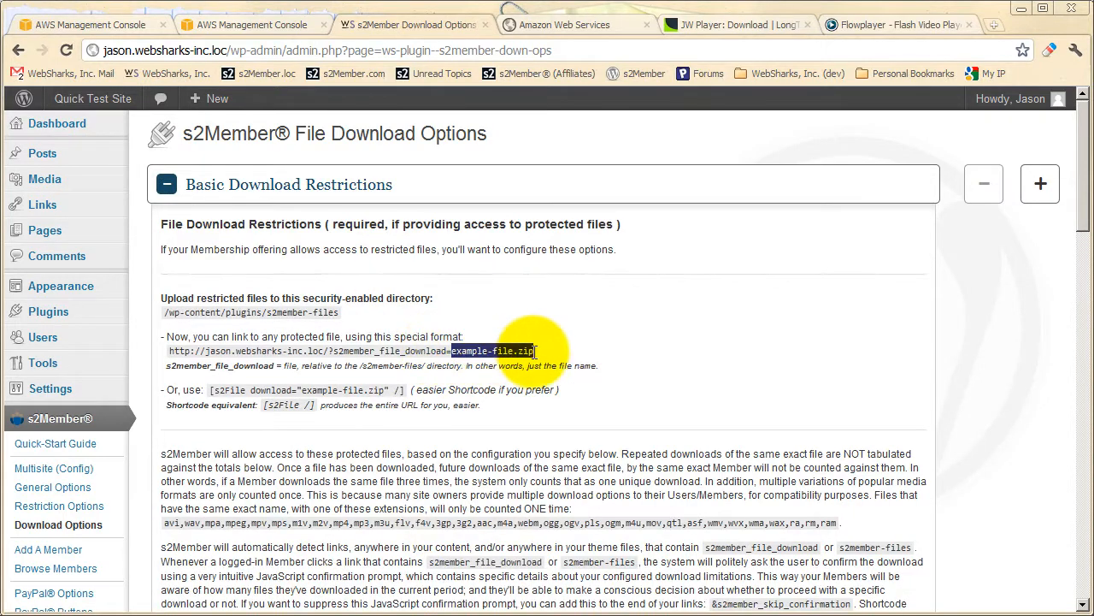
pyautogui.click(484, 372)
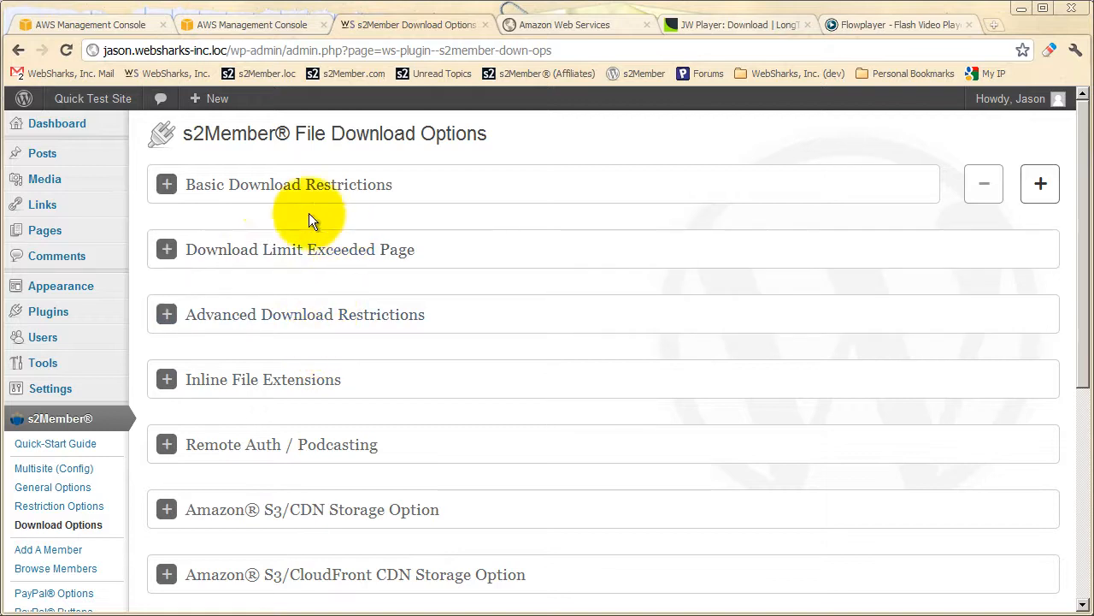
pyautogui.click(272, 200)
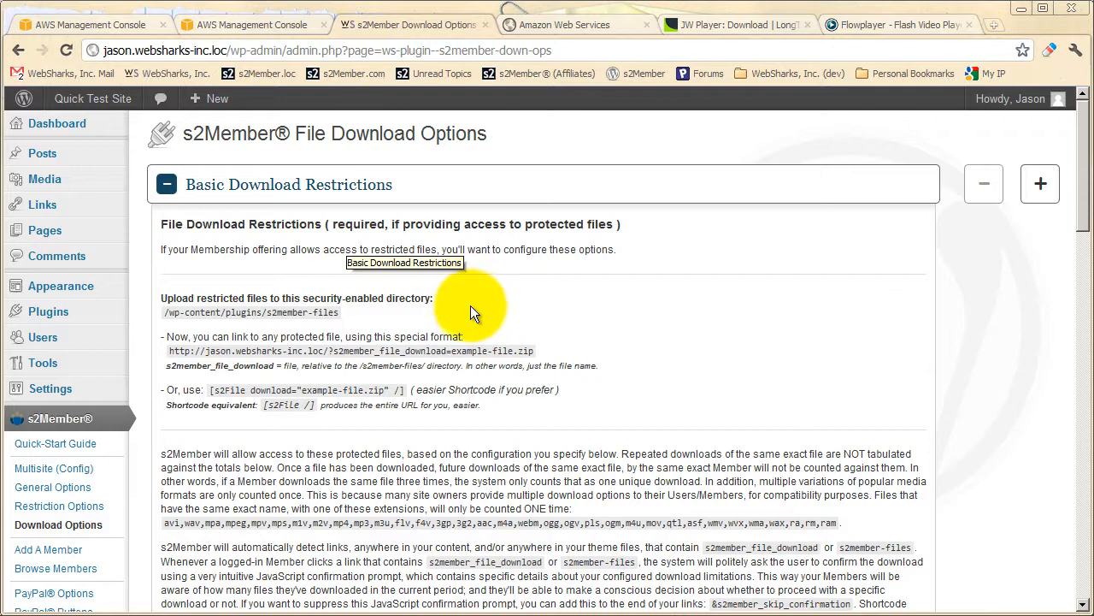
# Review the Basic Download Restrictions instructions and the File Downloads limits for each membership level.
pyautogui.scroll(-1, 463, 315)
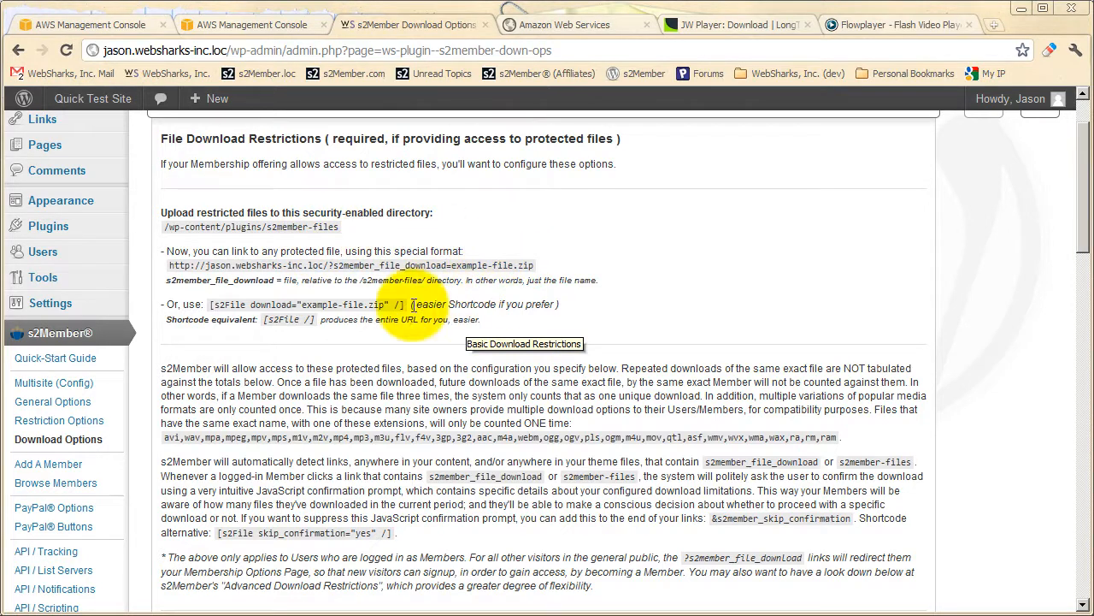
pyautogui.scroll(-1, 399, 313)
pyautogui.scroll(-3, 387, 305)
pyautogui.scroll(-1, 376, 315)
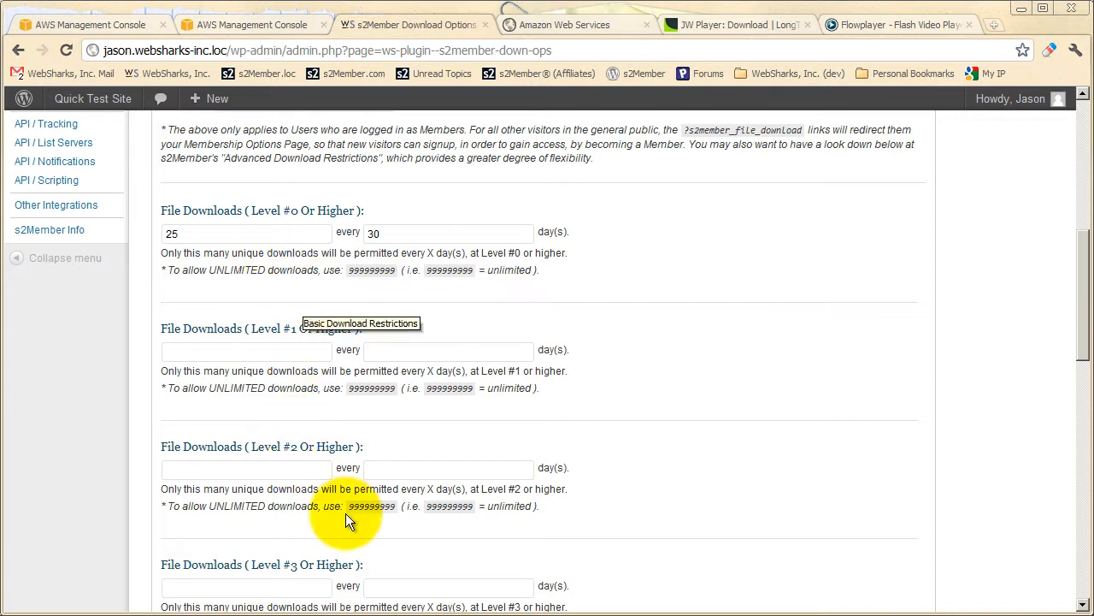
pyautogui.scroll(2, 345, 507)
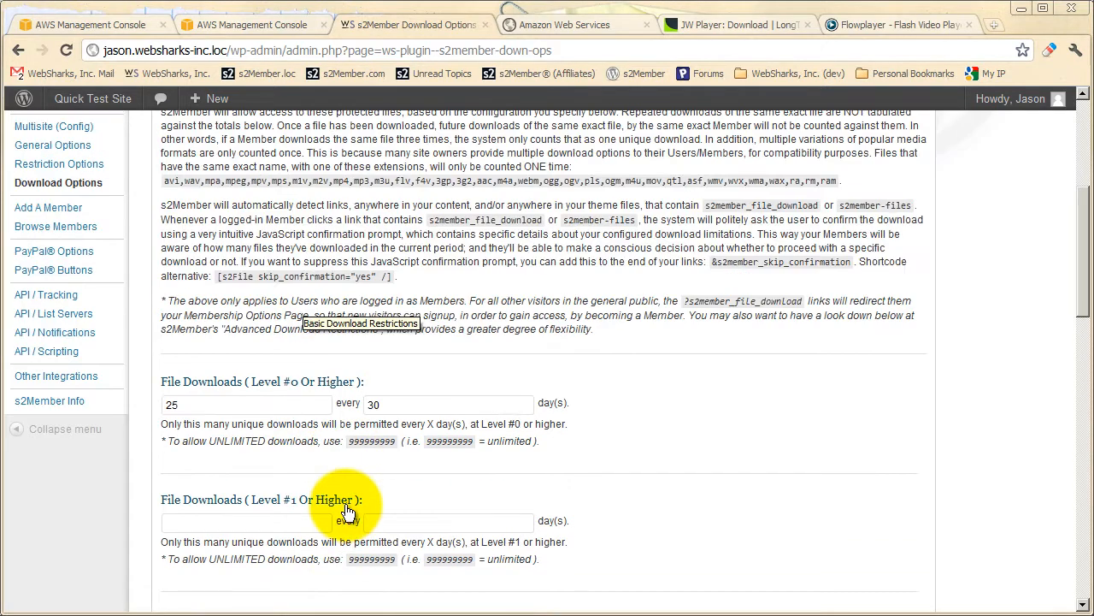
pyautogui.scroll(4, 347, 511)
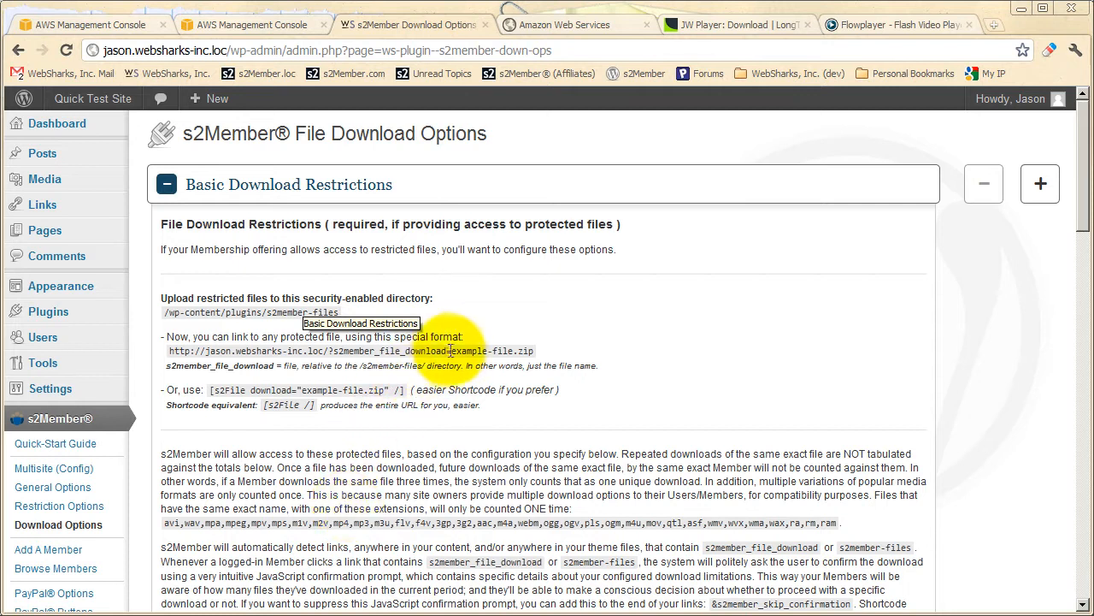
# Highlight example-file.zip in the download link, check it against the per-level File Downloads limits, and collapse Basic Download Restrictions.
pyautogui.moveTo(452, 351); pyautogui.dragTo(536, 351)
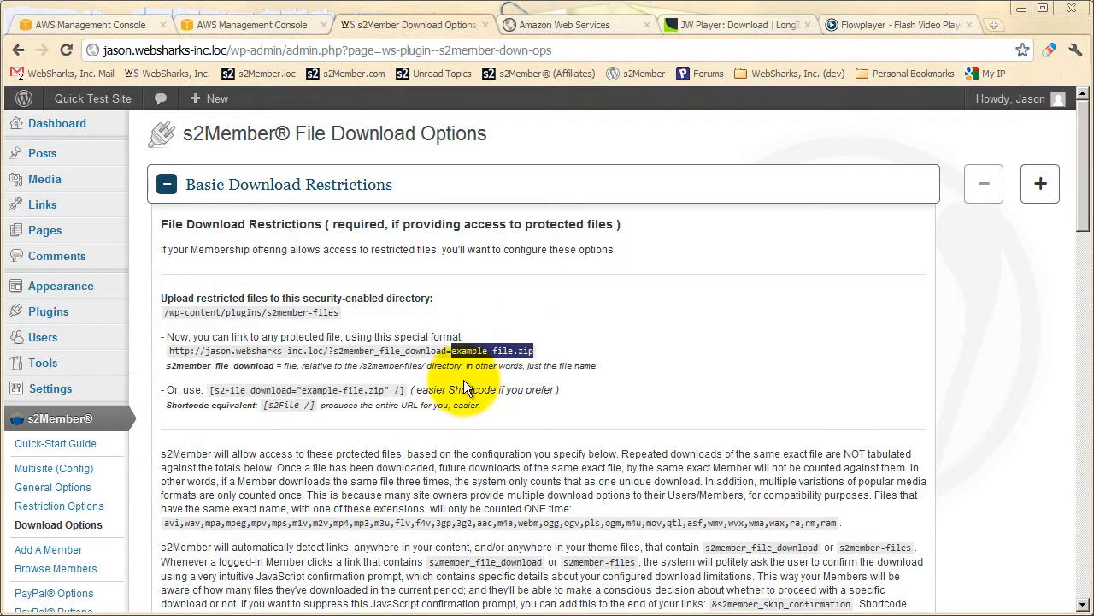
pyautogui.scroll(-2, 457, 382)
pyautogui.scroll(-3, 415, 385)
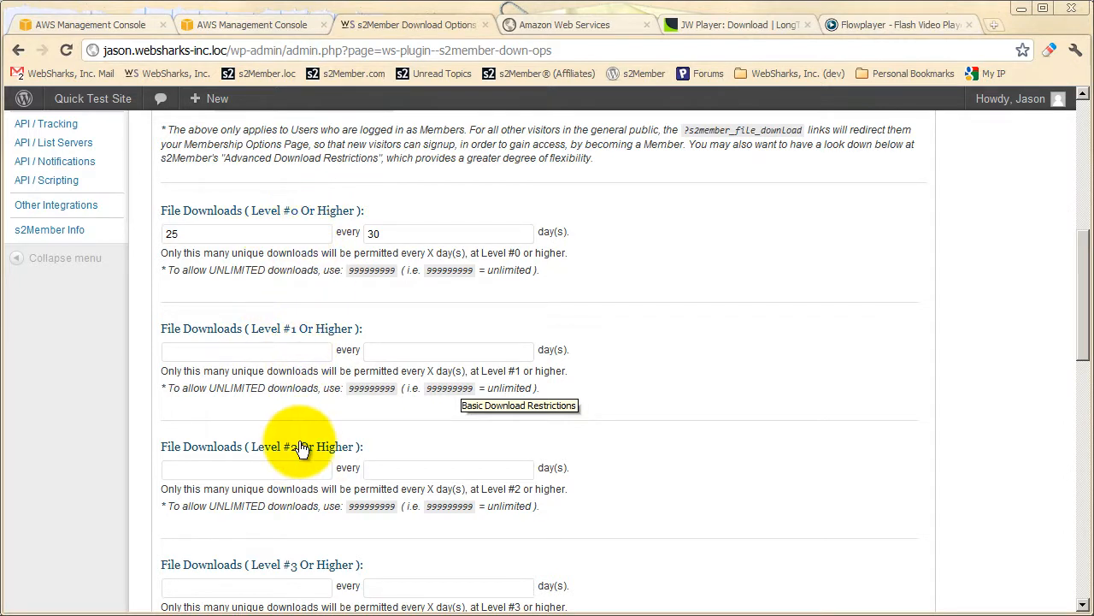
pyautogui.scroll(4, 367, 297)
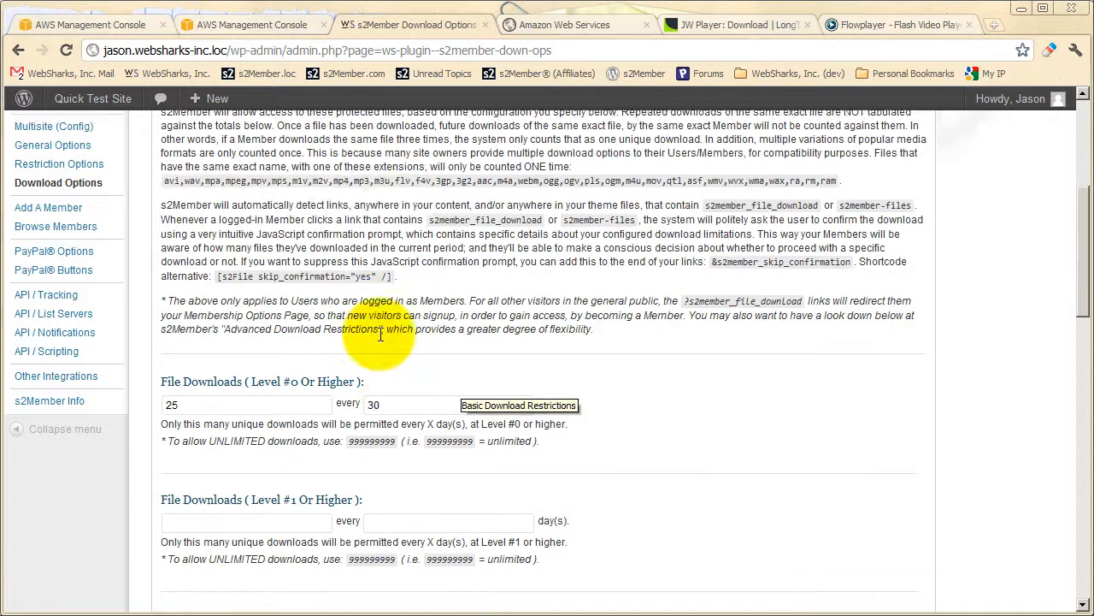
pyautogui.scroll(-1, 339, 319)
pyautogui.scroll(-4, 339, 319)
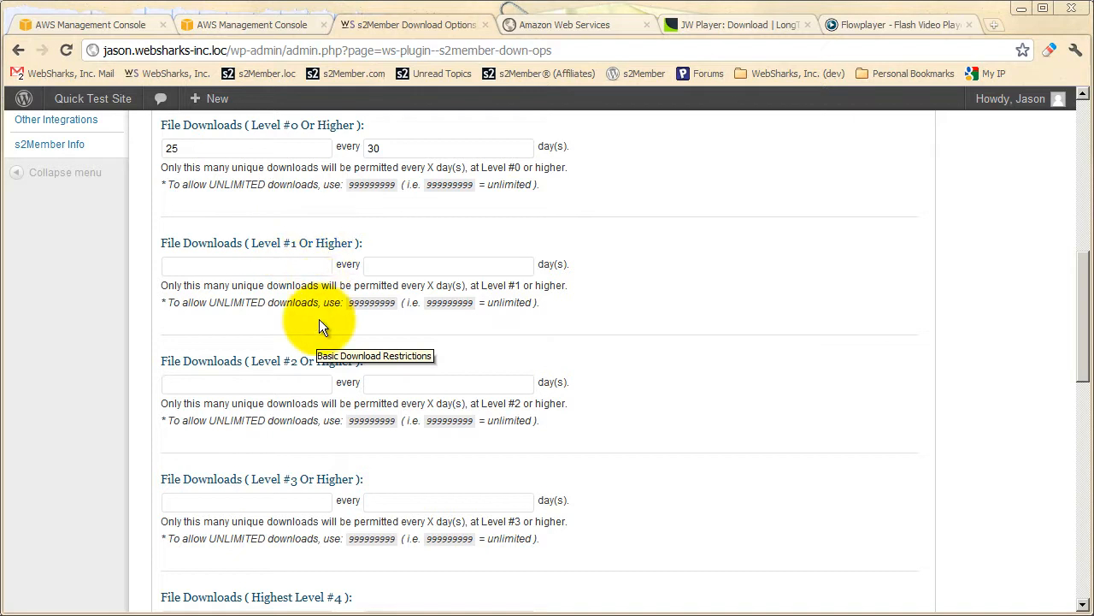
pyautogui.scroll(10, 379, 367)
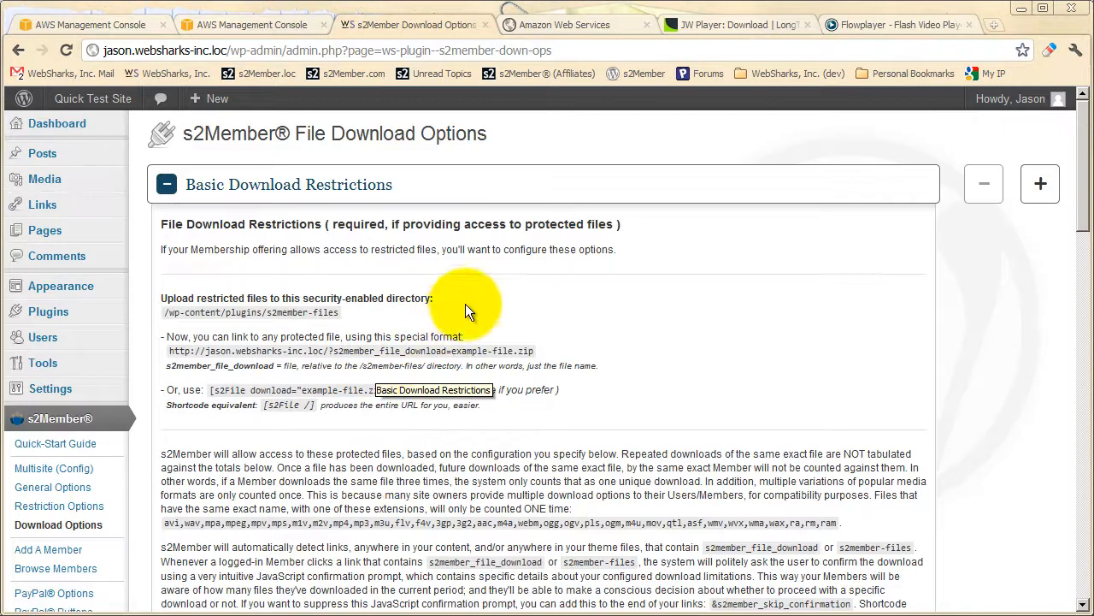
pyautogui.click(294, 186)
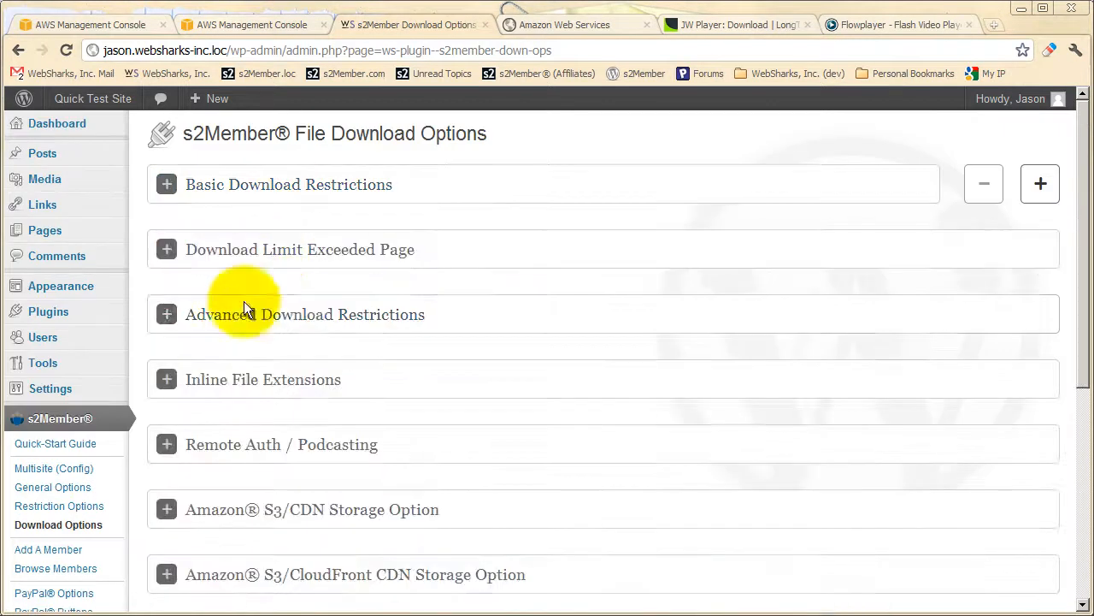
# Open the s2Member API / Scripting page and expand Custom Capability & Member Level Files to view its sub-directory examples.
pyautogui.scroll(-1, 237, 317)
pyautogui.scroll(-2, 231, 333)
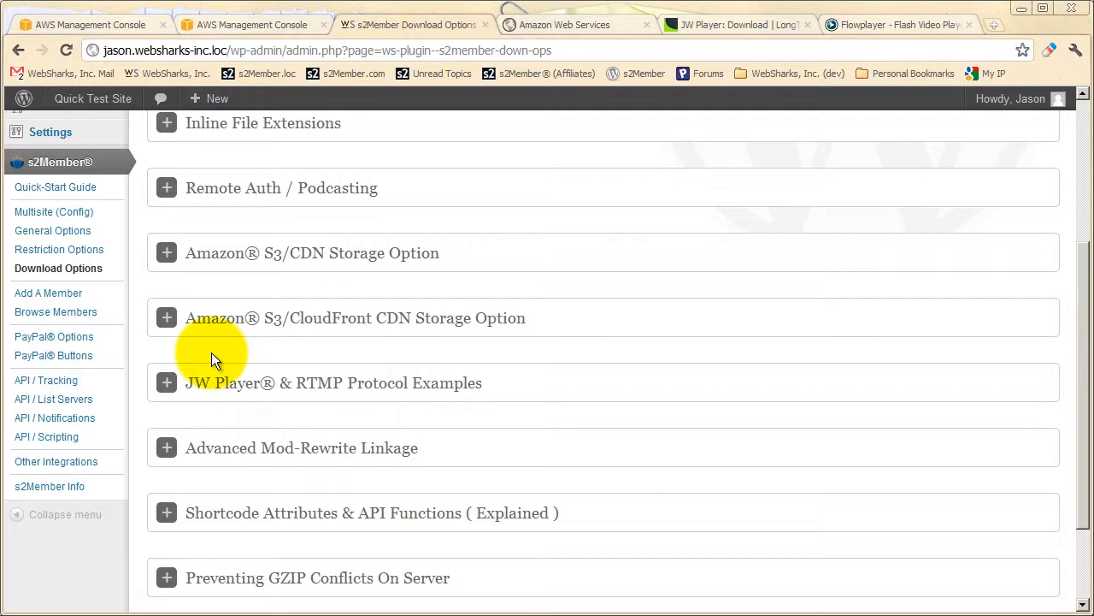
pyautogui.click(53, 438)
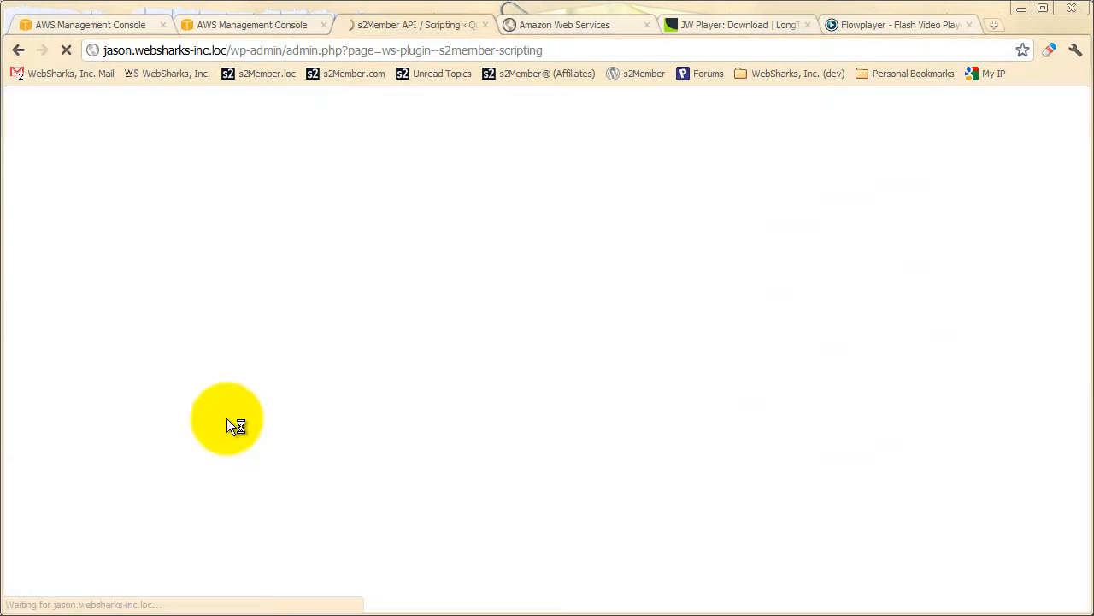
pyautogui.scroll(-2, 349, 389)
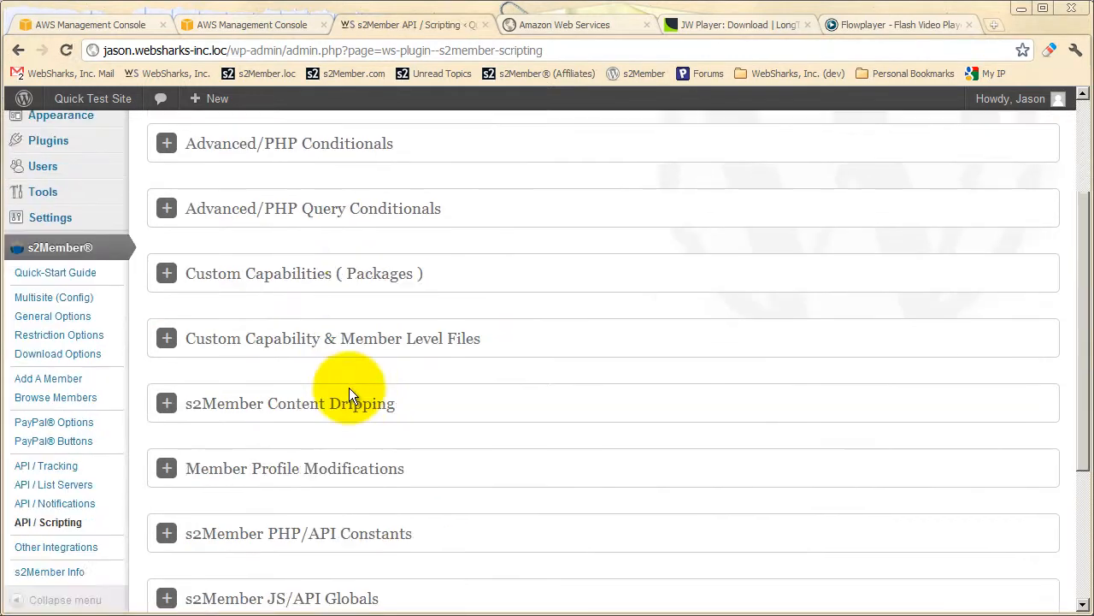
pyautogui.click(403, 354)
pyautogui.scroll(-2, 400, 359)
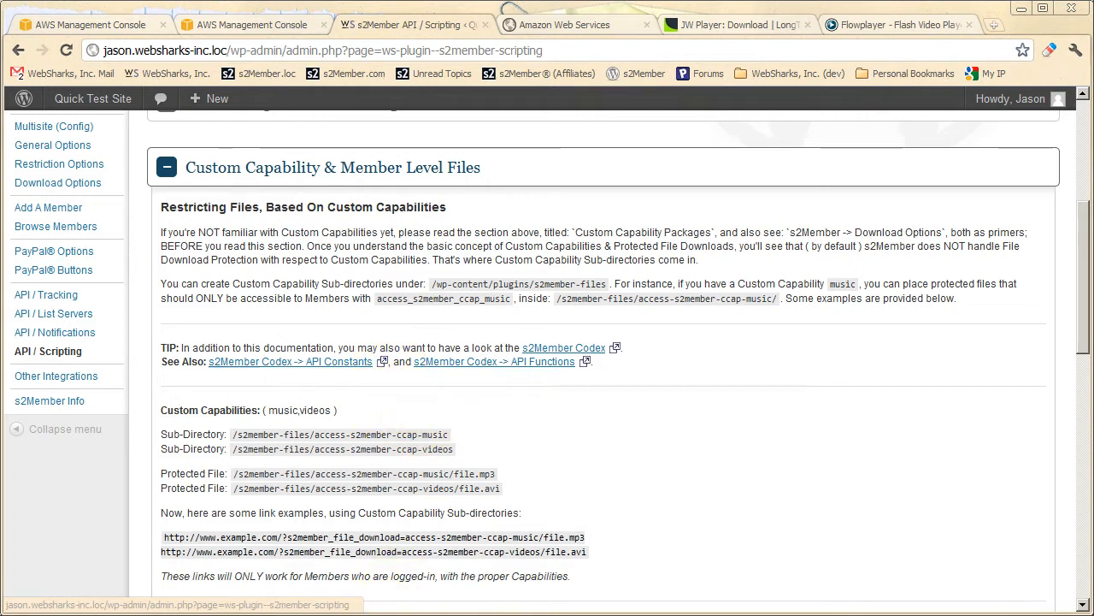
# Switch to the s2member-files folder in Windows Explorer and create a new folder named access-s2member-level1.
pyautogui.click(366, 615)
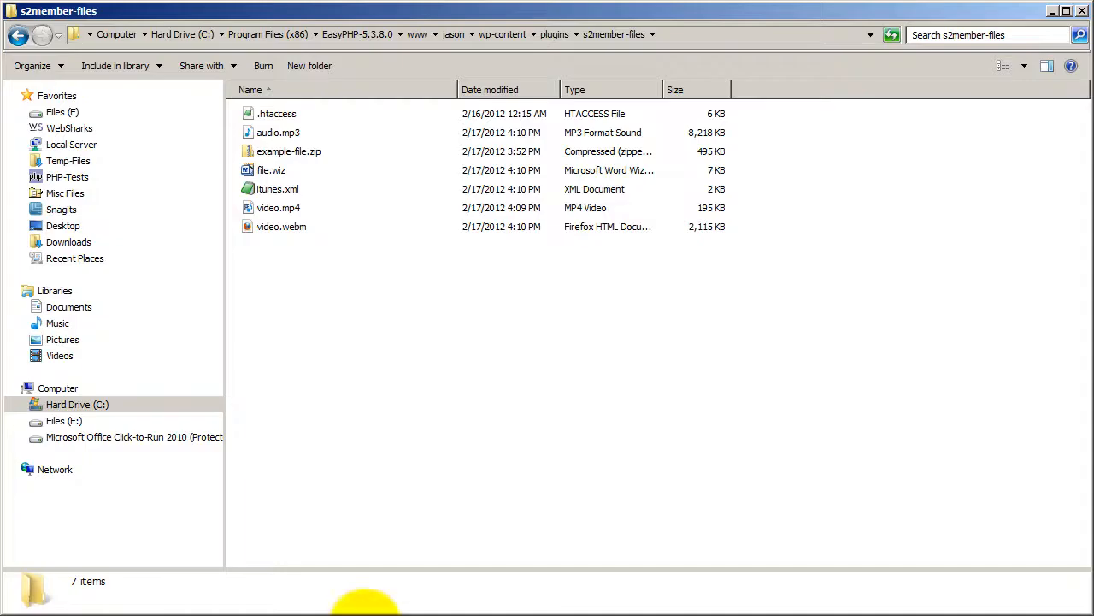
pyautogui.rightClick(370, 285)
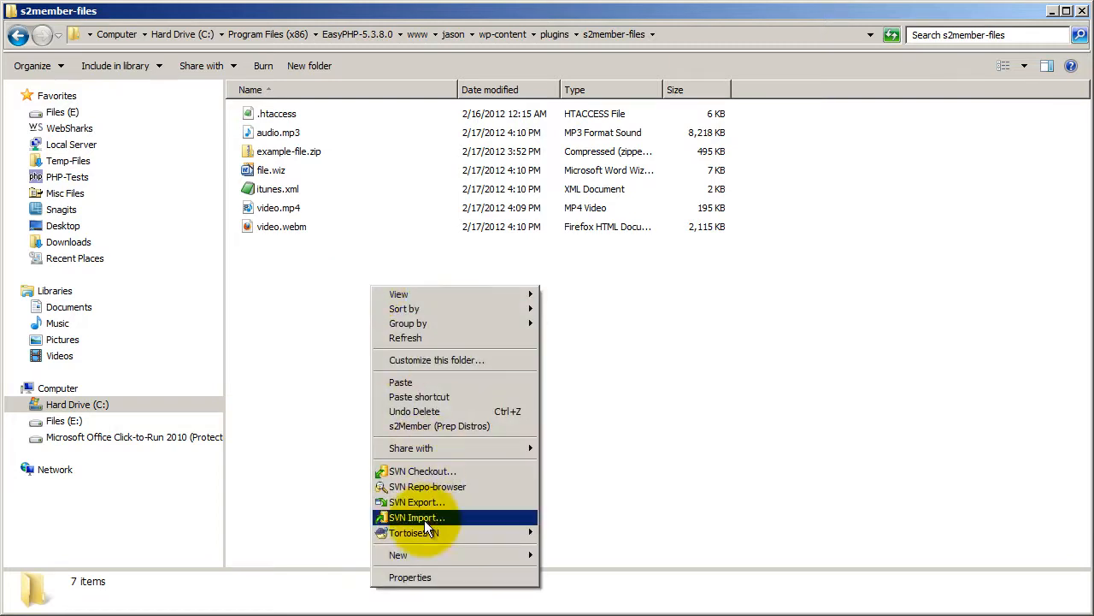
pyautogui.moveTo(424, 556)
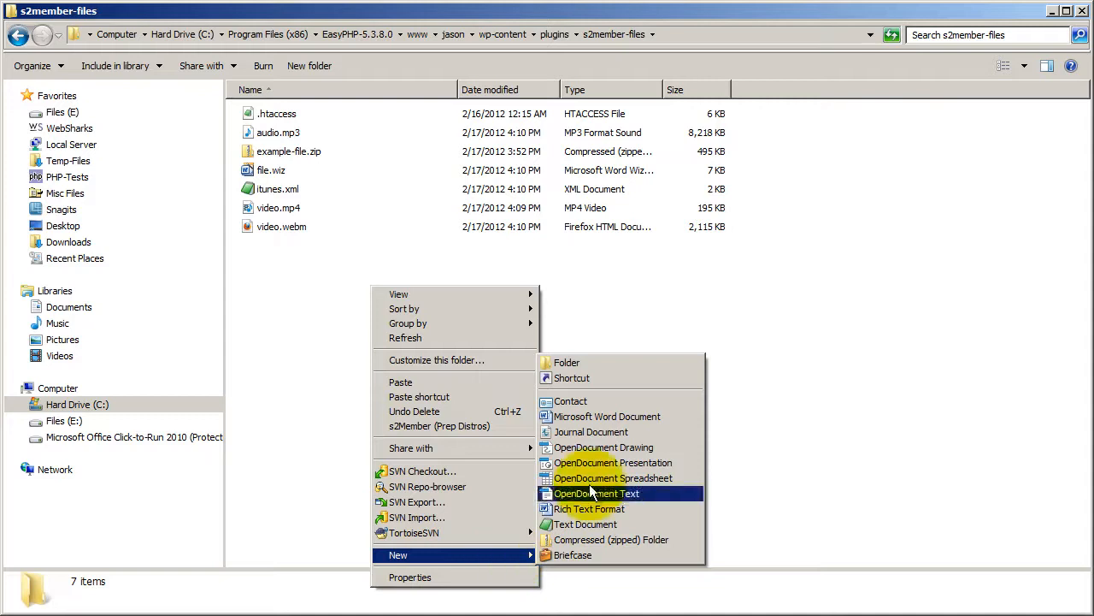
pyautogui.click(568, 368)
pyautogui.write('access-s')
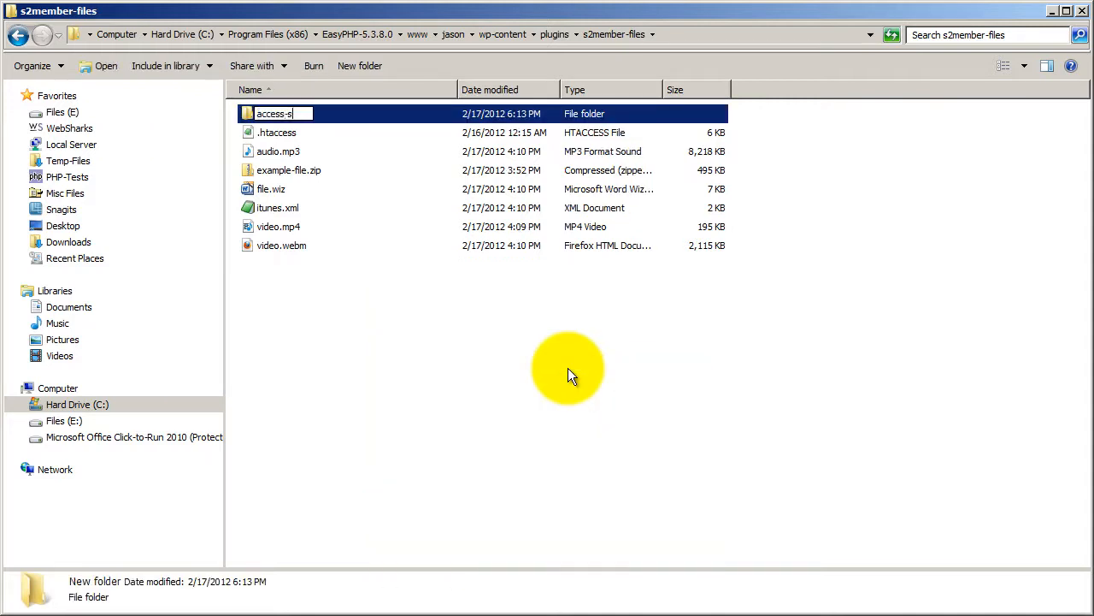
pyautogui.write('2member-level1')
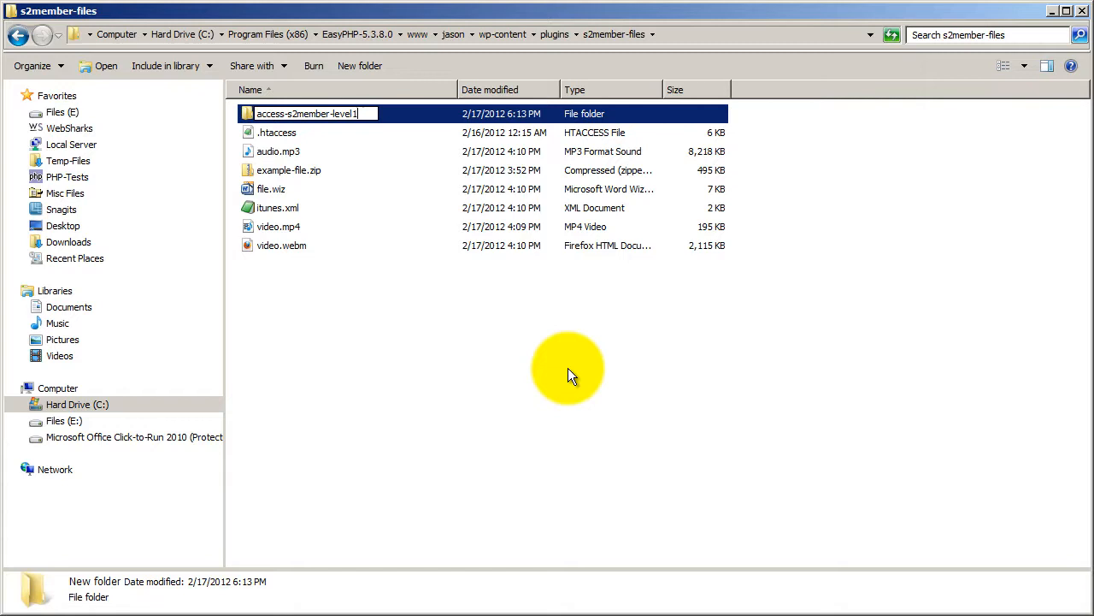
pyautogui.click(568, 368)
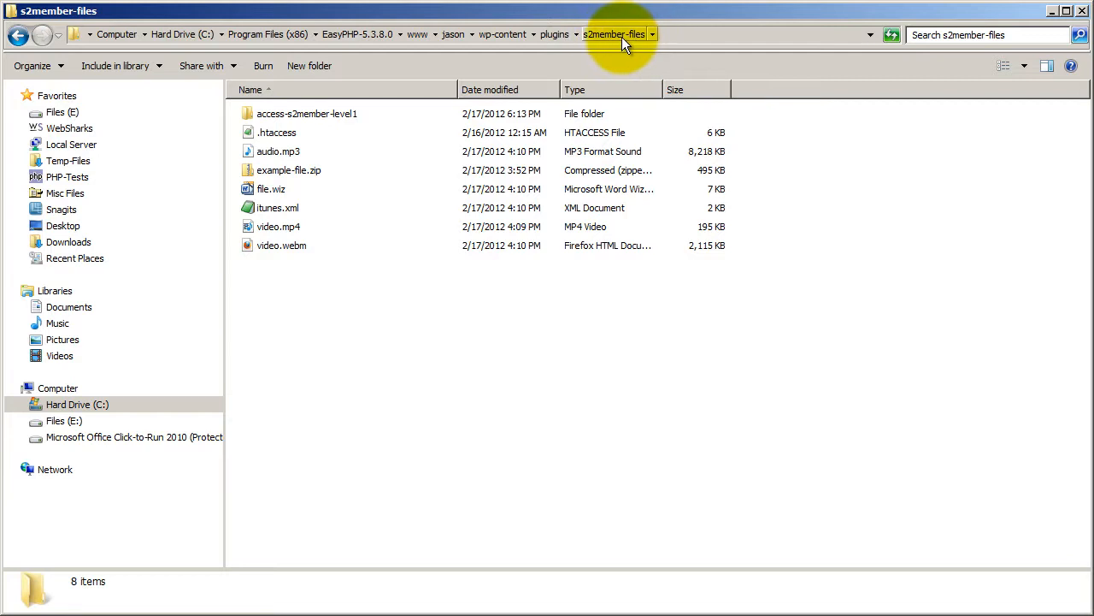
# Move example-file.zip into the access-s2member-level1 folder and open that folder.
pyautogui.click(289, 169)
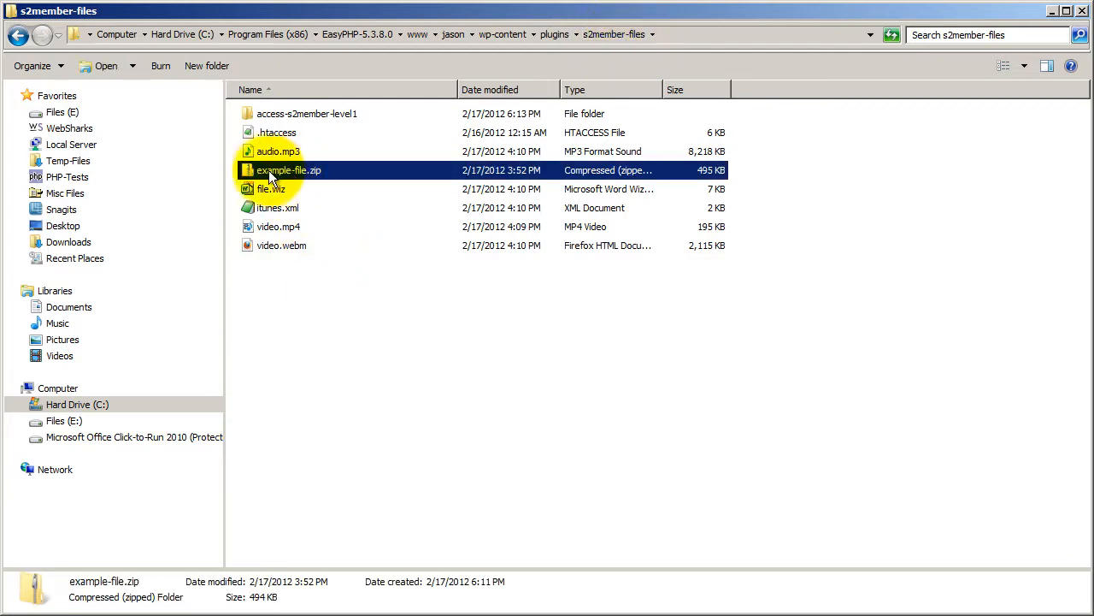
pyautogui.keyDown('ctrl'); pyautogui.click(281, 119); pyautogui.keyUp('ctrl')
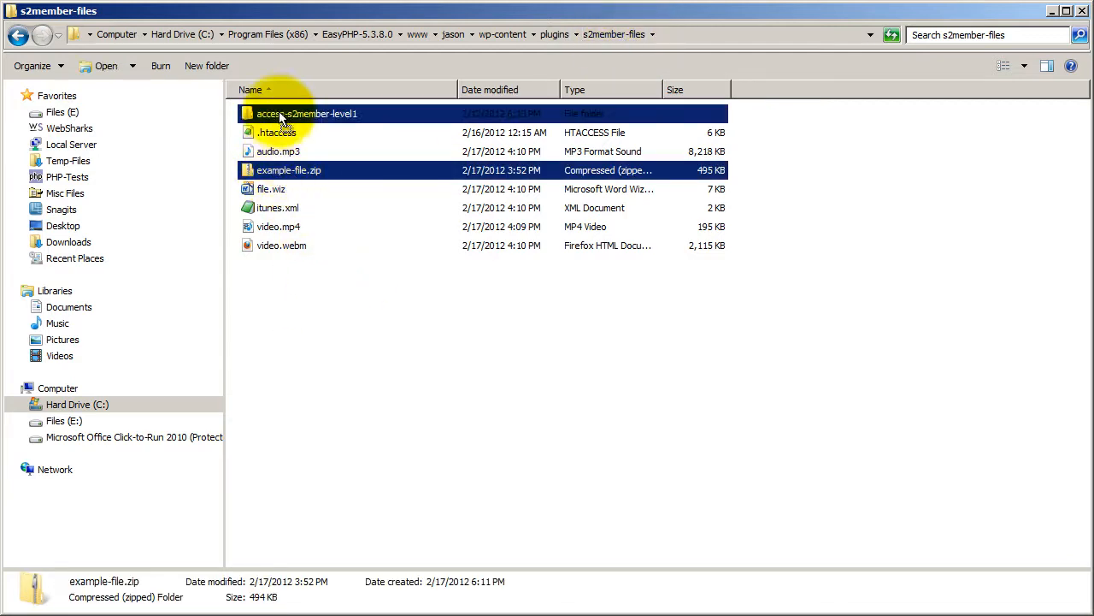
pyautogui.keyDown('ctrl'); pyautogui.click(280, 113); pyautogui.keyUp('ctrl')
pyautogui.press('Delete')
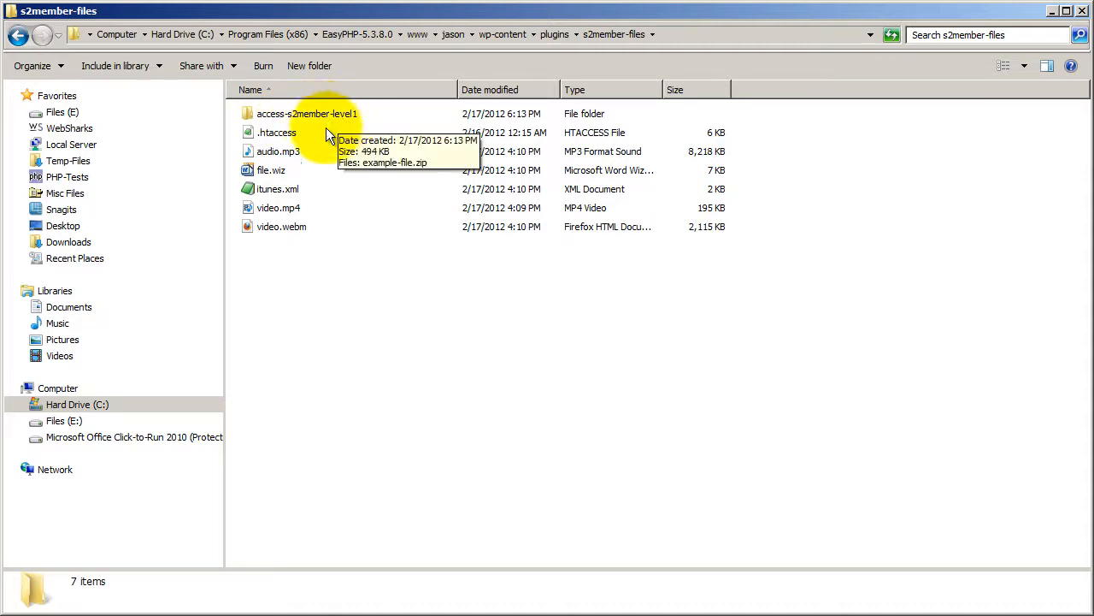
pyautogui.moveTo(360, 123)
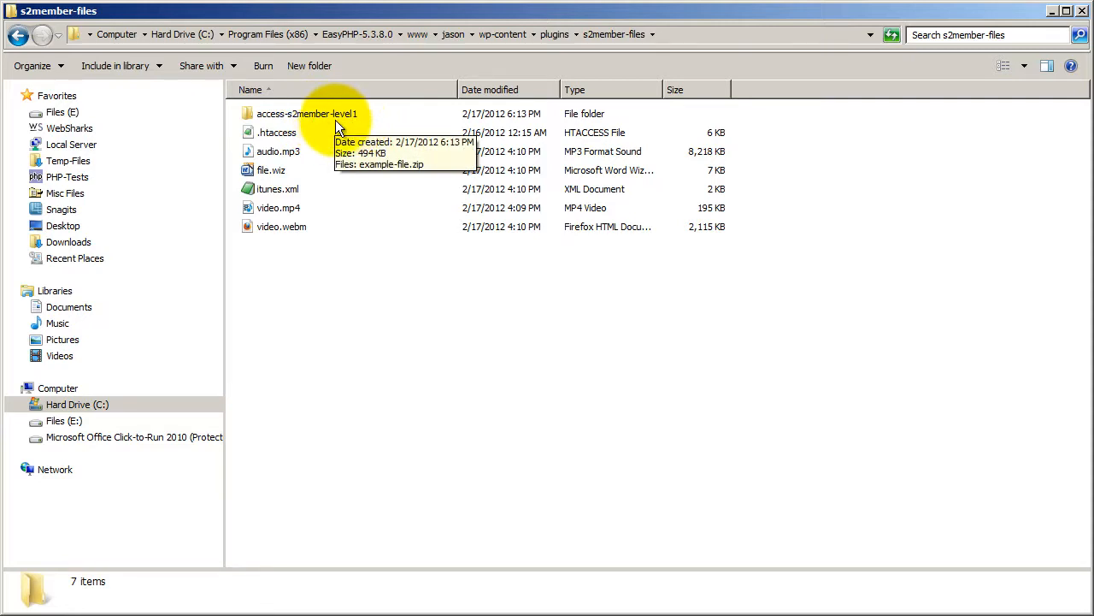
pyautogui.doubleClick(335, 120)
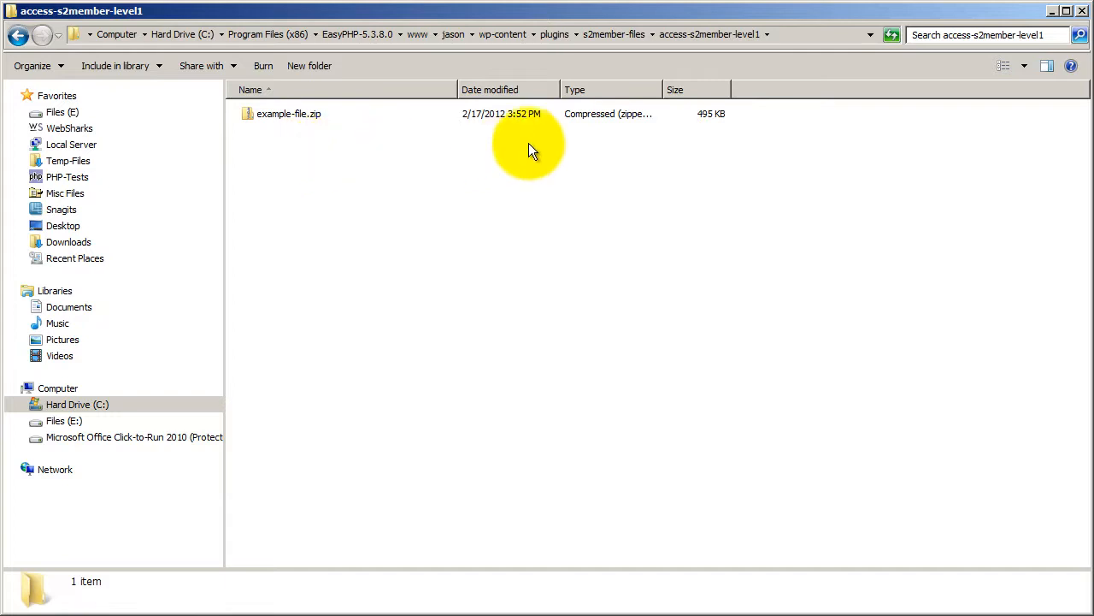
# Go back up to the s2member-files folder and switch to the s2Member API / Scripting page in the browser.
pyautogui.click(603, 35)
pyautogui.click(391, 265)
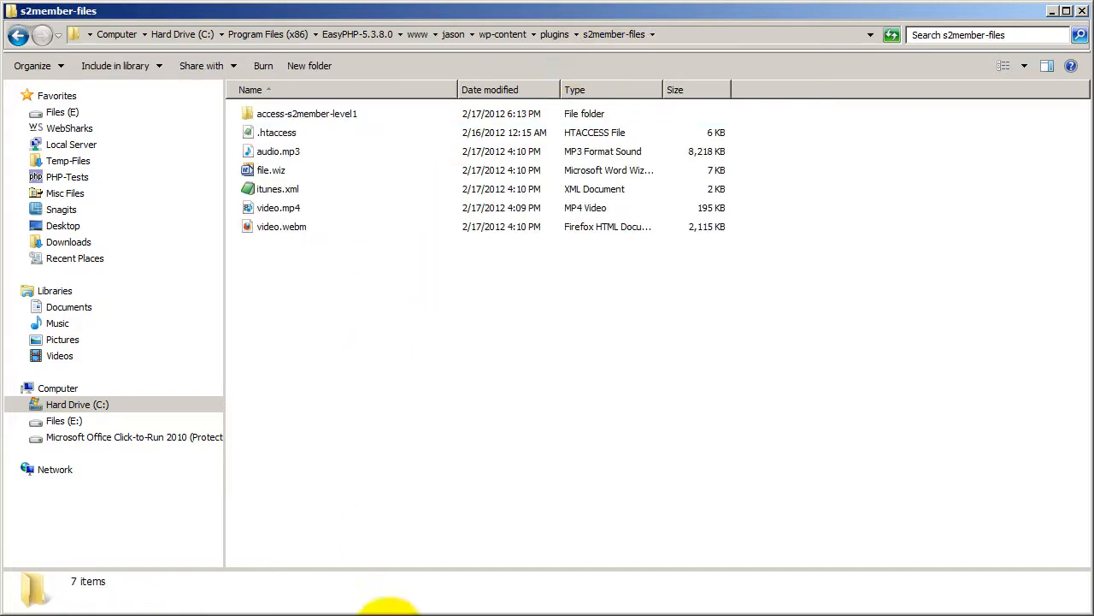
pyautogui.click(462, 615)
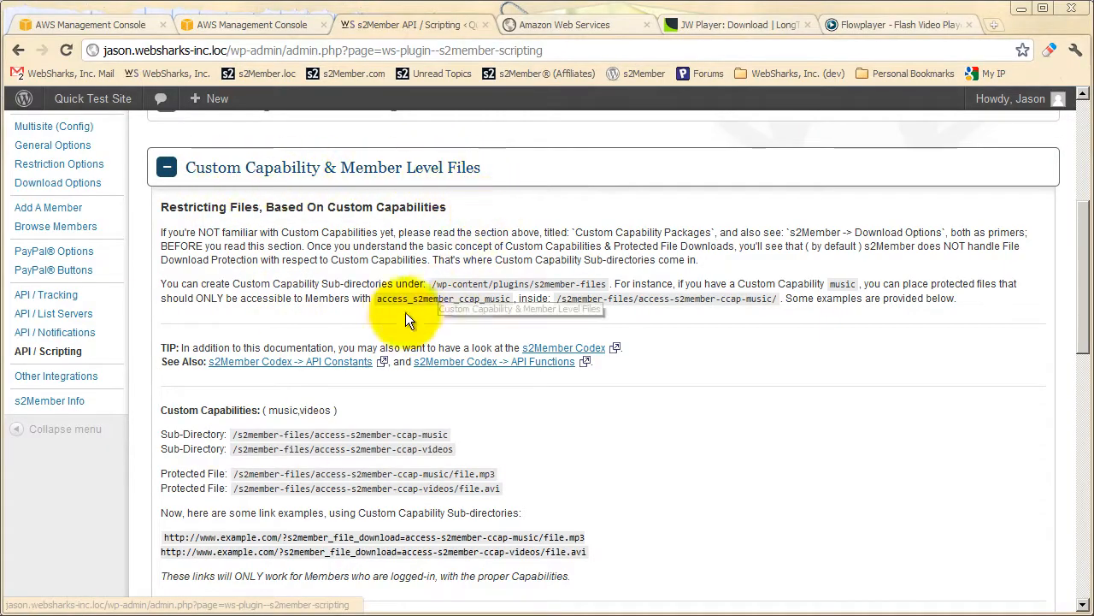
# Highlight the access-s2member-ccap-music directory name in the Custom Capabilities sub-directory examples, then clear the selection.
pyautogui.scroll(-2, 397, 317)
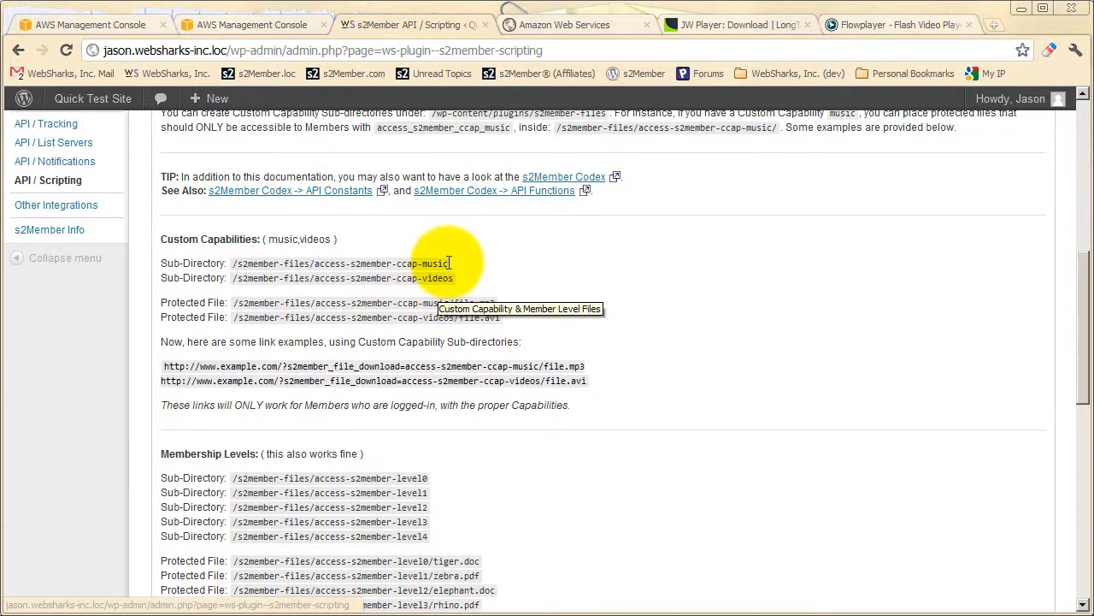
pyautogui.moveTo(449, 263); pyautogui.dragTo(315, 263)
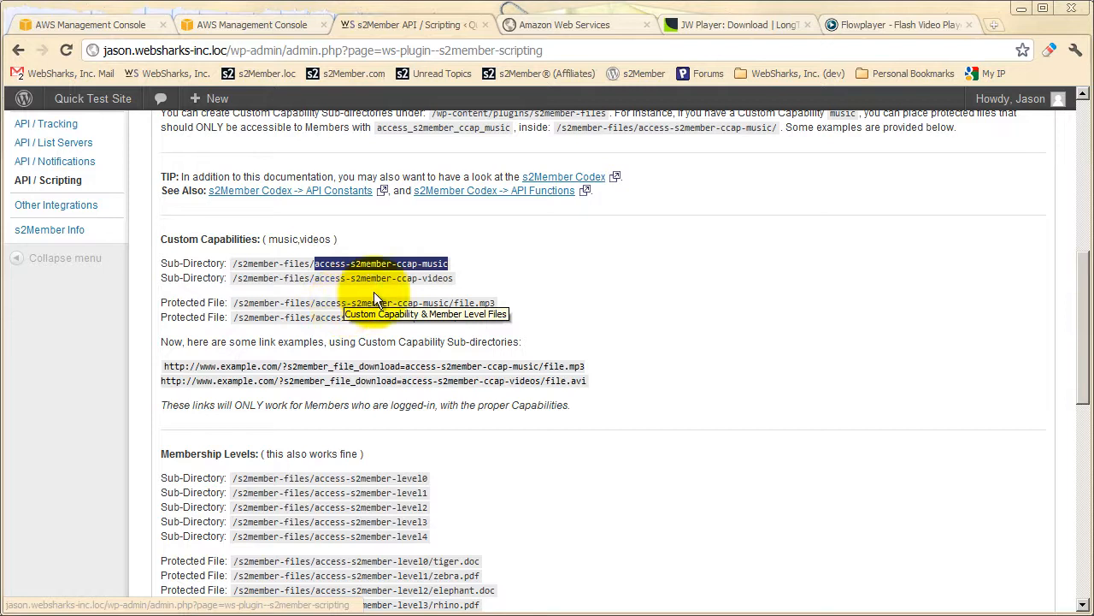
pyautogui.click(480, 283)
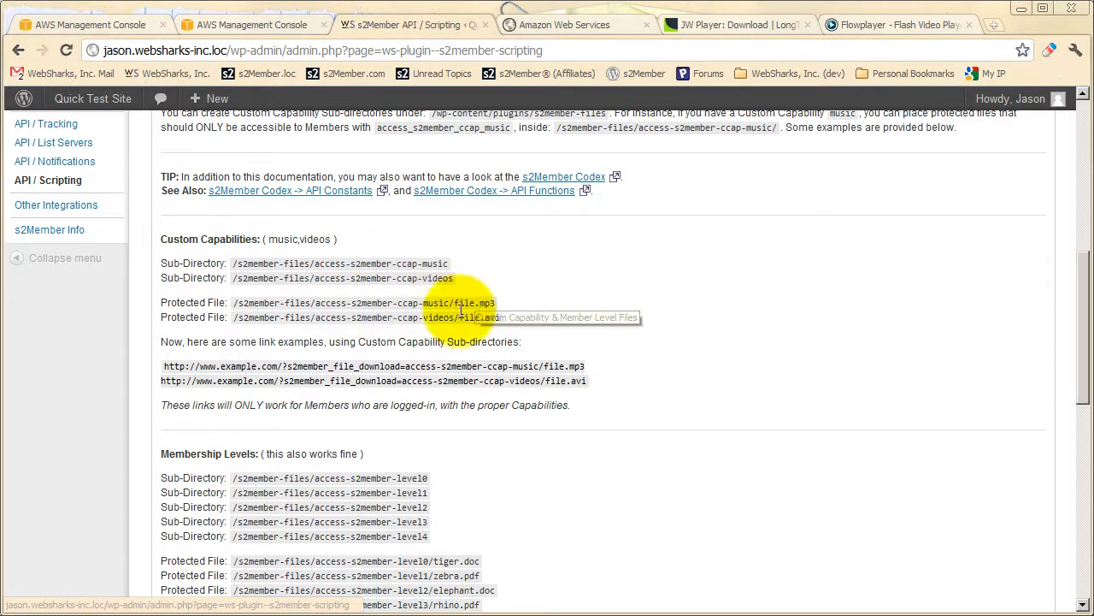
pyautogui.scroll(4, 469, 304)
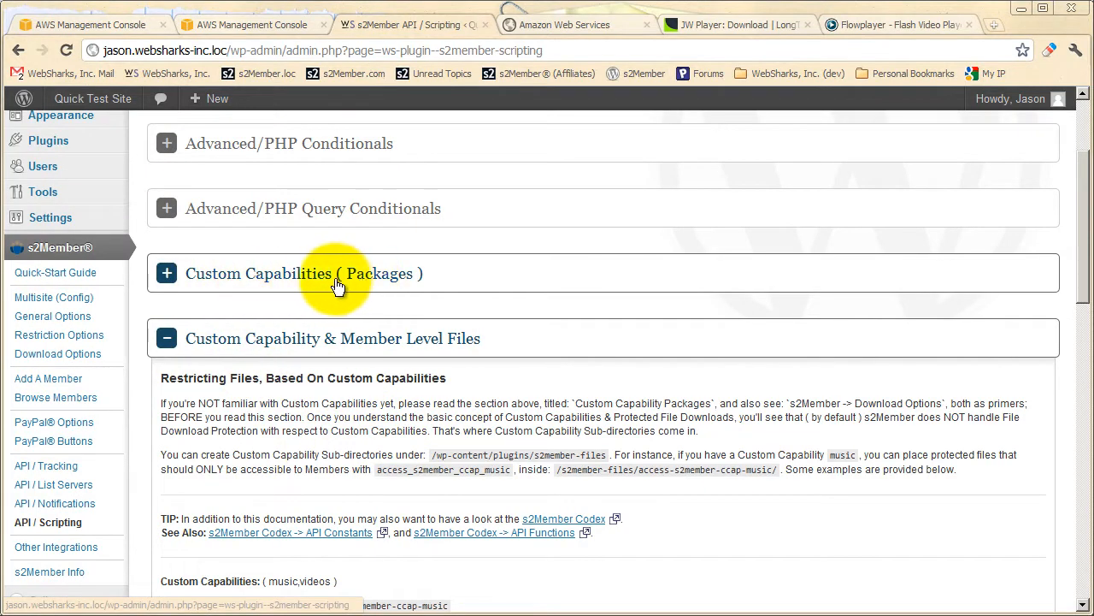
# Highlight access-s2member-level0 in the Membership Levels sub-directory list.
pyautogui.scroll(-6, 336, 287)
pyautogui.scroll(-1, 376, 359)
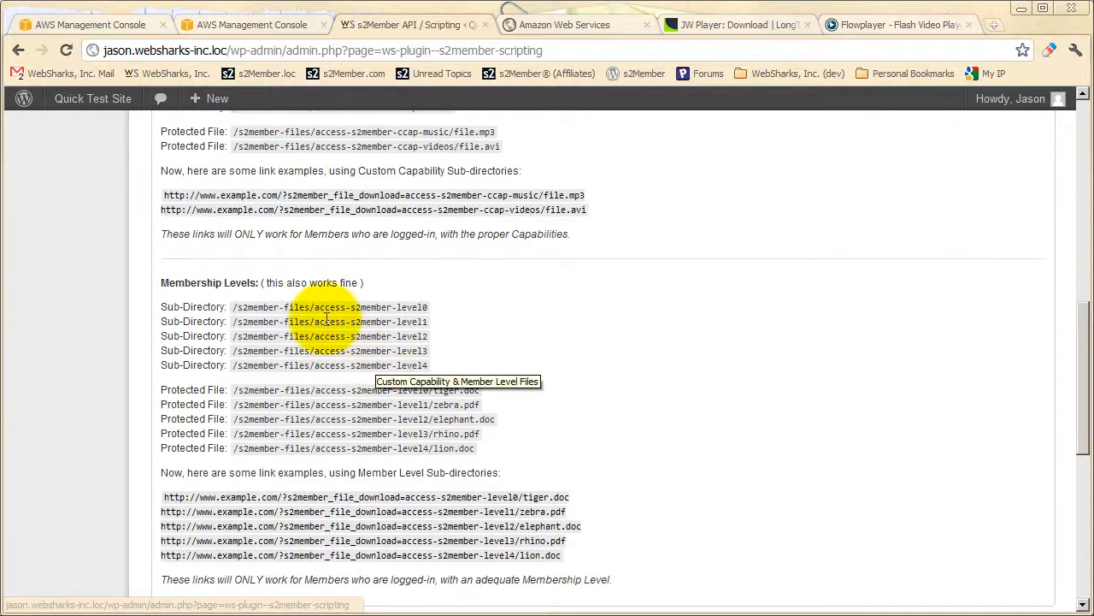
pyautogui.moveTo(314, 307); pyautogui.dragTo(427, 307)
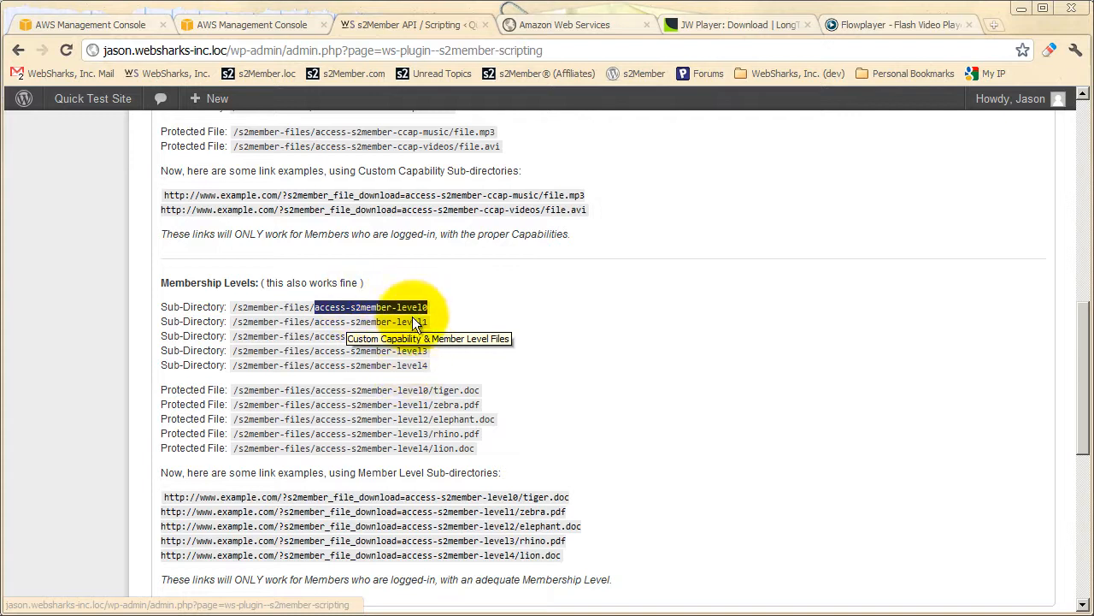
pyautogui.scroll(-1, 393, 423)
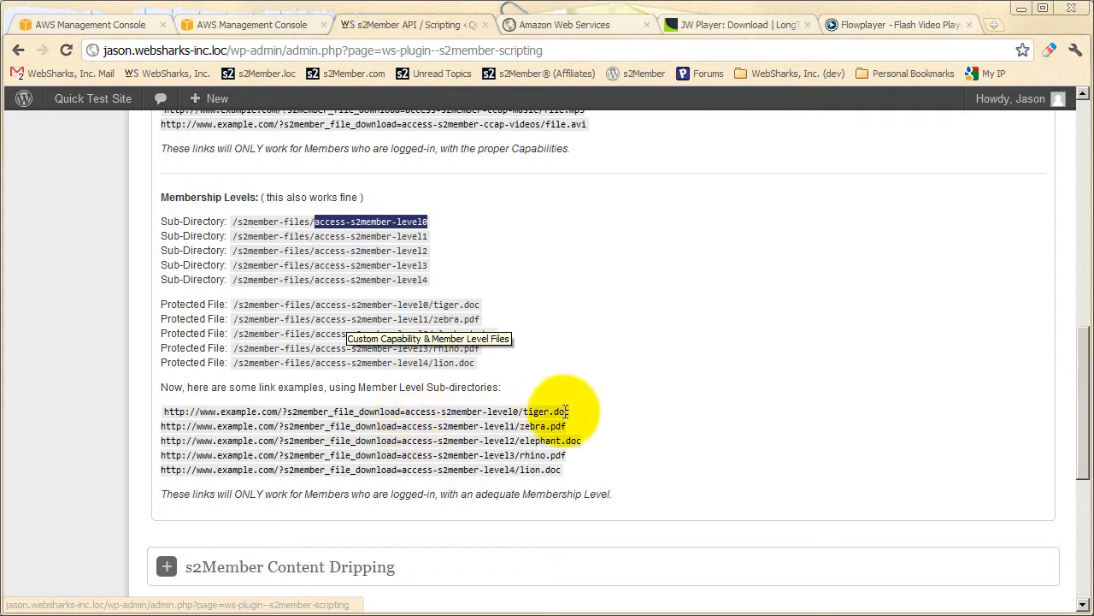
# Highlight access-s2member-level0/tiger.doc in the first Member Level link example, then only its access-s2member-level0 part, and clear the selection.
pyautogui.click(408, 416)
pyautogui.moveTo(408, 416); pyautogui.dragTo(572, 416)
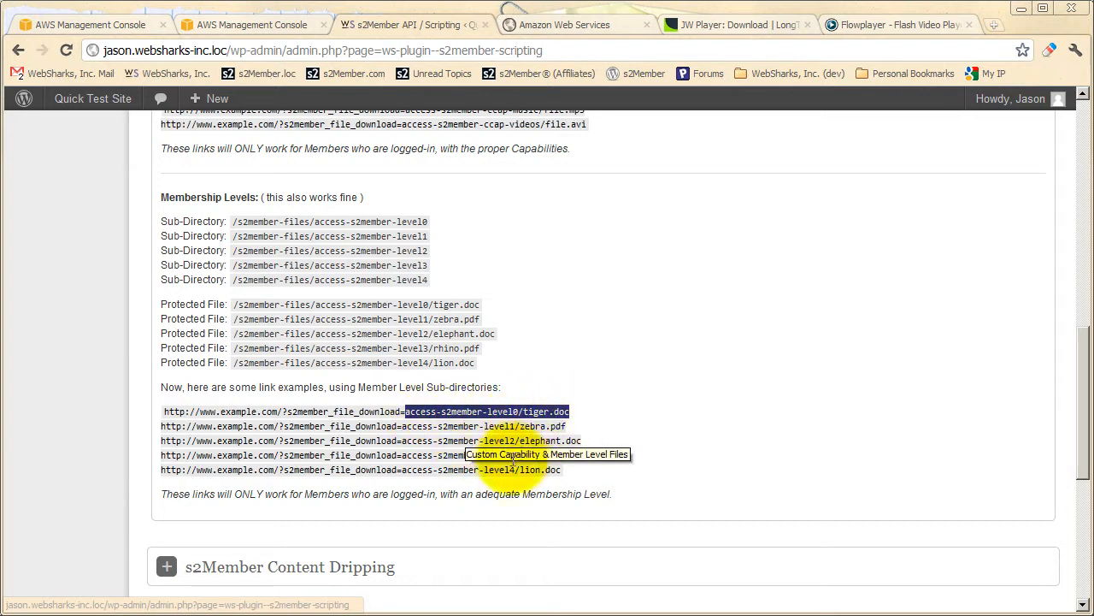
pyautogui.moveTo(287, 412); pyautogui.dragTo(408, 410)
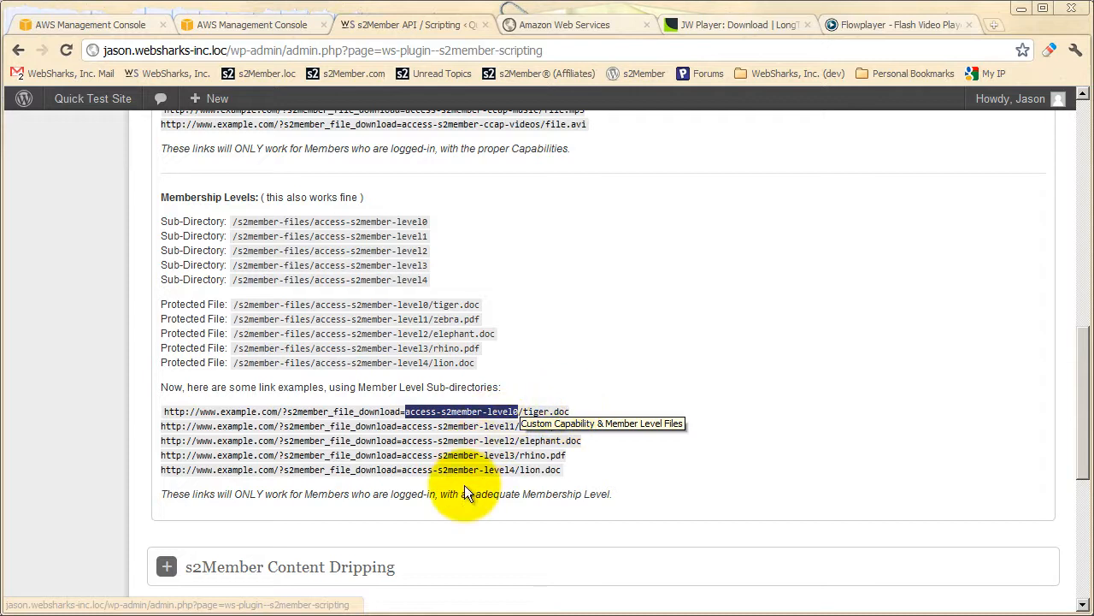
pyautogui.click(434, 489)
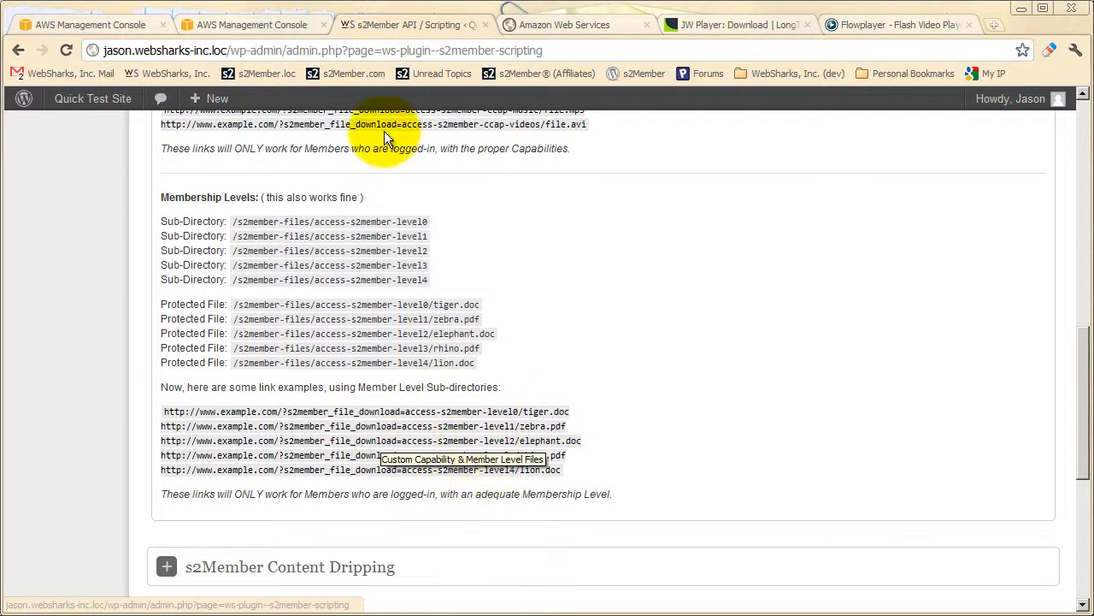
# Return to the s2Member Download Options page, expand Basic Download Restrictions to review the per-level File Downloads limits, and collapse it.
pyautogui.click(18, 50)
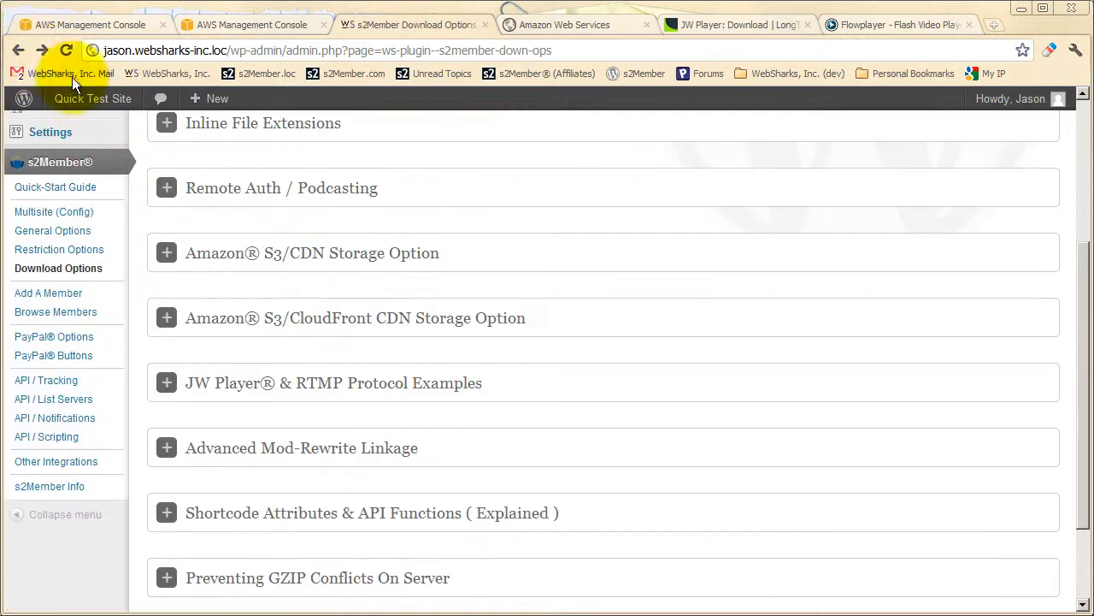
pyautogui.scroll(2, 228, 240)
pyautogui.scroll(1, 228, 239)
pyautogui.click(291, 180)
pyautogui.scroll(-5, 313, 290)
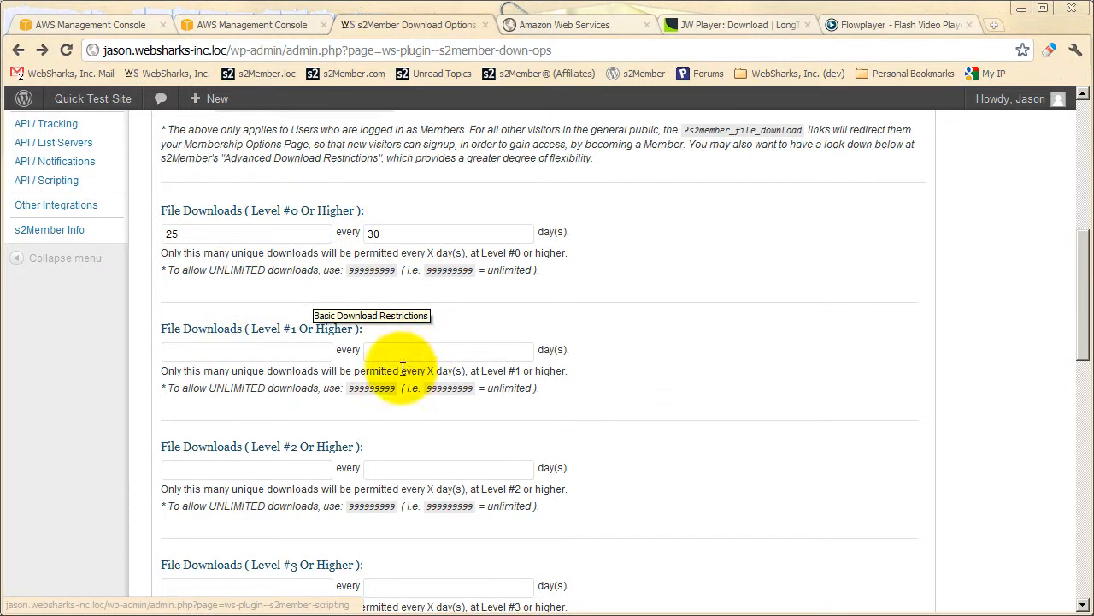
pyautogui.scroll(4, 321, 360)
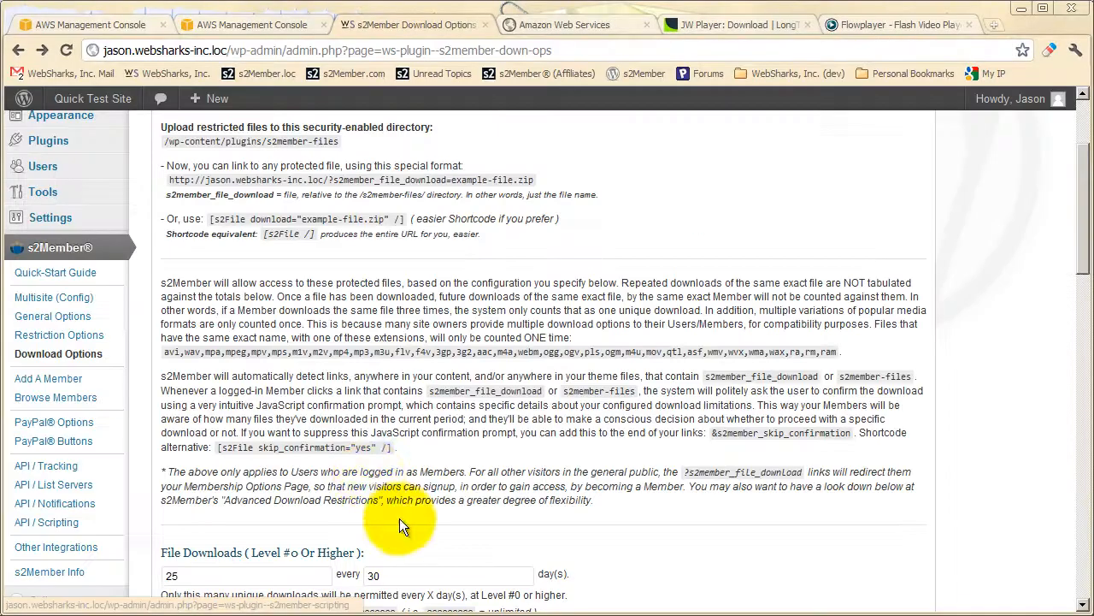
pyautogui.scroll(2, 436, 594)
pyautogui.click(389, 181)
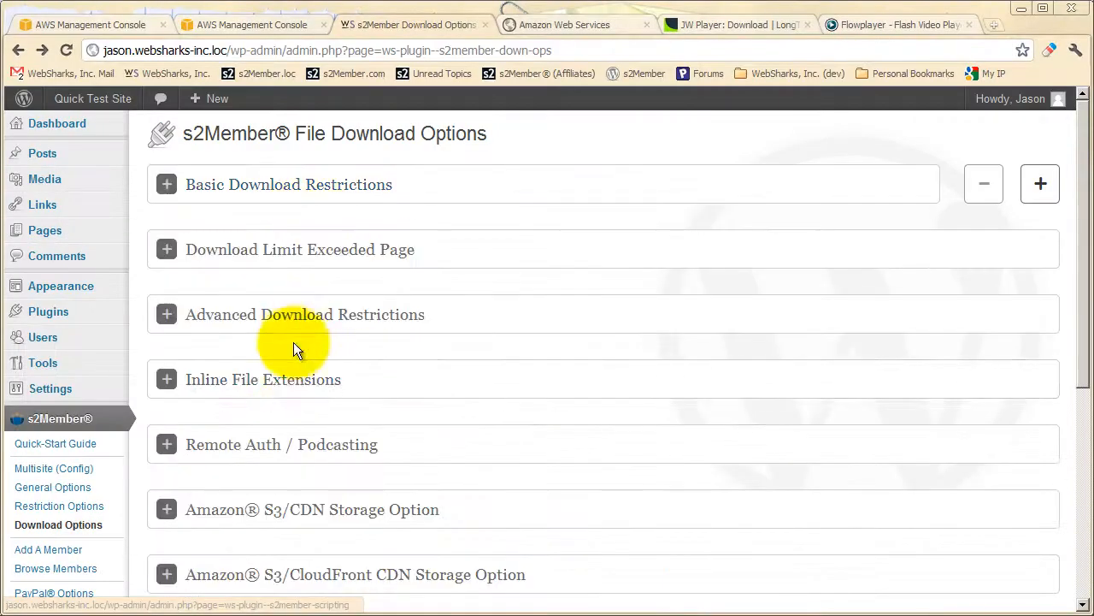
# Expand Advanced Download Restrictions and reopen Basic Download Restrictions to check its File Downloads limits by level.
pyautogui.click(301, 337)
pyautogui.scroll(-1, 309, 385)
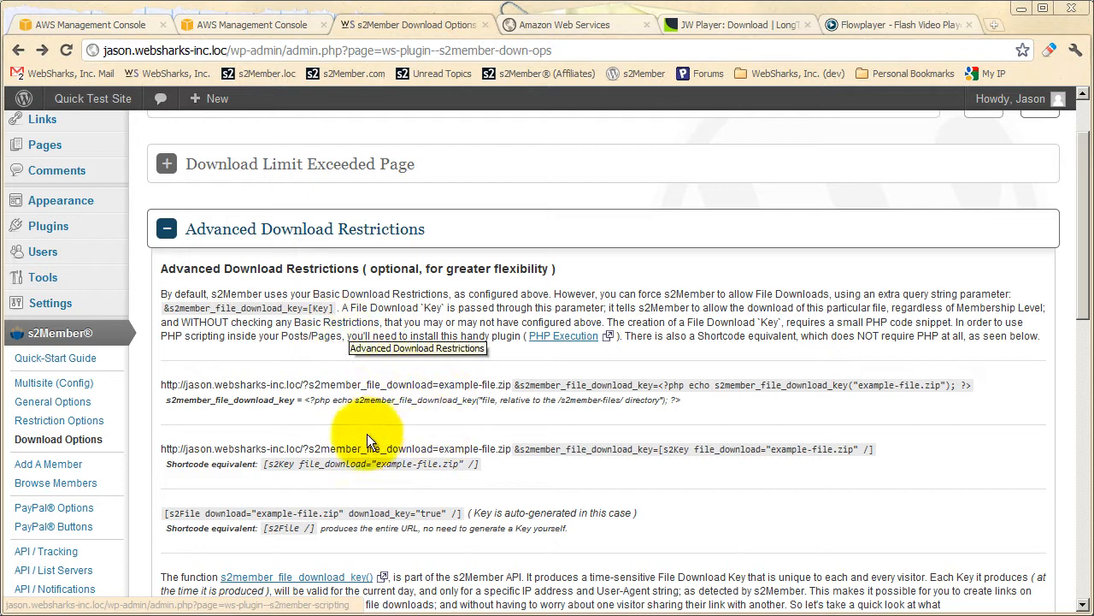
pyautogui.scroll(1, 367, 433)
pyautogui.click(359, 183)
pyautogui.scroll(-5, 314, 304)
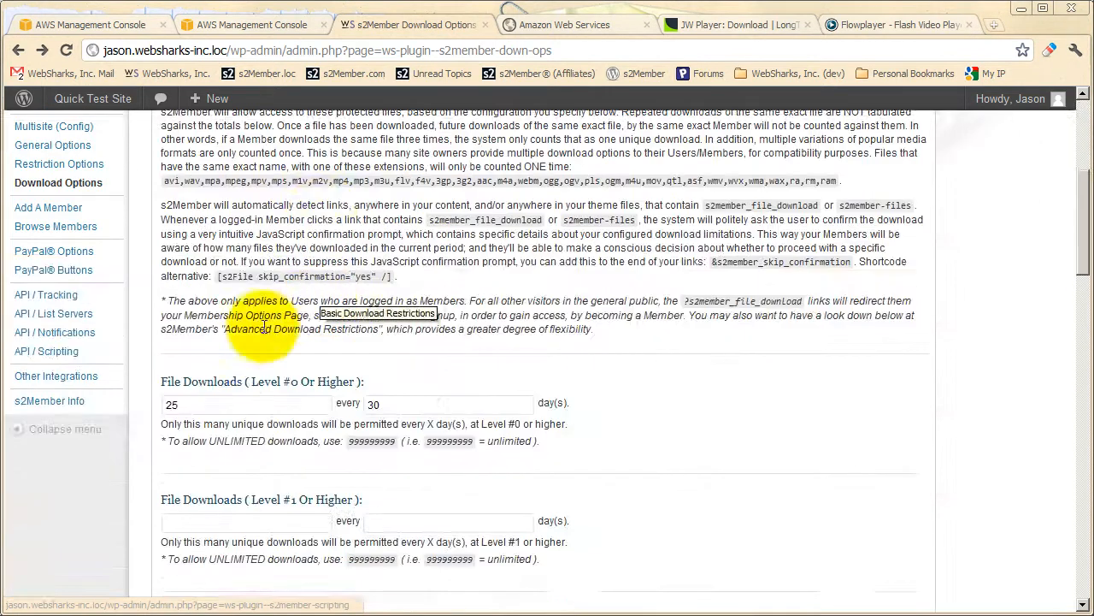
pyautogui.scroll(-1, 314, 305)
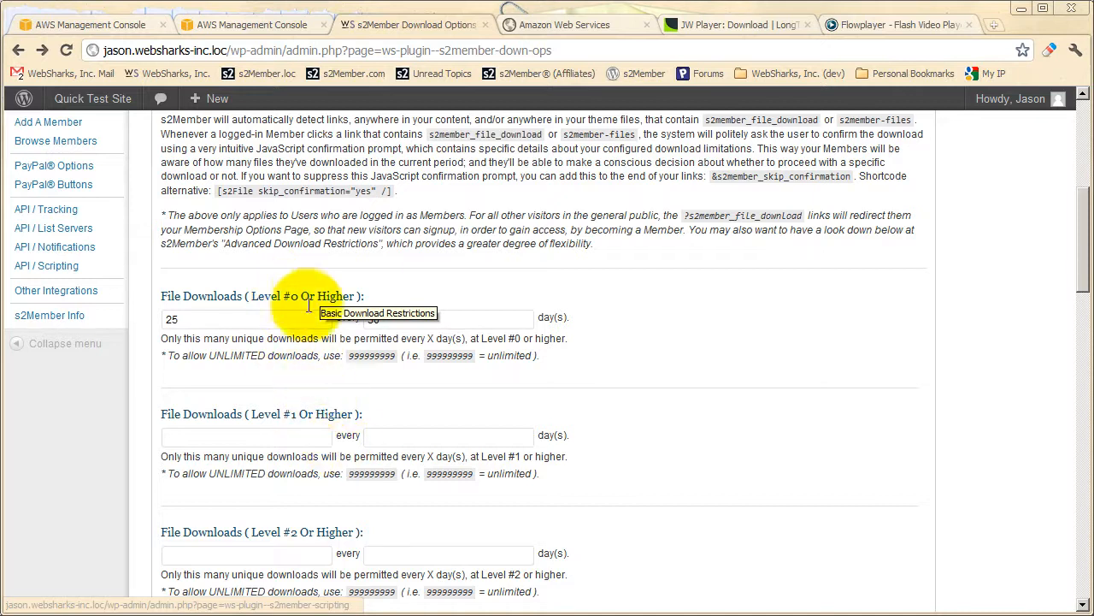
pyautogui.scroll(1, 366, 300)
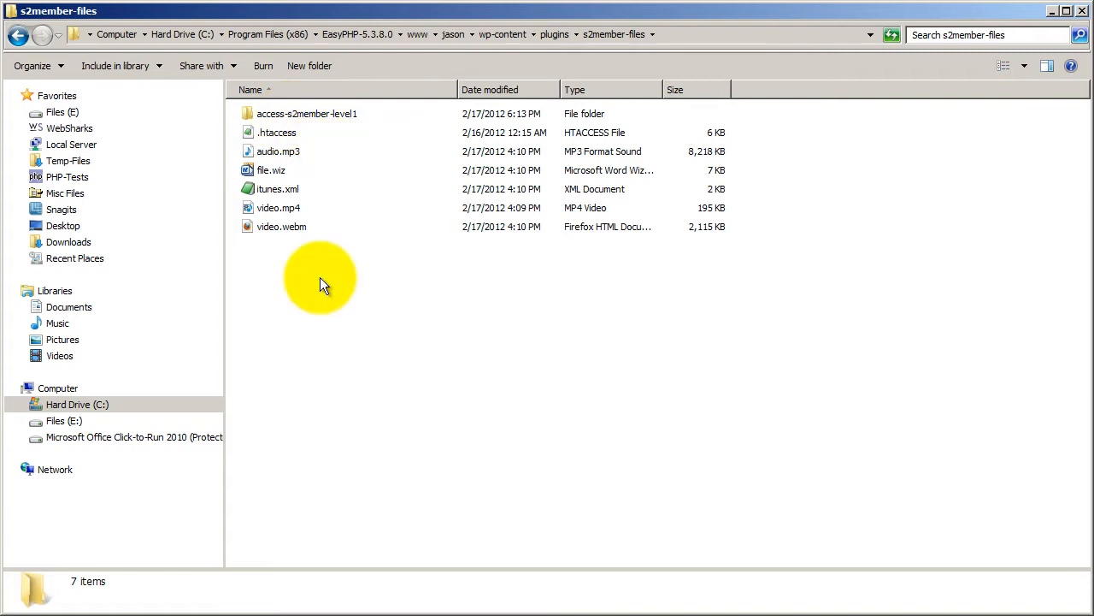
# Switch from the s2member-files folder back to the Download Options page and collapse Basic Download Restrictions.
pyautogui.click(407, 615)
pyautogui.scroll(2, 342, 455)
pyautogui.scroll(2, 339, 457)
pyautogui.click(317, 183)
# Examine how Advanced Download Restrictions adds s2member_file_download_key to links and how the key is generated.
pyautogui.scroll(-1, 317, 190)
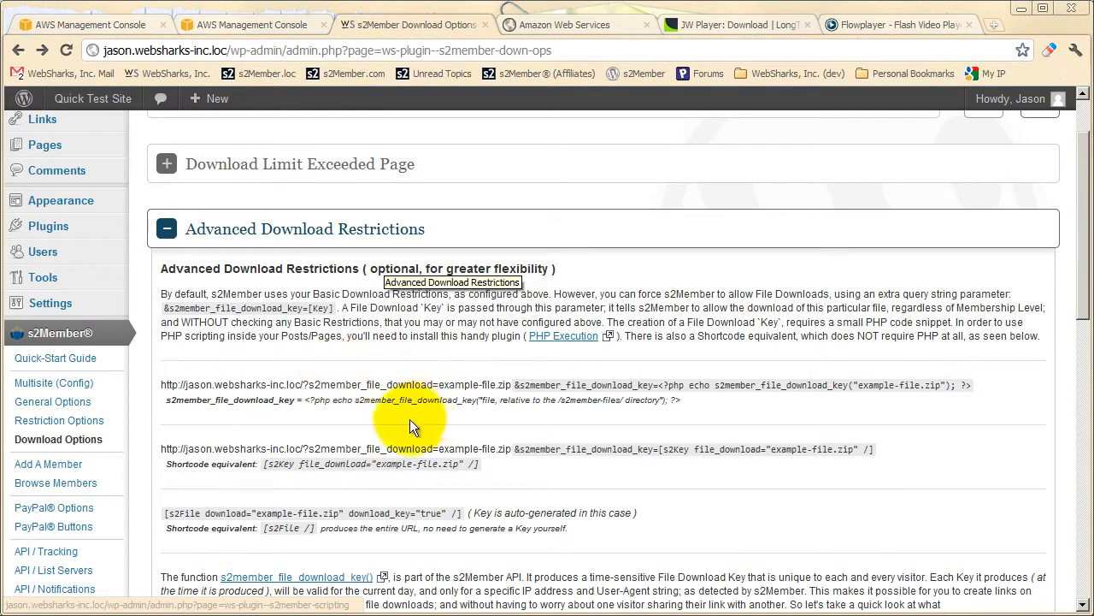
pyautogui.scroll(-1, 415, 402)
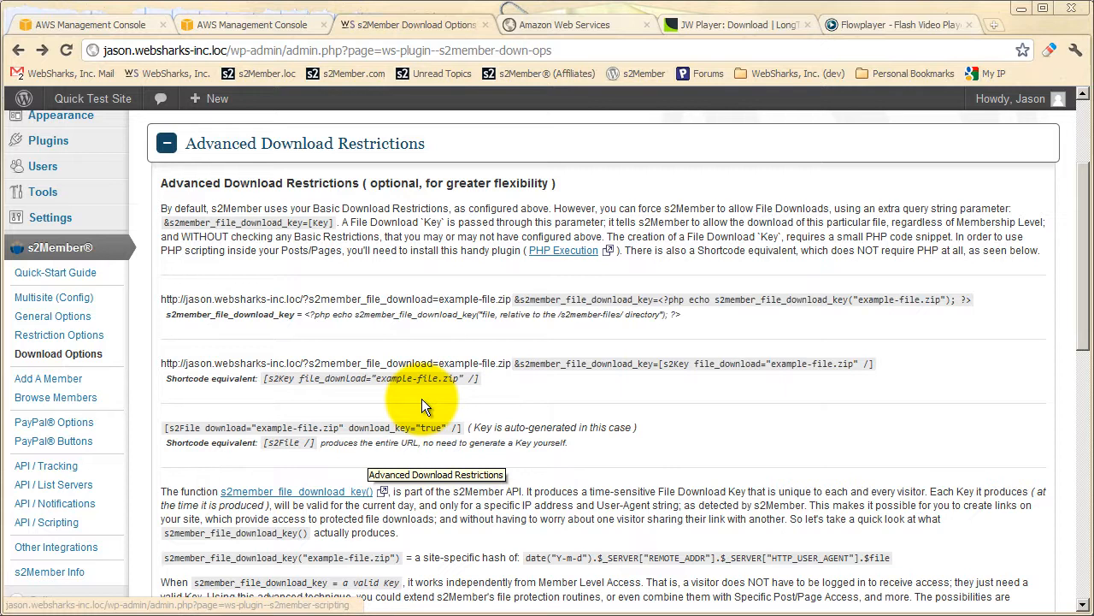
pyautogui.scroll(-1, 351, 458)
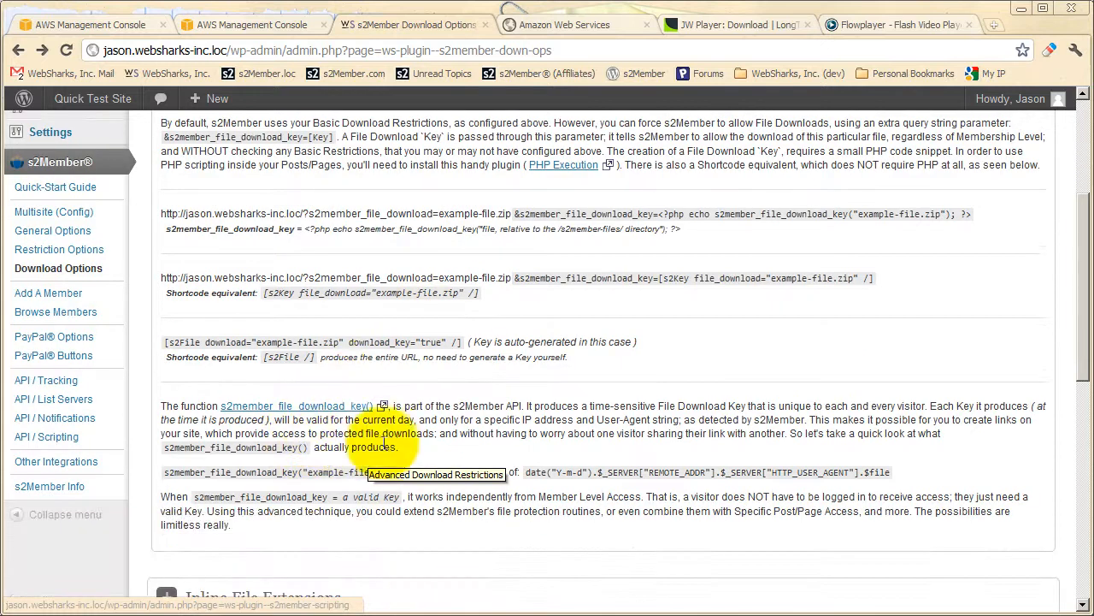
pyautogui.scroll(1, 572, 501)
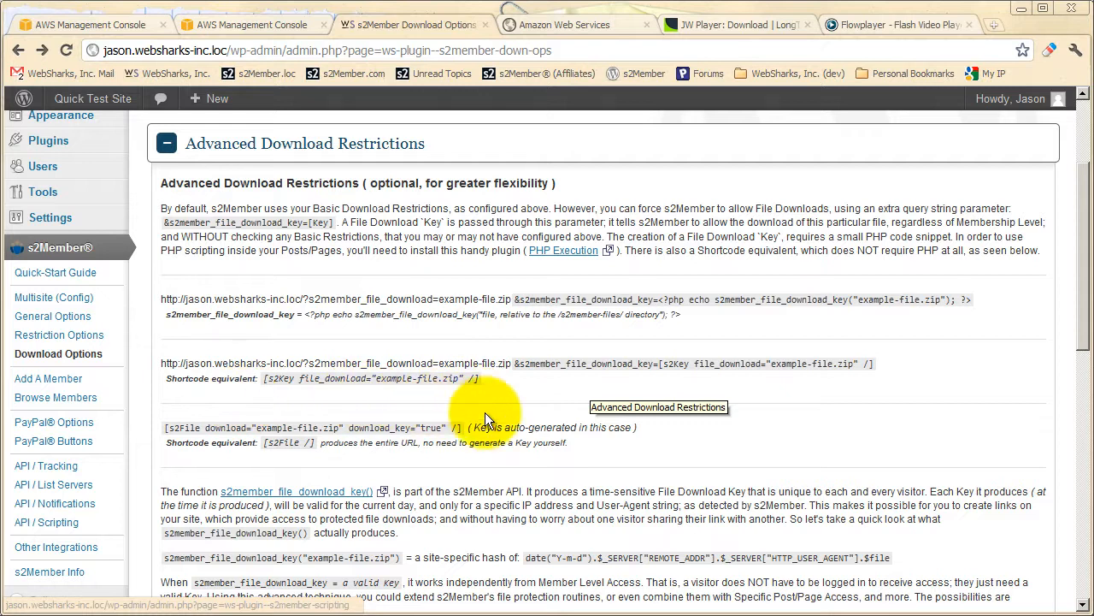
pyautogui.scroll(3, 433, 418)
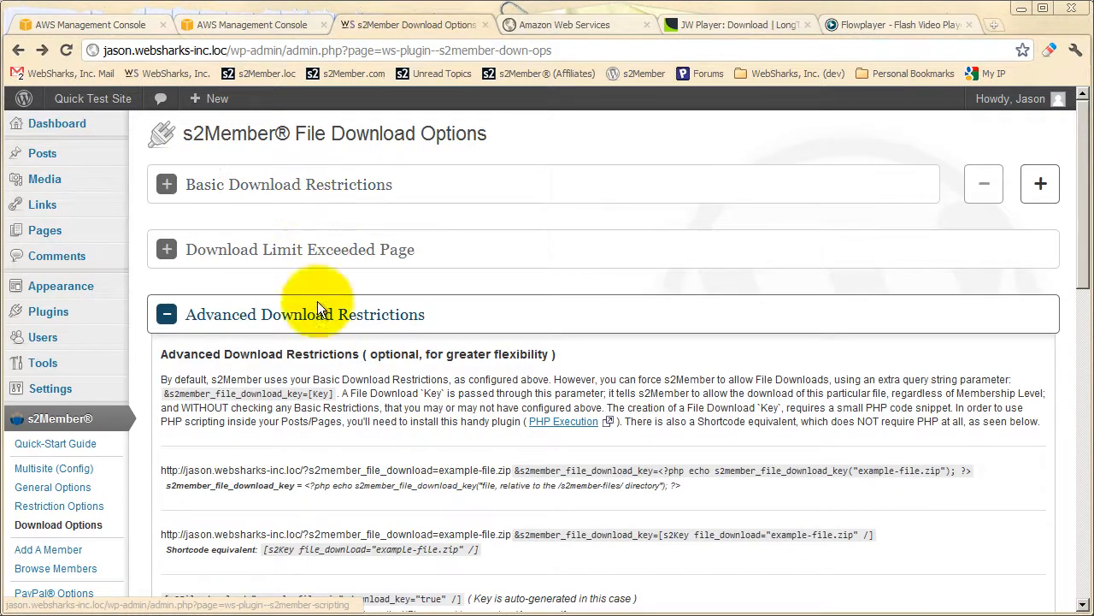
pyautogui.scroll(-1, 397, 432)
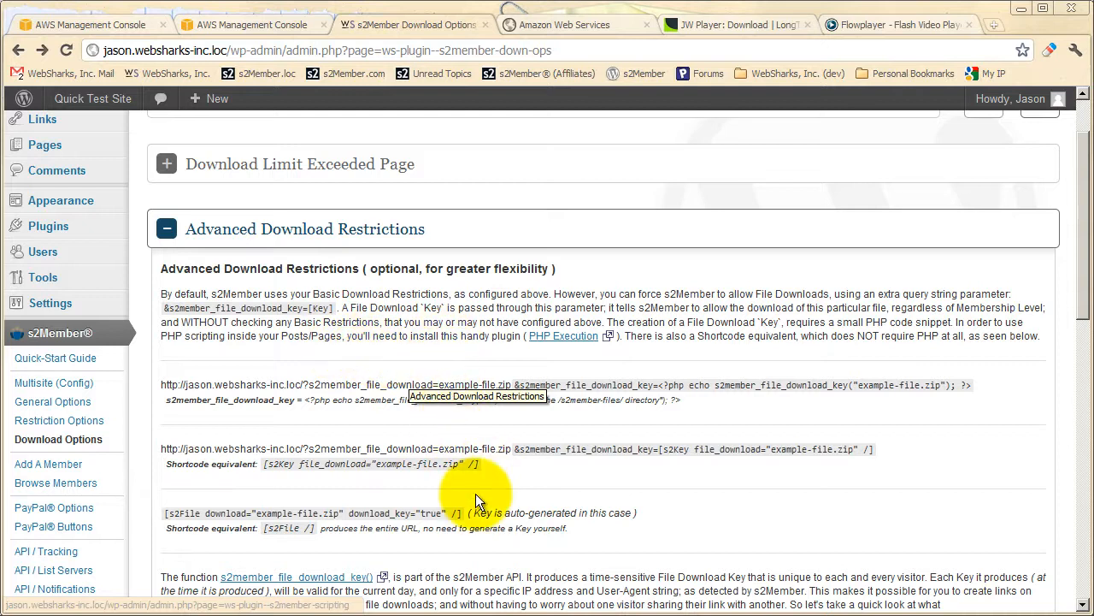
pyautogui.scroll(-1, 464, 471)
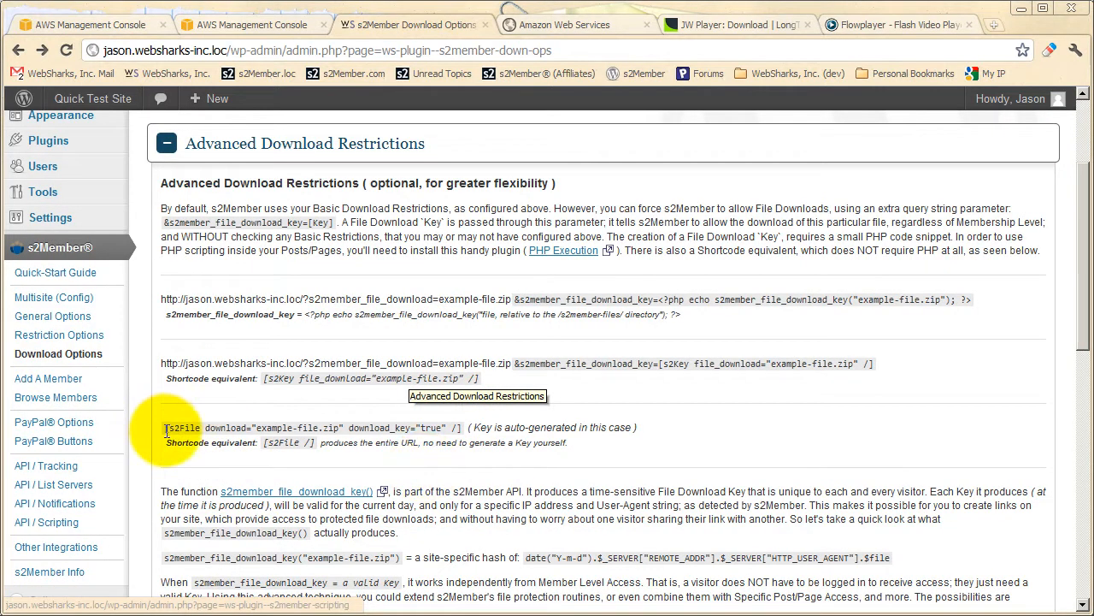
# Highlight the [s2File download="example-file.zip" download_key="true" /] shortcode, clear the selection, and collapse Advanced Download Restrictions.
pyautogui.moveTo(166, 429); pyautogui.dragTo(460, 430)
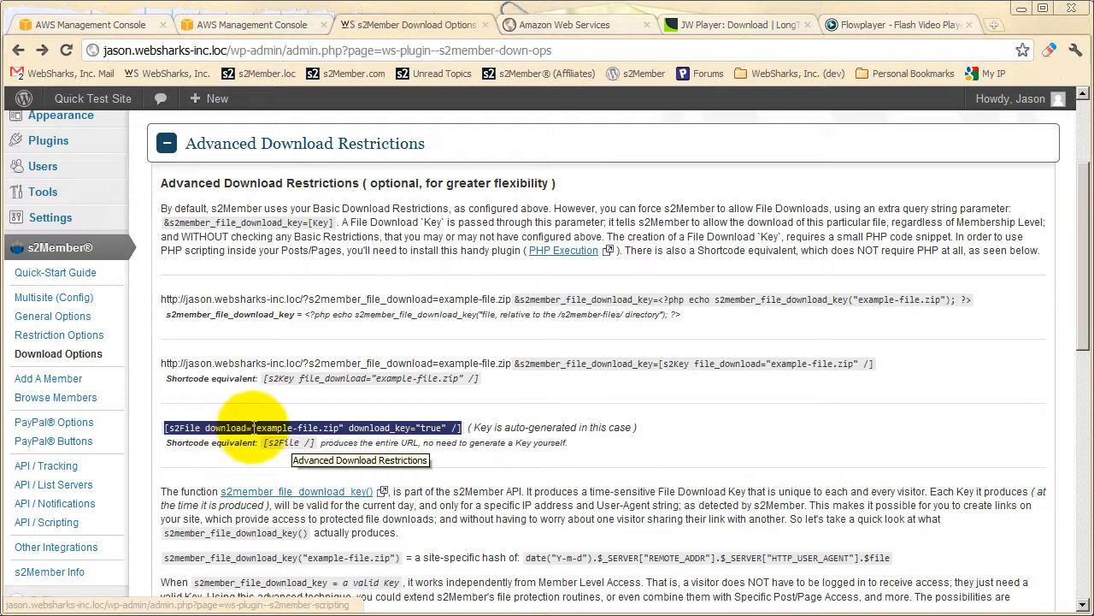
pyautogui.click(374, 423)
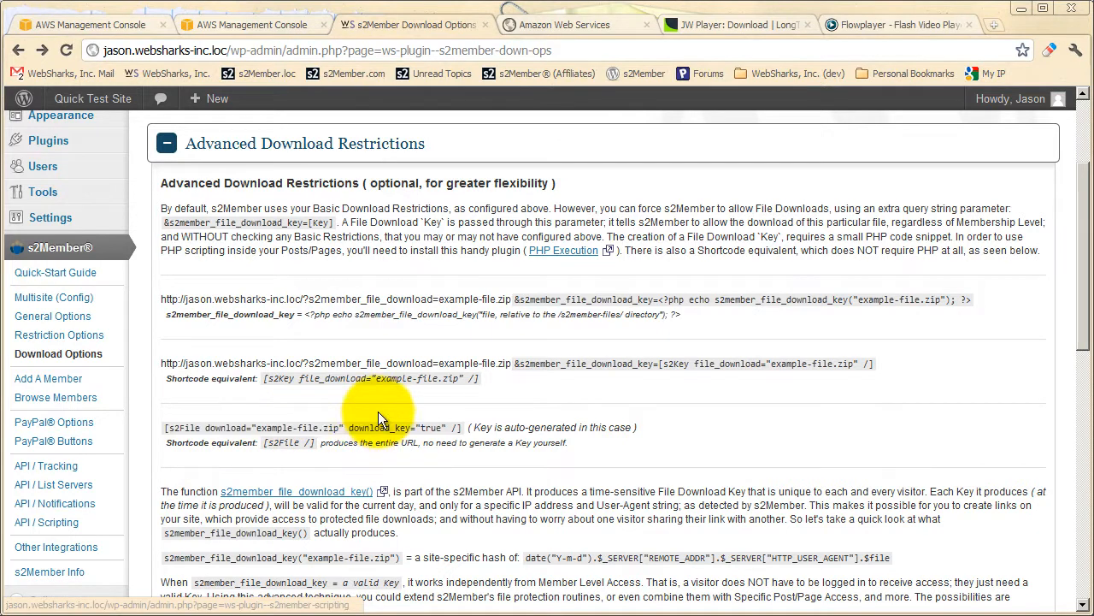
pyautogui.scroll(3, 363, 432)
pyautogui.click(274, 313)
# Highlight the Remote Header Authorization heading in the Remote Auth / Podcasting section, then clear the selection.
pyautogui.scroll(-3, 295, 454)
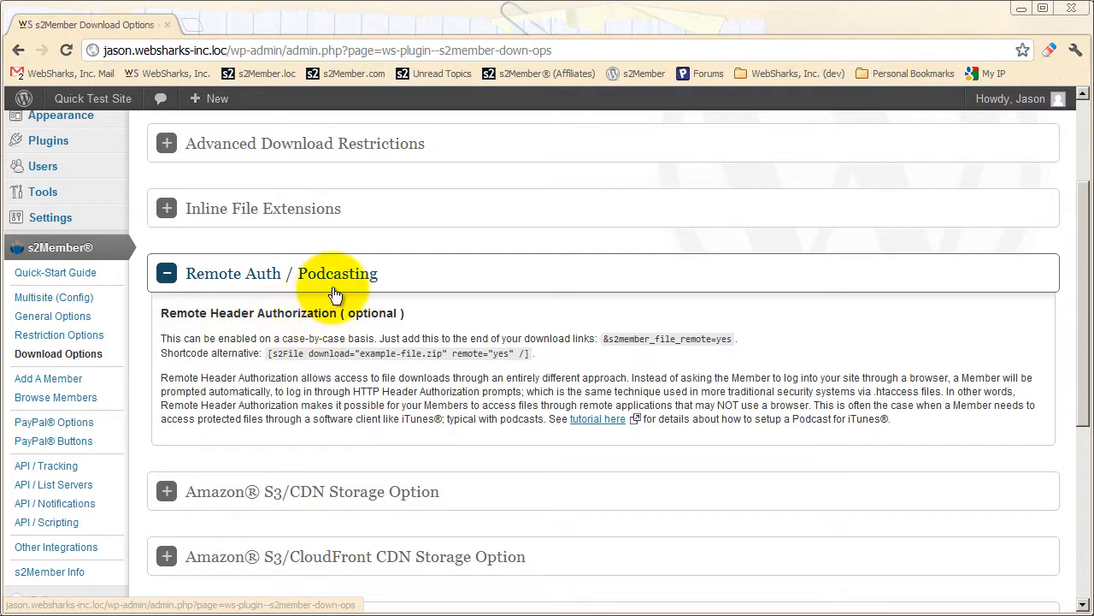
pyautogui.moveTo(336, 315); pyautogui.dragTo(156, 315)
pyautogui.click(223, 324)
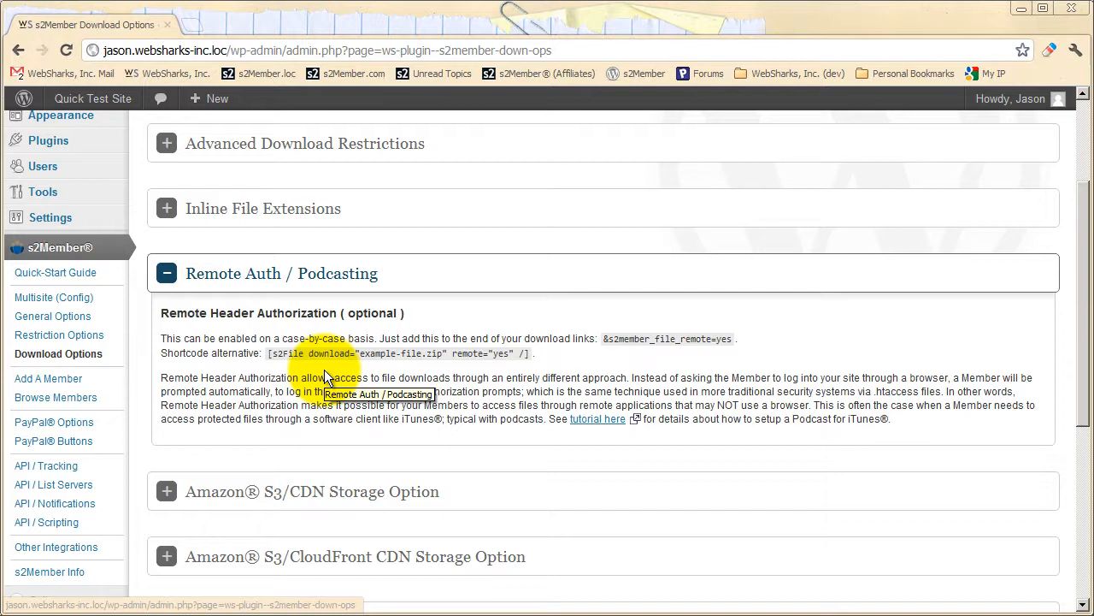
pyautogui.moveTo(337, 313); pyautogui.dragTo(159, 313)
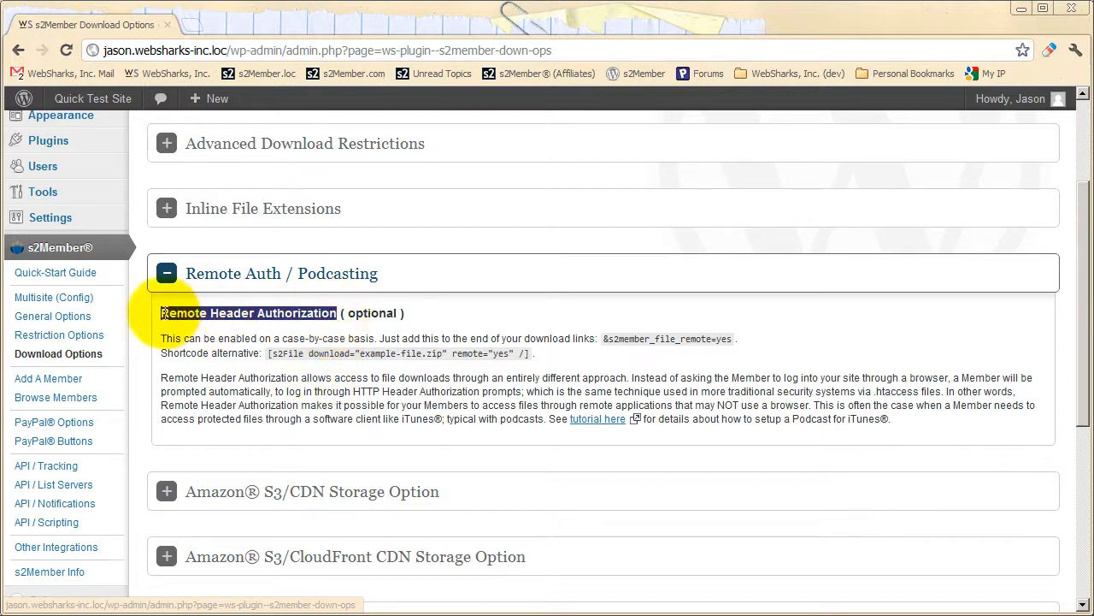
pyautogui.click(252, 366)
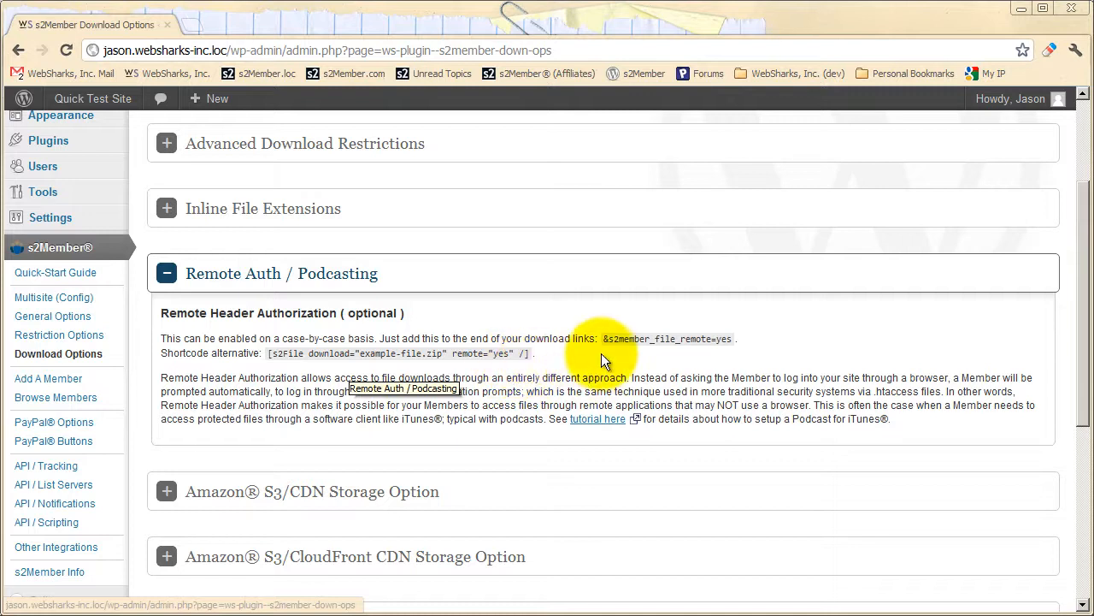
# Highlight the &s2member_file_remote=yes link parameter and return to the start of the File Download Options page.
pyautogui.moveTo(603, 340); pyautogui.dragTo(731, 339)
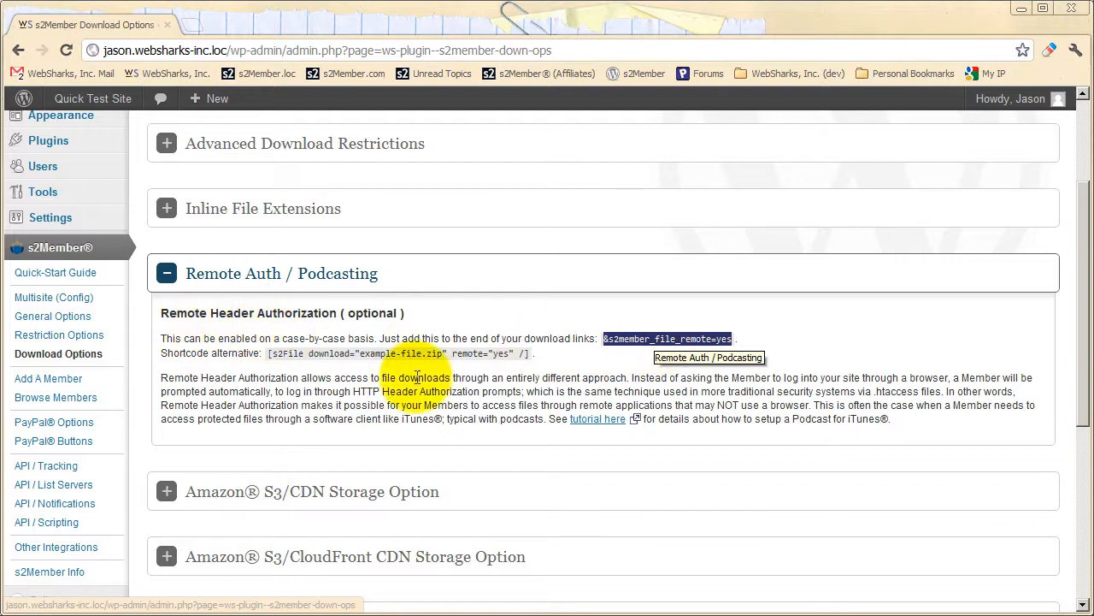
pyautogui.scroll(1, 367, 261)
pyautogui.scroll(1, 359, 244)
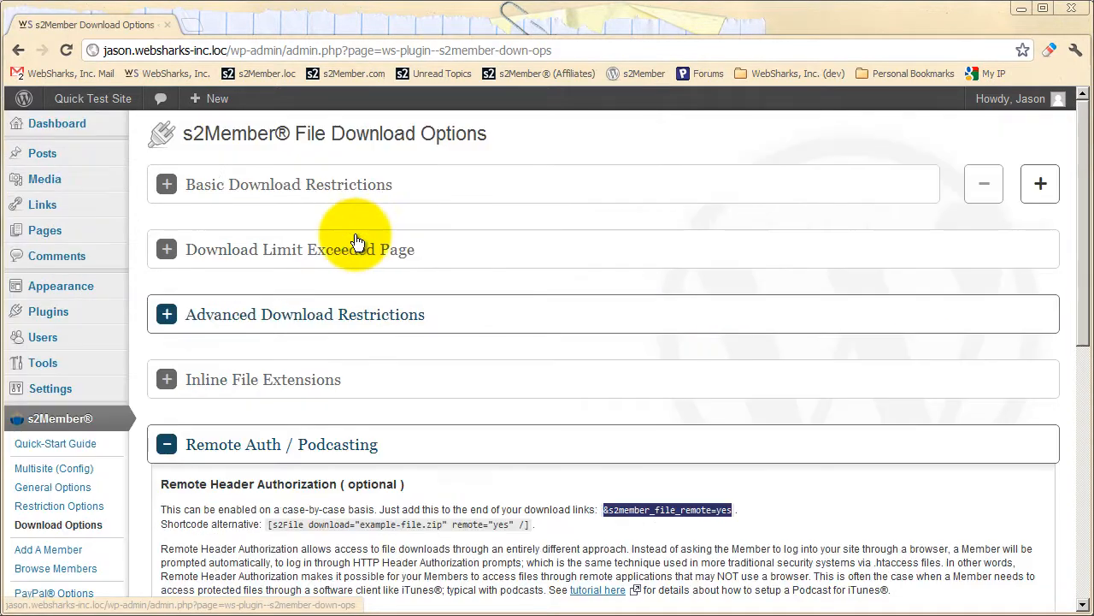
# Review the Basic Download Restrictions section and copy the [s2File download="example-file.zip" remote="yes" /] shortcode from Remote Auth / Podcasting.
pyautogui.click(360, 205)
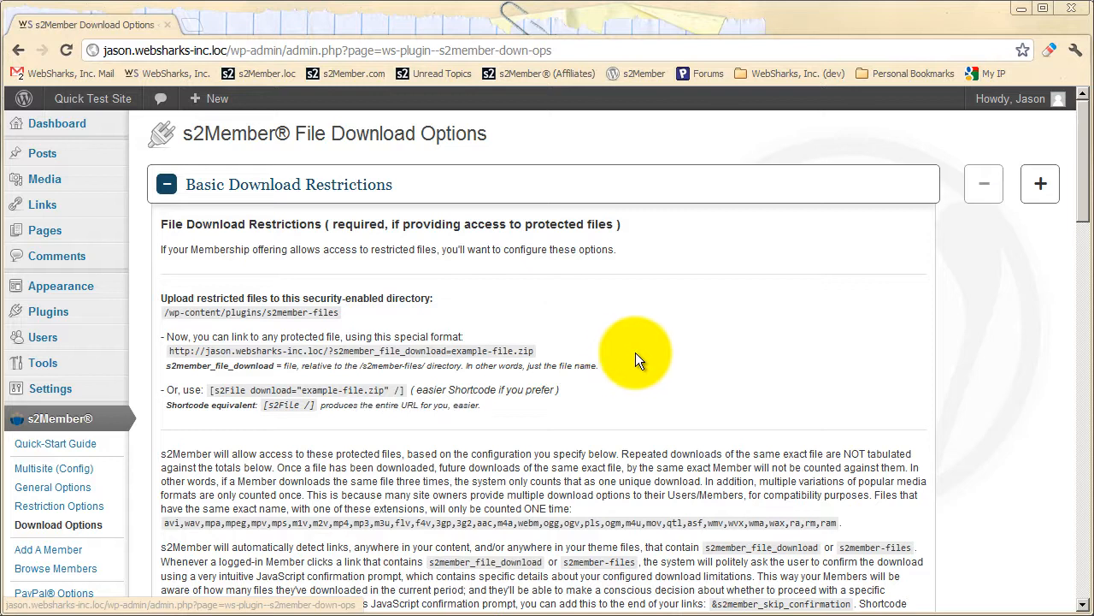
pyautogui.click(295, 185)
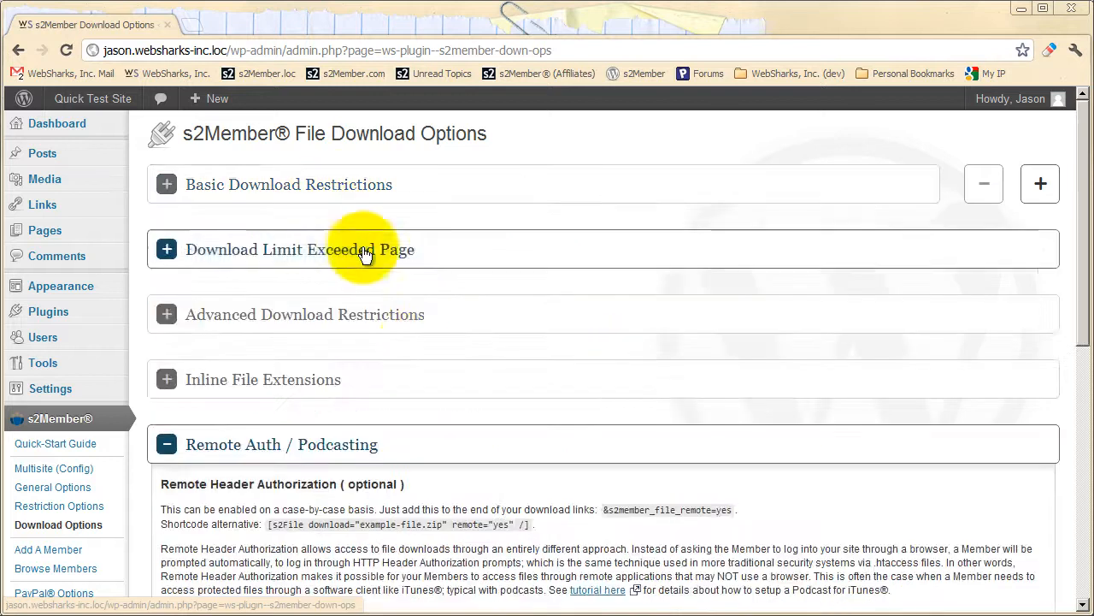
pyautogui.scroll(-2, 347, 224)
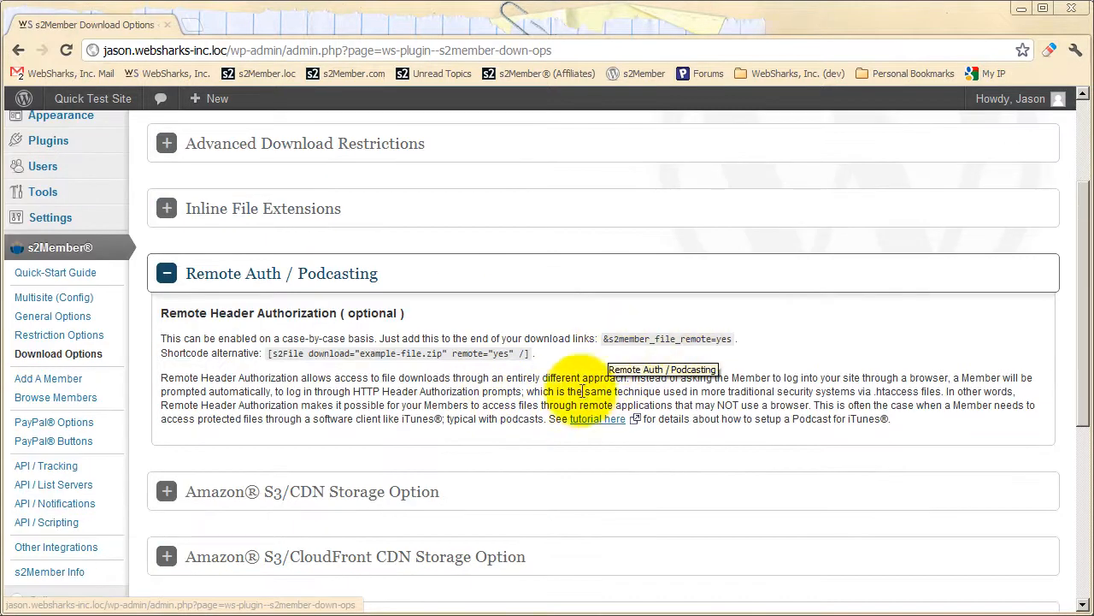
pyautogui.moveTo(266, 355); pyautogui.dragTo(532, 355)
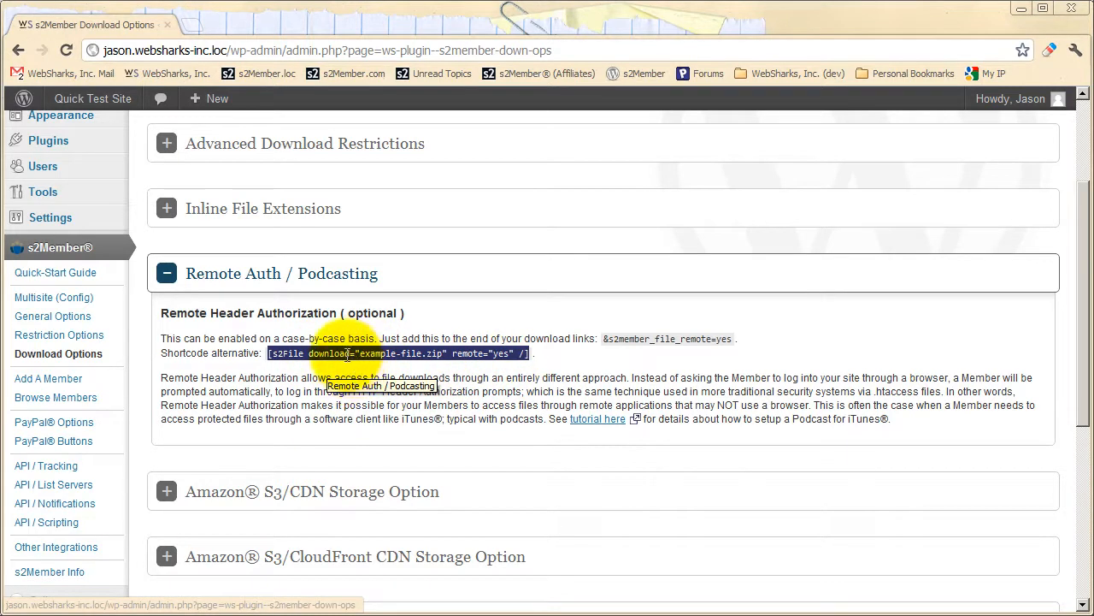
pyautogui.rightClick(351, 354)
pyautogui.click(377, 366)
pyautogui.scroll(2, 196, 436)
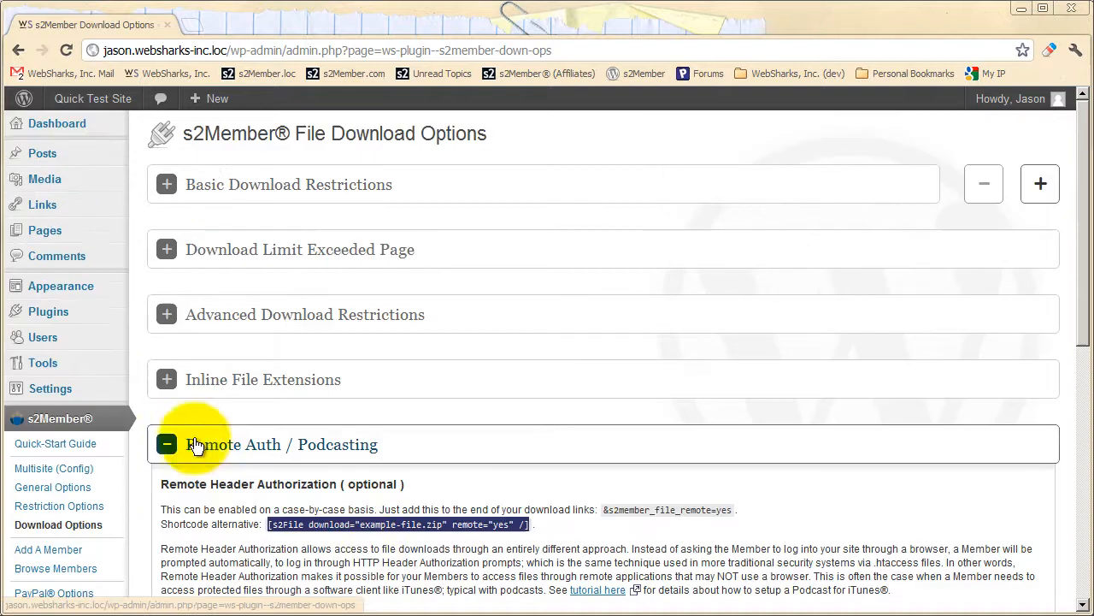
# Open the Test Page for editing and highlight the [s2File download="example-file.zip" remote="yes" /] shortcode in its link, then clear the selection.
pyautogui.click(52, 231)
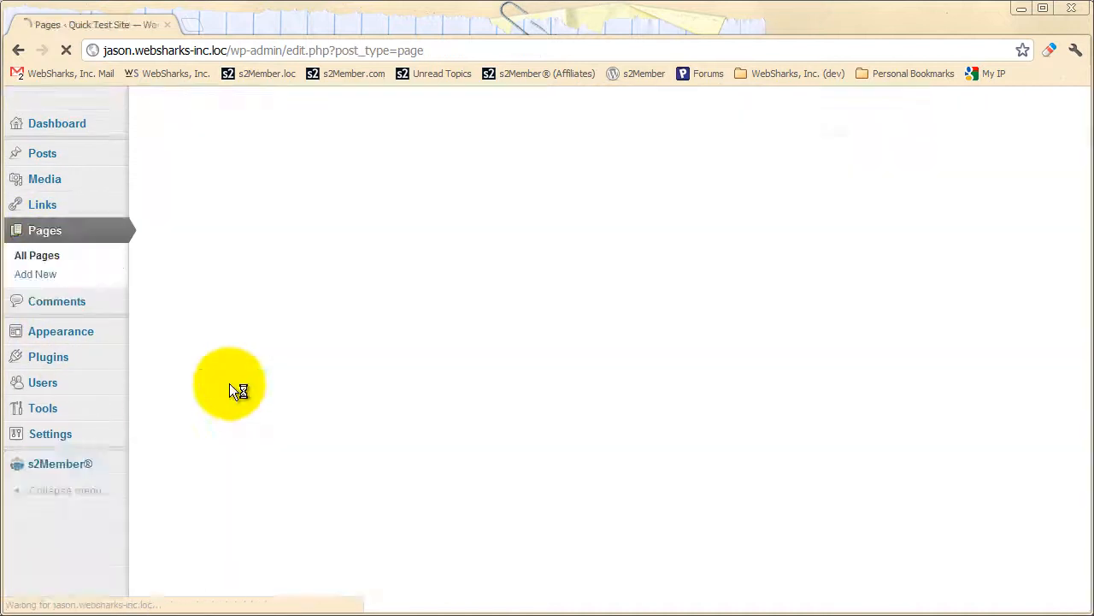
pyautogui.click(189, 363)
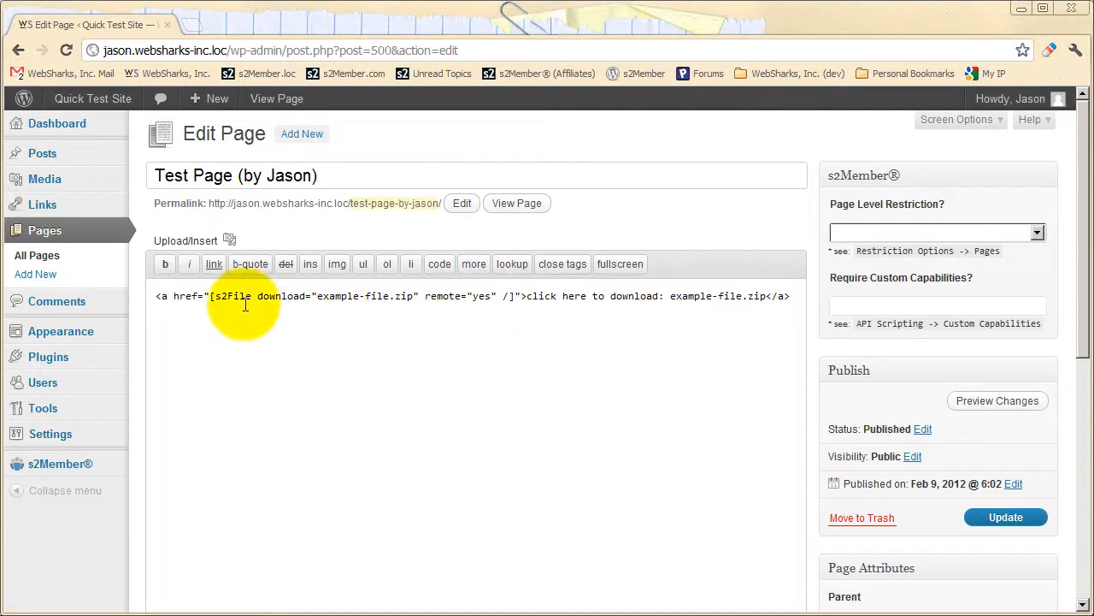
pyautogui.moveTo(211, 296); pyautogui.dragTo(516, 296)
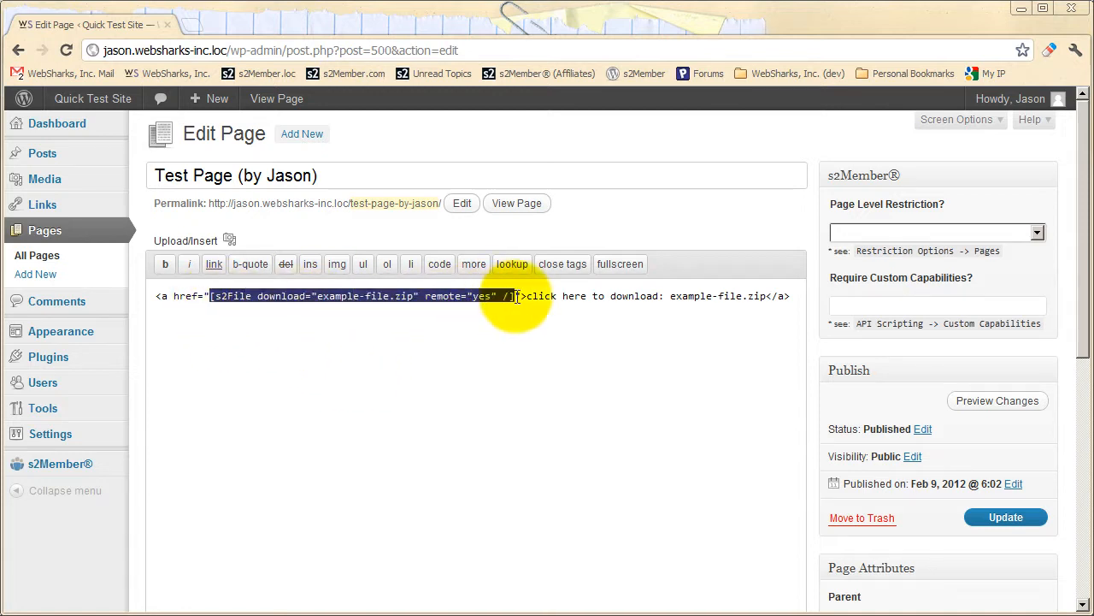
pyautogui.click(381, 364)
# Log out of the site and open the public Test Page as a logged-out visitor.
pyautogui.moveTo(1023, 112)
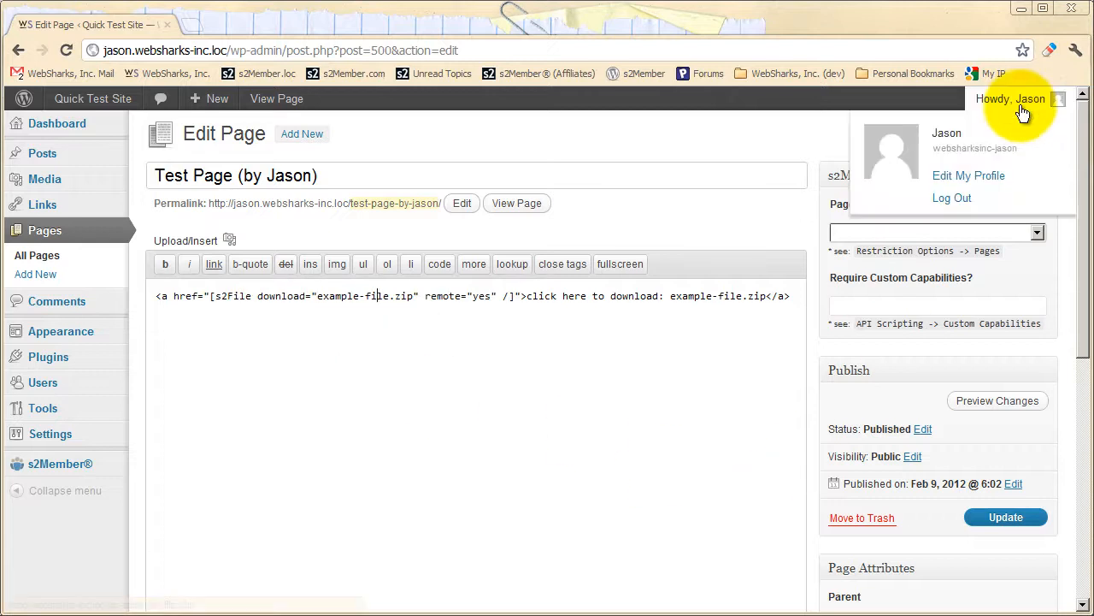
pyautogui.click(962, 198)
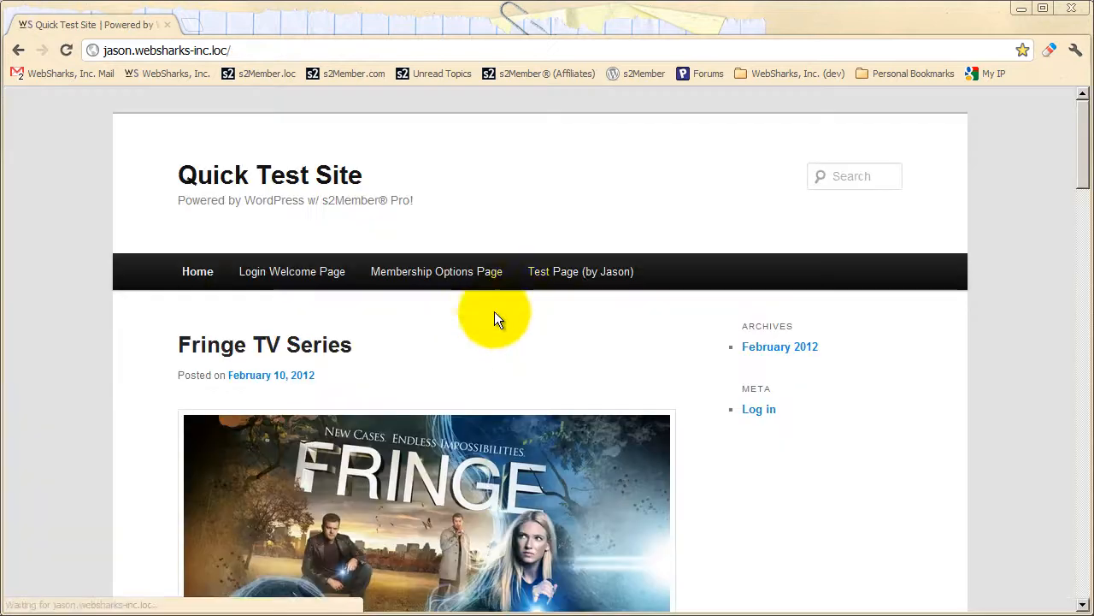
pyautogui.click(564, 276)
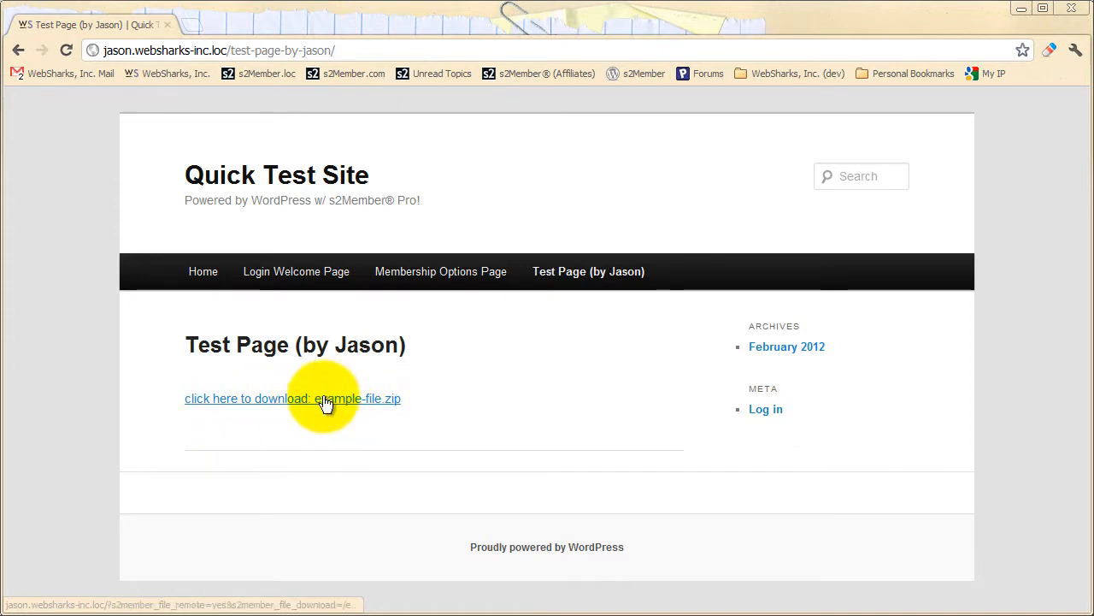
# Follow the example-file.zip download link to view the authentication prompt, cancel it, and return to the Test Page.
pyautogui.click(363, 402)
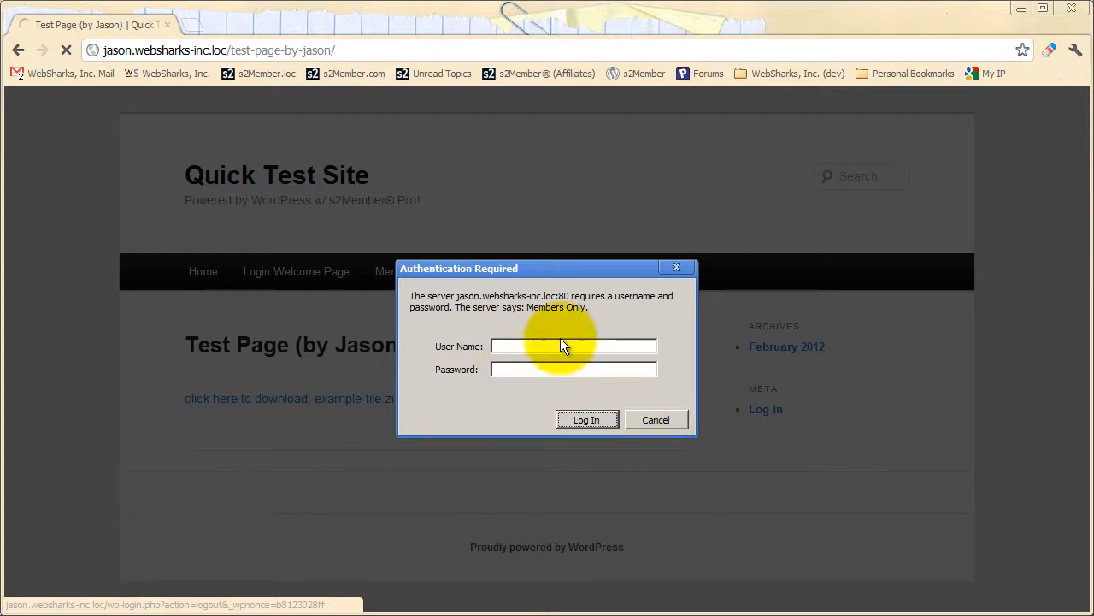
pyautogui.click(657, 420)
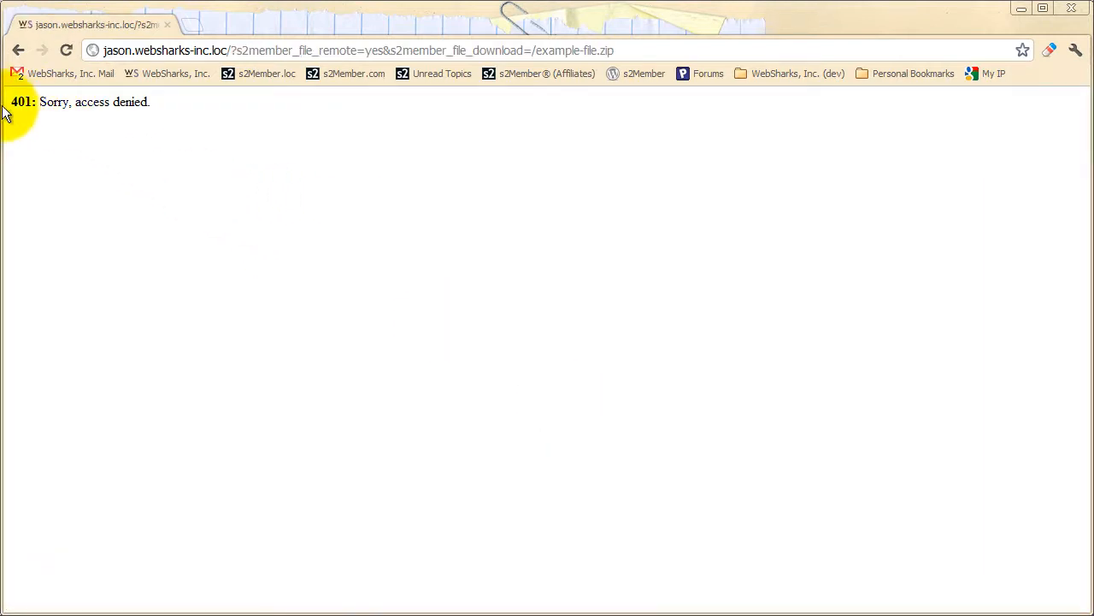
pyautogui.click(19, 51)
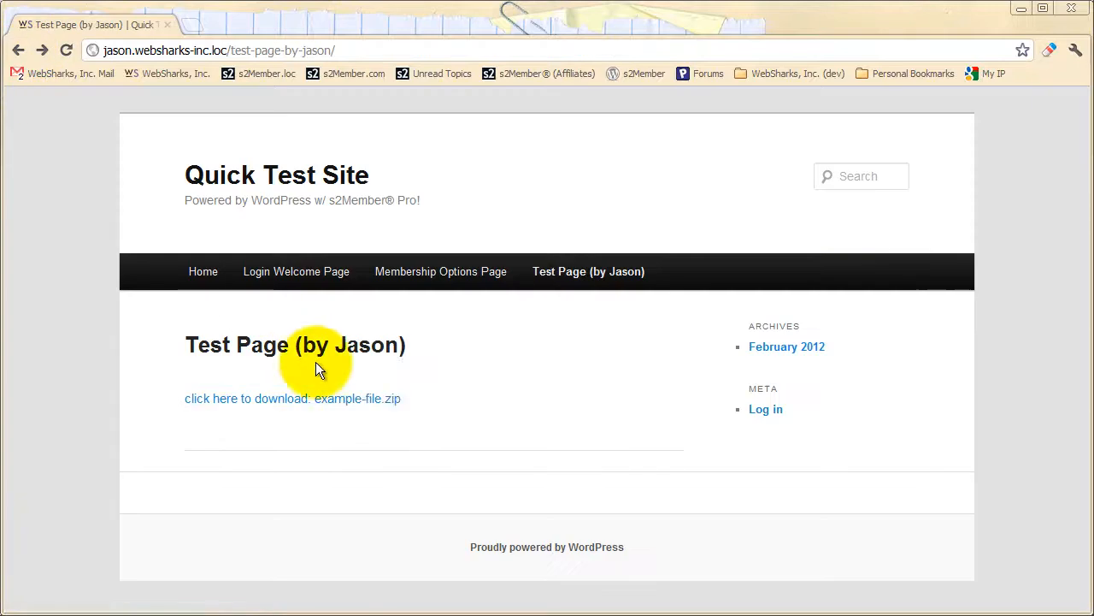
# Copy the example-file.zip link address and load it in a new tab after closing the Test Page.
pyautogui.rightClick(350, 405)
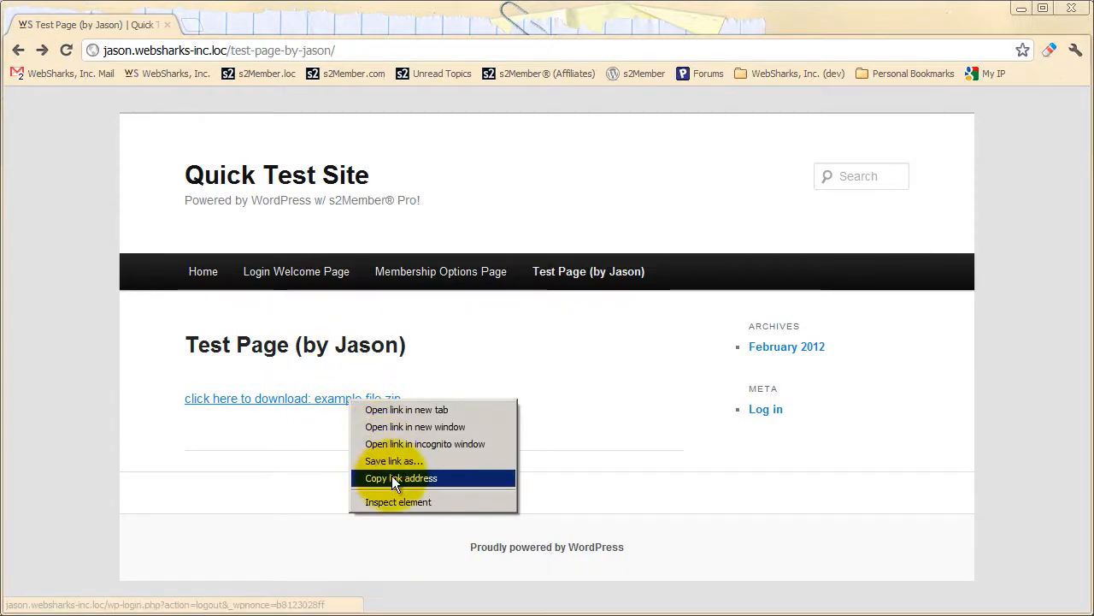
pyautogui.click(392, 477)
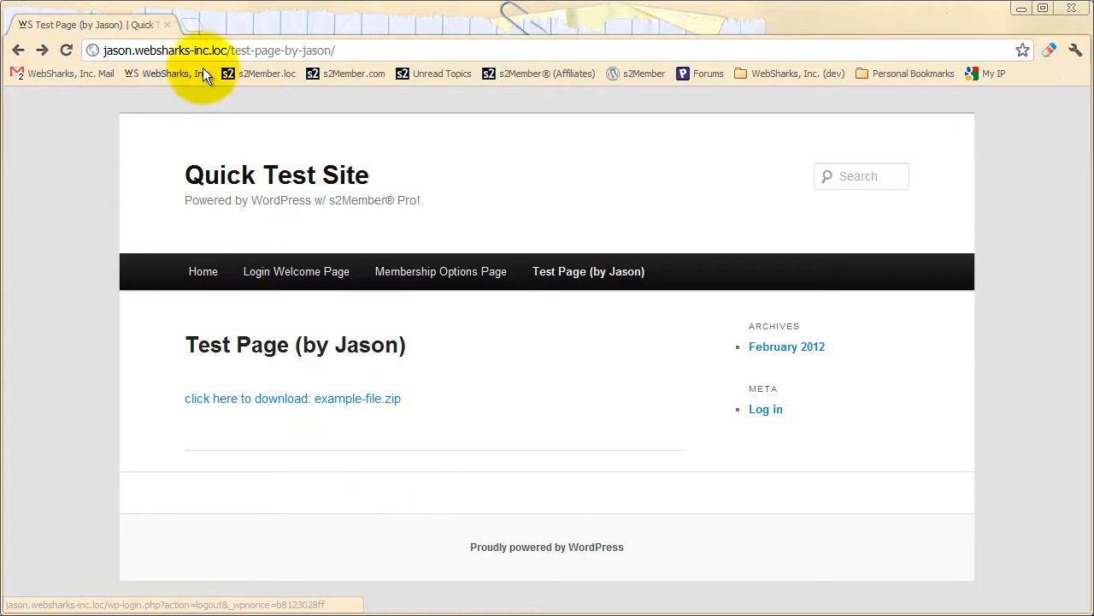
pyautogui.click(190, 26)
pyautogui.click(168, 24)
pyautogui.rightClick(293, 53)
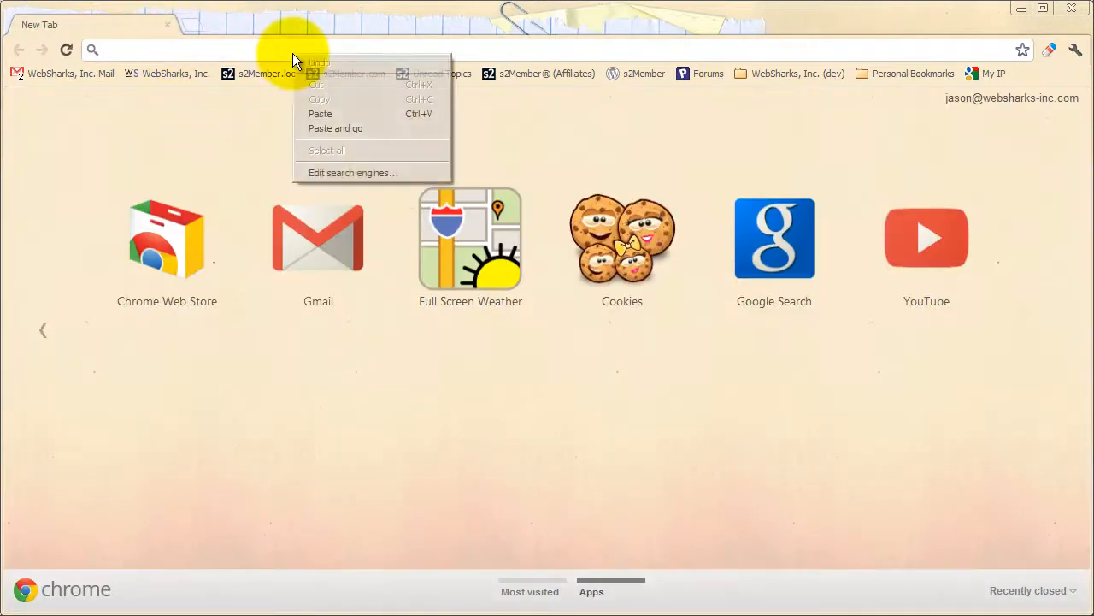
pyautogui.click(318, 115)
pyautogui.click(307, 130)
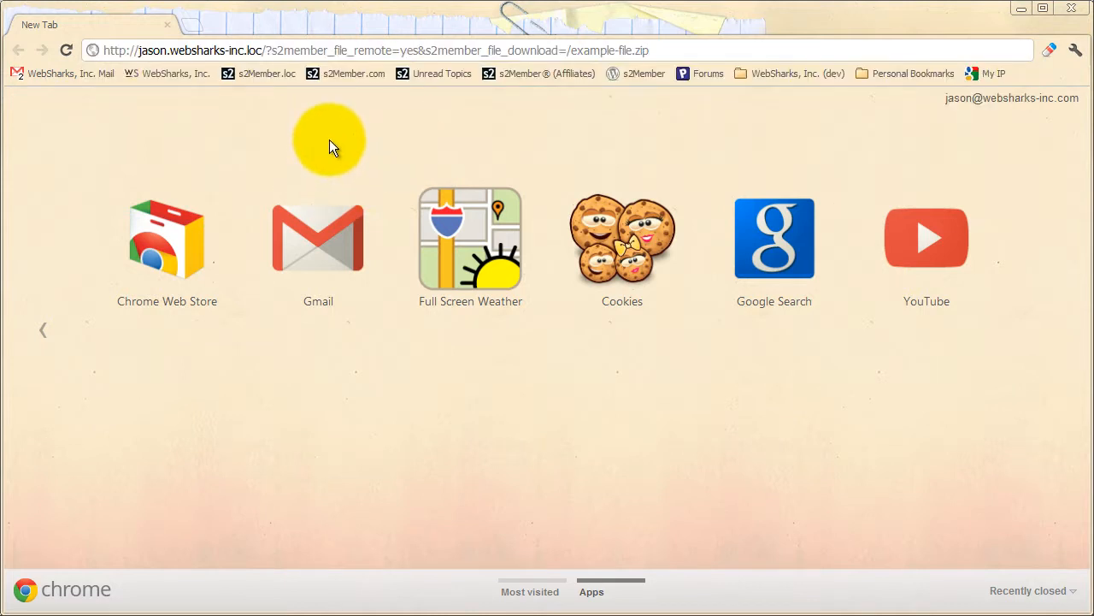
pyautogui.click(684, 48)
pyautogui.press('Return')
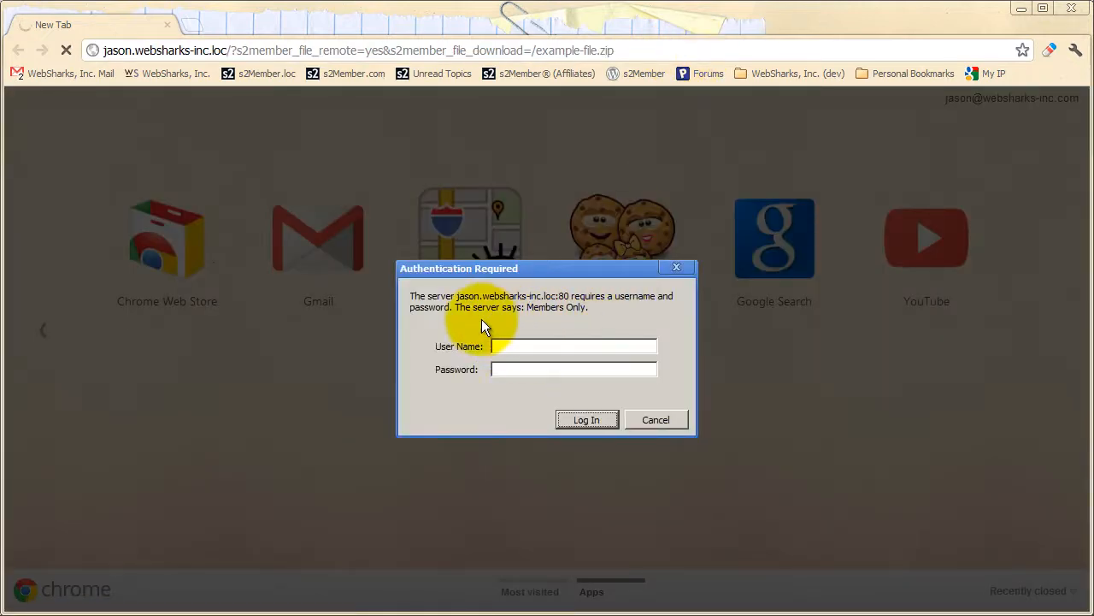
# Log in at the Authentication Required prompt with the account's user name and password.
pyautogui.click(570, 352)
pyautogui.write('websharksi')
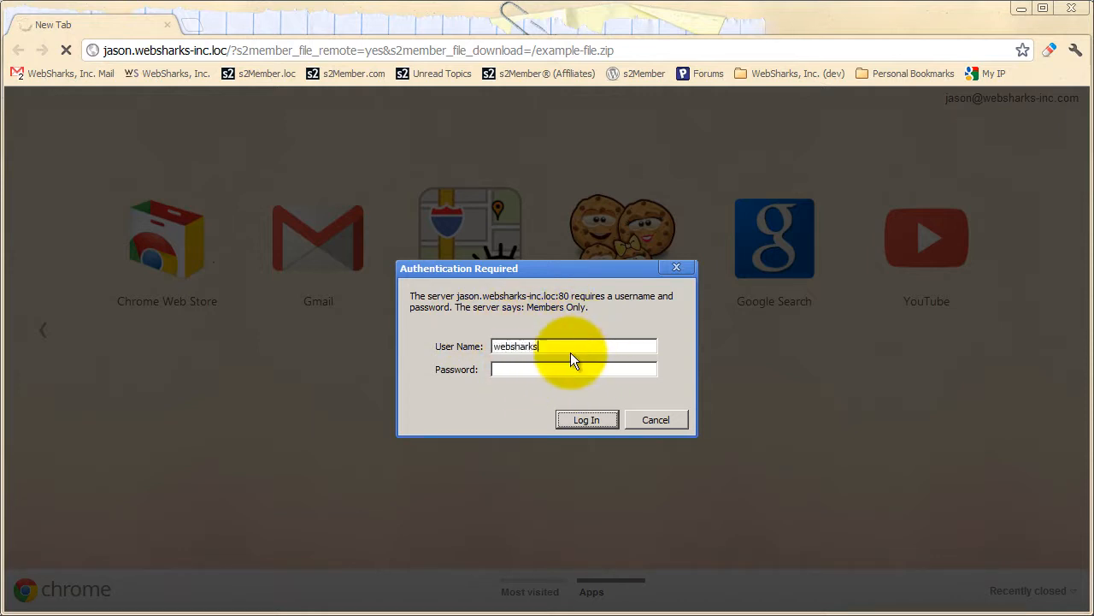
pyautogui.write('nc-jason')
pyautogui.press('Tab')
pyautogui.write('********')
pyautogui.press('Return')
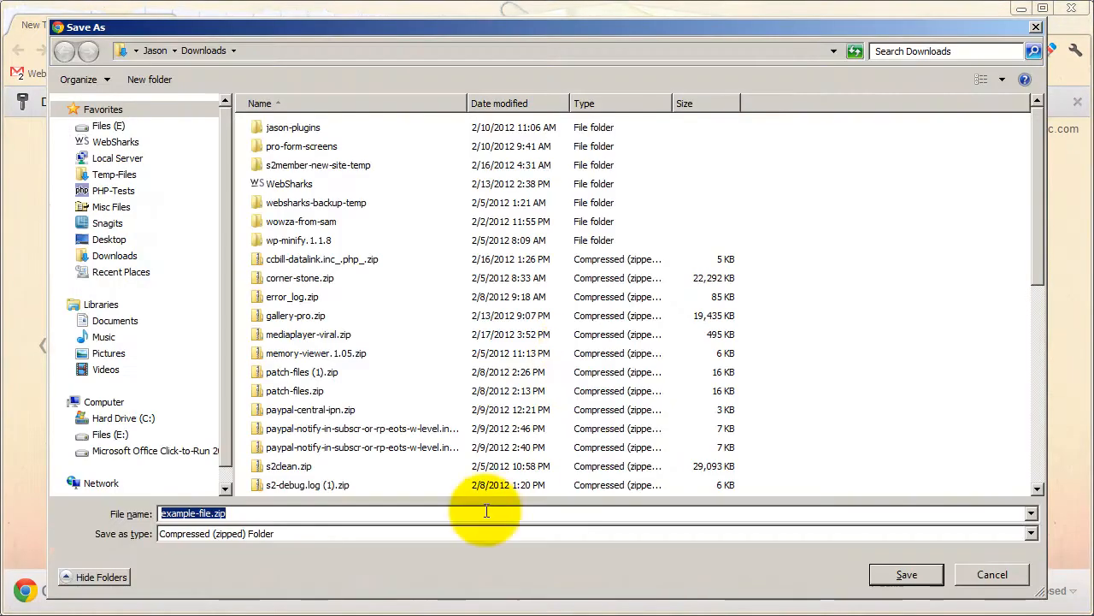
# Save example-file.zip to the Downloads folder and dismiss the browser's offer to store the password.
pyautogui.click(902, 573)
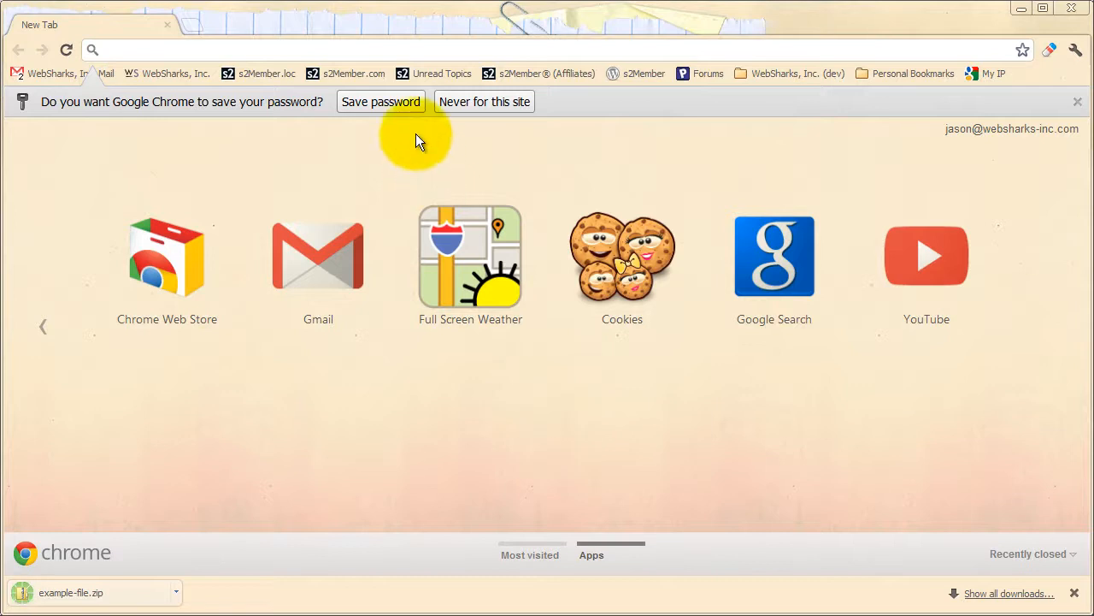
pyautogui.click(1077, 102)
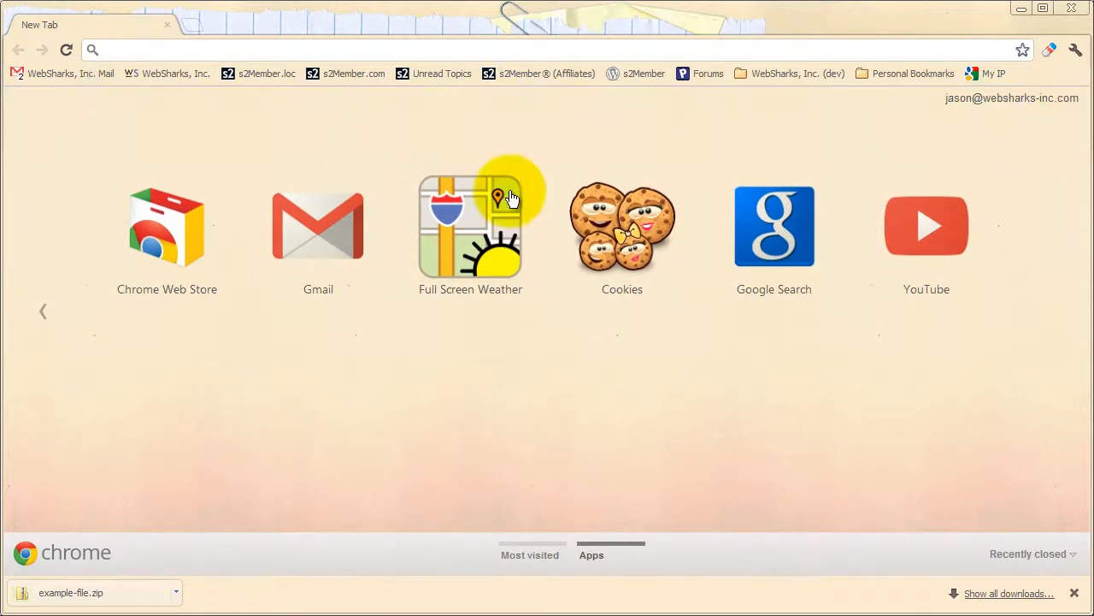
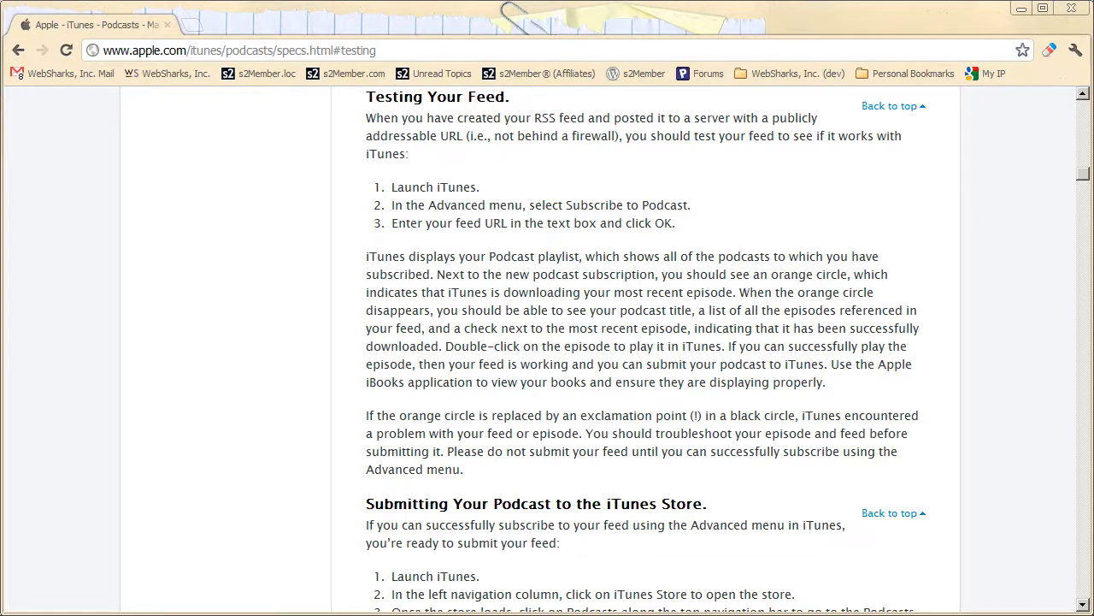
# Switch to FileZilla and open the remote wp-content/plugins/s2member-files folder.
pyautogui.click(170, 615)
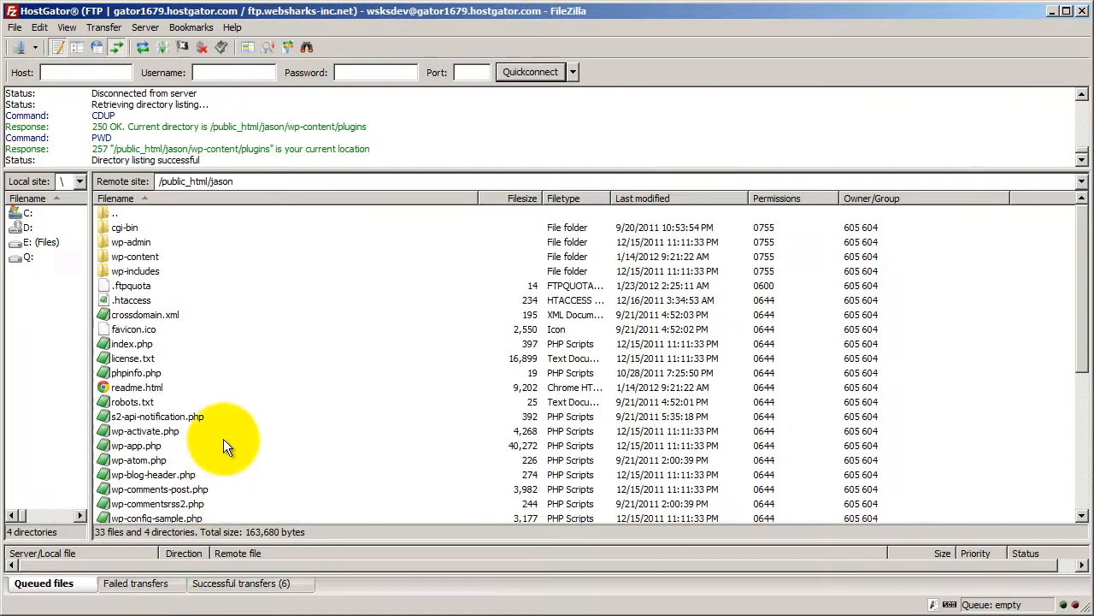
pyautogui.click(975, 332)
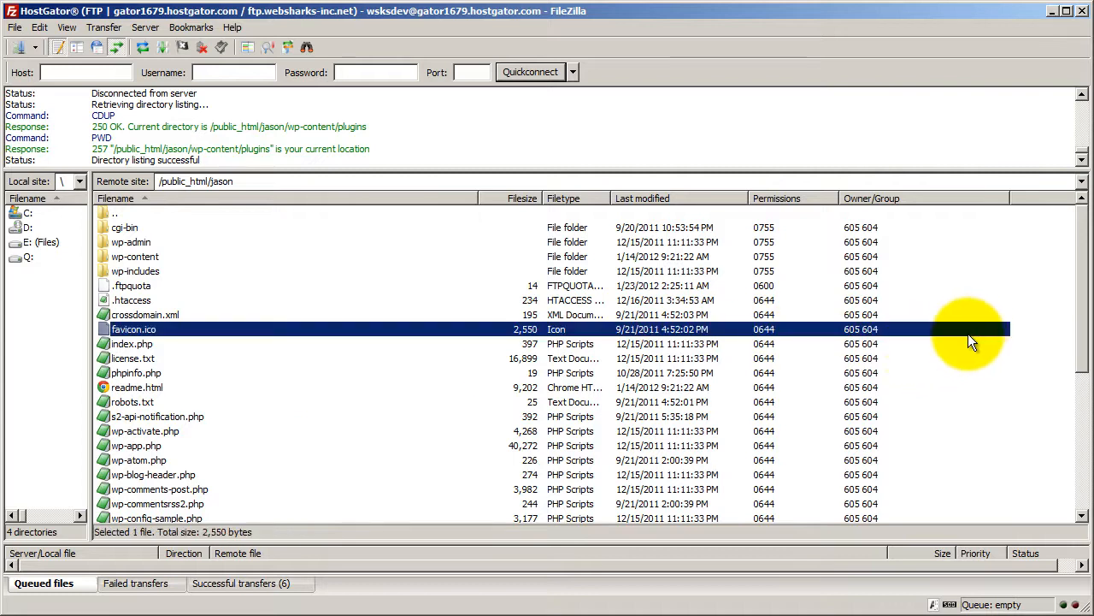
pyautogui.click(1026, 324)
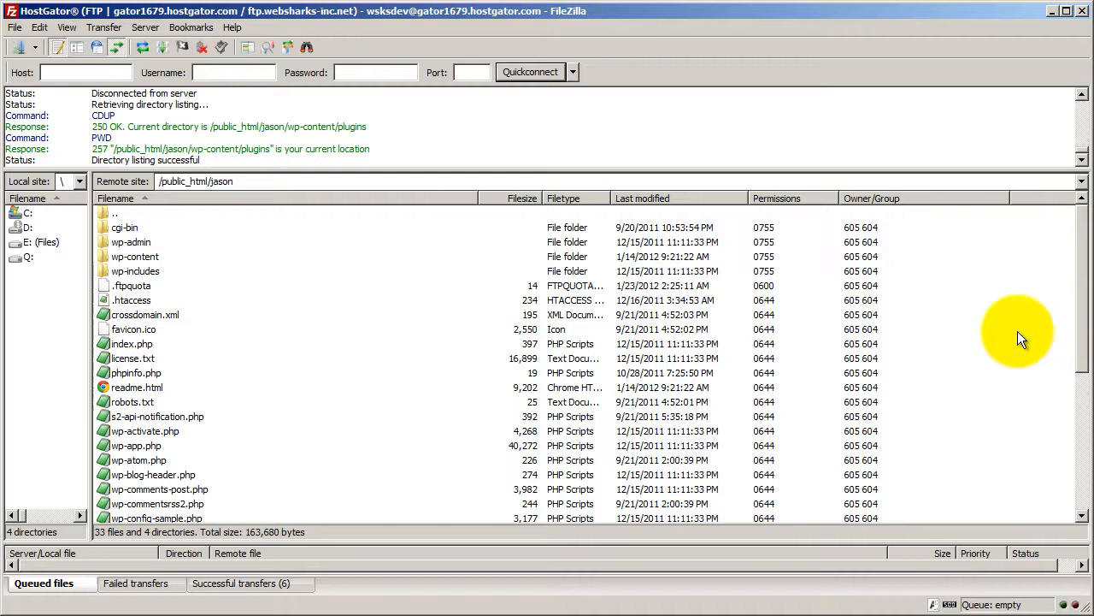
pyautogui.click(127, 258)
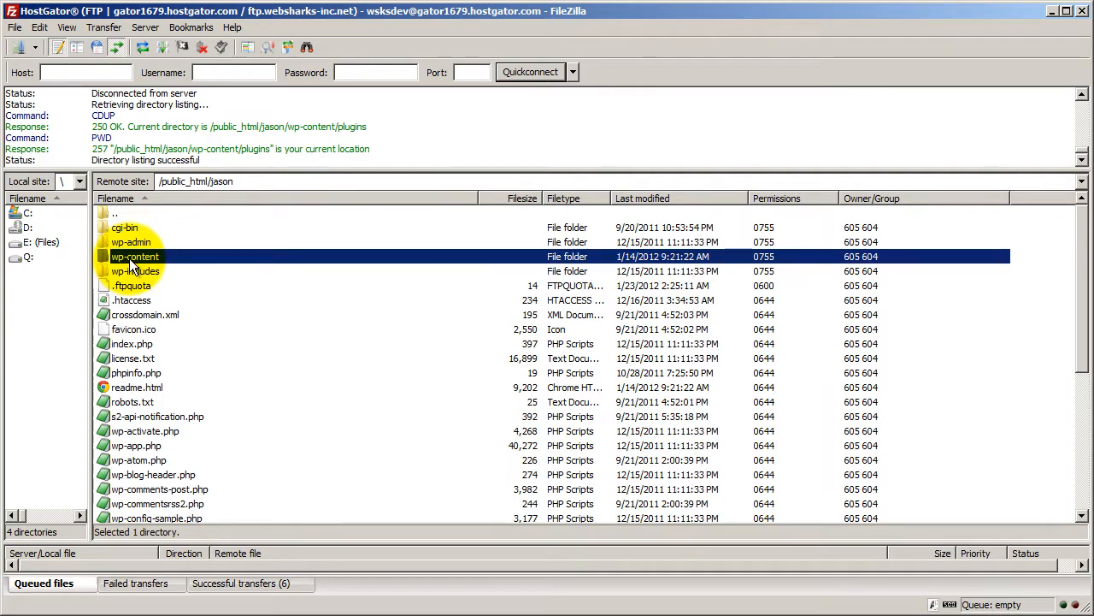
pyautogui.doubleClick(131, 261)
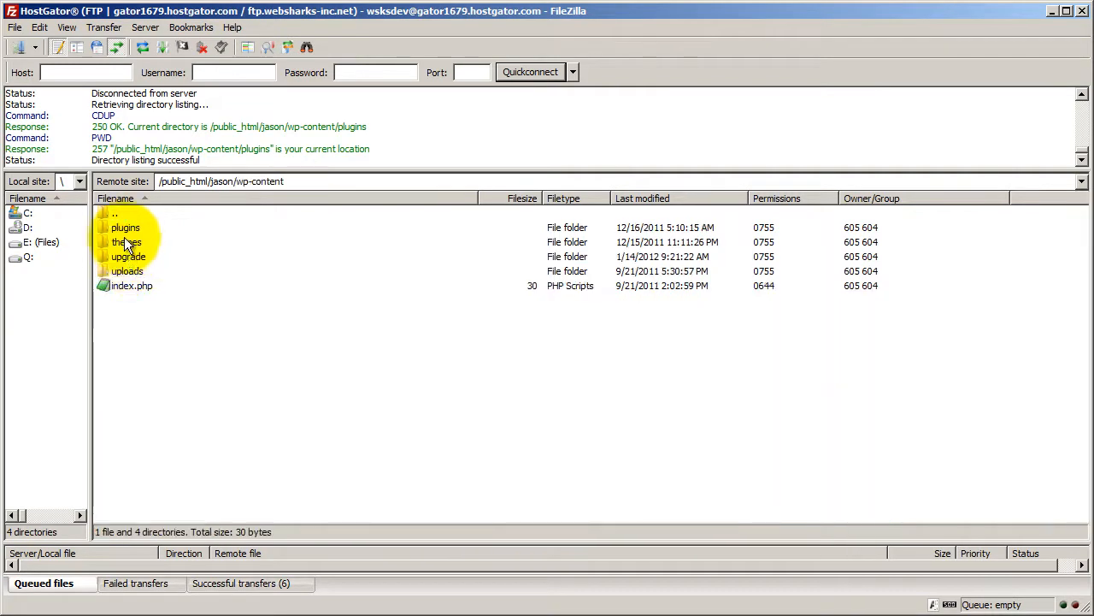
pyautogui.doubleClick(123, 228)
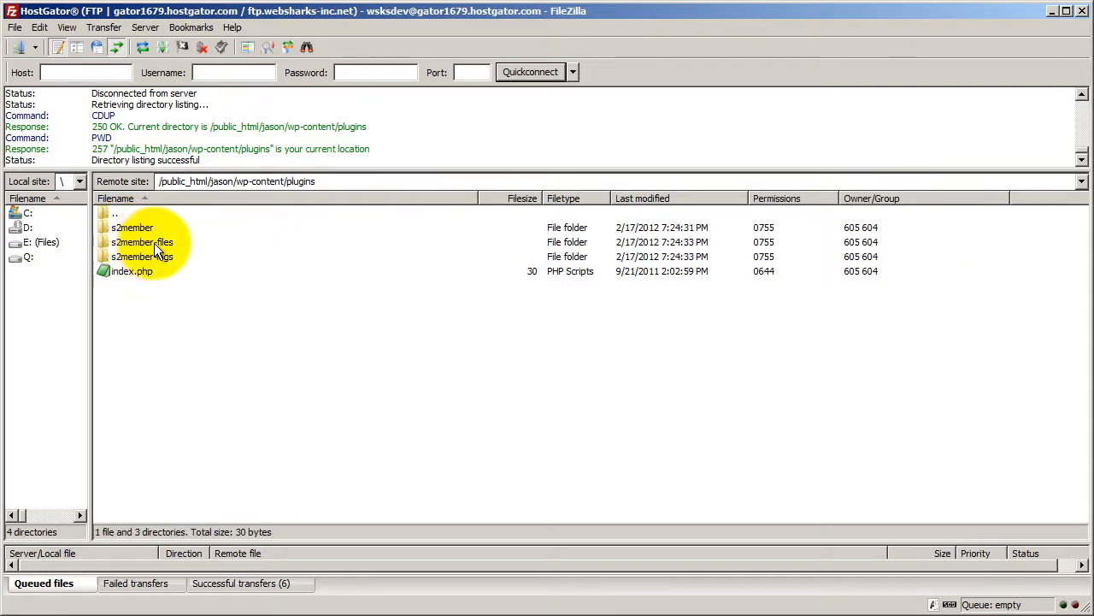
pyautogui.click(146, 243)
pyautogui.doubleClick(145, 243)
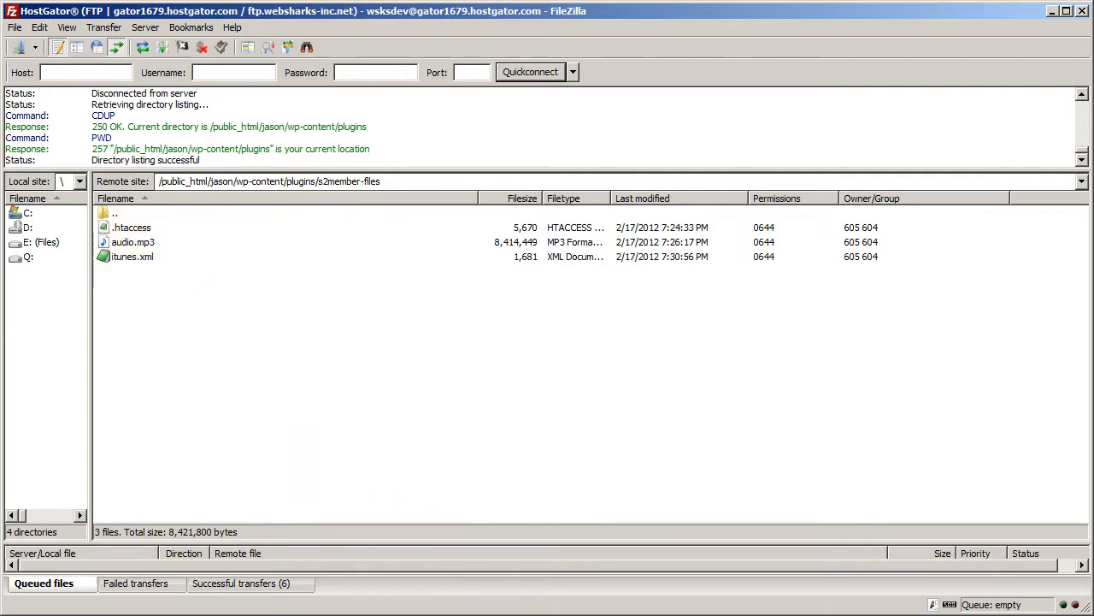
# Switch to EditPad Pro and examine the channel details and item entry in itunes.xml.
pyautogui.click(562, 614)
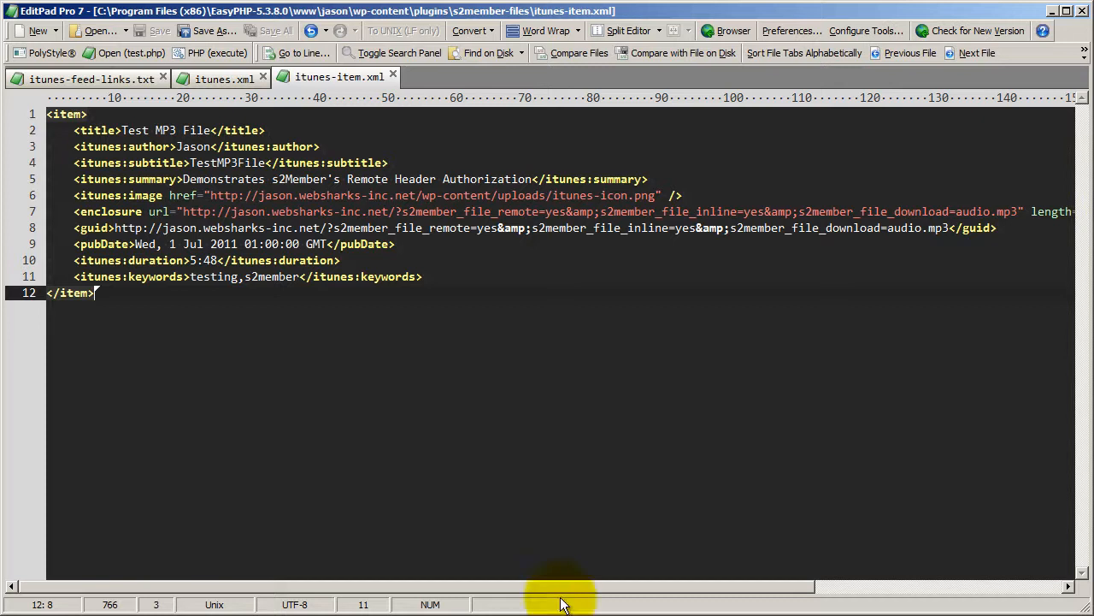
pyautogui.click(211, 83)
pyautogui.scroll(1, 229, 236)
pyautogui.scroll(-1, 231, 235)
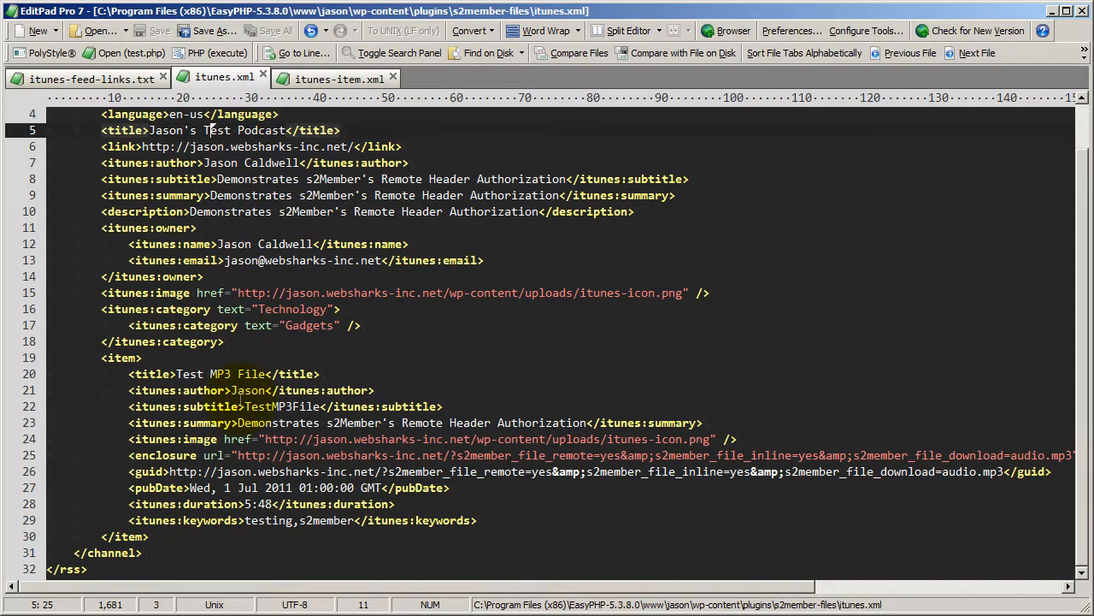
pyautogui.scroll(1, 241, 394)
pyautogui.scroll(-1, 291, 321)
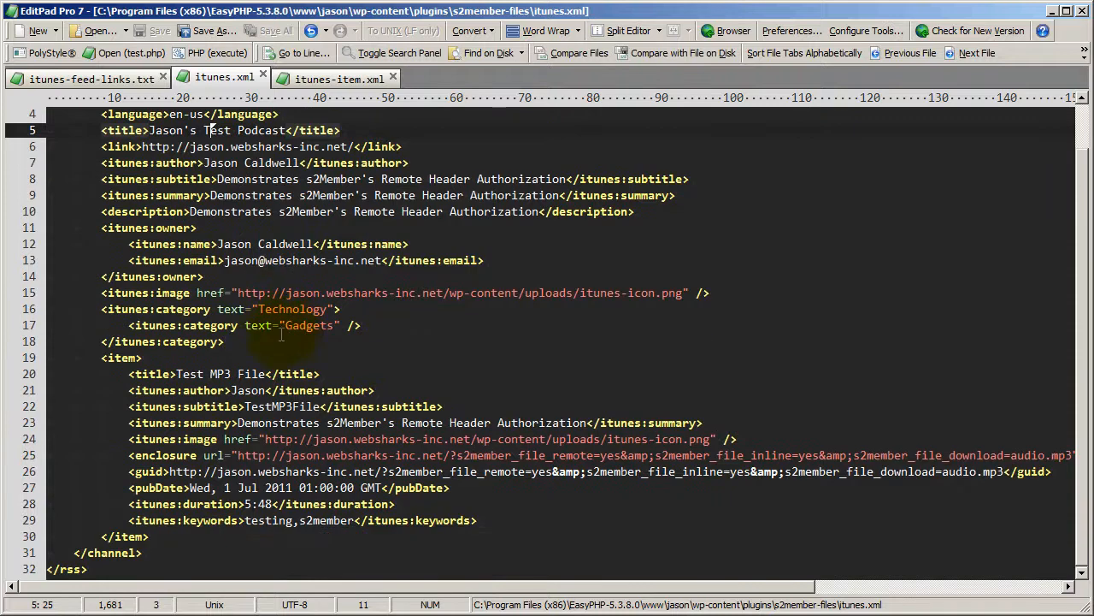
pyautogui.scroll(1, 266, 320)
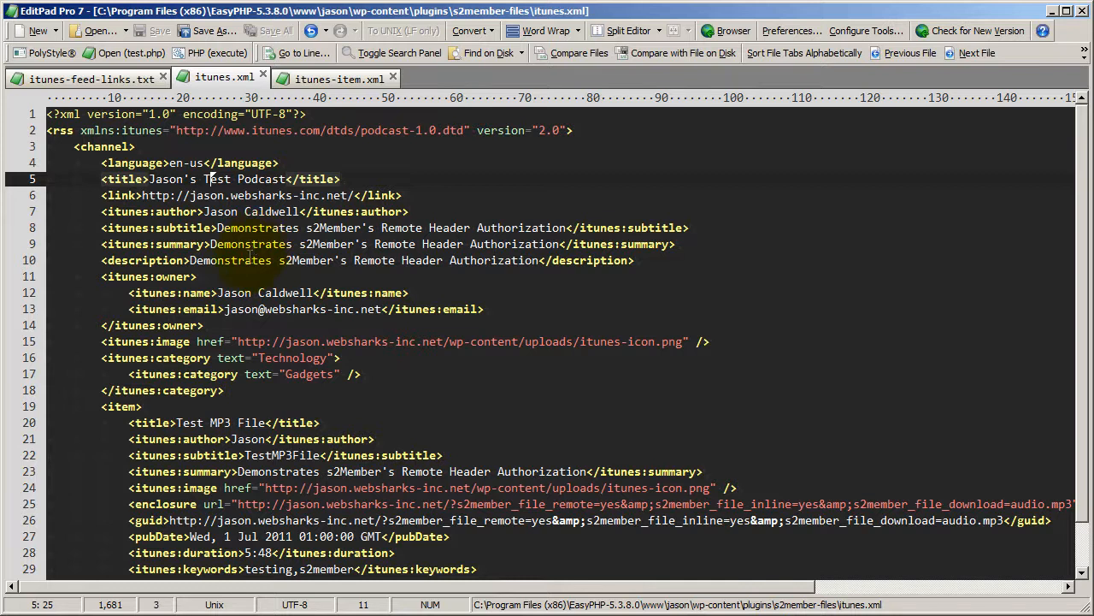
pyautogui.scroll(-1, 156, 295)
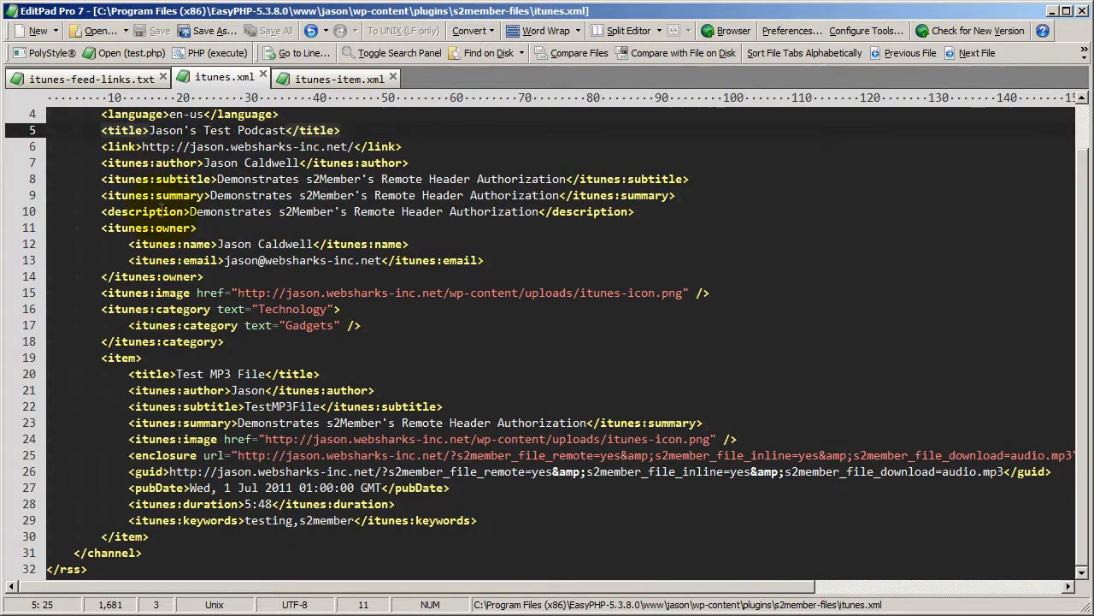
pyautogui.scroll(1, 154, 295)
pyautogui.scroll(-1, 152, 297)
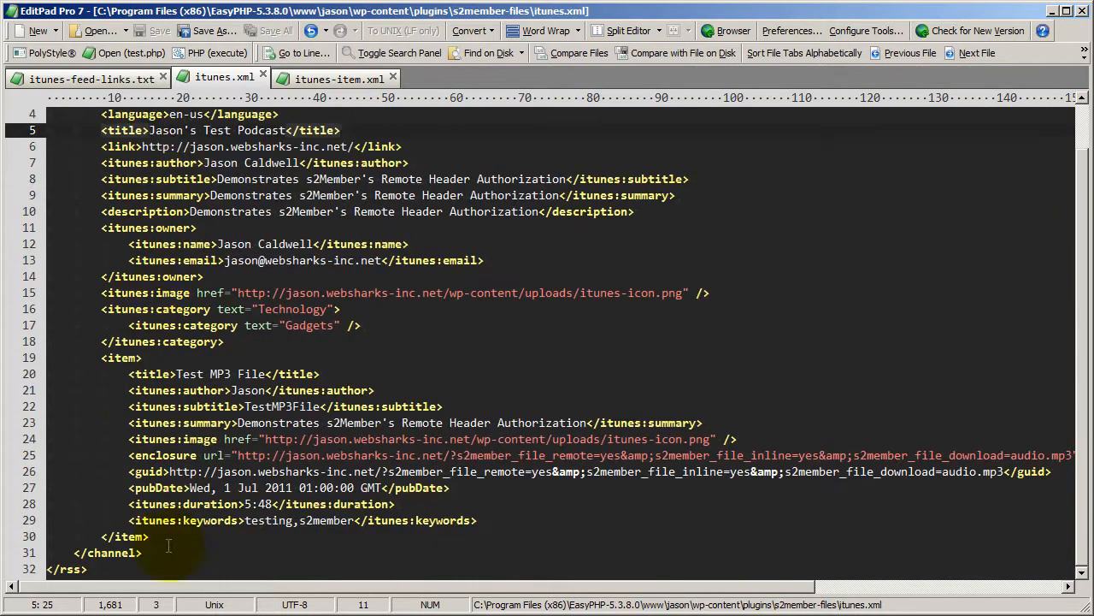
# Highlight the complete item block in itunes.xml, deselect it, and return to the start of the file.
pyautogui.moveTo(154, 536); pyautogui.dragTo(19, 359)
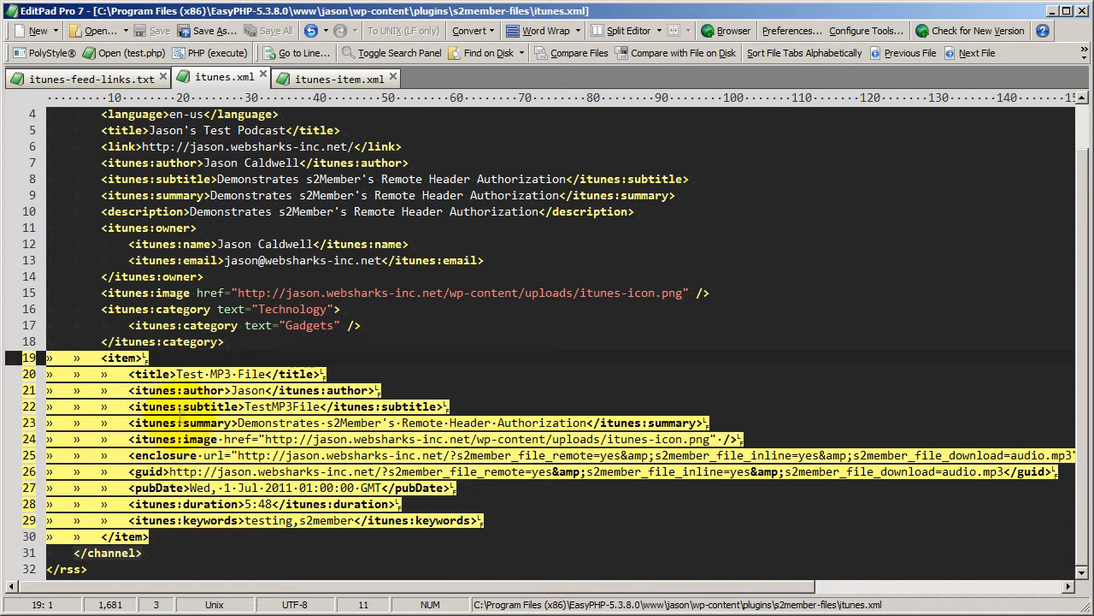
pyautogui.click(182, 406)
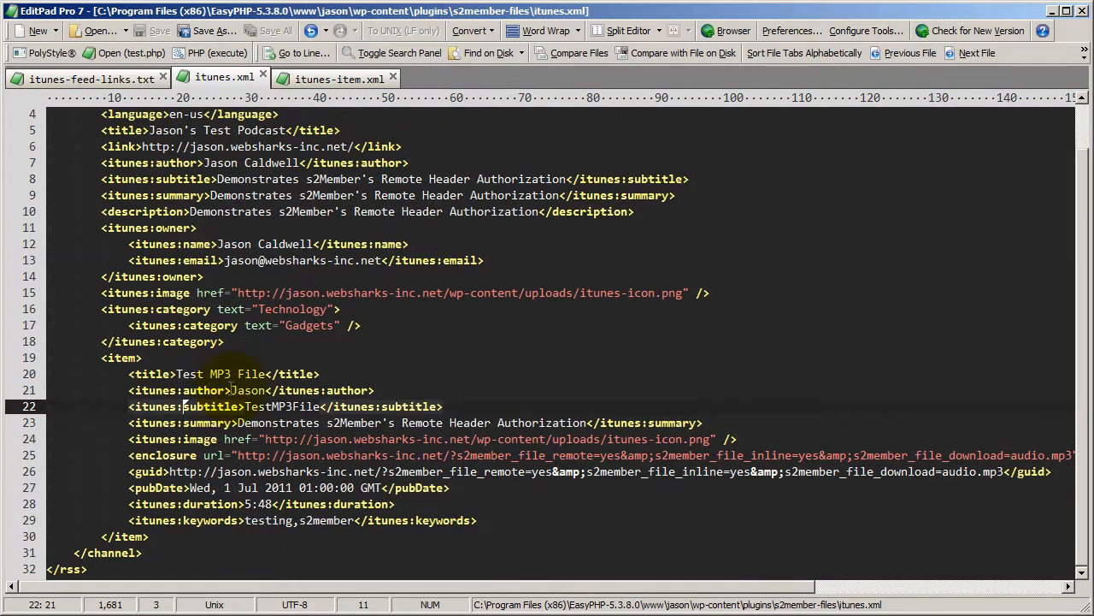
pyautogui.scroll(1, 231, 390)
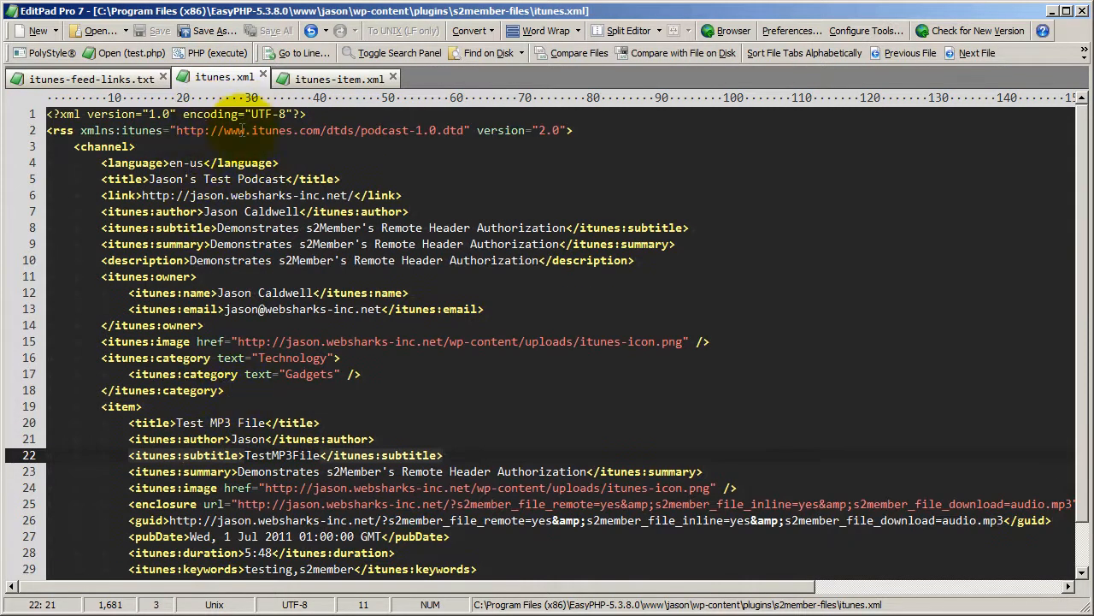
# Duplicate the item block twice below the original in itunes-item.xml, leaving a blank line between entries.
pyautogui.click(312, 80)
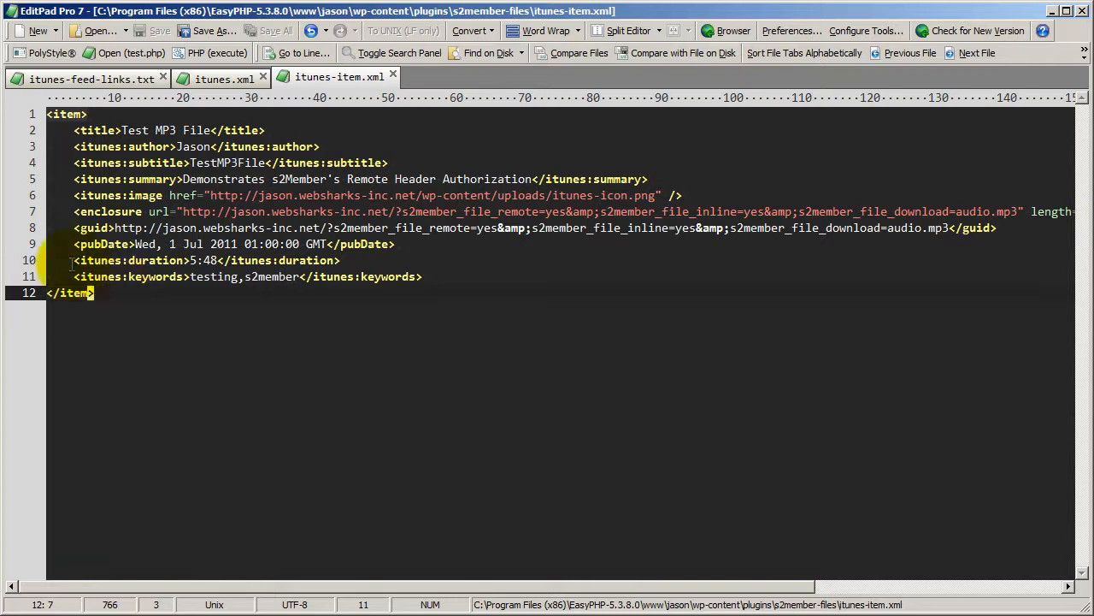
pyautogui.hotkey('ctrl', 'a')
pyautogui.hotkey('ctrl', 'c')
pyautogui.click(115, 301)
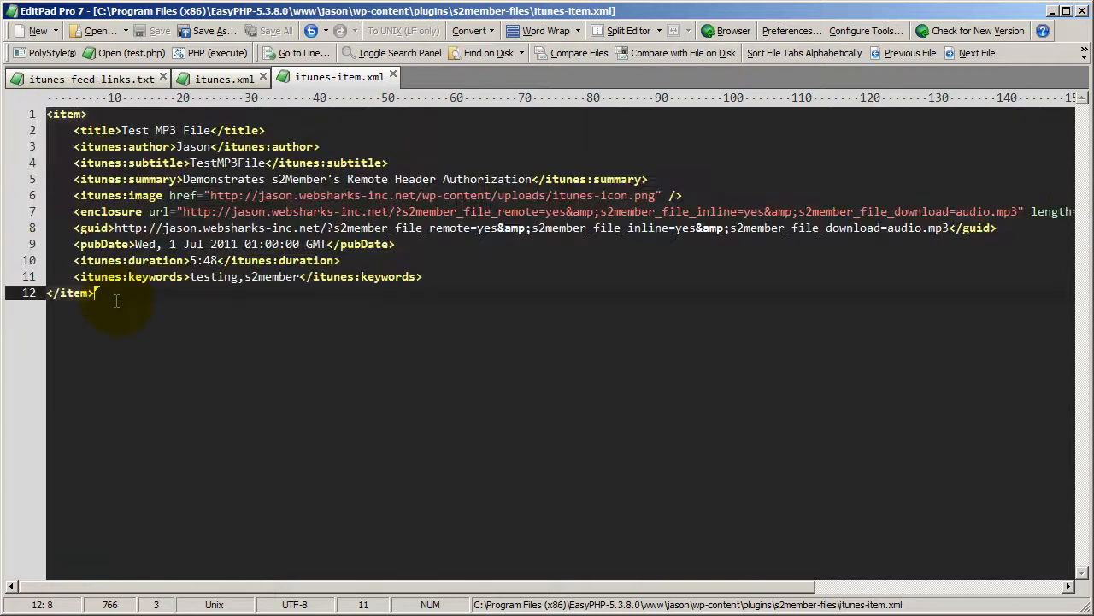
pyautogui.press('Return')
pyautogui.press('Return')
pyautogui.hotkey('ctrl', 'v')
pyautogui.press('Return')
pyautogui.press('Return')
pyautogui.hotkey('ctrl', 'v')
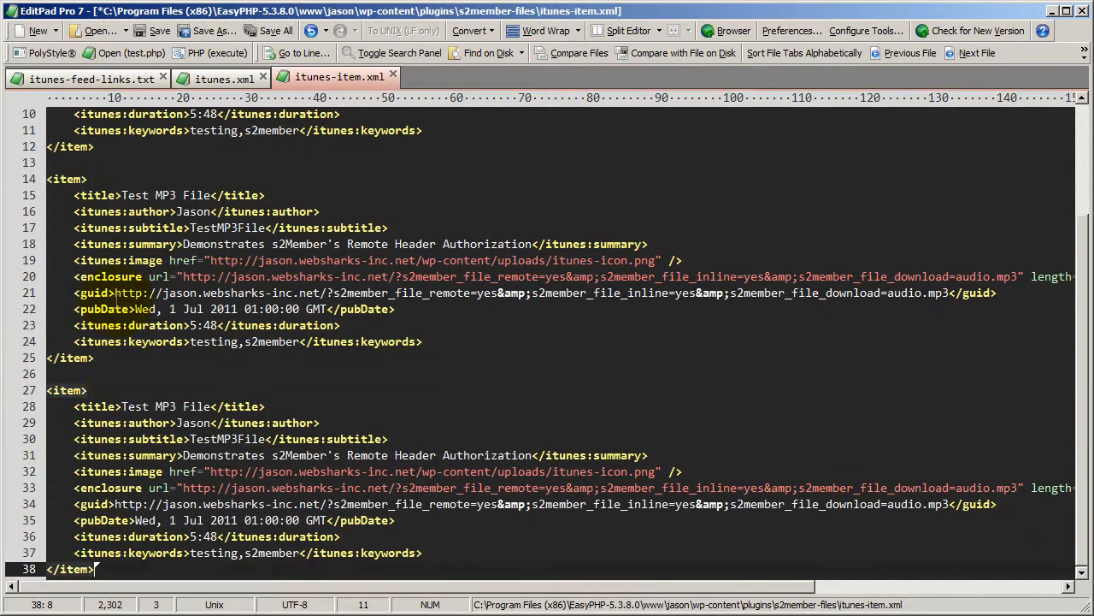
# Undo the duplicated item blocks and their added line breaks in itunes-item.xml.
pyautogui.scroll(3, 193, 352)
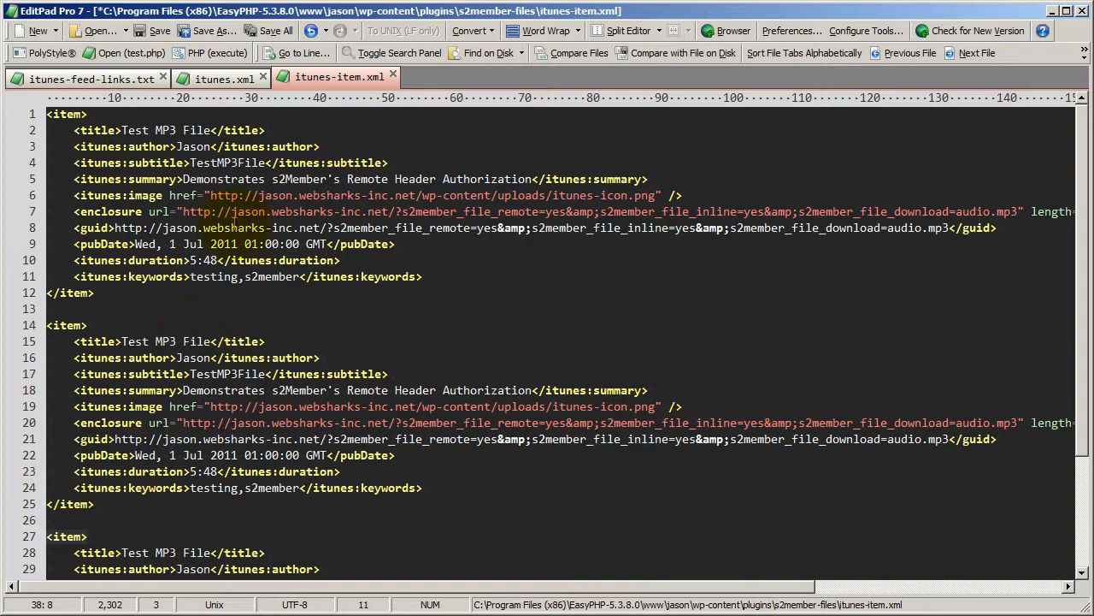
pyautogui.click(313, 29)
pyautogui.click(314, 29)
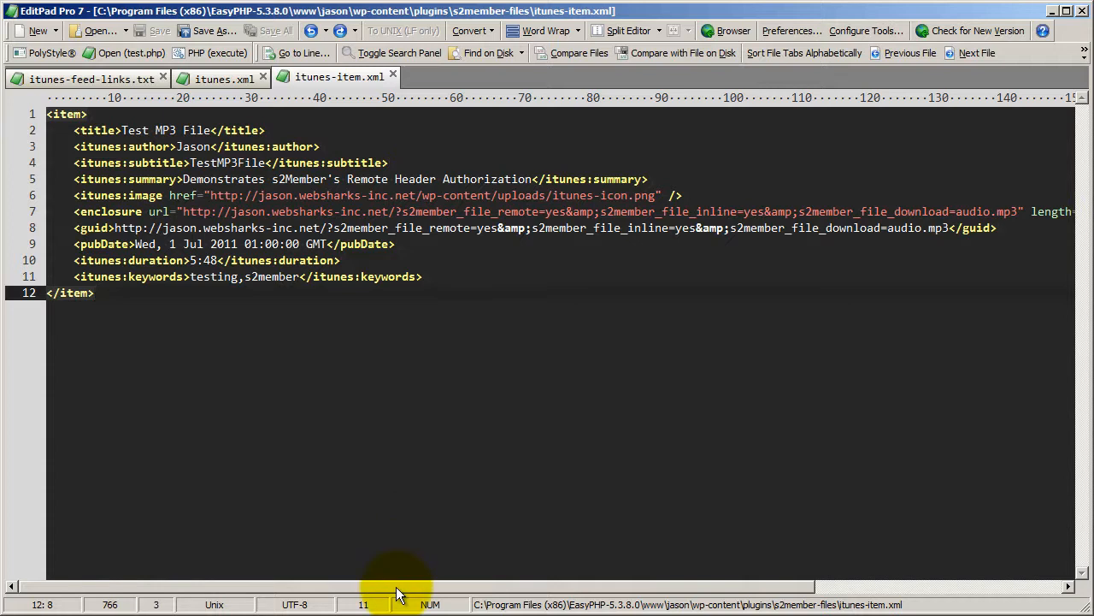
# Highlight the enclosure URL's s2member_file_remote=yes parameter and the &amp; separator after it in itunes-item.xml.
pyautogui.moveTo(395, 592)
pyautogui.mouseDown()
pyautogui.moveTo(437, 590)
pyautogui.moveTo(377, 587)
pyautogui.moveTo(431, 579)
pyautogui.moveTo(402, 580)
pyautogui.mouseUp()
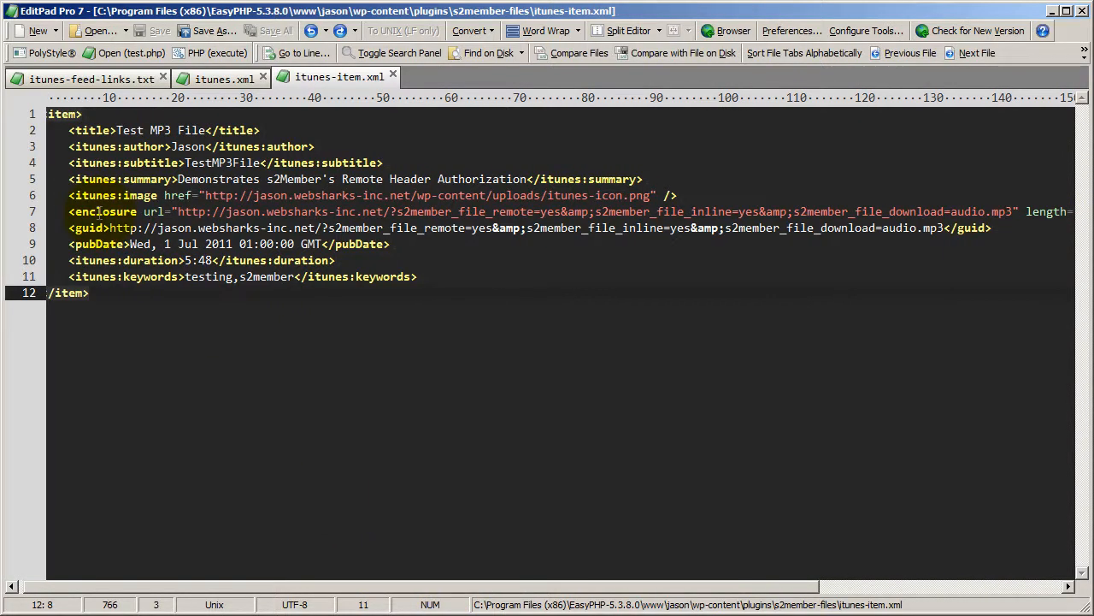
pyautogui.moveTo(179, 212); pyautogui.dragTo(514, 212)
pyautogui.click(480, 212)
pyautogui.moveTo(398, 211)
pyautogui.mouseDown()
pyautogui.moveTo(561, 211)
pyautogui.moveTo(391, 212)
pyautogui.mouseUp()
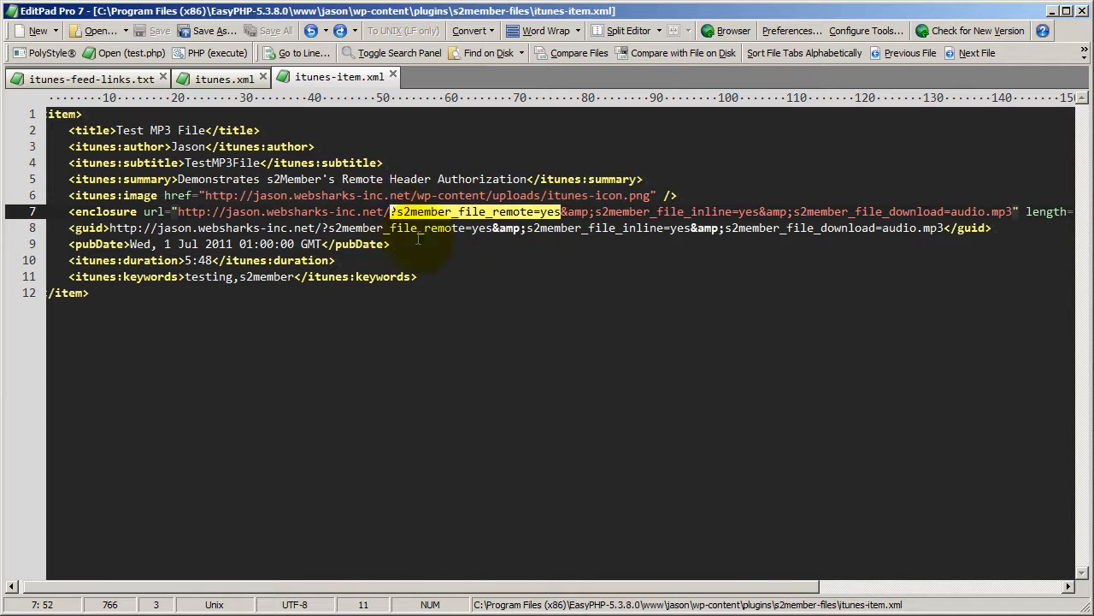
pyautogui.moveTo(596, 212); pyautogui.dragTo(561, 212)
pyautogui.press('Right')
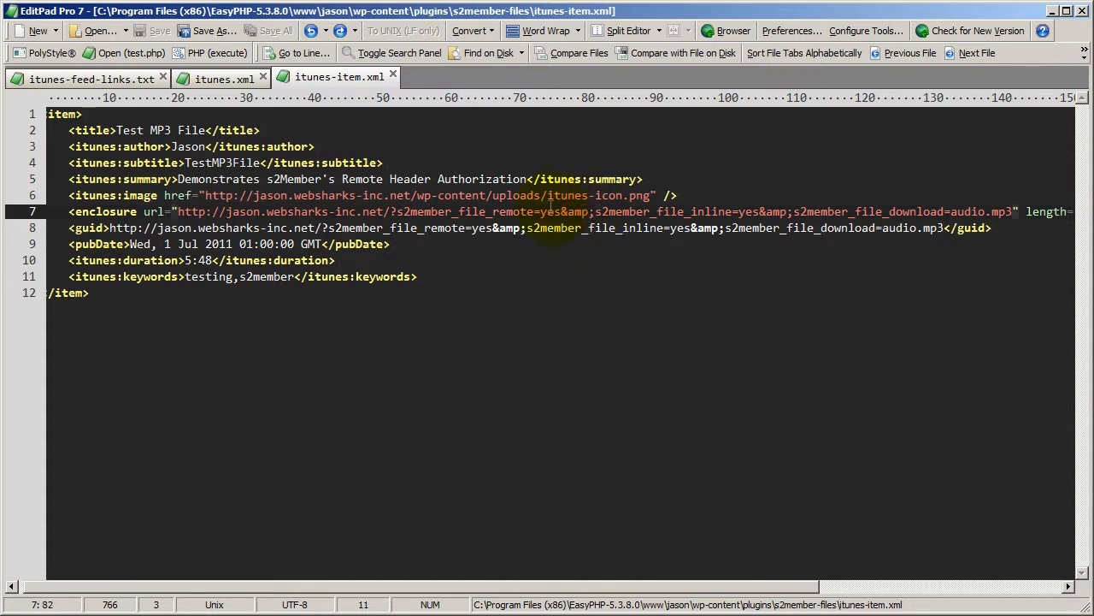
# Reduce the enclosure URL's first &amp; separator to a plain &, and undo that change.
pyautogui.moveTo(498, 589)
pyautogui.mouseDown()
pyautogui.moveTo(580, 591)
pyautogui.moveTo(479, 592)
pyautogui.mouseUp()
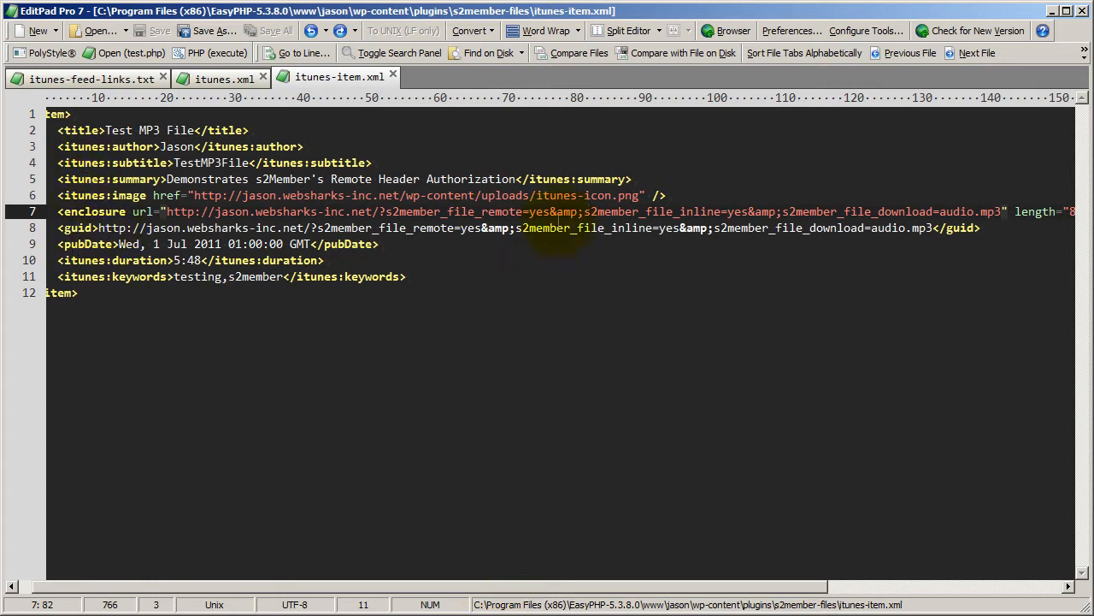
pyautogui.moveTo(585, 212); pyautogui.dragTo(557, 212)
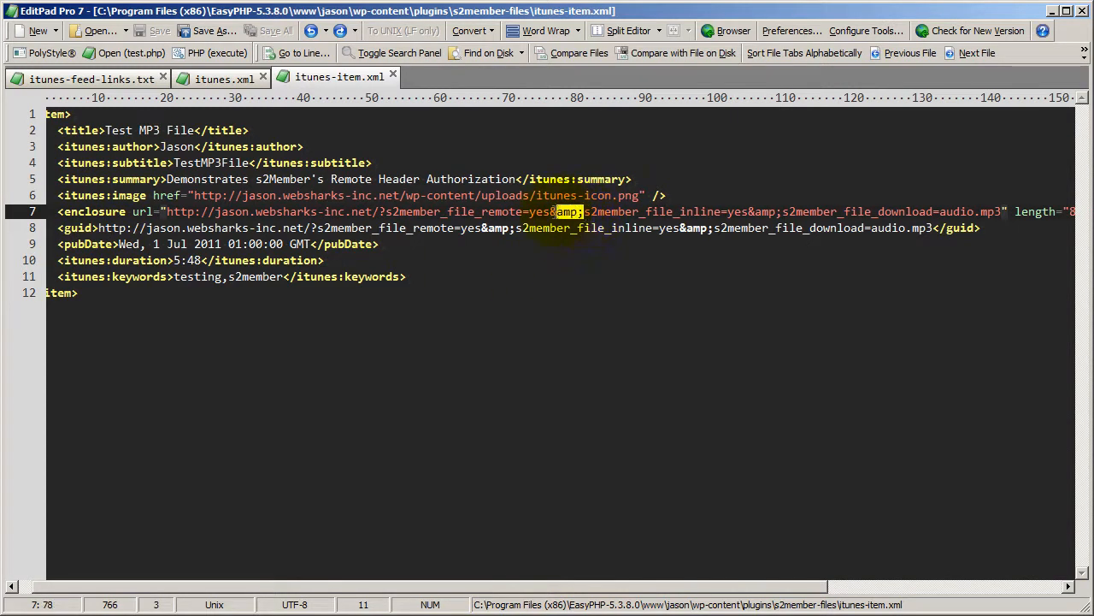
pyautogui.rightClick(565, 224)
pyautogui.click(565, 269)
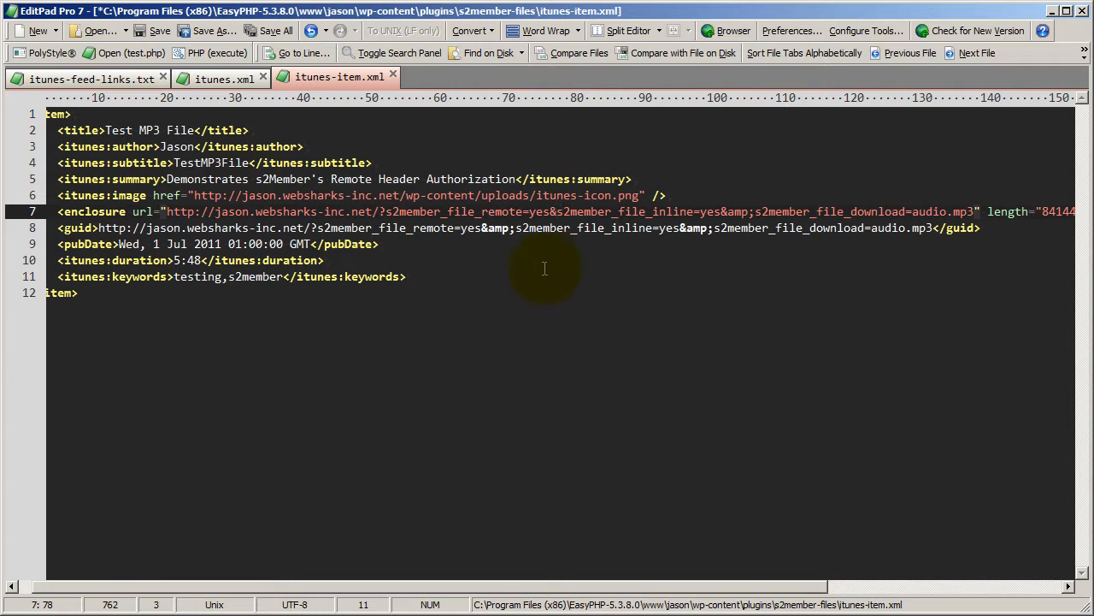
pyautogui.click(311, 31)
# Examine the &amp; separator and the s2member_file_inline=yes parameter in the enclosure URL.
pyautogui.moveTo(550, 212); pyautogui.dragTo(585, 213)
pyautogui.moveTo(630, 586); pyautogui.dragTo(752, 586)
pyautogui.click(334, 212)
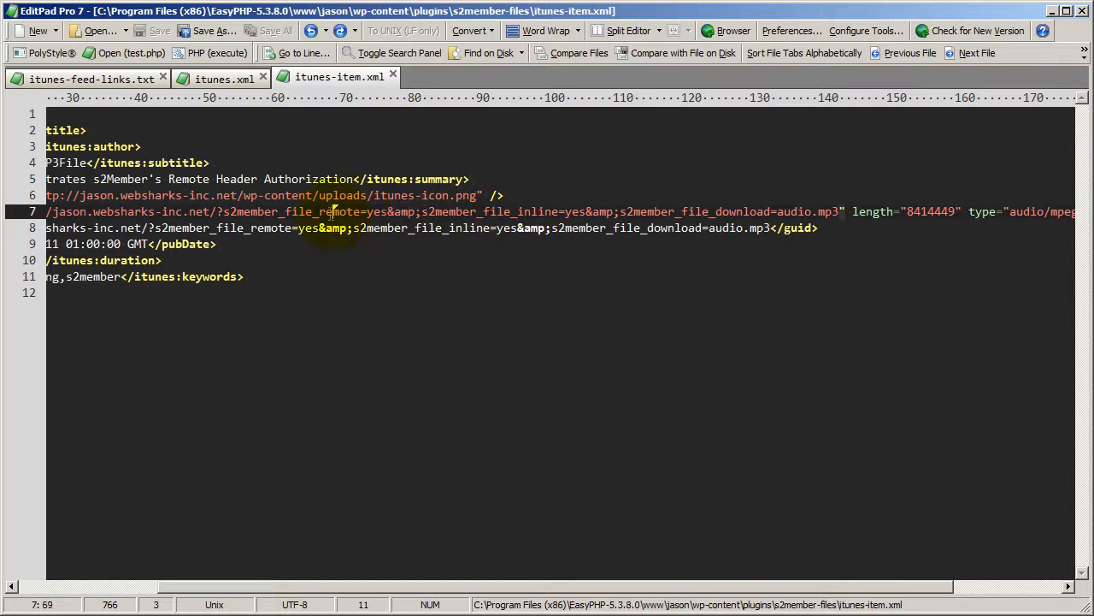
pyautogui.click(517, 212)
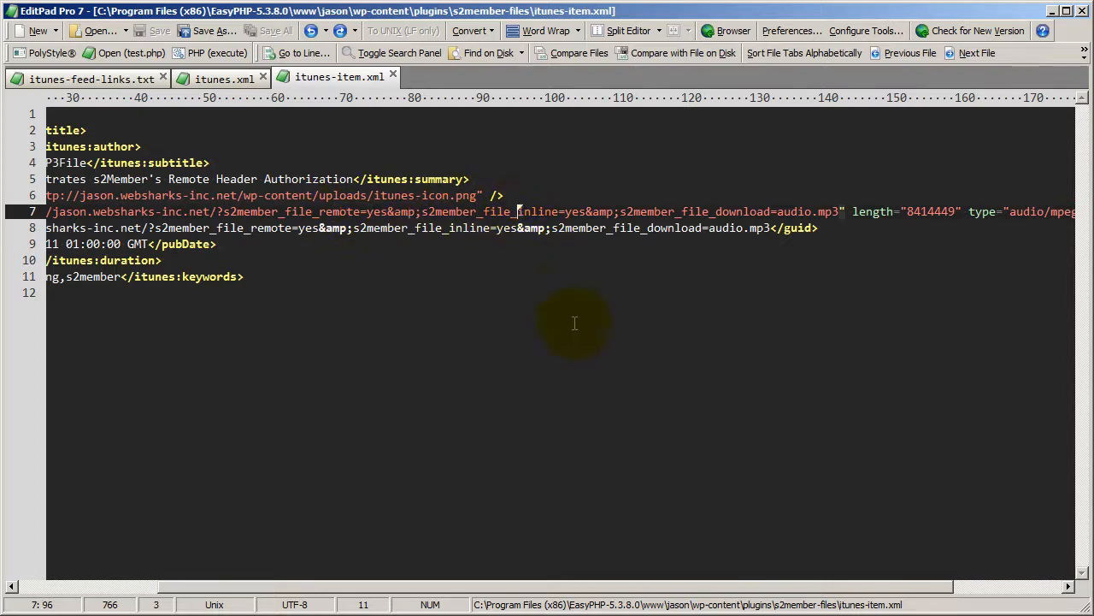
pyautogui.moveTo(586, 587); pyautogui.dragTo(678, 596)
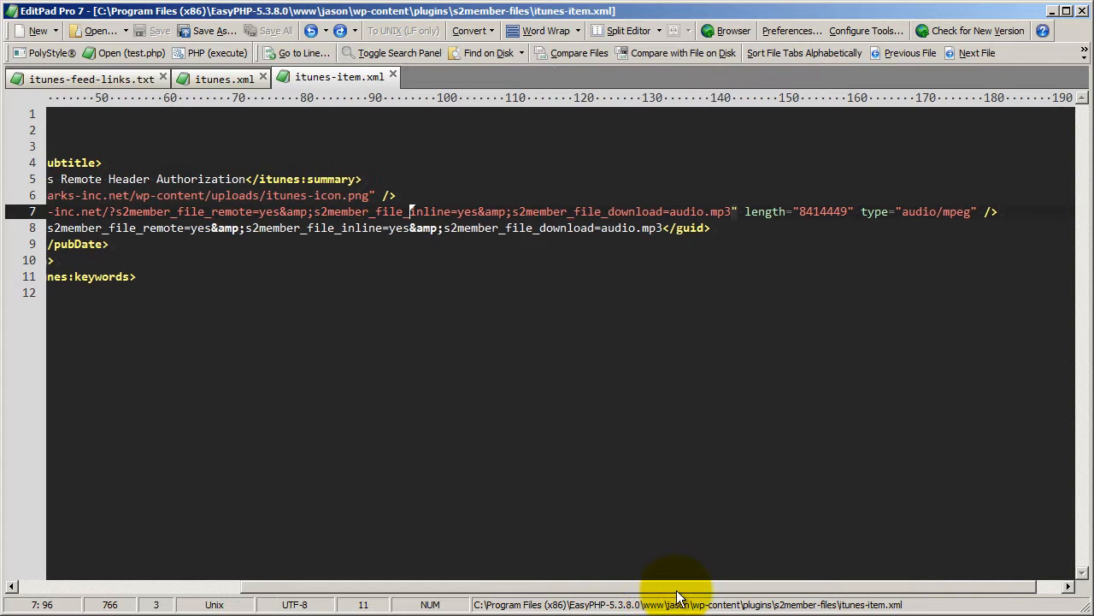
pyautogui.click(471, 211)
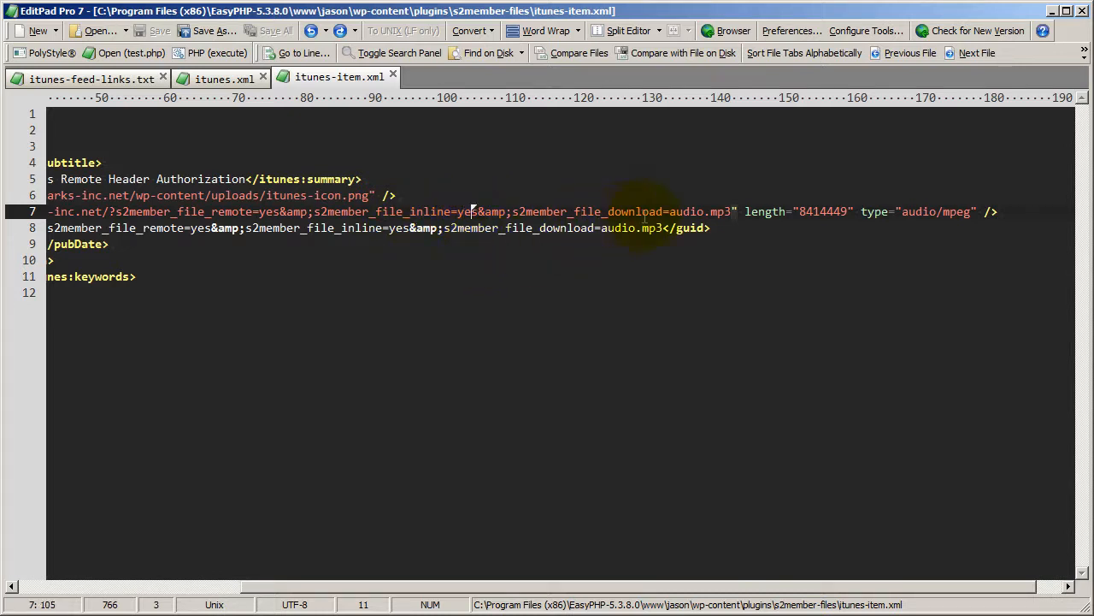
# Highlight the s2member_file_download=audio.mp3 parameter and its file name in the enclosure URL.
pyautogui.click(683, 211)
pyautogui.moveTo(735, 212); pyautogui.dragTo(669, 214)
pyautogui.click(640, 212)
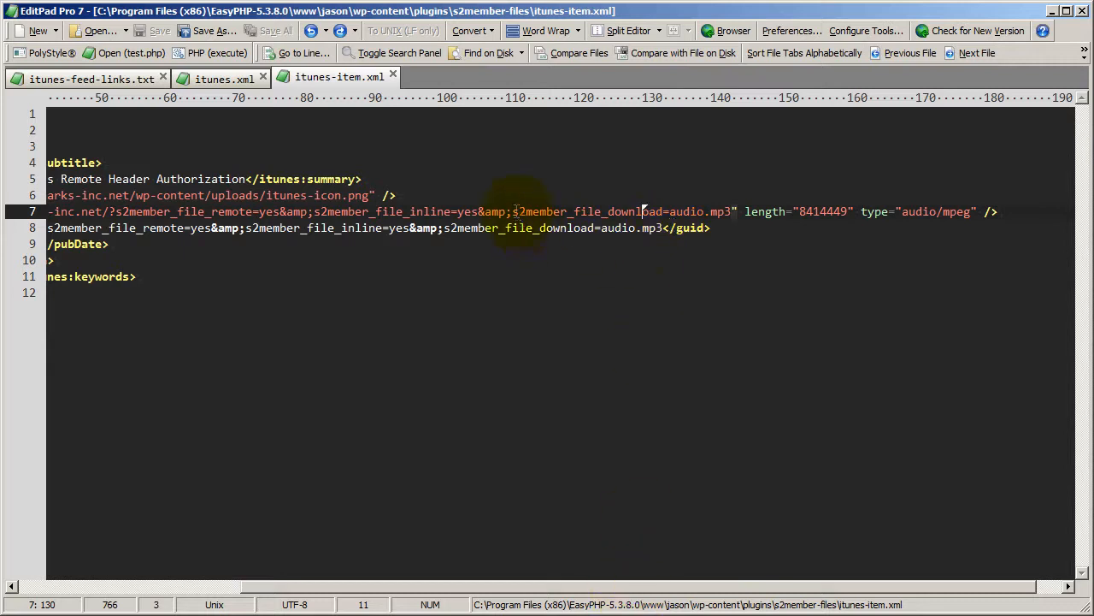
pyautogui.moveTo(512, 212); pyautogui.dragTo(734, 211)
pyautogui.click(681, 211)
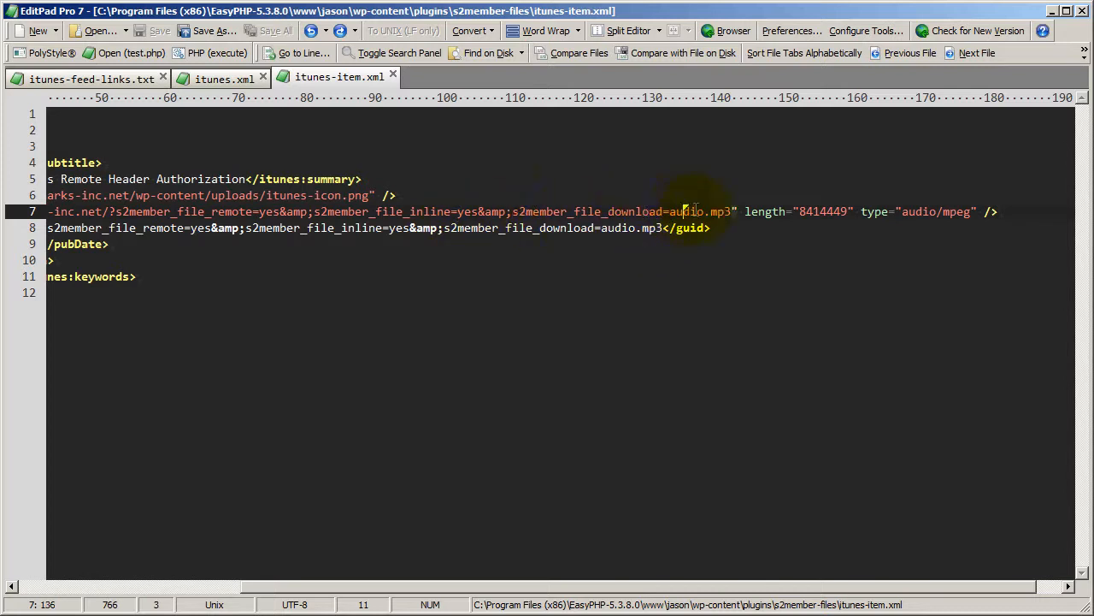
pyautogui.moveTo(706, 212); pyautogui.dragTo(731, 214)
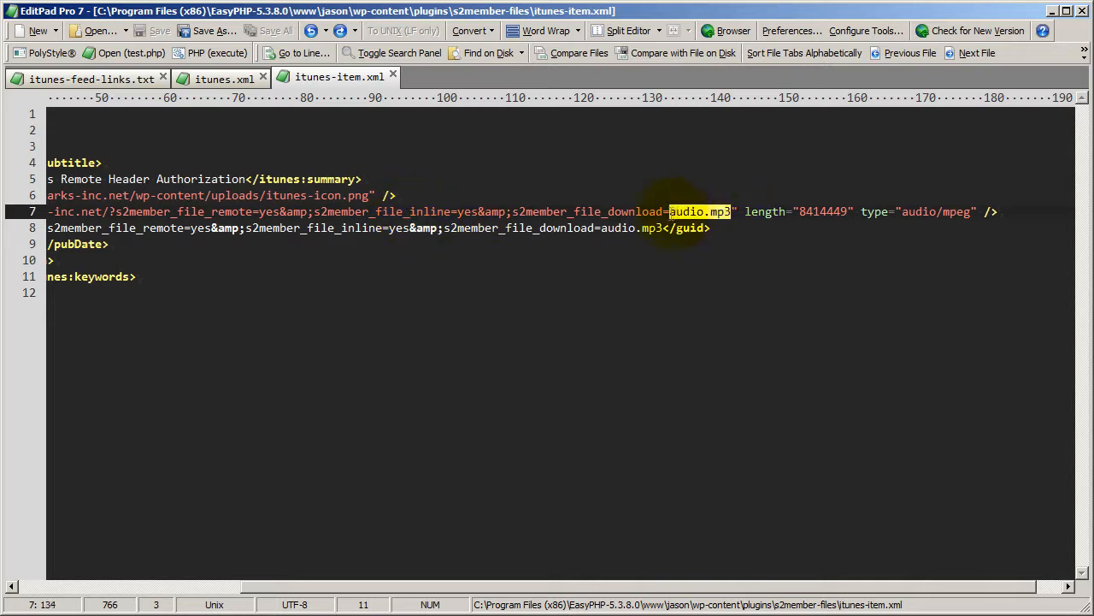
pyautogui.click(717, 211)
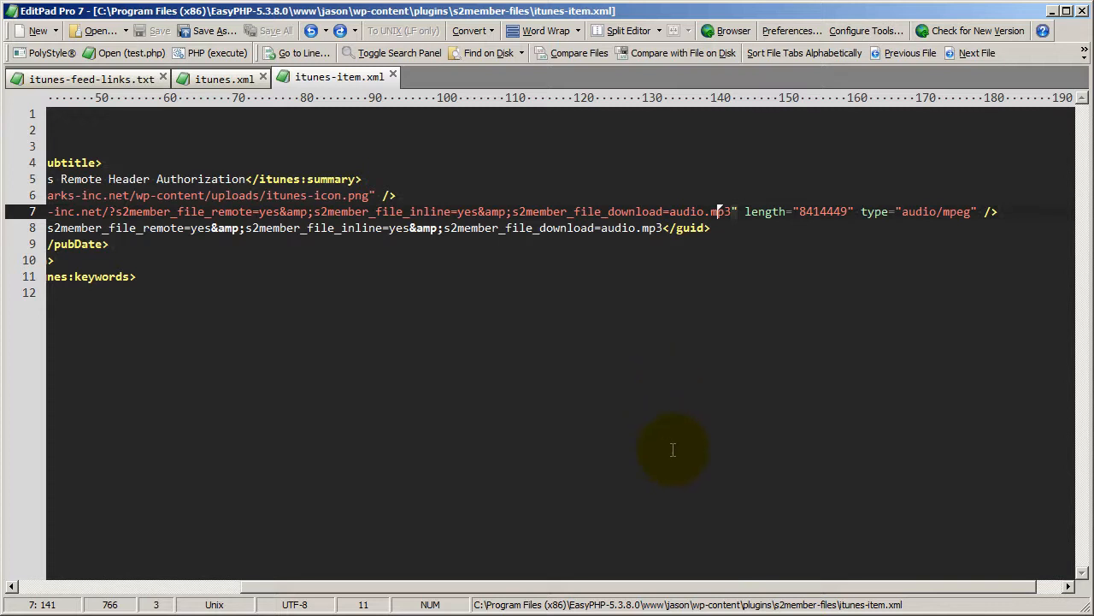
pyautogui.moveTo(656, 589); pyautogui.dragTo(435, 590)
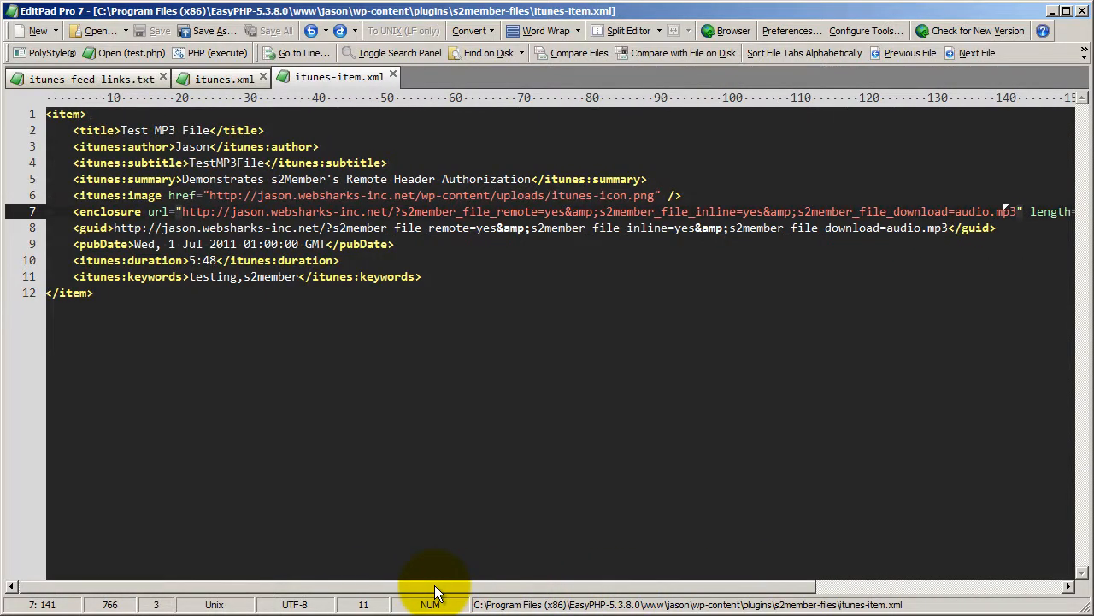
# View itunes-feed-links.txt, and highlight the complete item block in itunes.xml again before deselecting it.
pyautogui.click(113, 82)
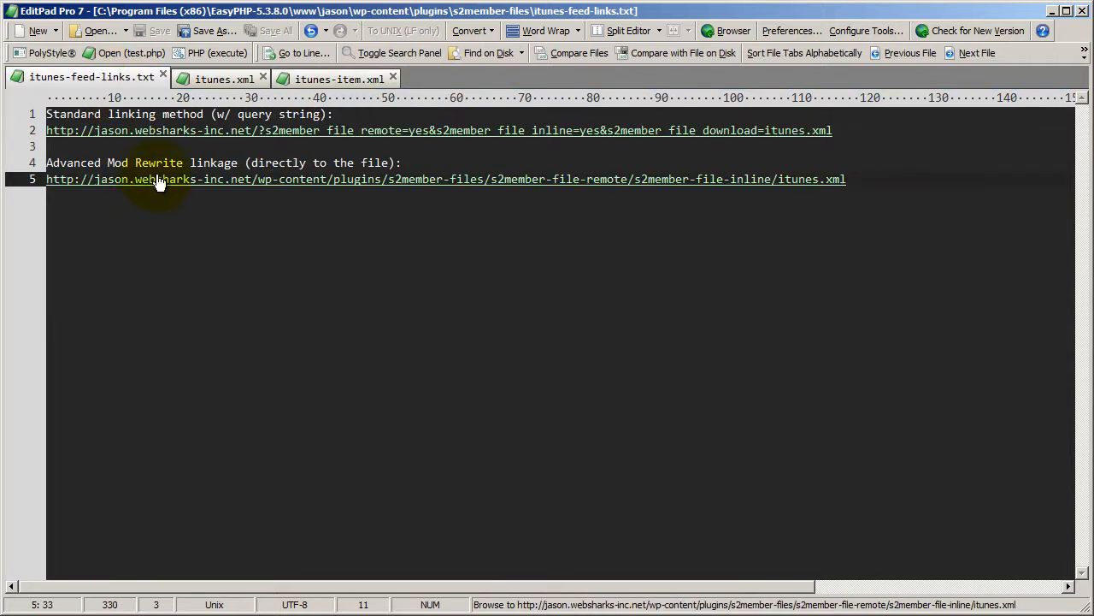
pyautogui.click(218, 83)
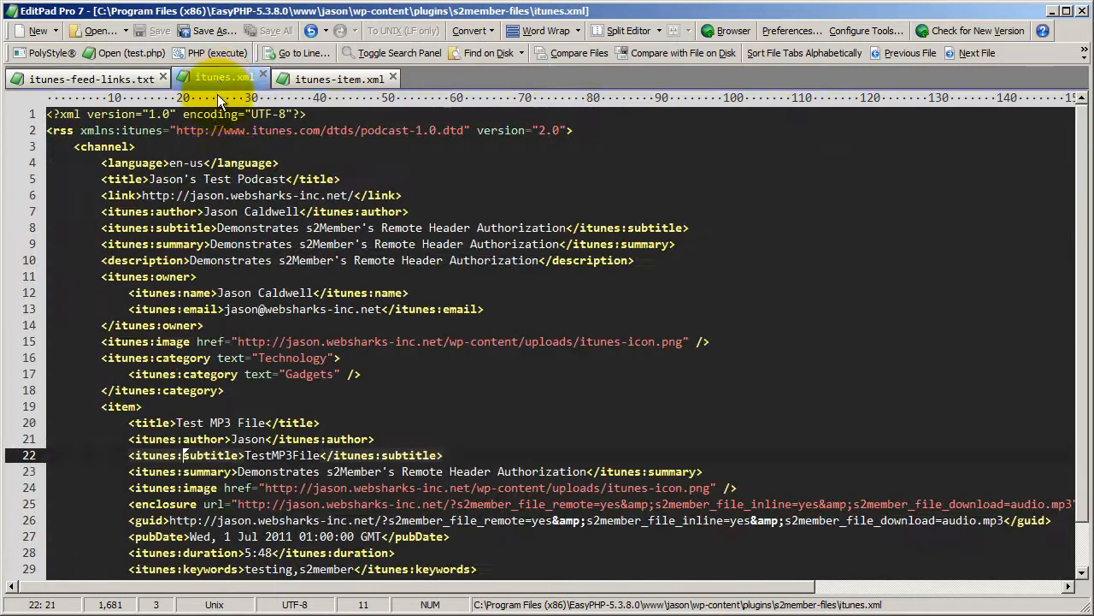
pyautogui.scroll(-1, 312, 256)
pyautogui.scroll(1, 316, 257)
pyautogui.scroll(-1, 184, 419)
pyautogui.moveTo(150, 535); pyautogui.dragTo(17, 358)
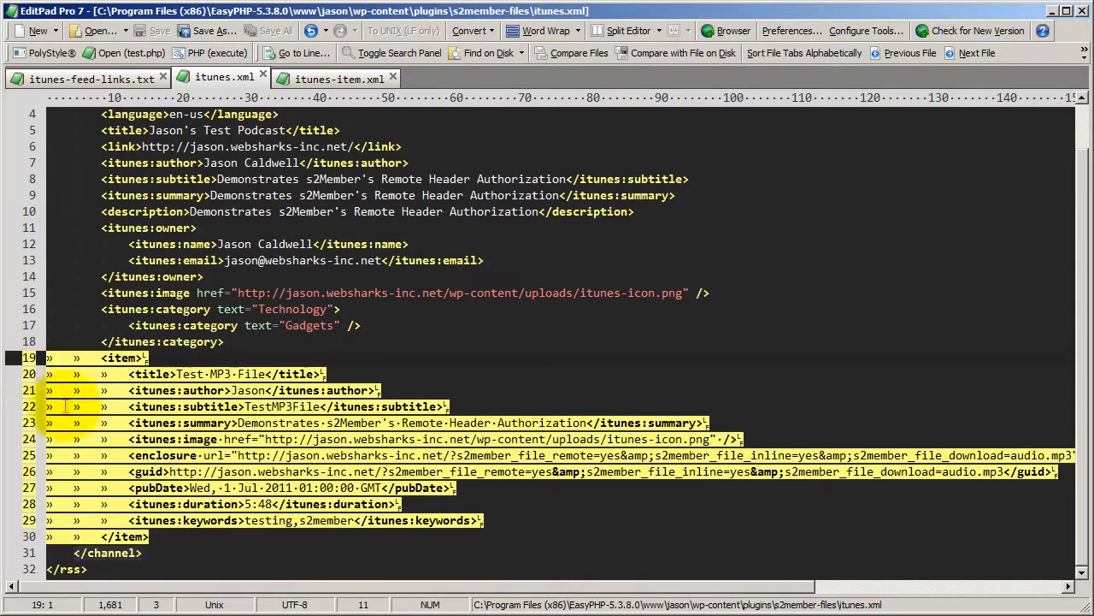
pyautogui.click(210, 438)
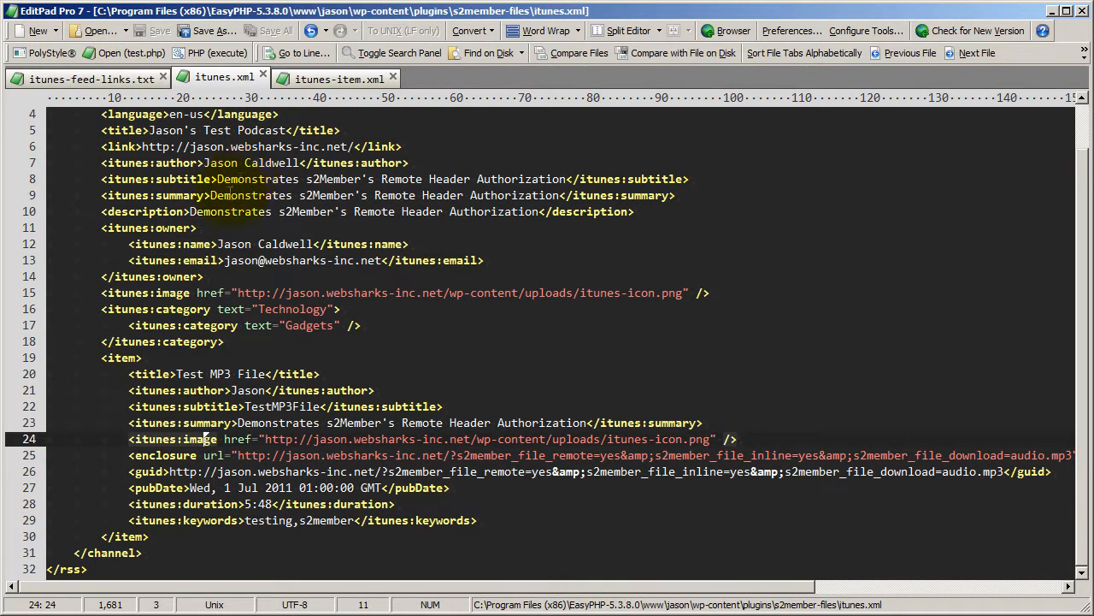
# View itunes-feed-links.txt, and highlight the site address and the s2member_file_download=itunes.xml parameter in the standard link.
pyautogui.click(229, 181)
pyautogui.click(229, 195)
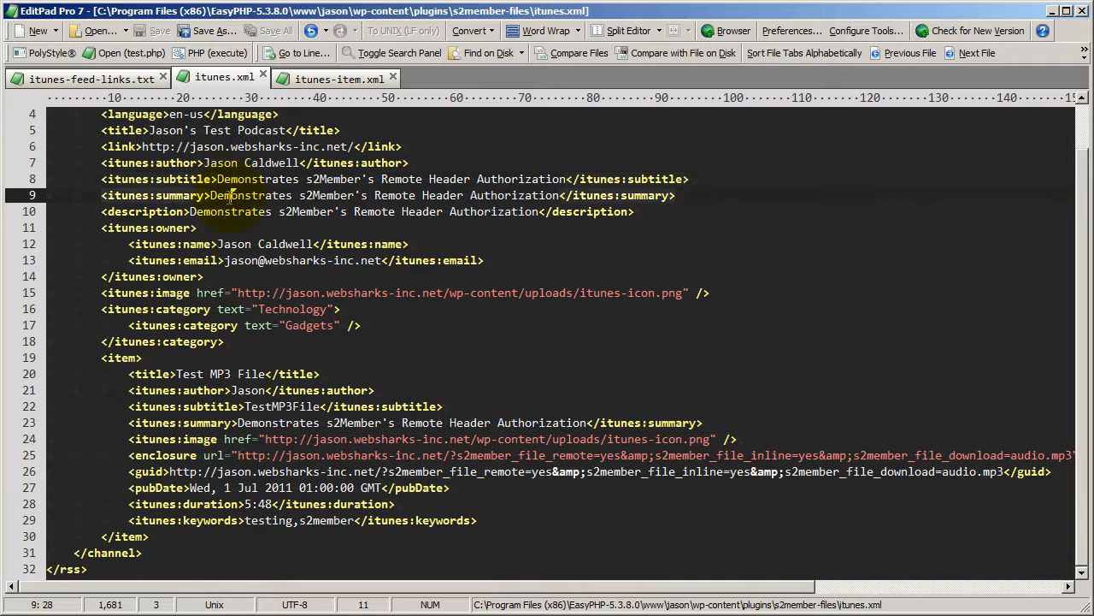
pyautogui.click(119, 76)
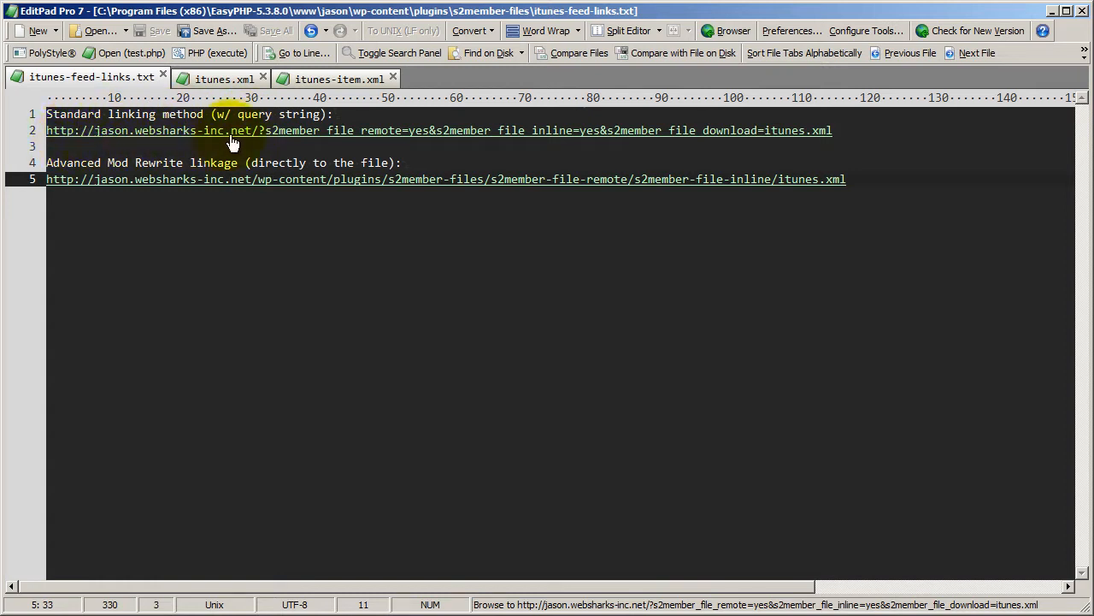
pyautogui.moveTo(258, 137); pyautogui.dragTo(44, 141)
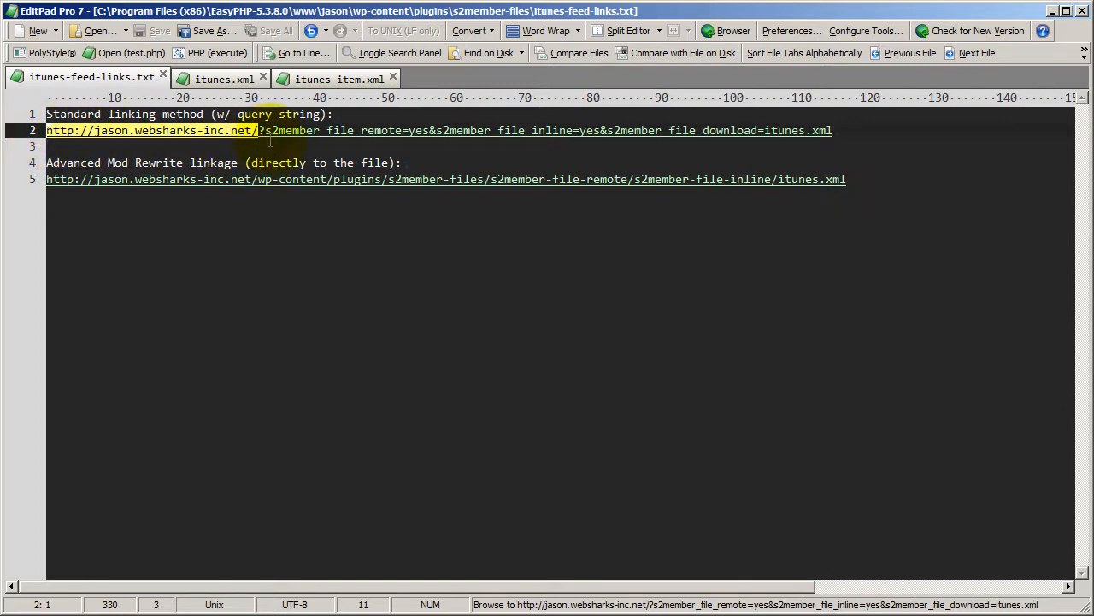
pyautogui.moveTo(266, 137); pyautogui.dragTo(833, 147)
pyautogui.click(609, 140)
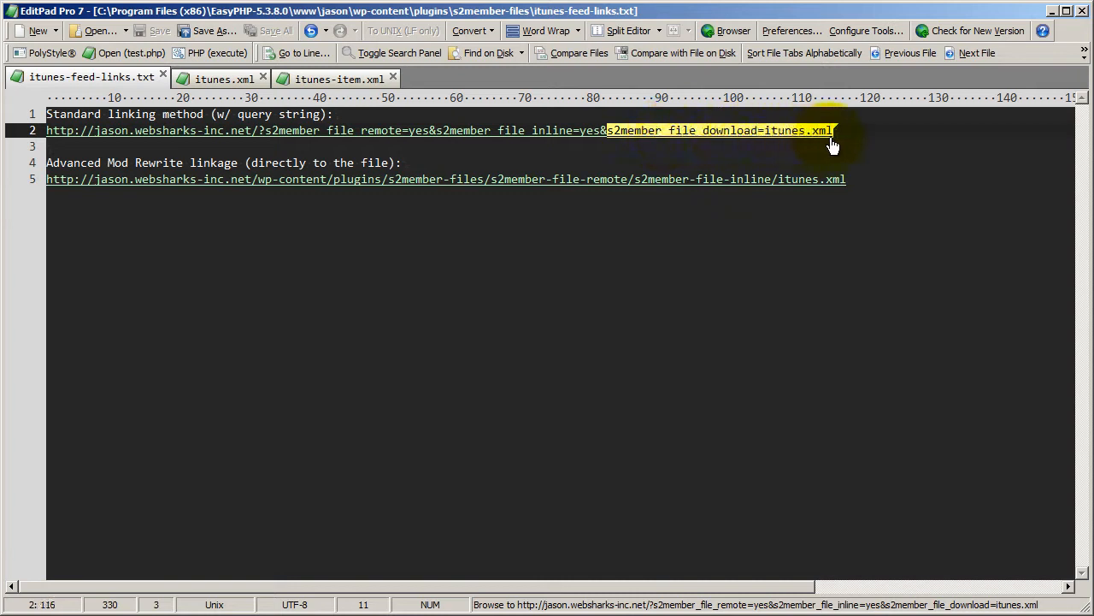
pyautogui.click(778, 133)
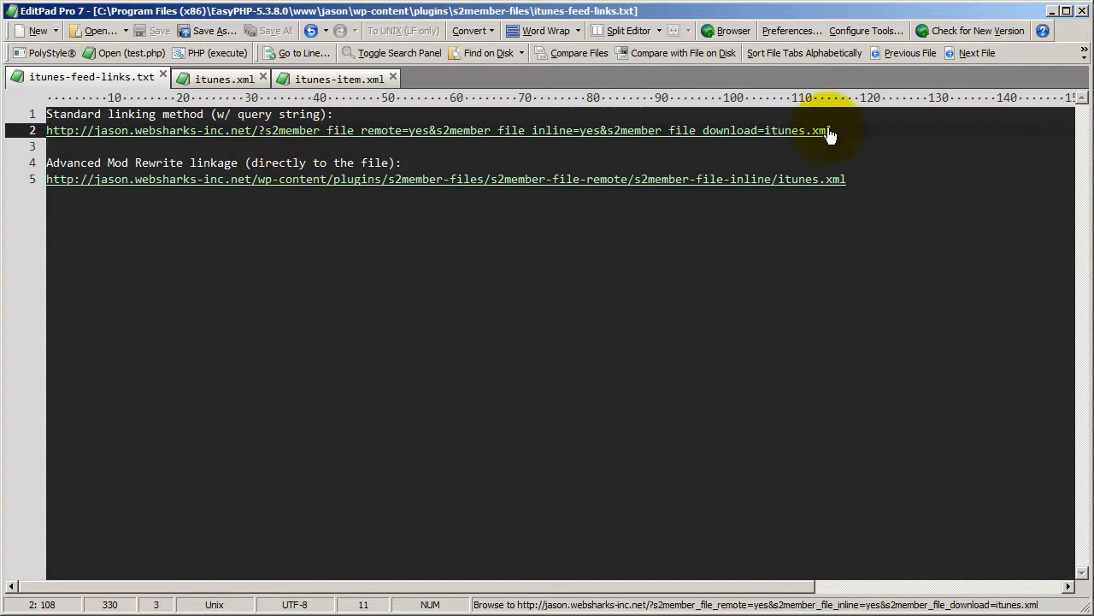
# Highlight the whole standard query-string link and the itunes.xml file name in the Advanced Mod Rewrite link.
pyautogui.moveTo(830, 134); pyautogui.dragTo(46, 130)
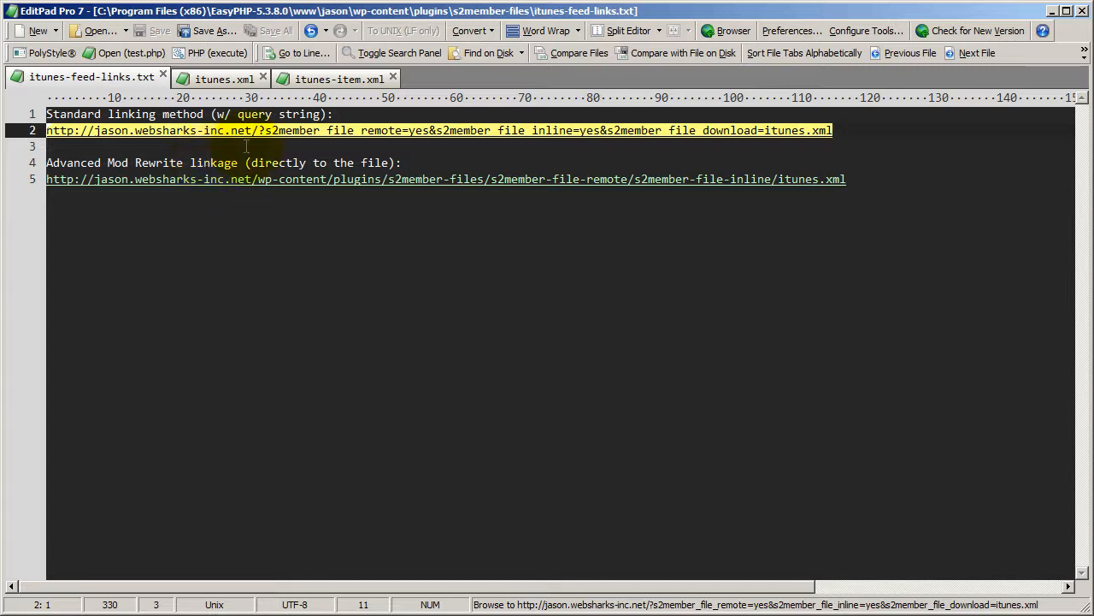
pyautogui.click(60, 164)
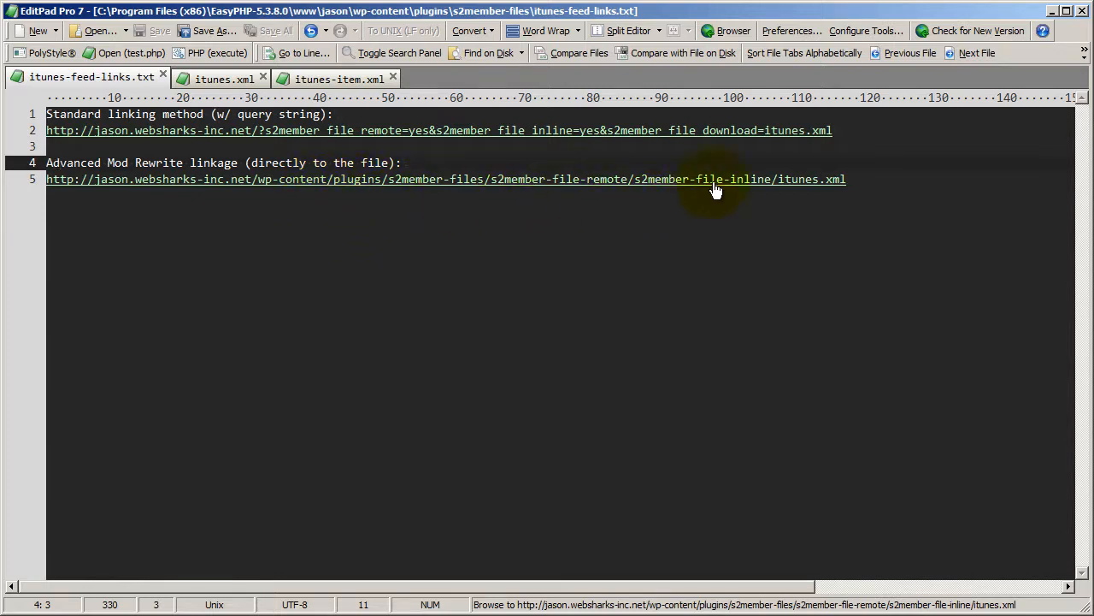
pyautogui.moveTo(777, 182); pyautogui.dragTo(851, 189)
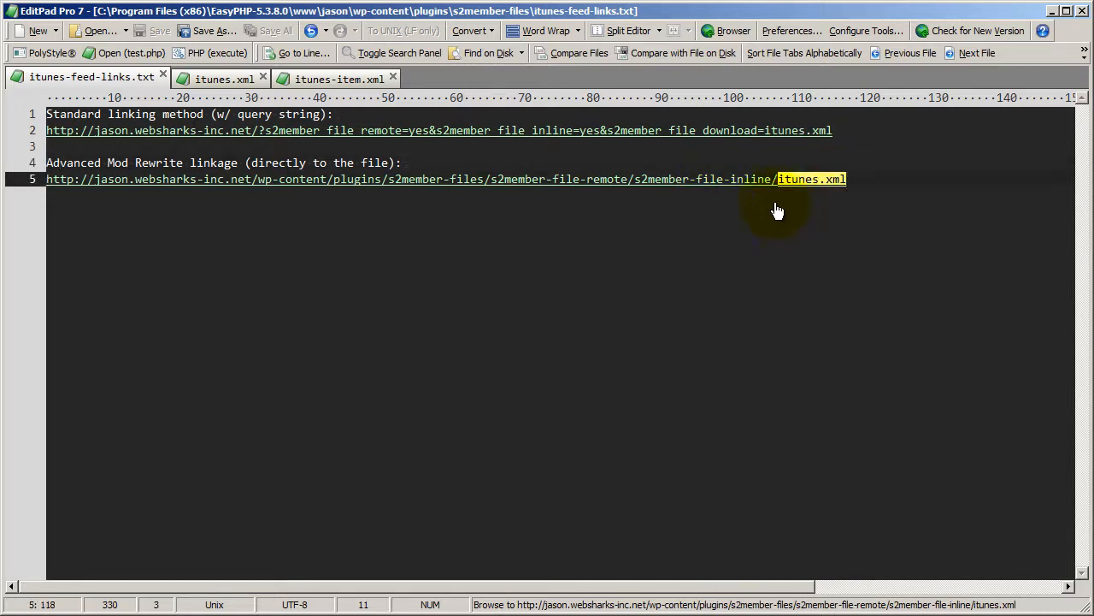
# Copy the complete standard query-string link to itunes.xml.
pyautogui.moveTo(836, 130); pyautogui.dragTo(21, 130)
pyautogui.rightClick(73, 129)
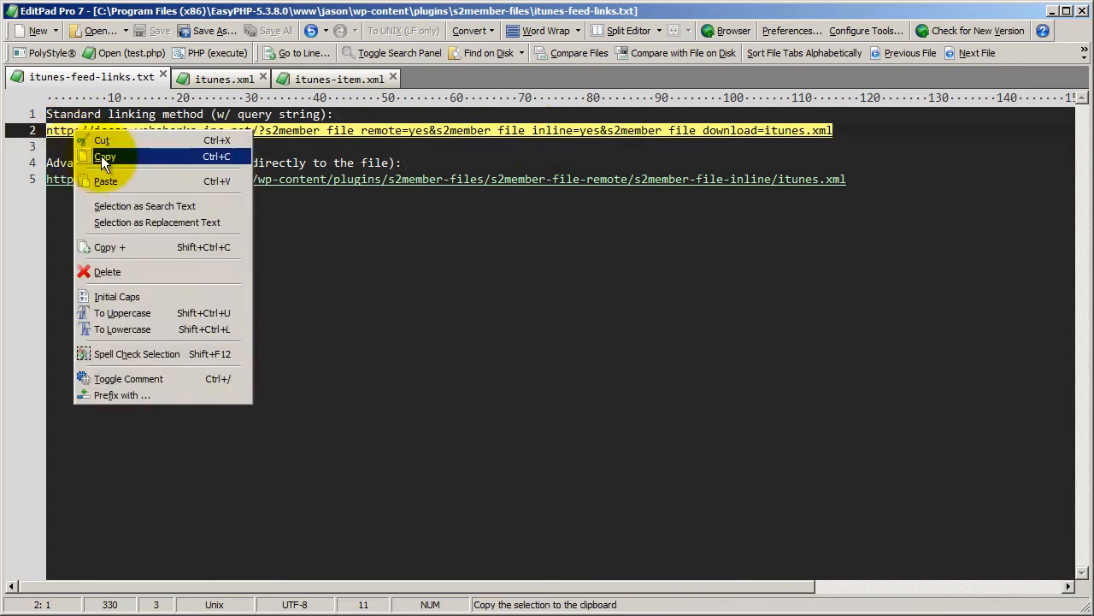
pyautogui.click(101, 156)
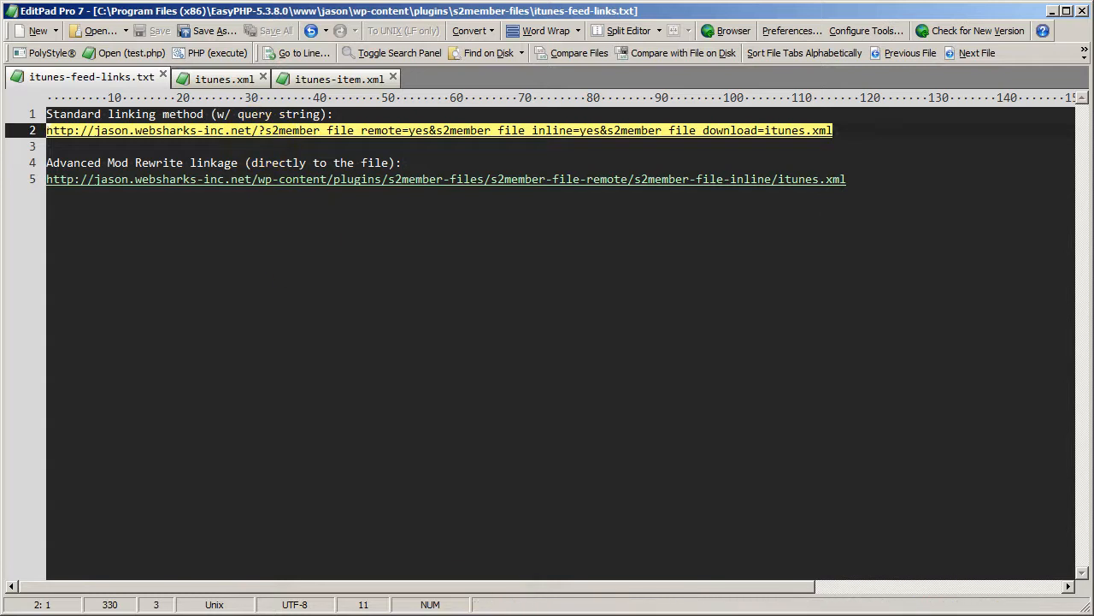
# Switch to iTunes and subscribe to a podcast using the copied itunes.xml feed URL.
pyautogui.hotkey('alt', 'Tab')
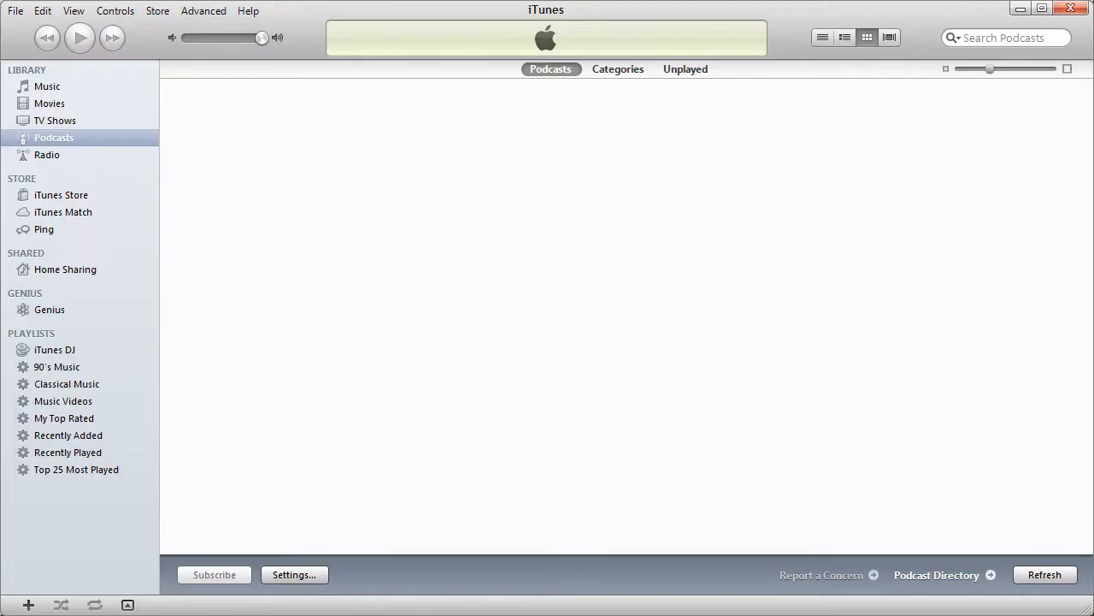
pyautogui.click(205, 11)
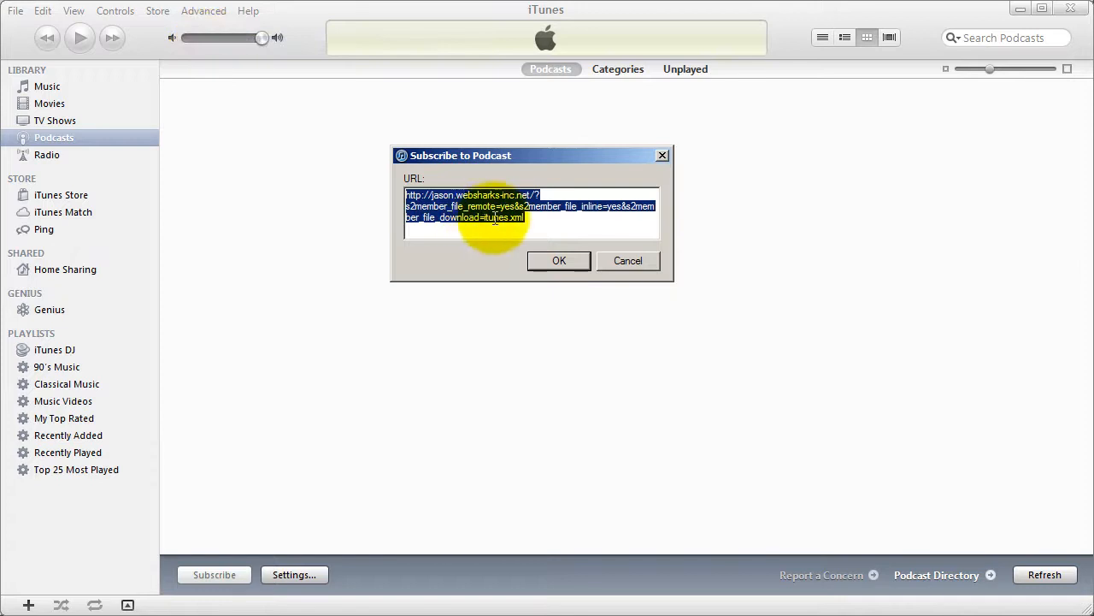
pyautogui.rightClick(432, 195)
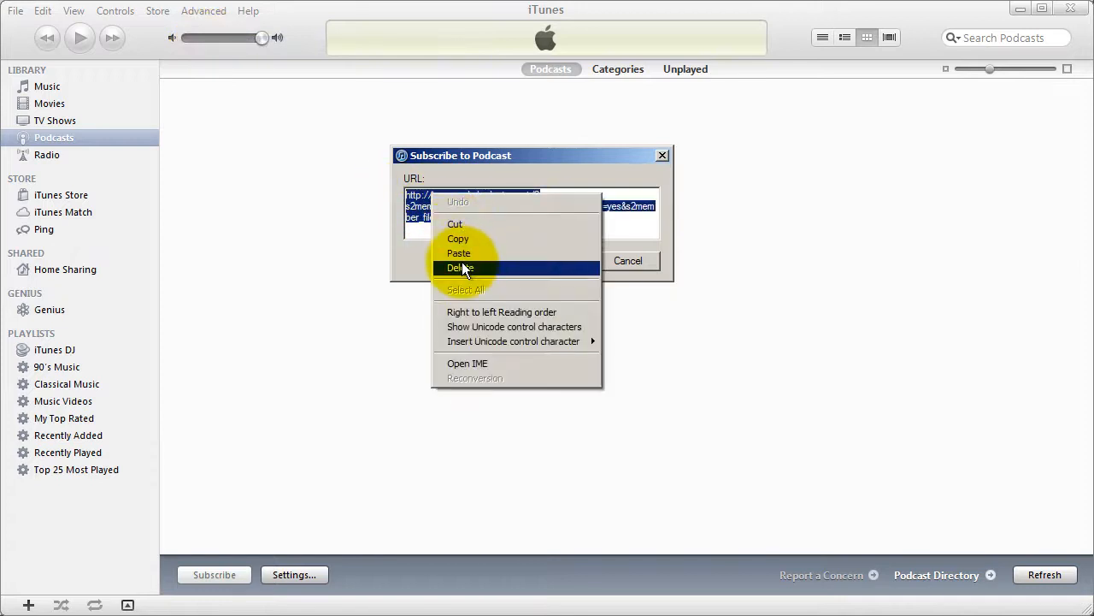
pyautogui.click(467, 253)
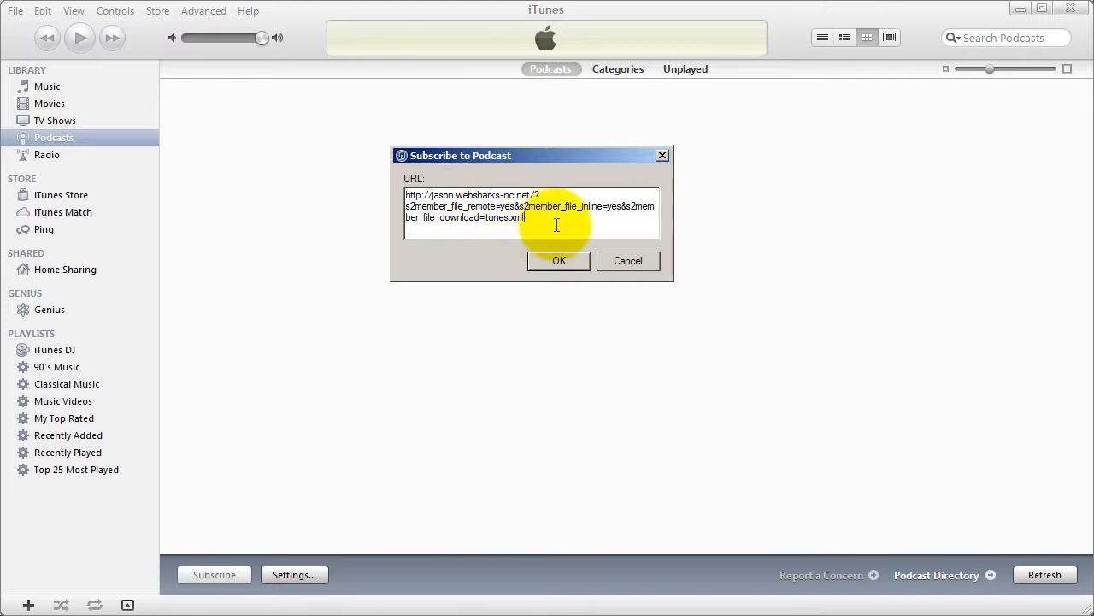
pyautogui.click(555, 257)
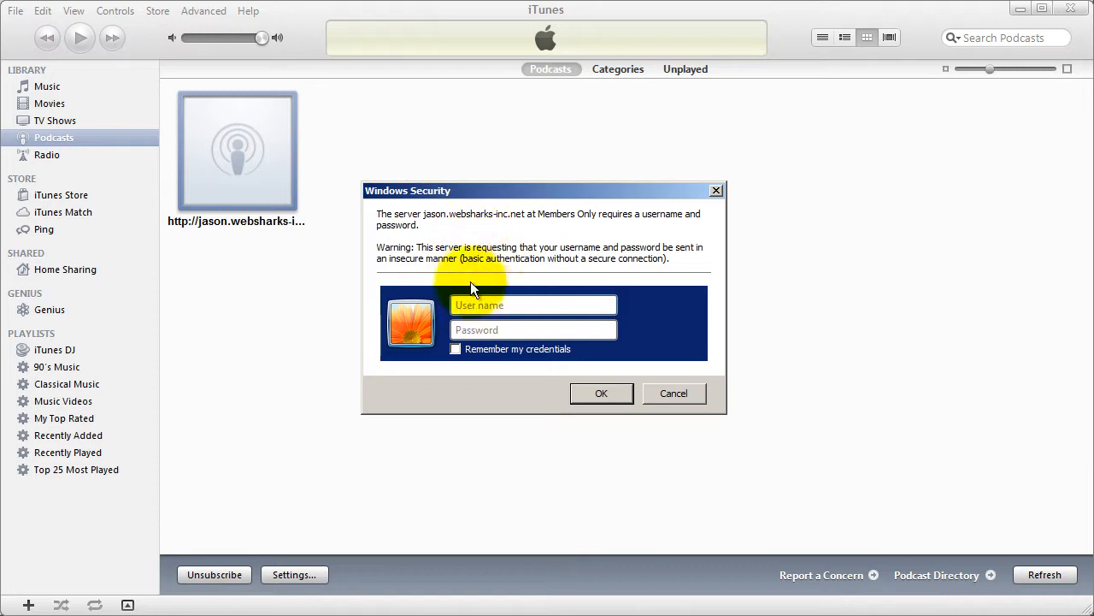
# Enter the member's user name and password in the Members Only login prompt and submit them.
pyautogui.click(492, 304)
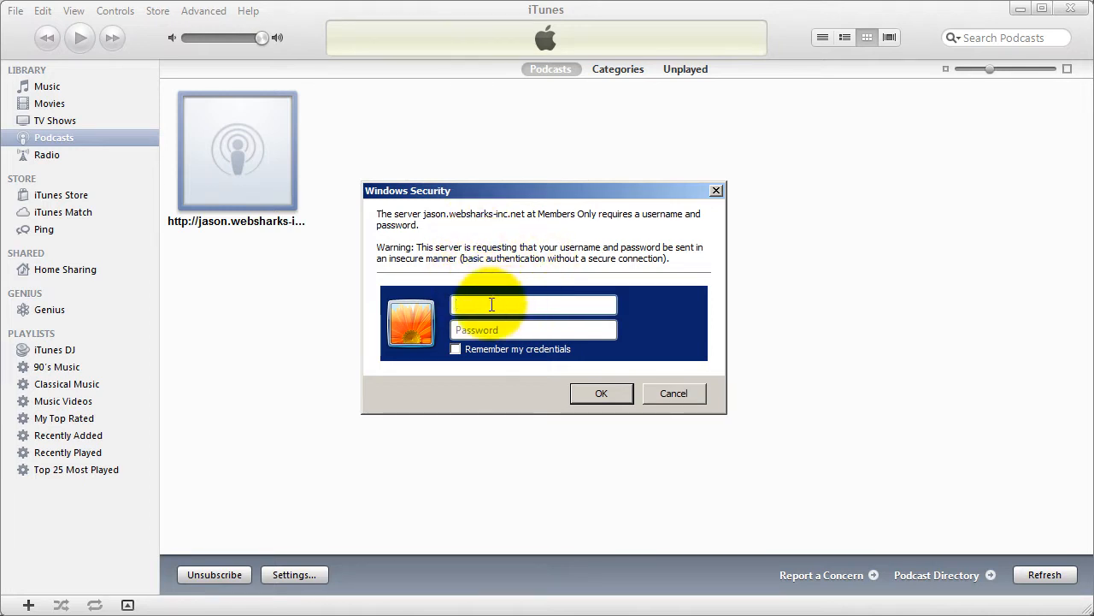
pyautogui.write('websharks')
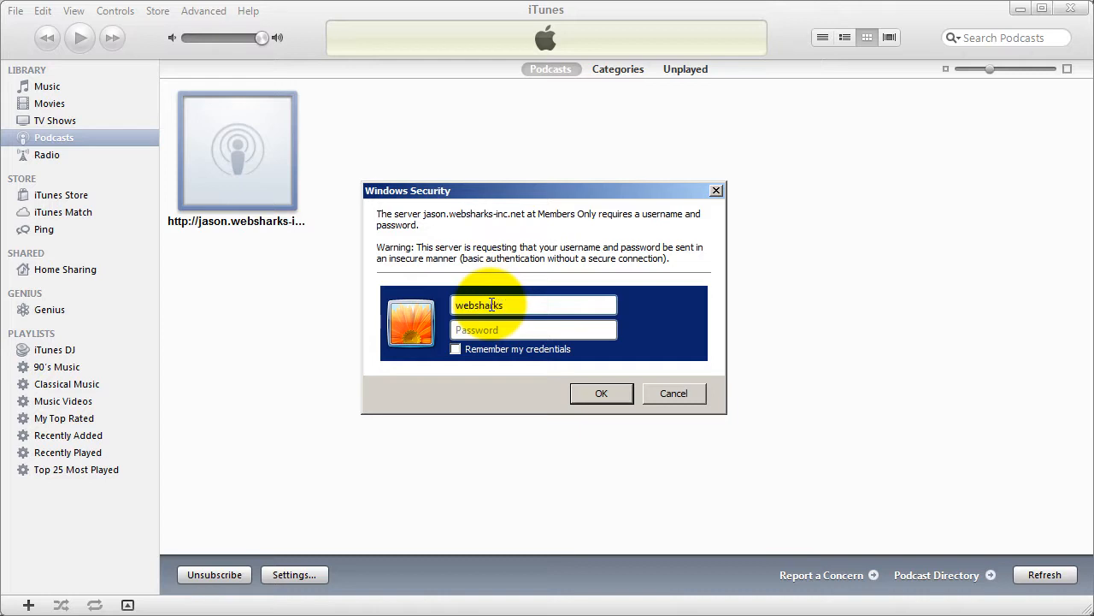
pyautogui.write('inc-jason')
pyautogui.press('Tab')
pyautogui.write('••')
pyautogui.press('capslock')
pyautogui.press('capslock')
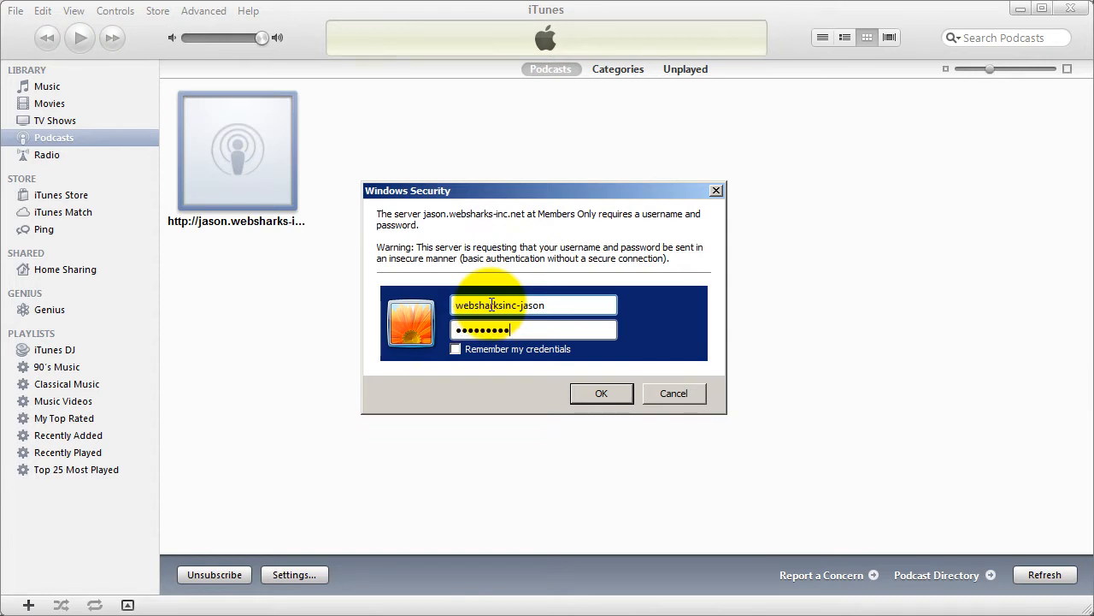
pyautogui.click(612, 396)
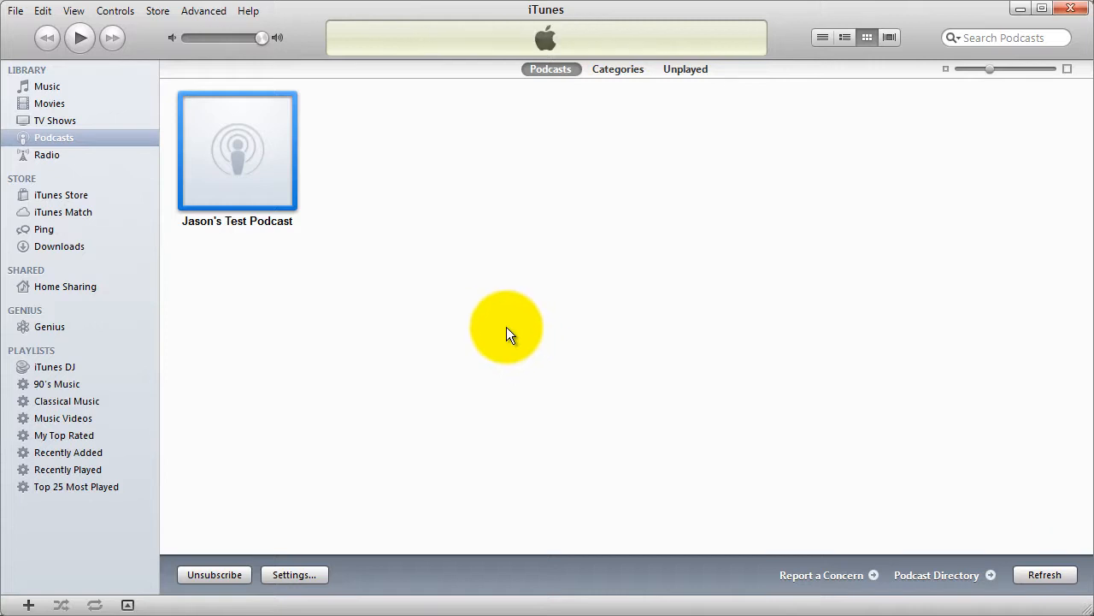
# Examine the Preventing GZIP Conflicts On Server section of s2Member's Download Options in the browser, and highlight its mod_rewrite rule block.
pyautogui.moveTo(255, 177)
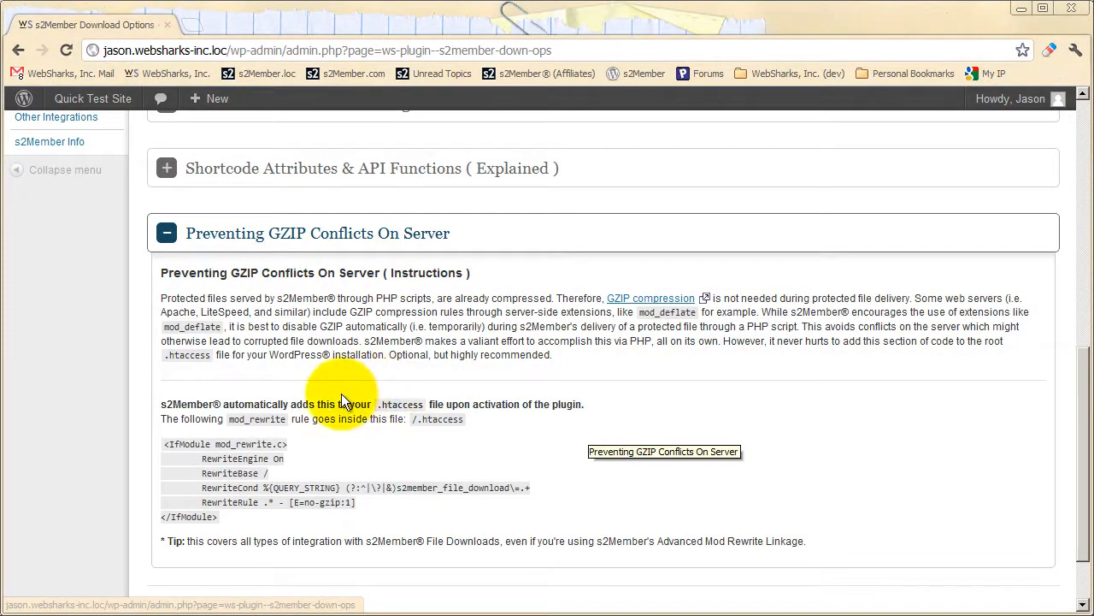
pyautogui.scroll(3, 317, 400)
pyautogui.scroll(-4, 315, 400)
pyautogui.scroll(3, 315, 400)
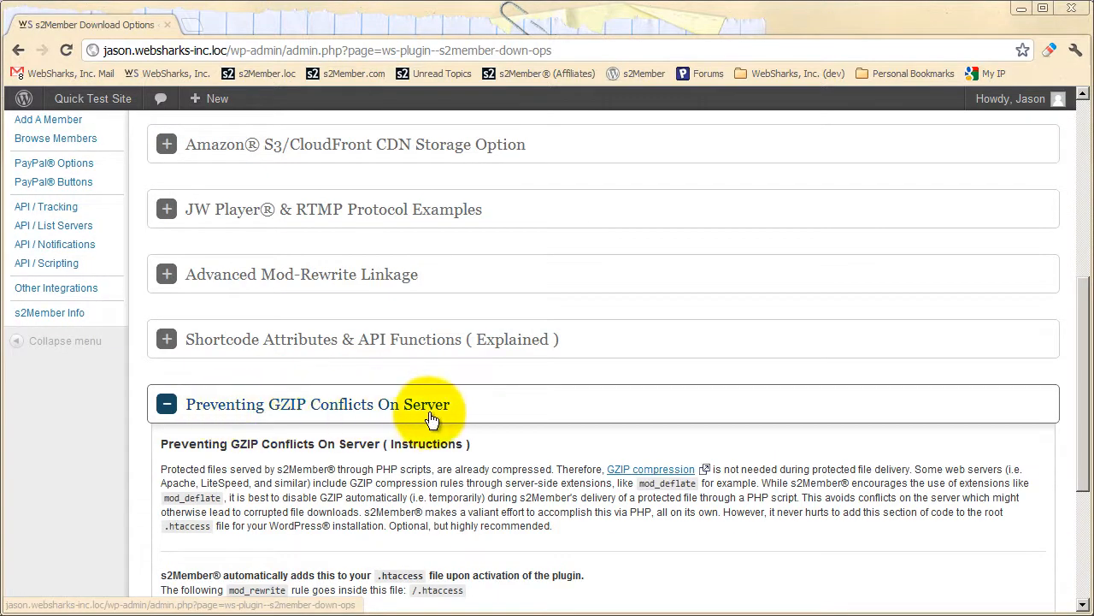
pyautogui.scroll(2, 244, 445)
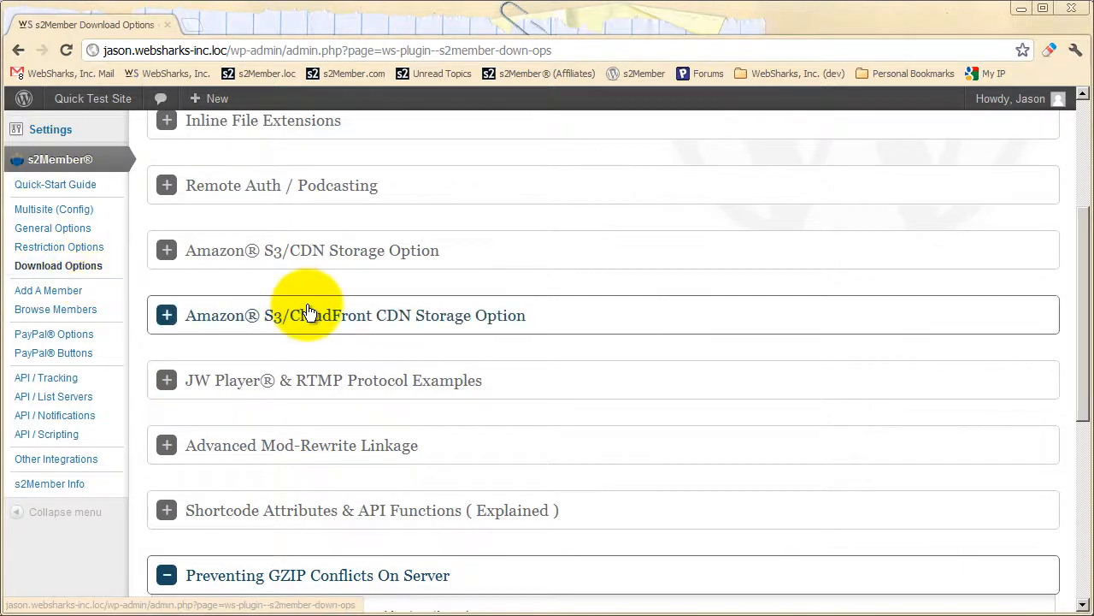
pyautogui.scroll(-5, 312, 314)
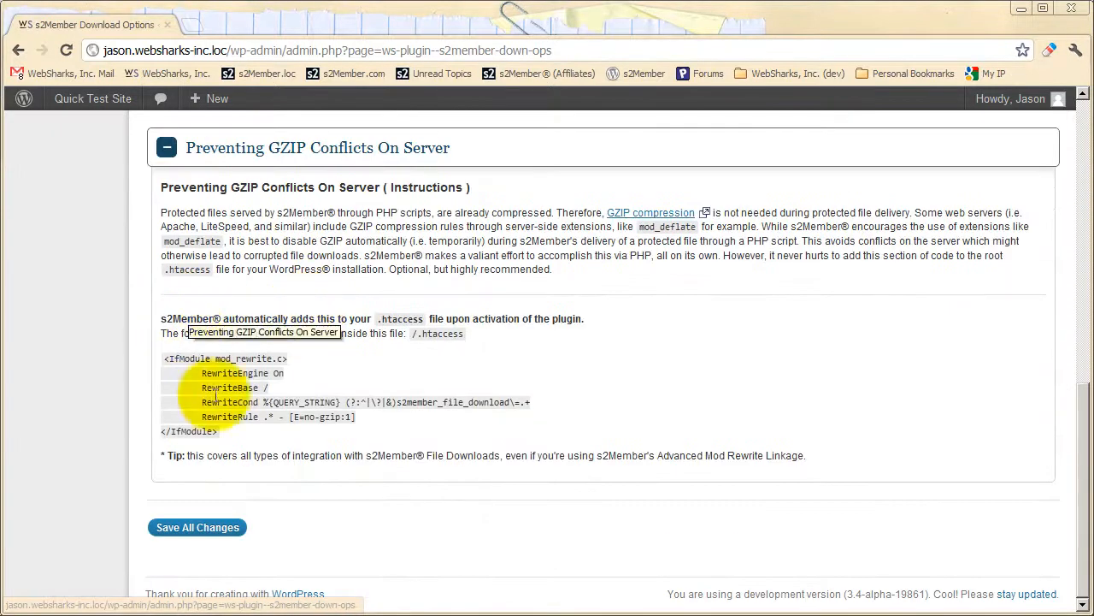
pyautogui.moveTo(221, 431); pyautogui.dragTo(154, 357)
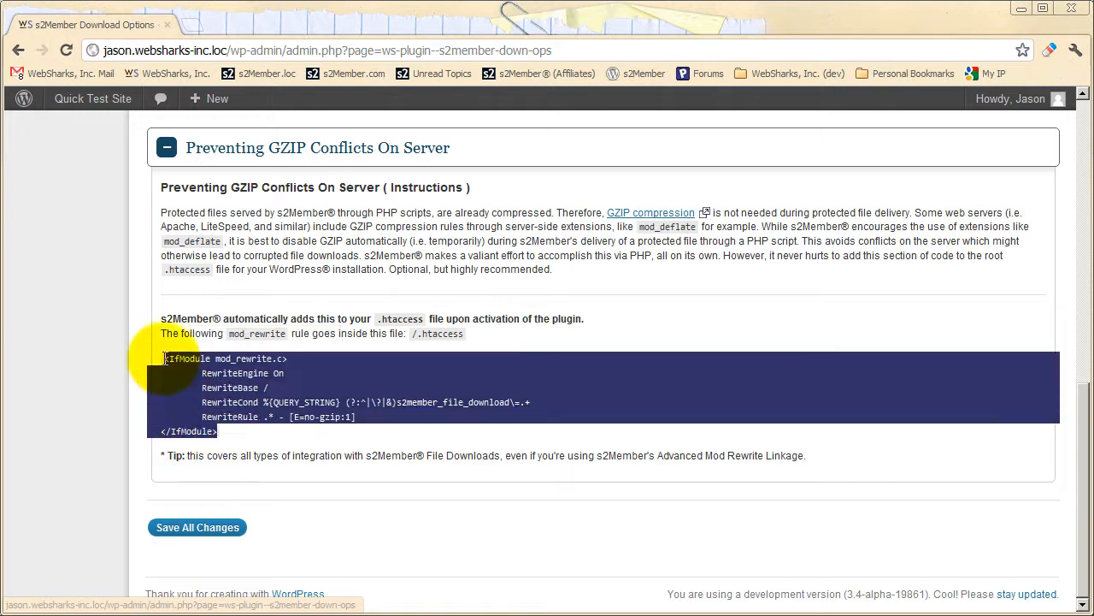
pyautogui.click(226, 430)
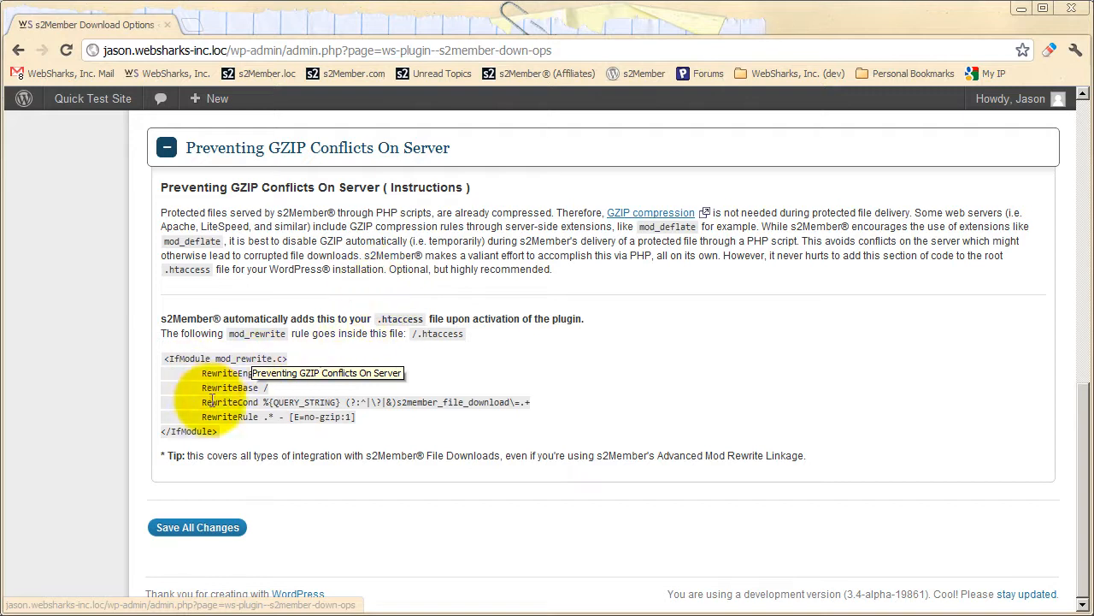
# Highlight the full IfModule mod_rewrite.c block for /.htaccess two more times, clearing the selection each time.
pyautogui.moveTo(222, 437); pyautogui.dragTo(171, 358)
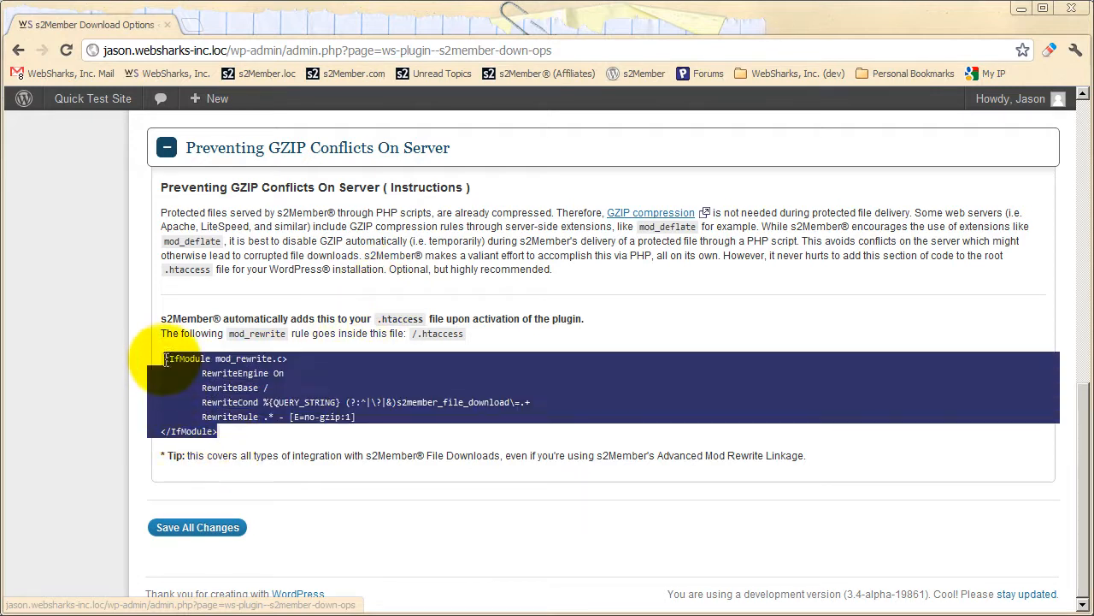
pyautogui.click(326, 349)
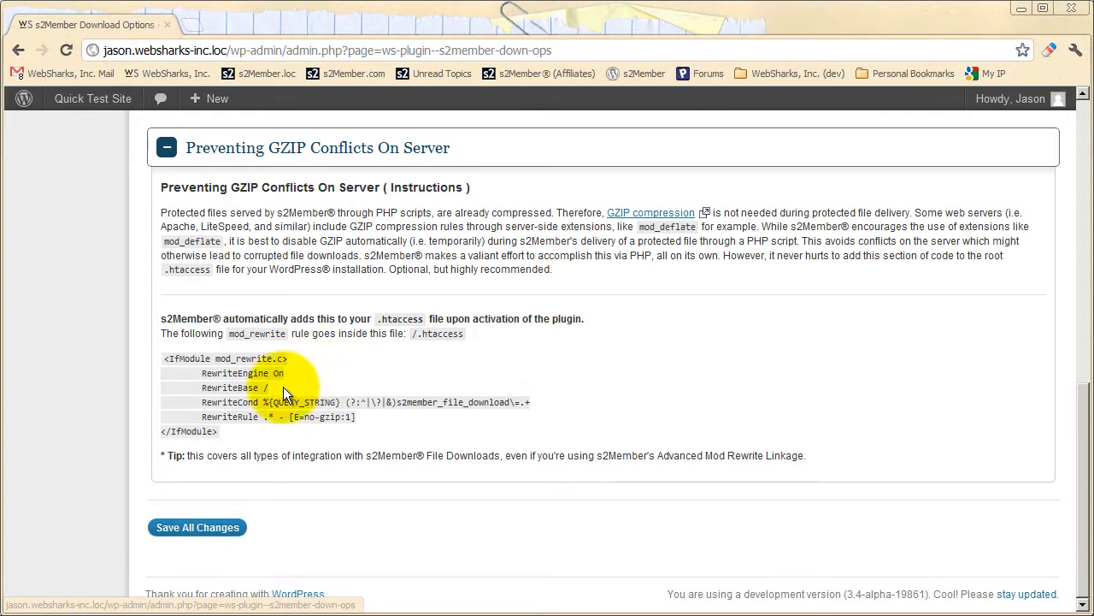
pyautogui.moveTo(220, 432); pyautogui.dragTo(159, 368)
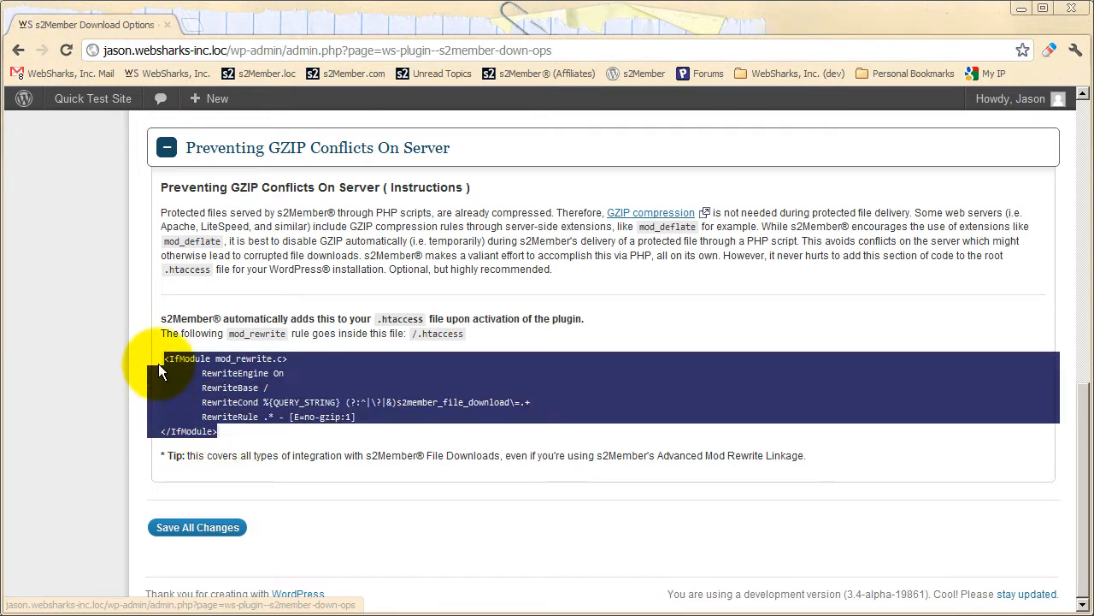
pyautogui.click(218, 432)
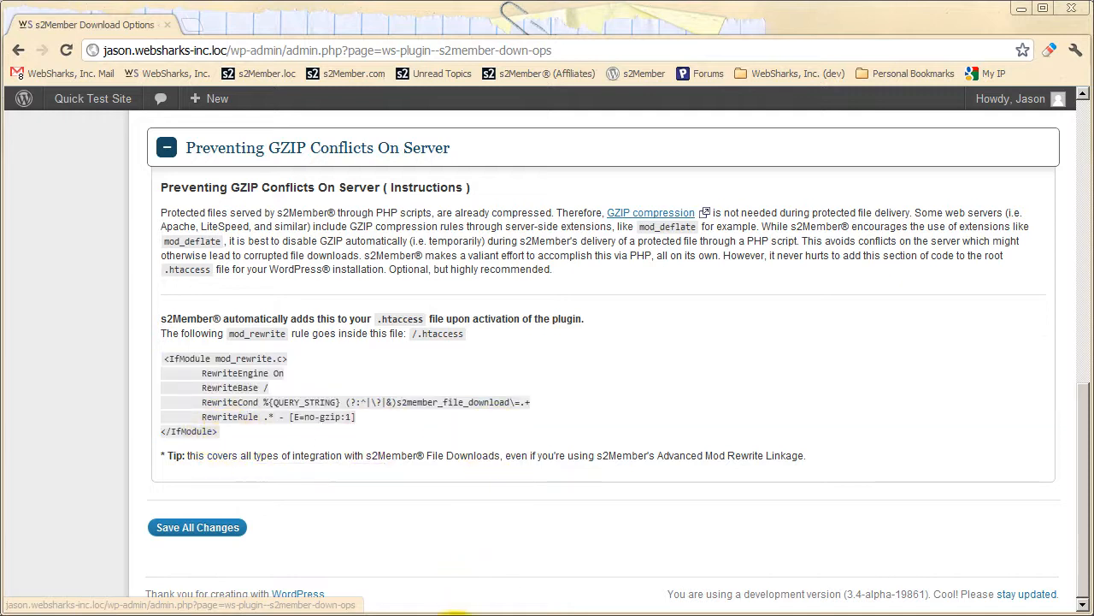
# Switch to the file explorer and open the .htaccess file in the WordPress root folder.
pyautogui.hotkey('alt', 'Tab')
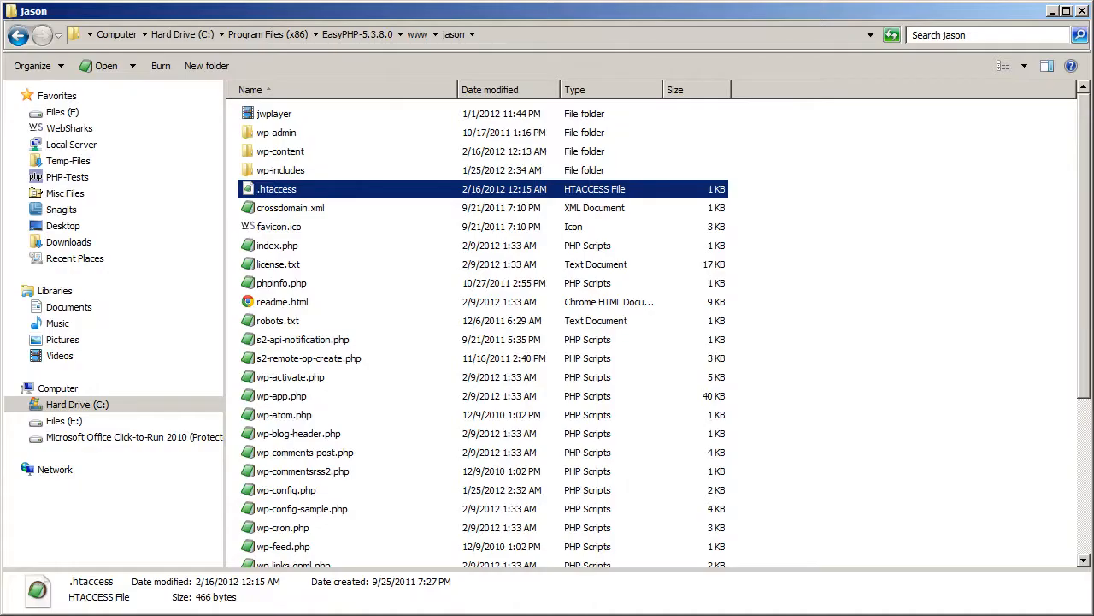
pyautogui.click(767, 274)
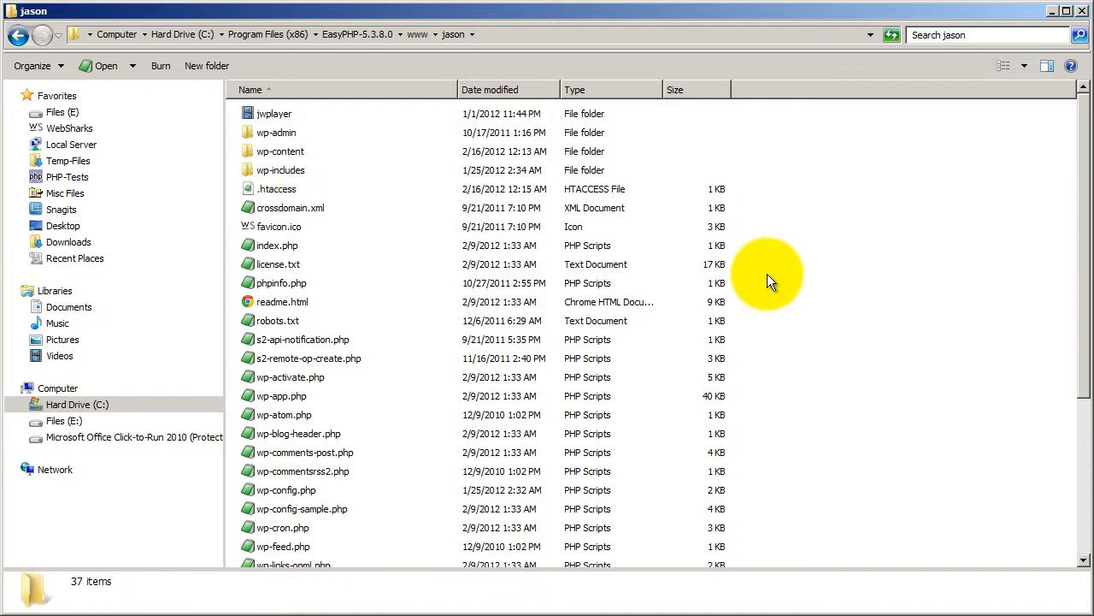
pyautogui.click(274, 192)
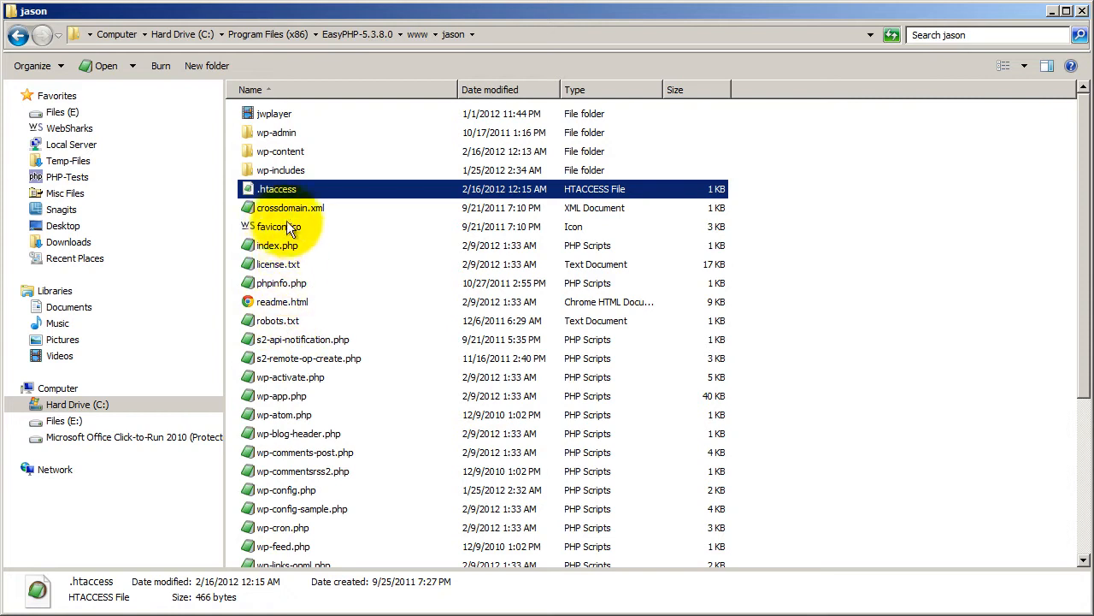
pyautogui.doubleClick(278, 188)
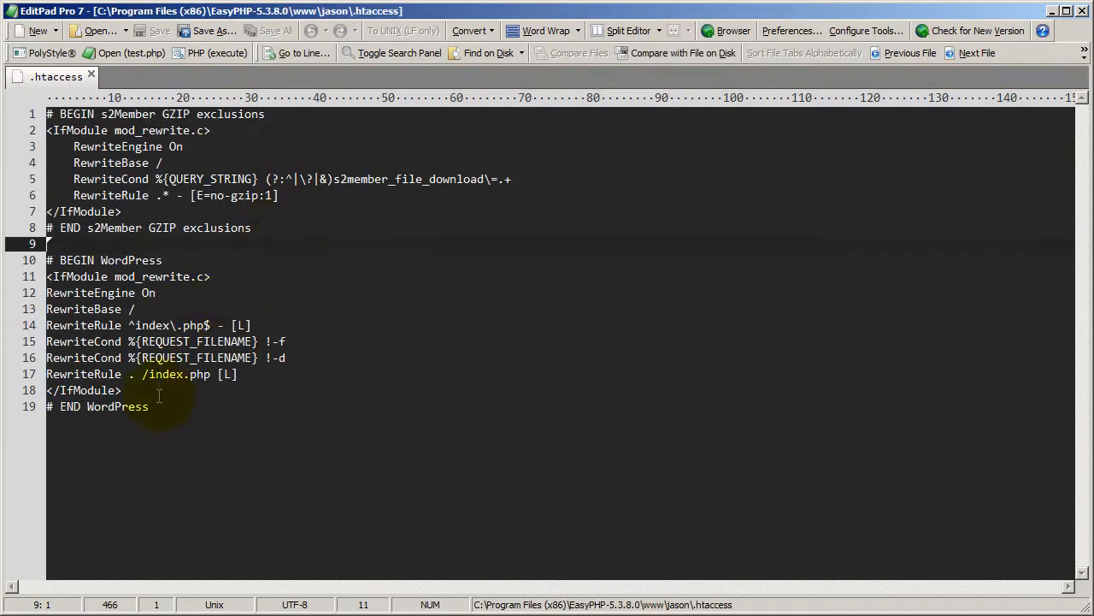
# Highlight the WordPress rule block in .htaccess, and the s2Member GZIP exclusions block above it.
pyautogui.moveTo(157, 406); pyautogui.dragTo(38, 260)
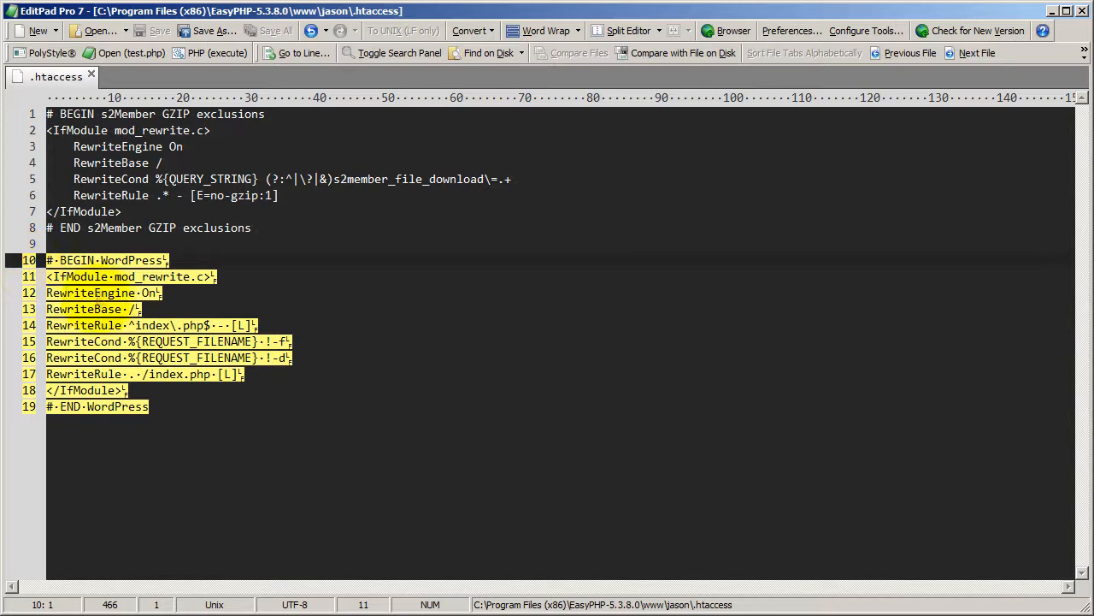
pyautogui.click(156, 406)
pyautogui.moveTo(252, 227); pyautogui.dragTo(34, 114)
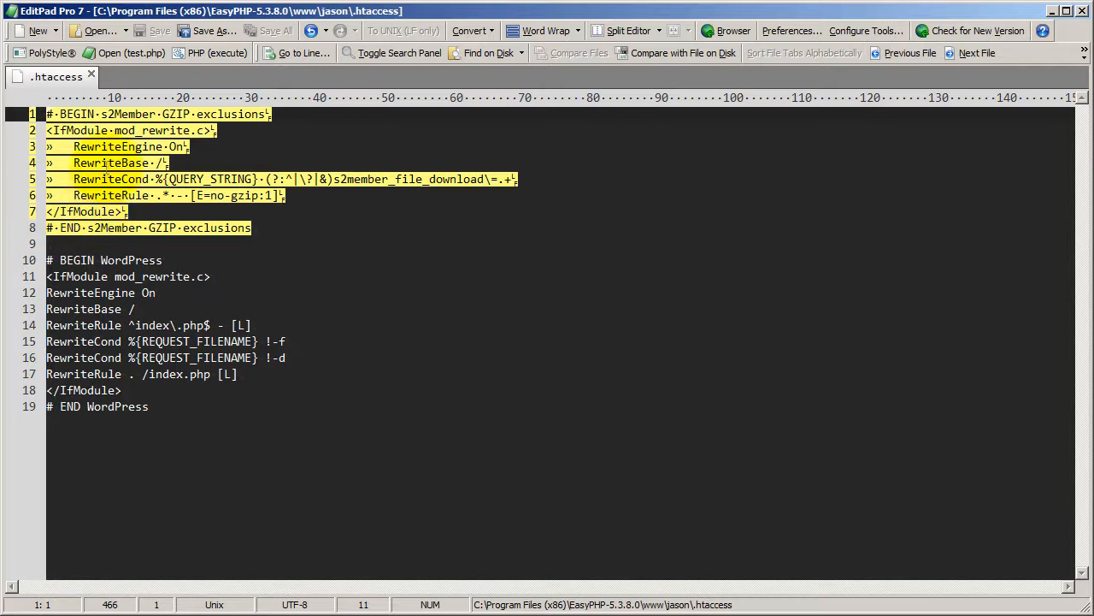
# Highlight the s2Member GZIP exclusions block in .htaccess again, clear the selection, and point out its RewriteCond and RewriteRule lines.
pyautogui.click(109, 146)
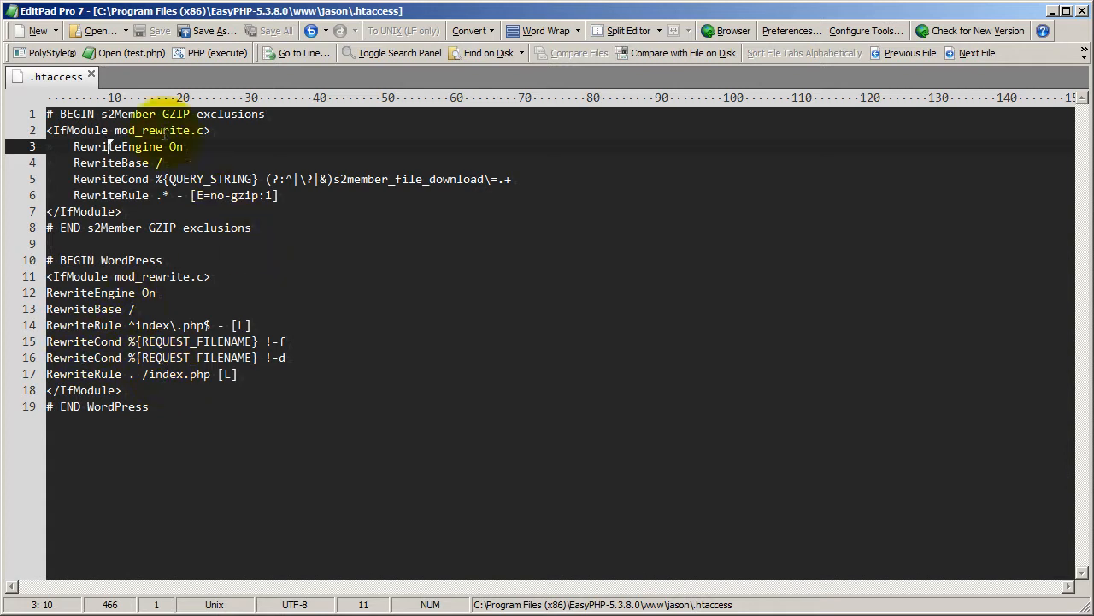
pyautogui.moveTo(256, 229); pyautogui.dragTo(26, 114)
pyautogui.click(122, 261)
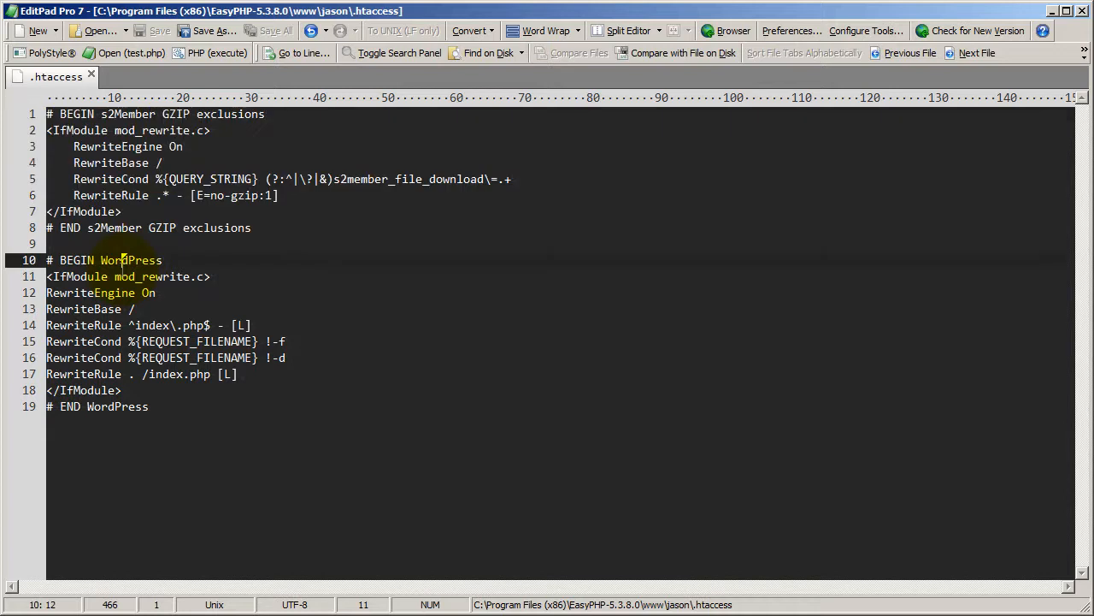
pyautogui.click(114, 229)
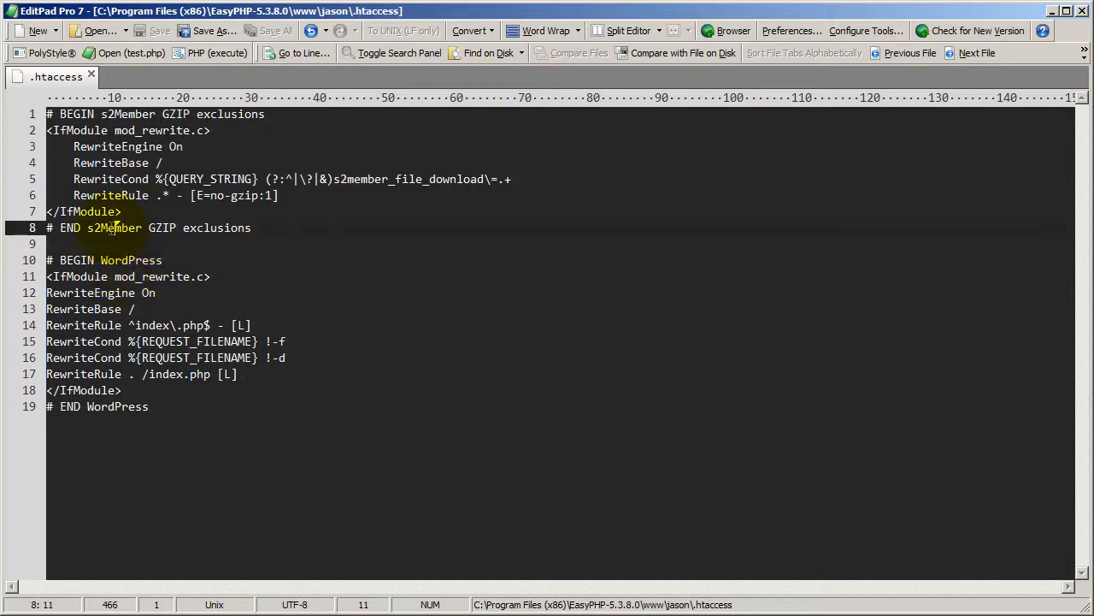
pyautogui.click(135, 179)
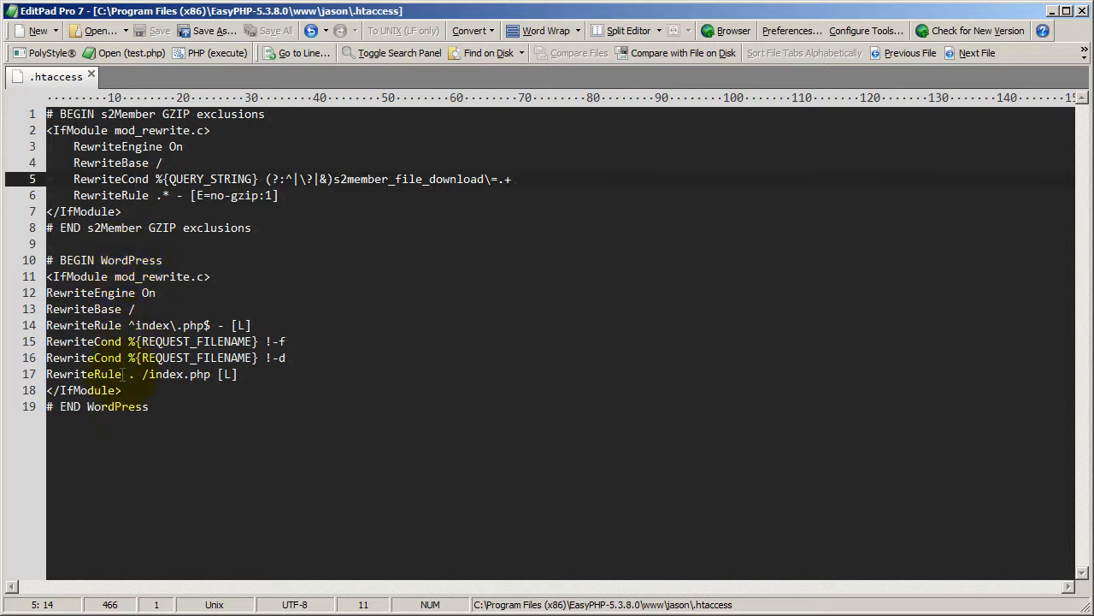
pyautogui.click(179, 195)
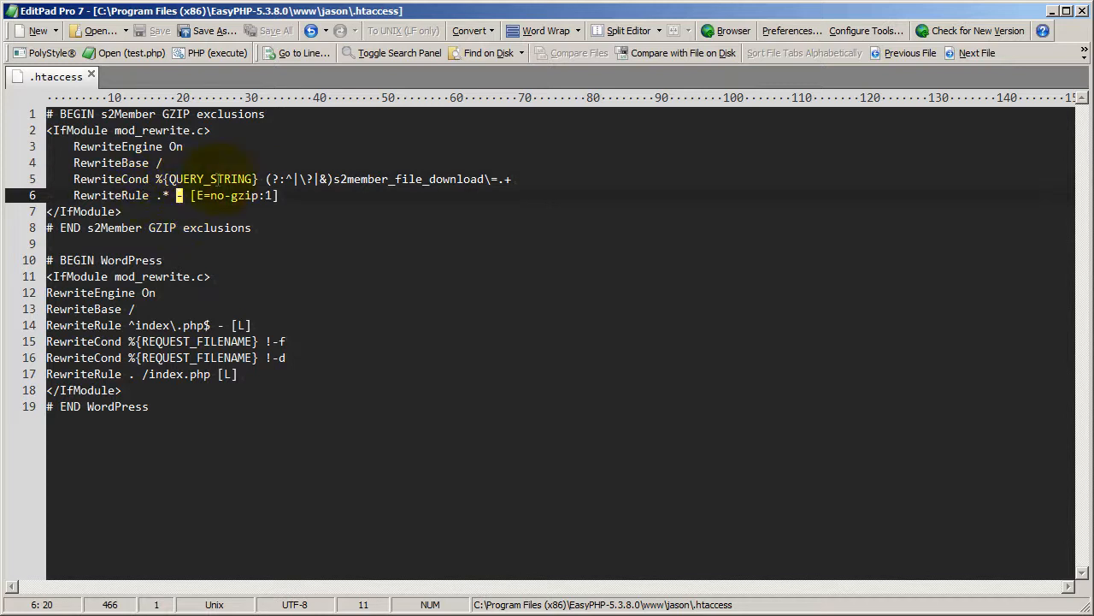
# Highlight QUERY_STRING, s2member_file_download and the [E=no-gzip:1] flag in the GZIP exclusions block, clearing the selection at the end.
pyautogui.doubleClick(227, 178)
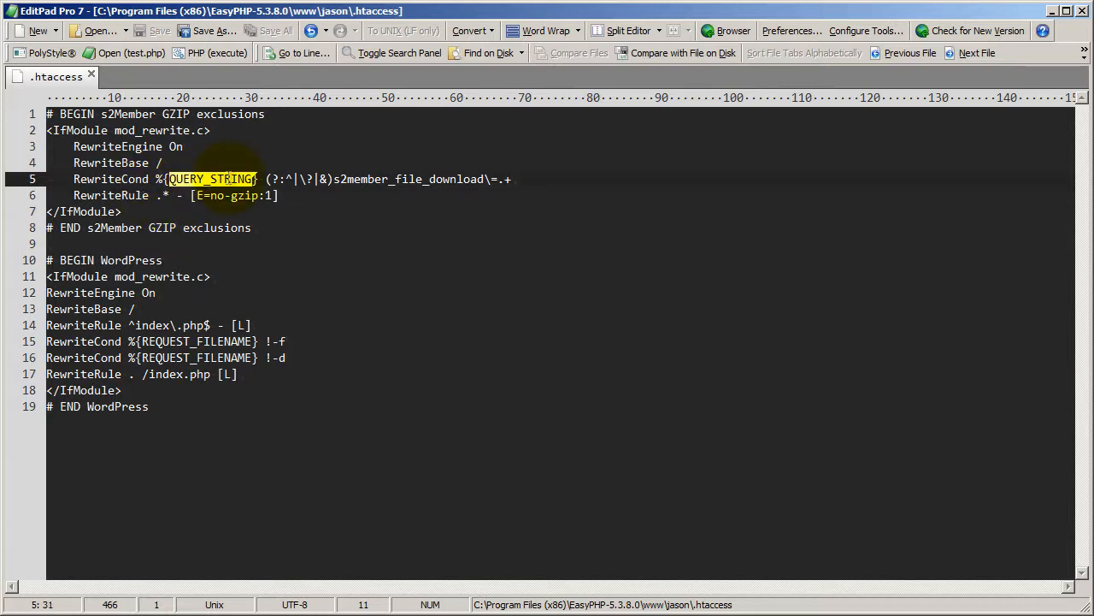
pyautogui.click(382, 178)
pyautogui.doubleClick(382, 179)
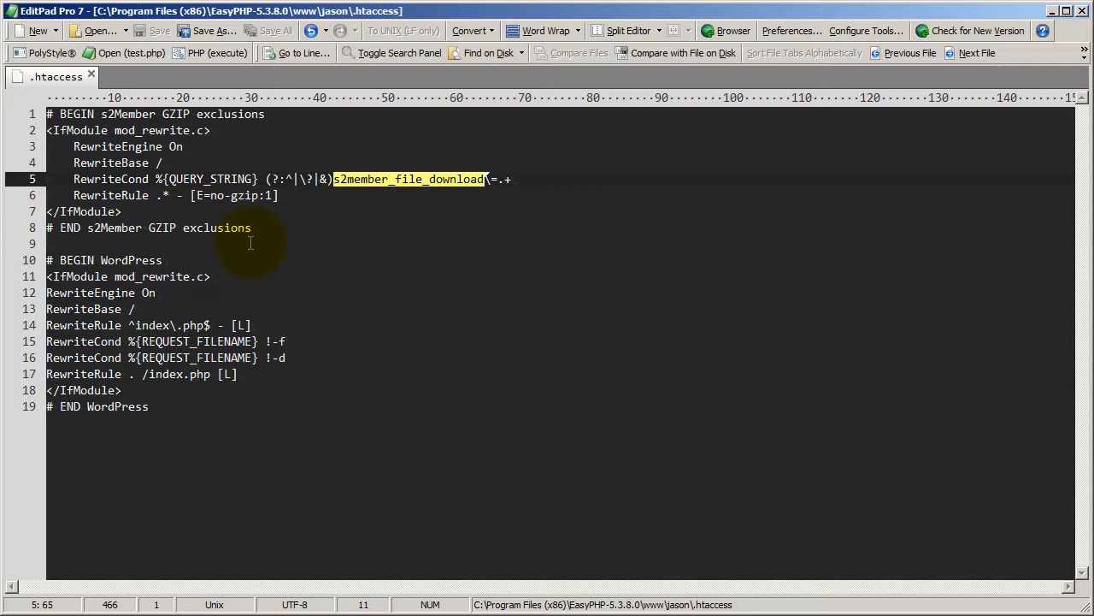
pyautogui.click(224, 179)
pyautogui.moveTo(190, 195); pyautogui.dragTo(277, 194)
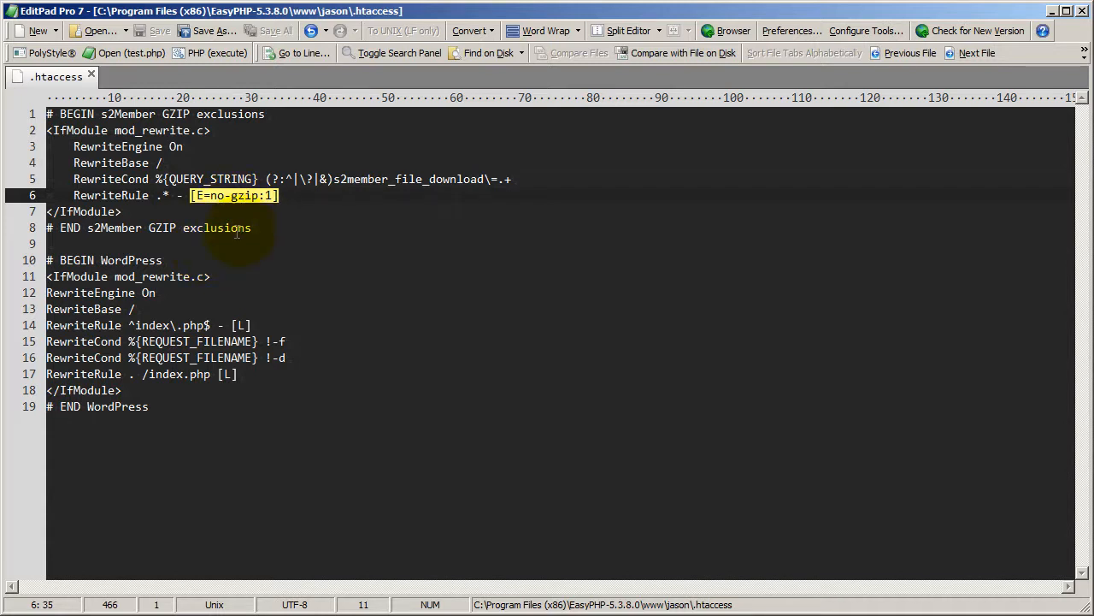
pyautogui.click(289, 199)
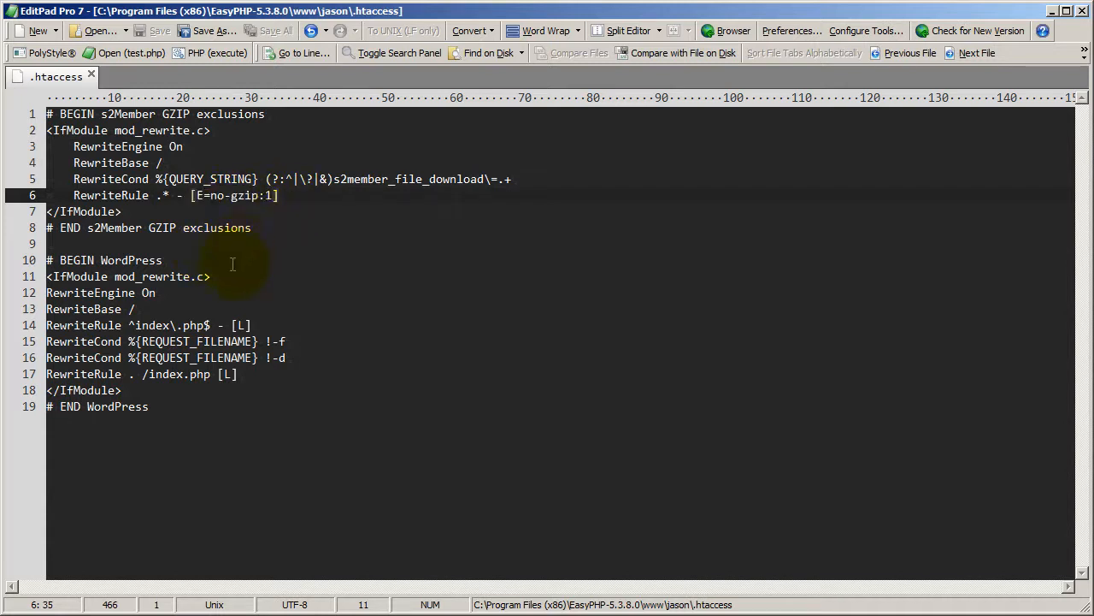
pyautogui.click(256, 228)
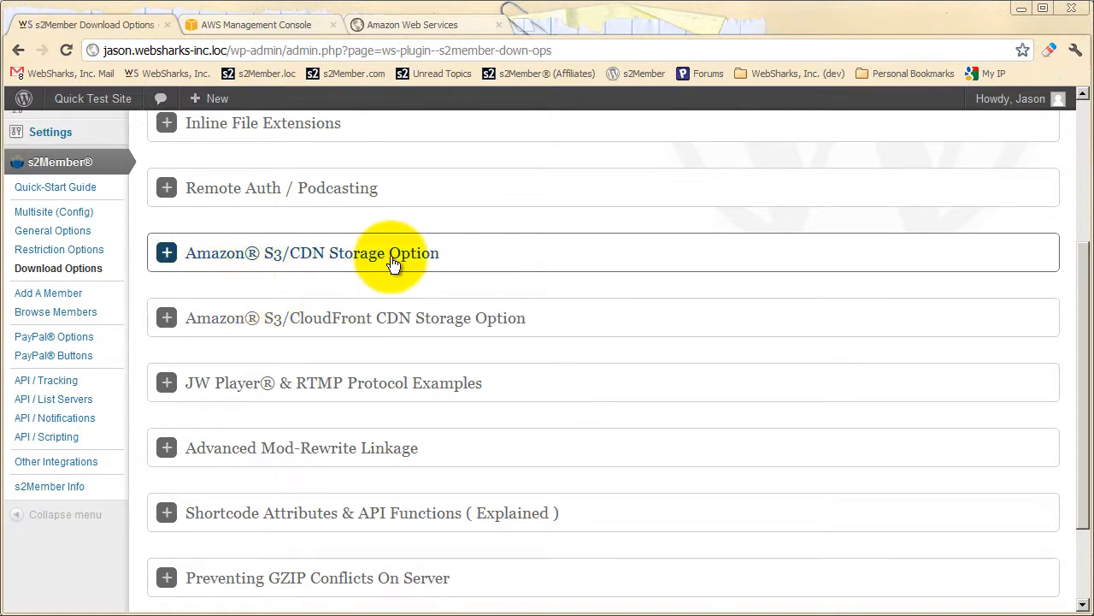
# In s2Member's Download Options in the browser, expand Basic Download Restrictions, highlight the example s2member_file_download link, and collapse the section.
pyautogui.scroll(3, 310, 325)
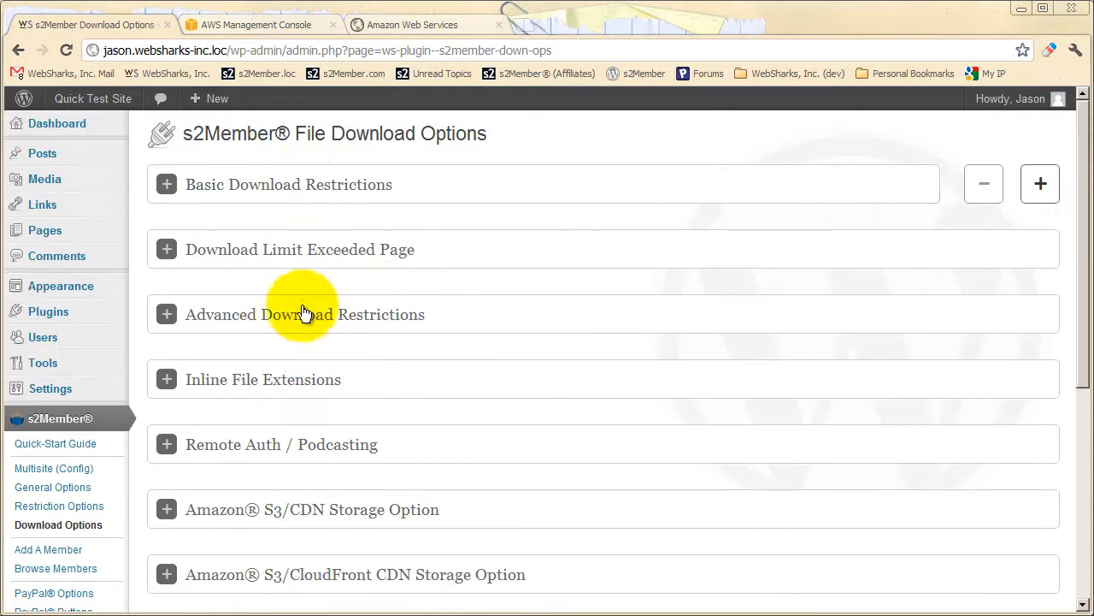
pyautogui.click(301, 187)
pyautogui.scroll(-1, 310, 282)
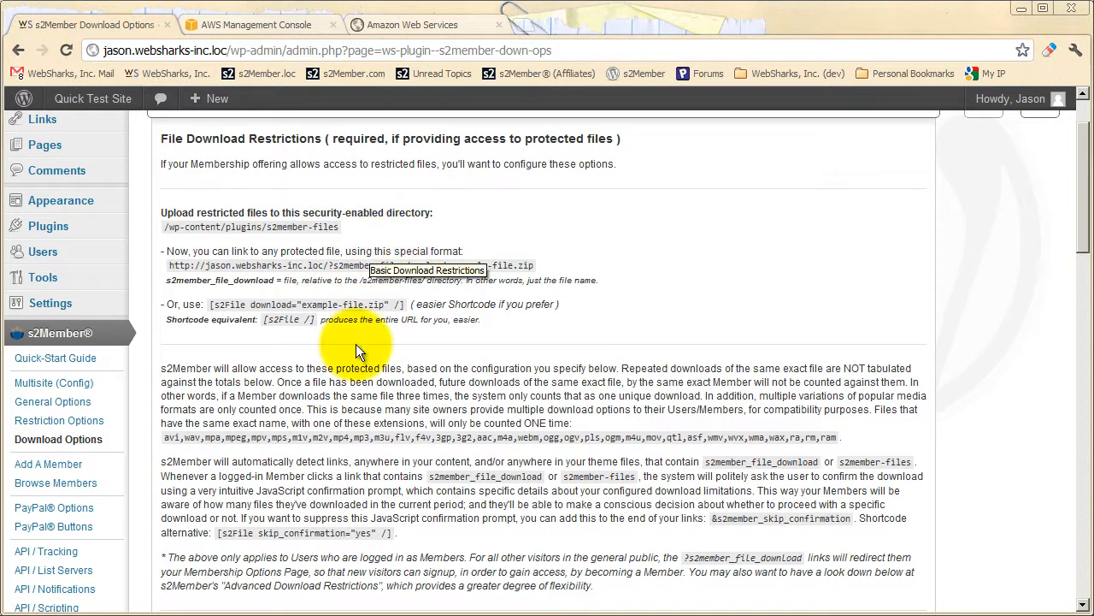
pyautogui.moveTo(534, 265); pyautogui.dragTo(168, 264)
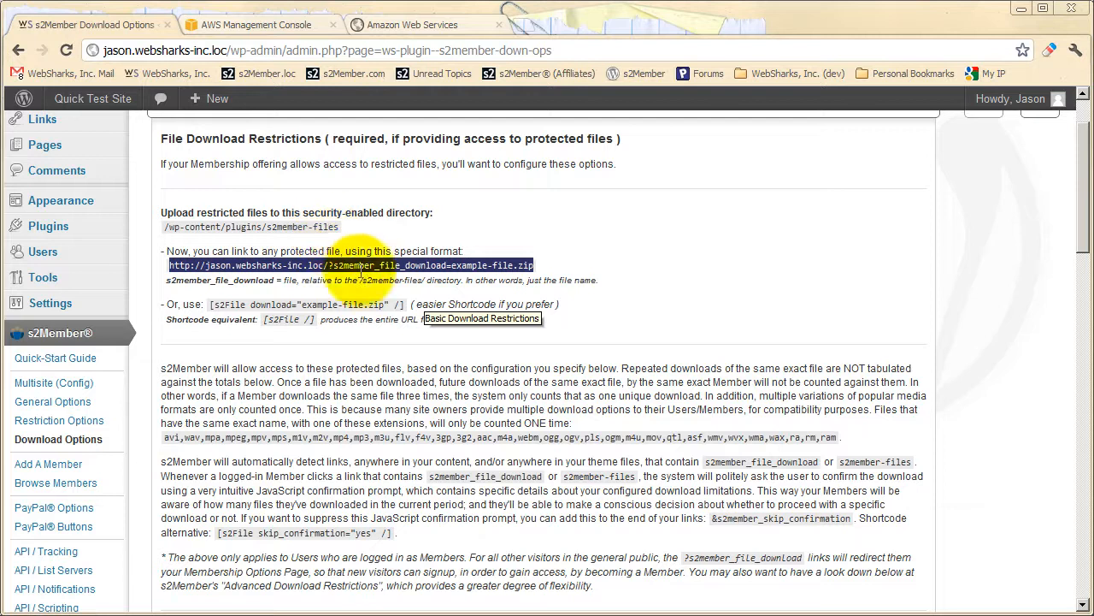
pyautogui.click(385, 291)
pyautogui.scroll(2, 341, 326)
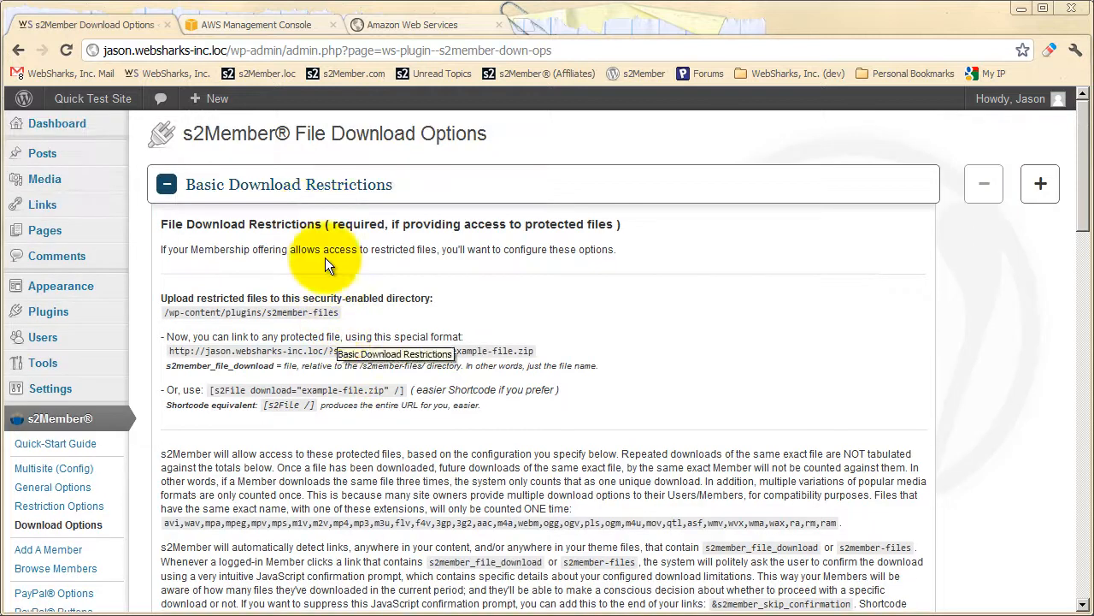
pyautogui.click(315, 189)
# Expand the Amazon S3/CDN Storage Option section and read through to its file bucket, access key and secret key fields.
pyautogui.scroll(-3, 313, 210)
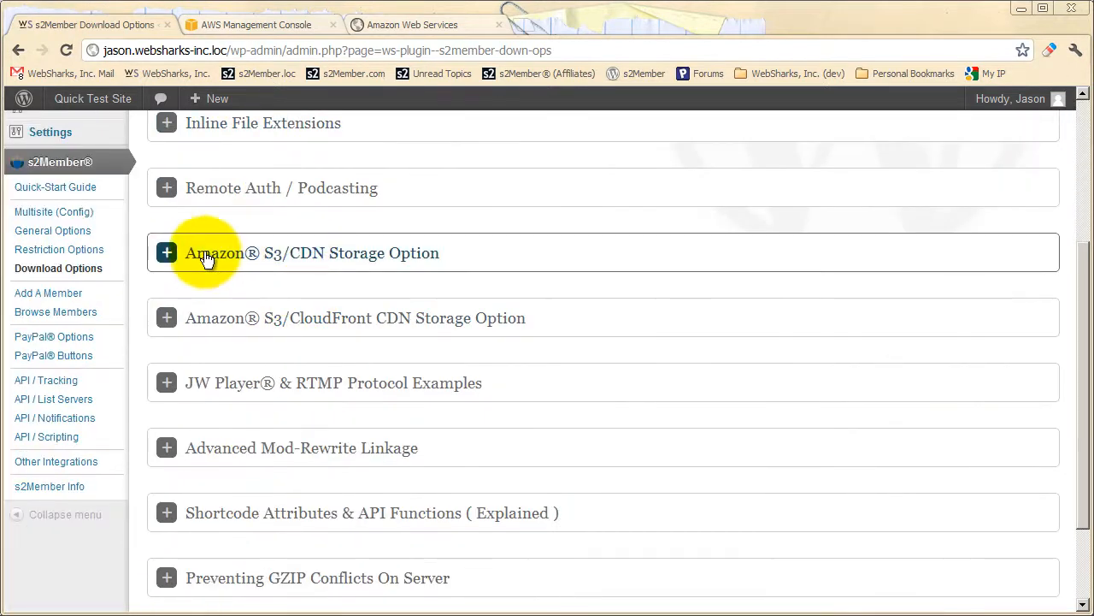
pyautogui.click(297, 256)
pyautogui.scroll(-1, 289, 282)
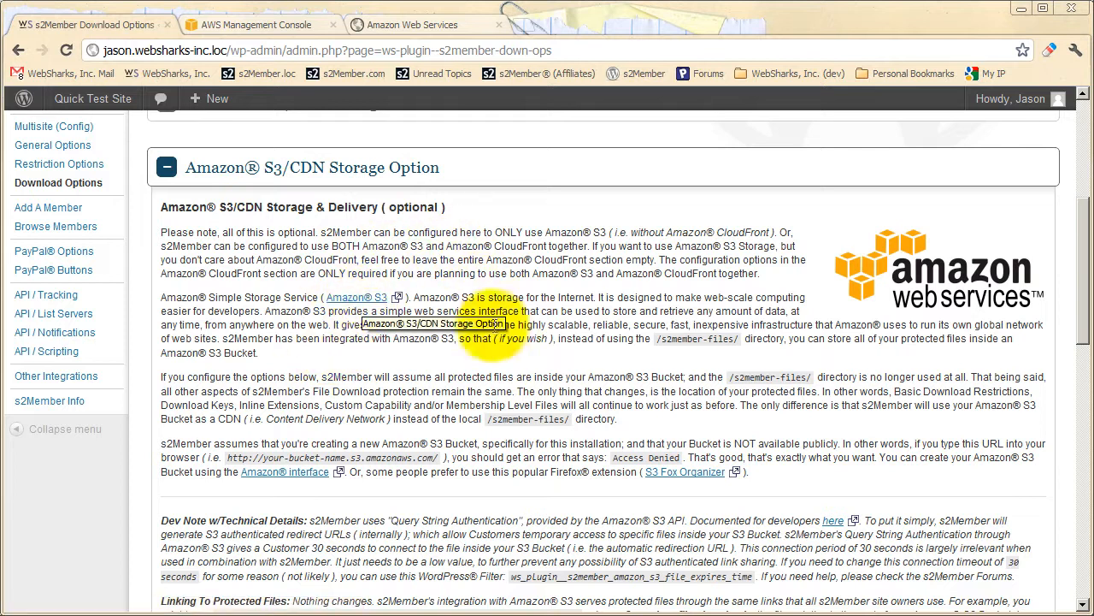
pyautogui.scroll(-10, 352, 309)
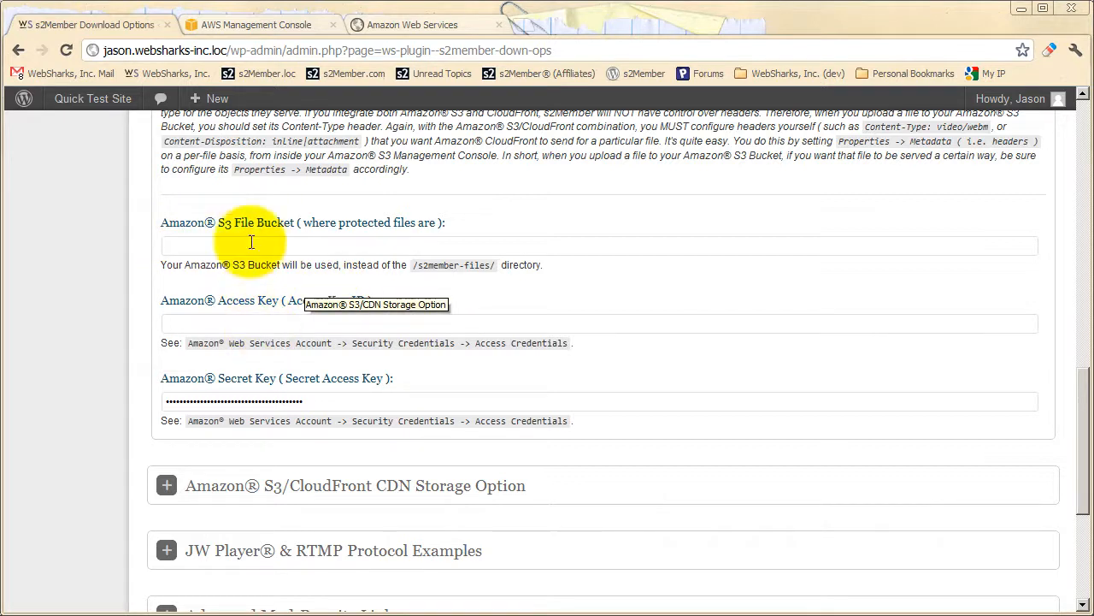
# Switch to the AWS Management Console and start a new S3 bucket named ws-s2member-files.
pyautogui.click(263, 25)
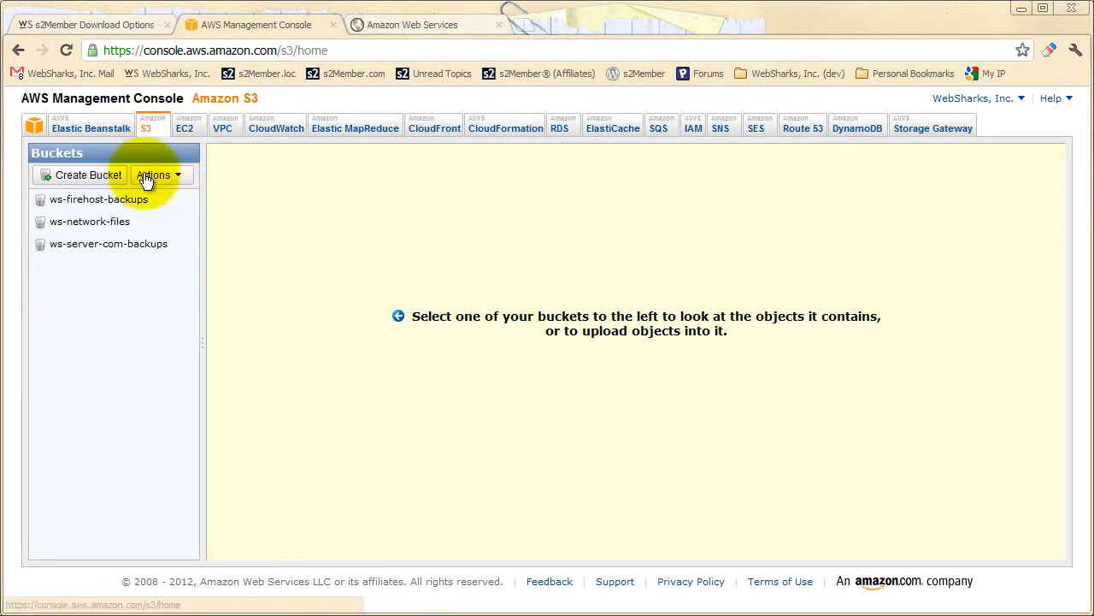
pyautogui.click(77, 174)
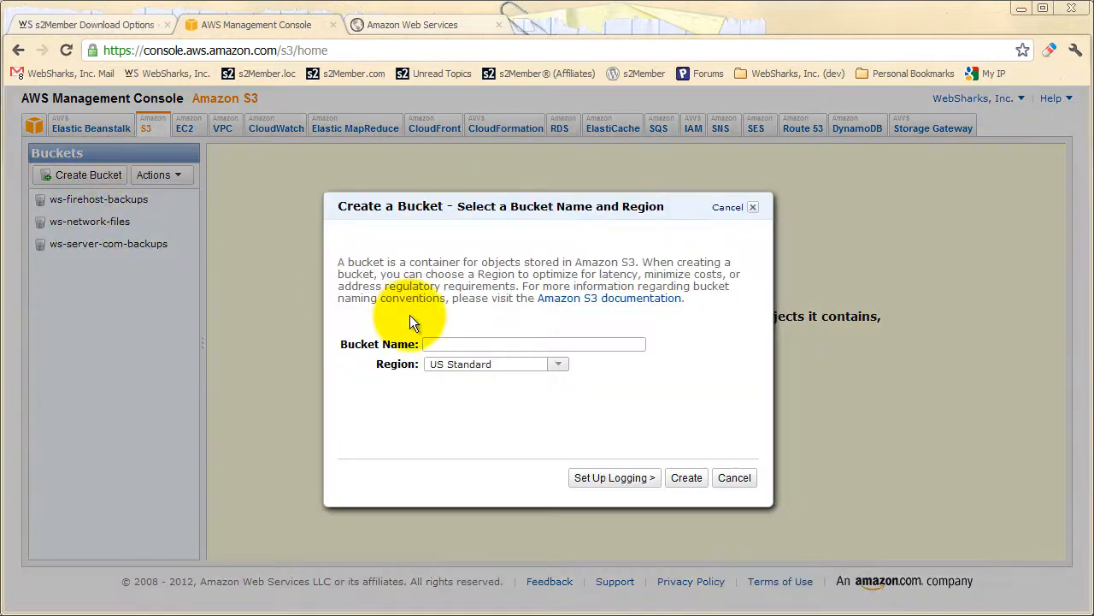
pyautogui.click(454, 344)
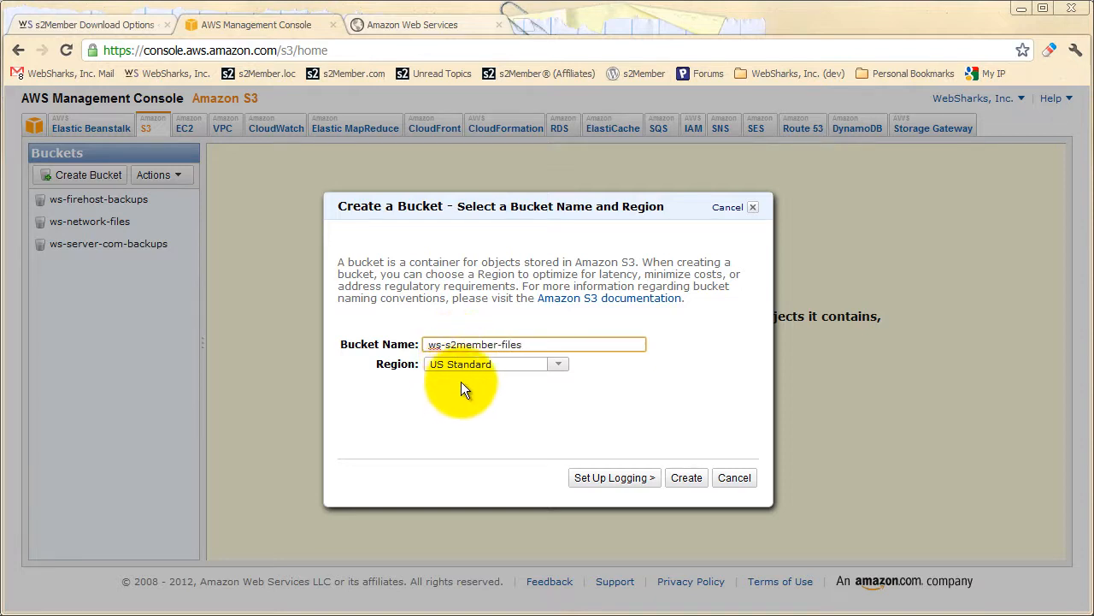
pyautogui.click(461, 382)
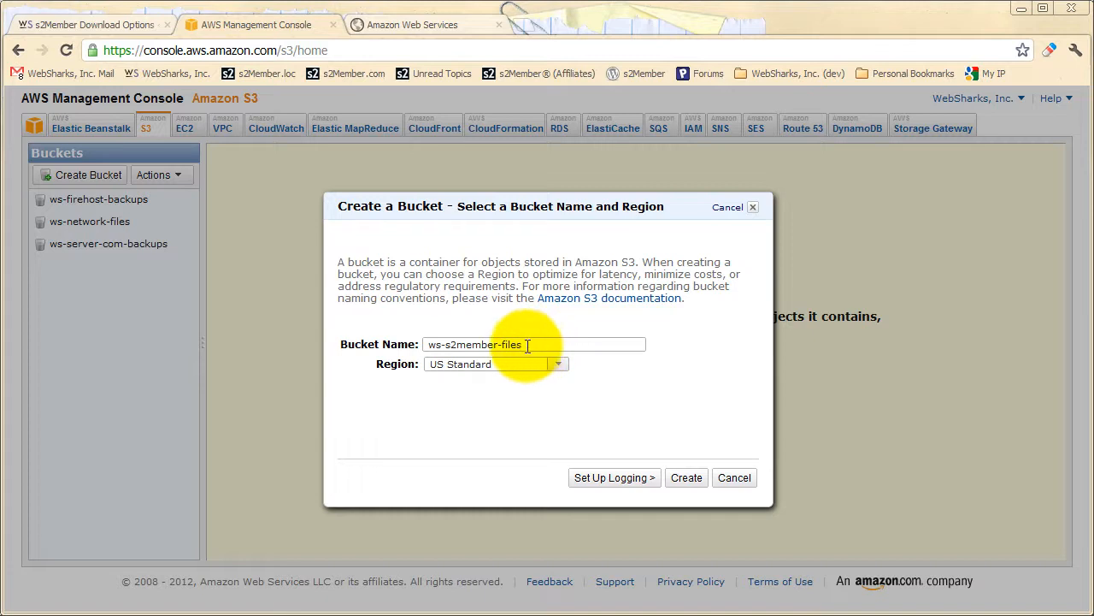
# Highlight the new bucket's name three times, clearing the selection each time.
pyautogui.moveTo(528, 345); pyautogui.dragTo(427, 345)
pyautogui.click(489, 393)
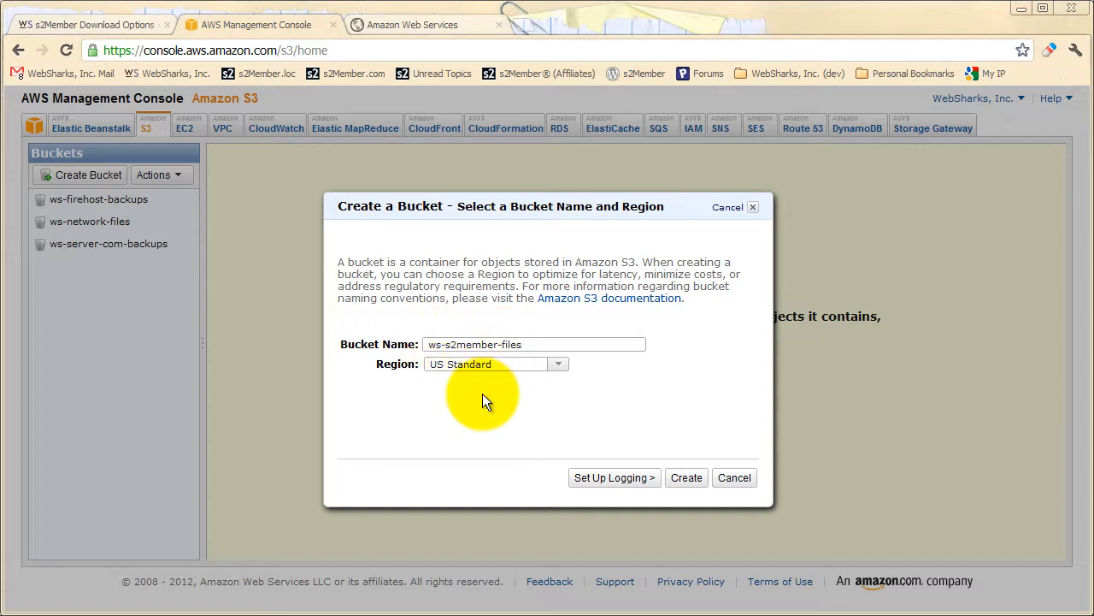
pyautogui.moveTo(523, 344); pyautogui.dragTo(403, 345)
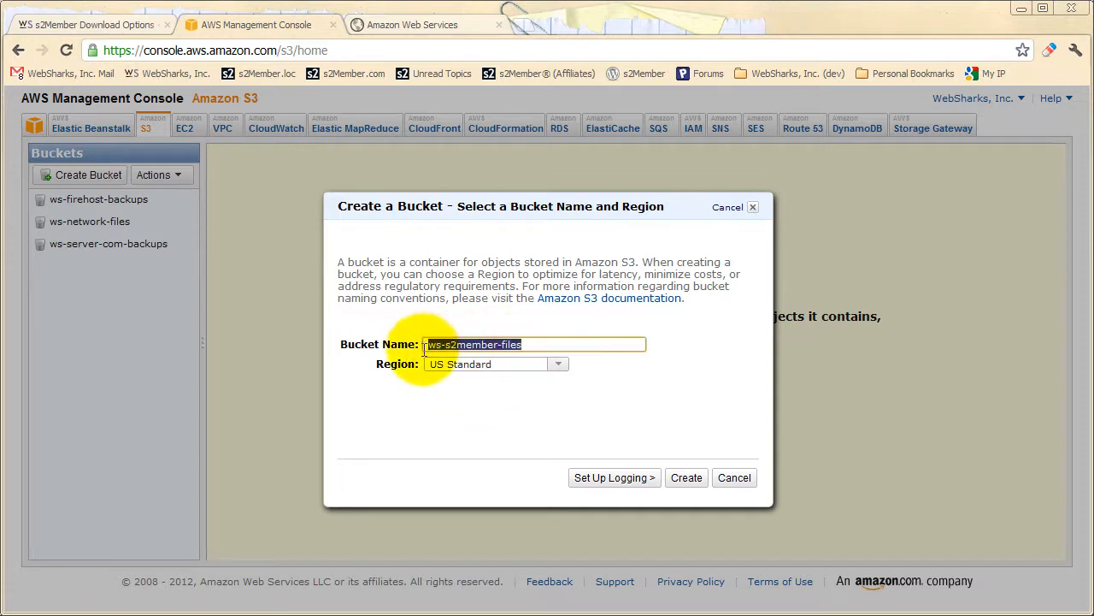
pyautogui.click(479, 385)
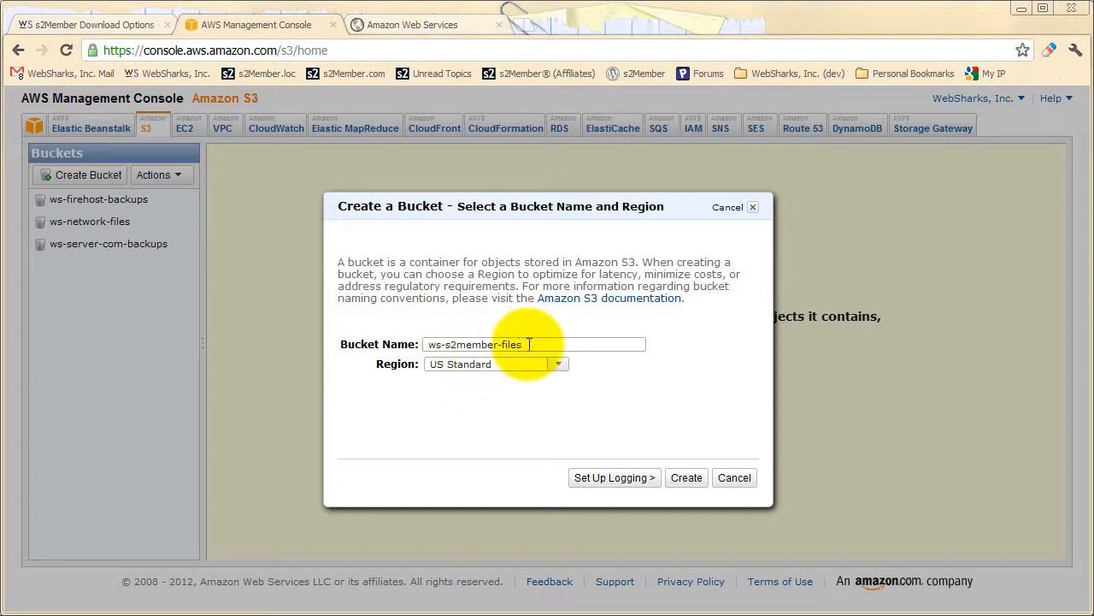
pyautogui.moveTo(520, 343); pyautogui.dragTo(420, 344)
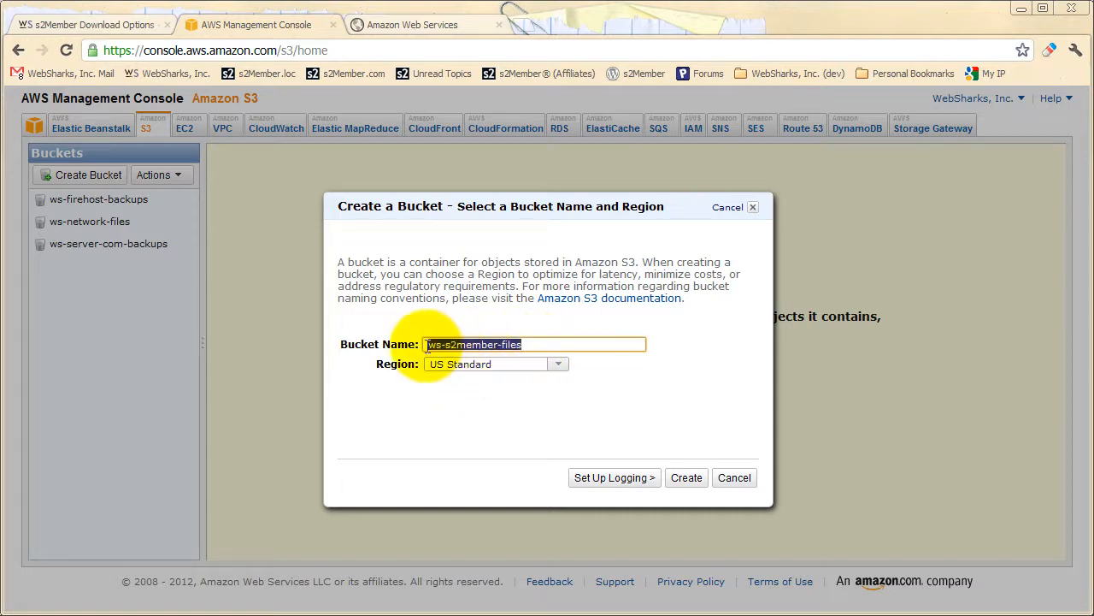
pyautogui.click(495, 392)
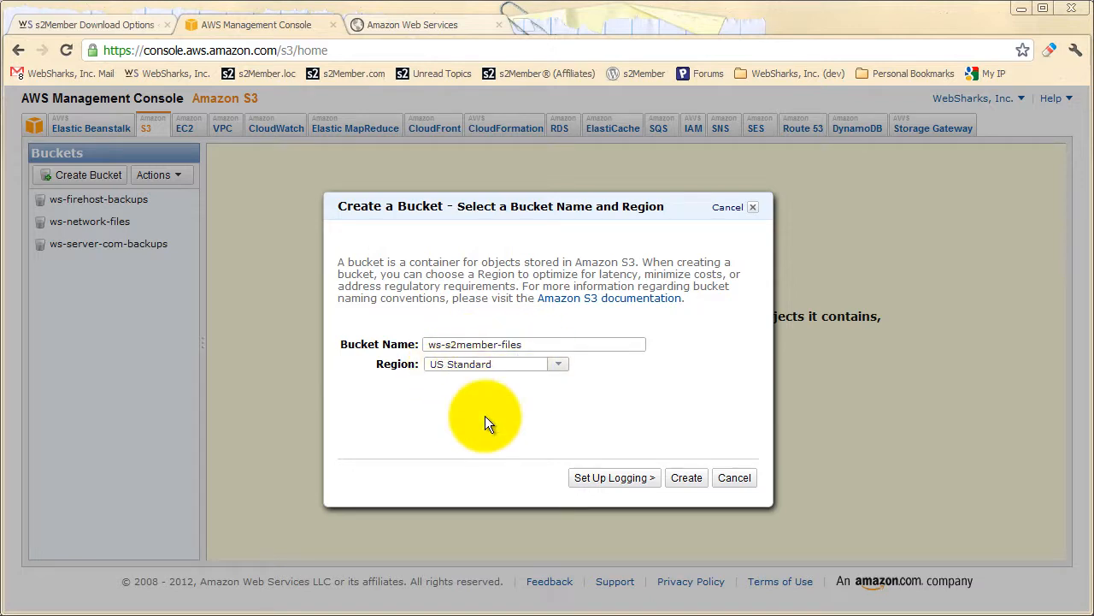
# Review the available regions, keep US Standard, and create the bucket.
pyautogui.click(559, 366)
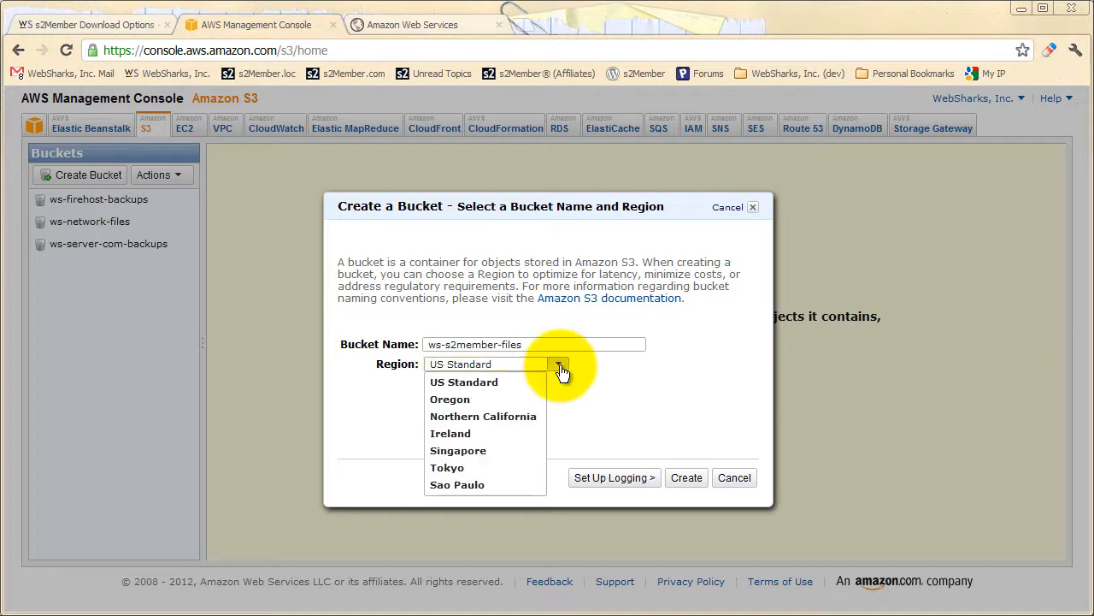
pyautogui.click(561, 370)
pyautogui.click(698, 481)
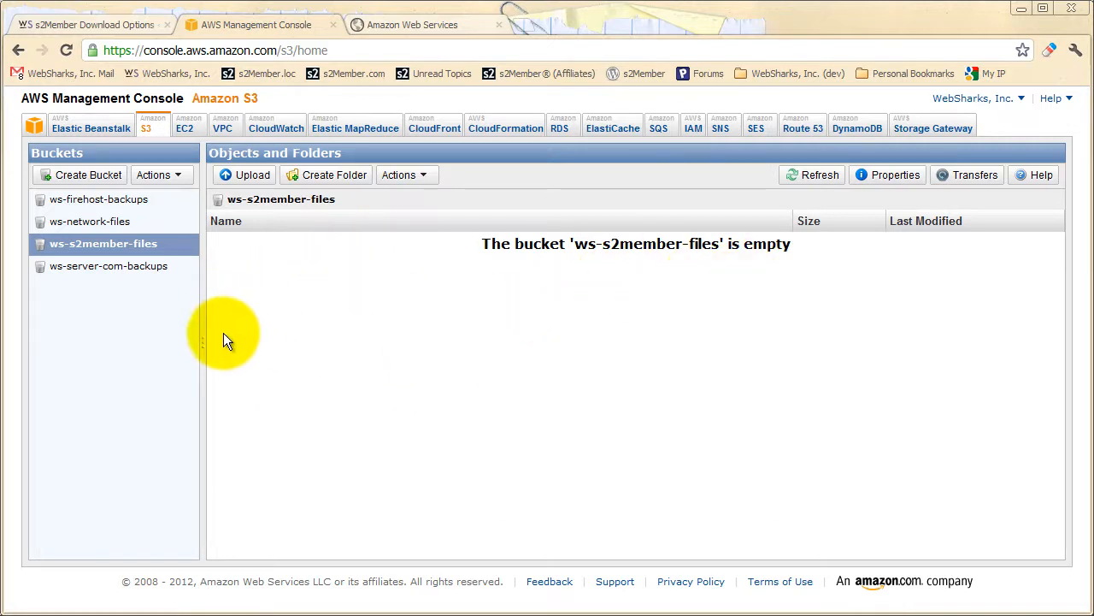
# Return to s2Member's Download Options and set the Amazon S3 File Bucket to ws-s2member-files.
pyautogui.click(82, 24)
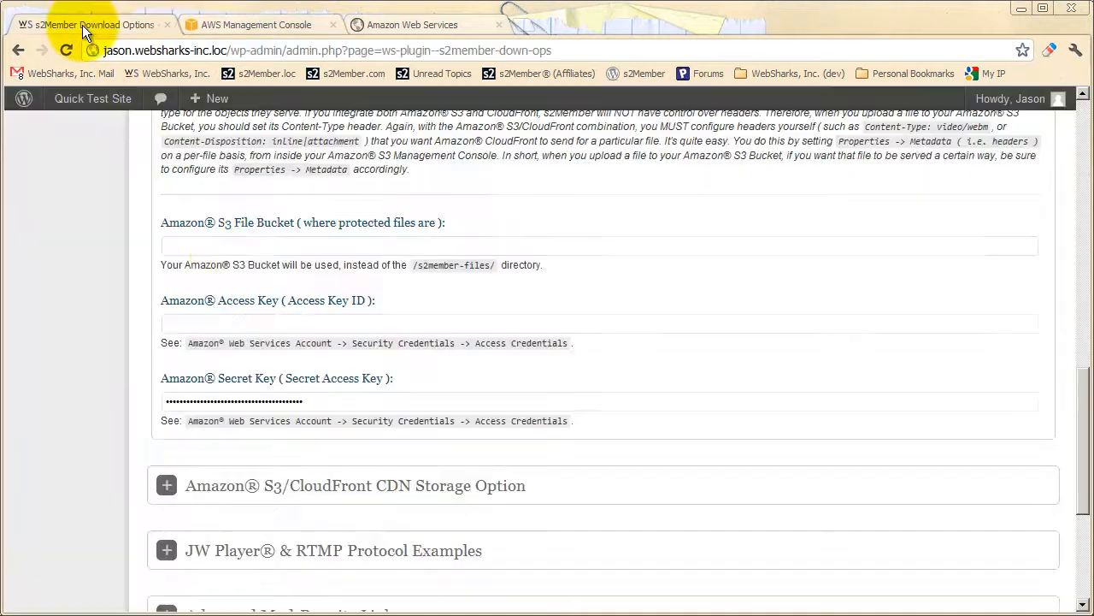
pyautogui.click(240, 245)
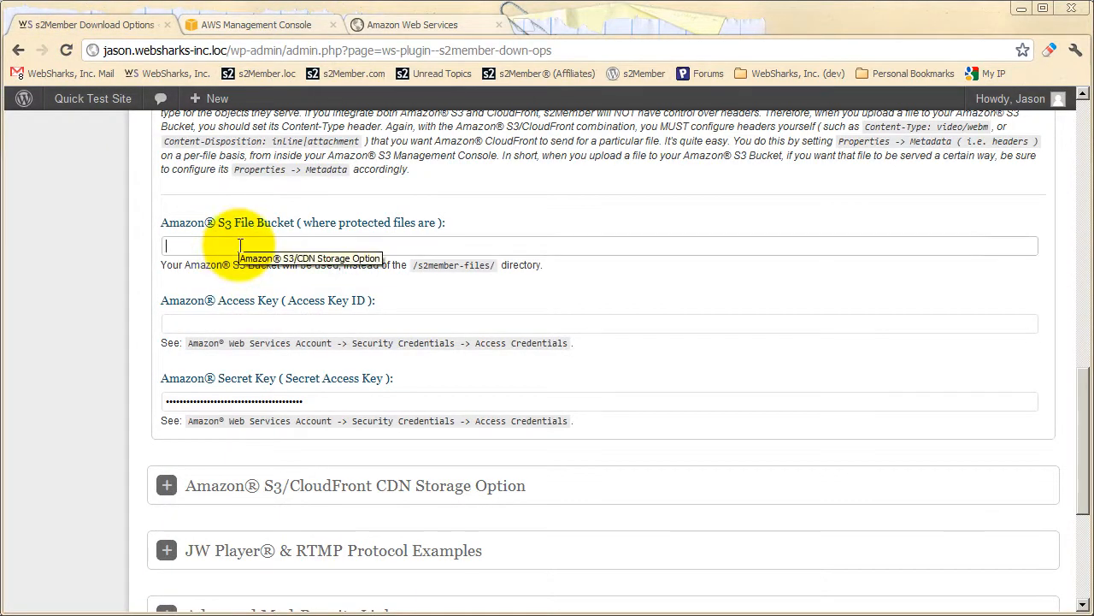
pyautogui.write('ws-s2member-files')
pyautogui.click(243, 288)
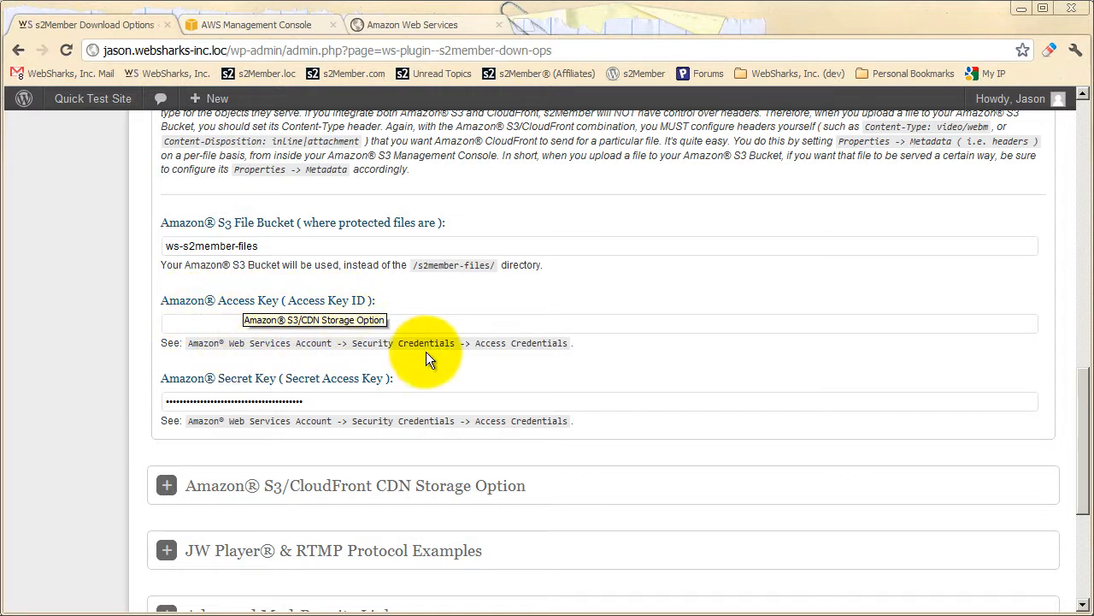
# Go to the AWS account's Security Credentials page and copy the Access Key ID from the Access Keys list.
pyautogui.click(278, 24)
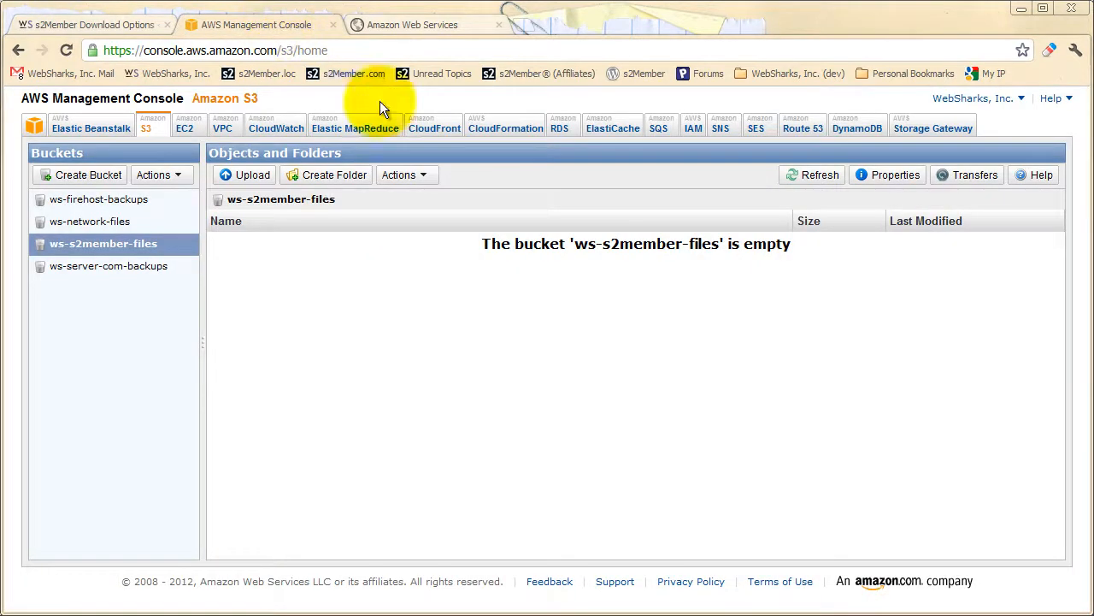
pyautogui.click(992, 107)
pyautogui.click(977, 161)
pyautogui.click(437, 24)
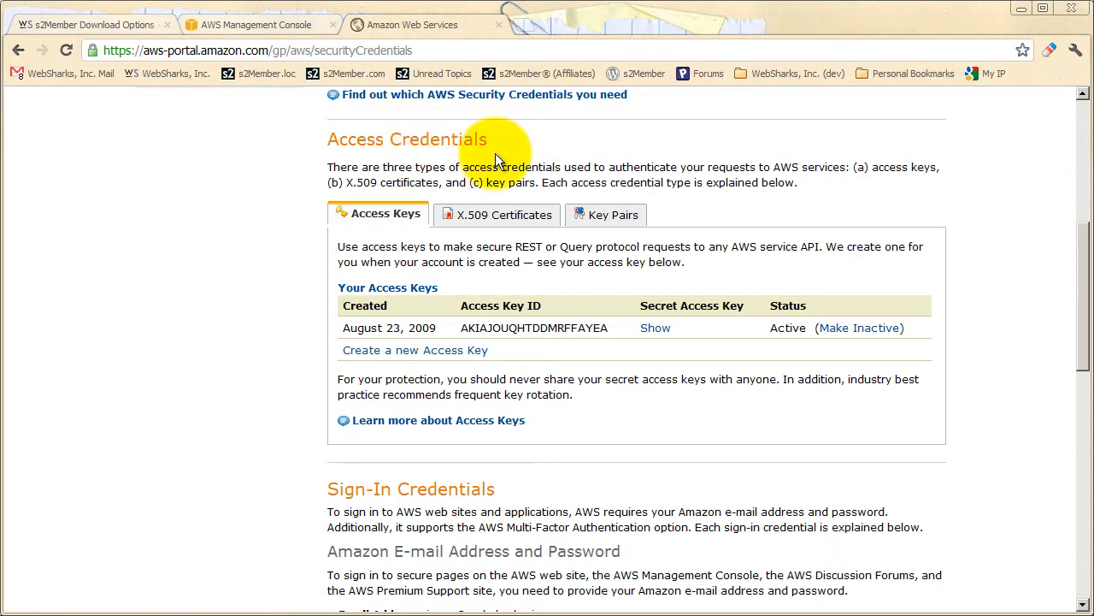
pyautogui.moveTo(462, 328); pyautogui.dragTo(593, 334)
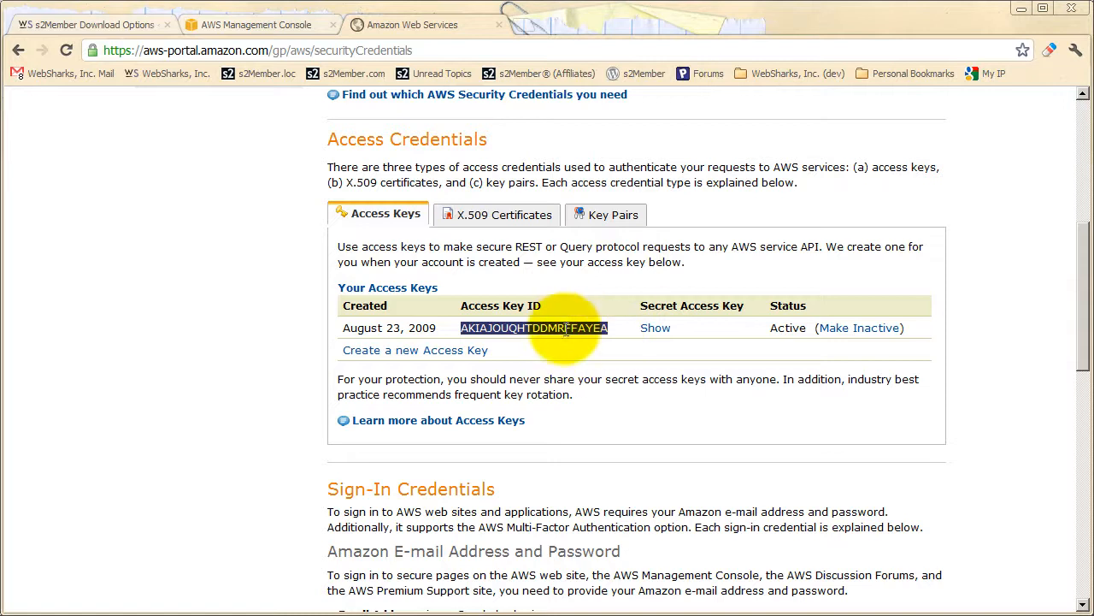
pyautogui.rightClick(564, 325)
pyautogui.click(588, 336)
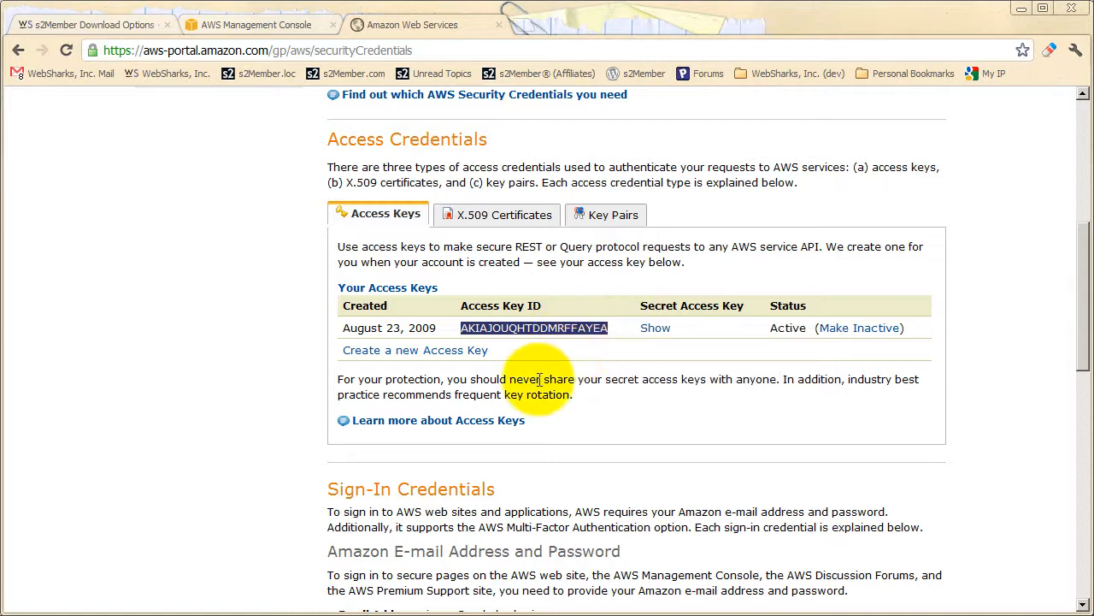
# Return to s2Member's Download Options and paste the copied AWS access key ID into the Amazon Access Key field.
pyautogui.click(110, 28)
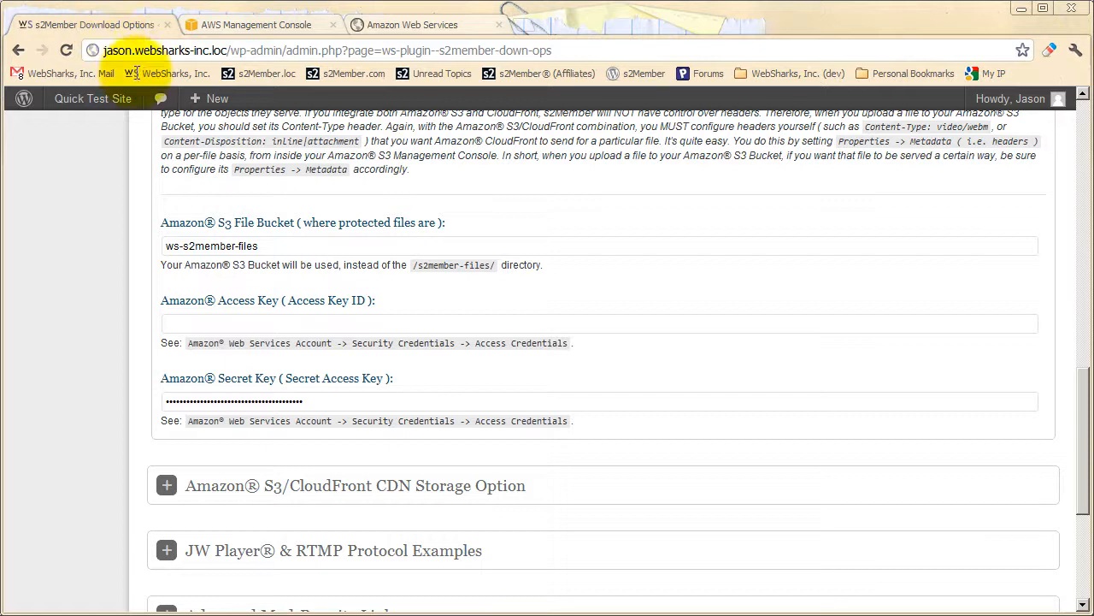
pyautogui.click(259, 330)
pyautogui.hotkey('ctrl', 'v')
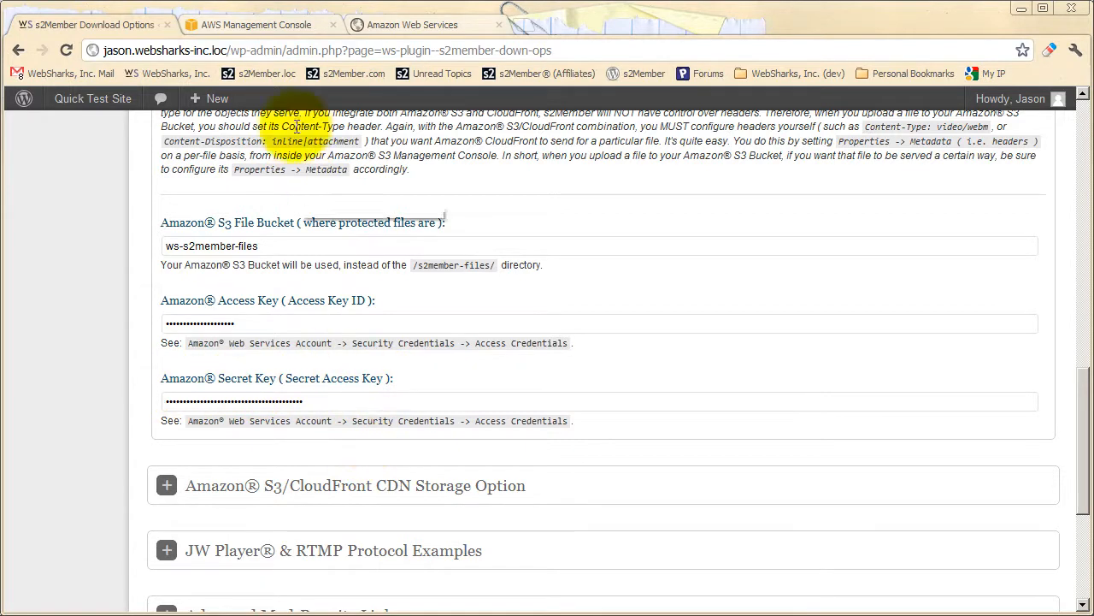
# Check the Secret Access Key column on the AWS credentials page, and save s2Member's Download Options.
pyautogui.click(434, 25)
pyautogui.click(673, 368)
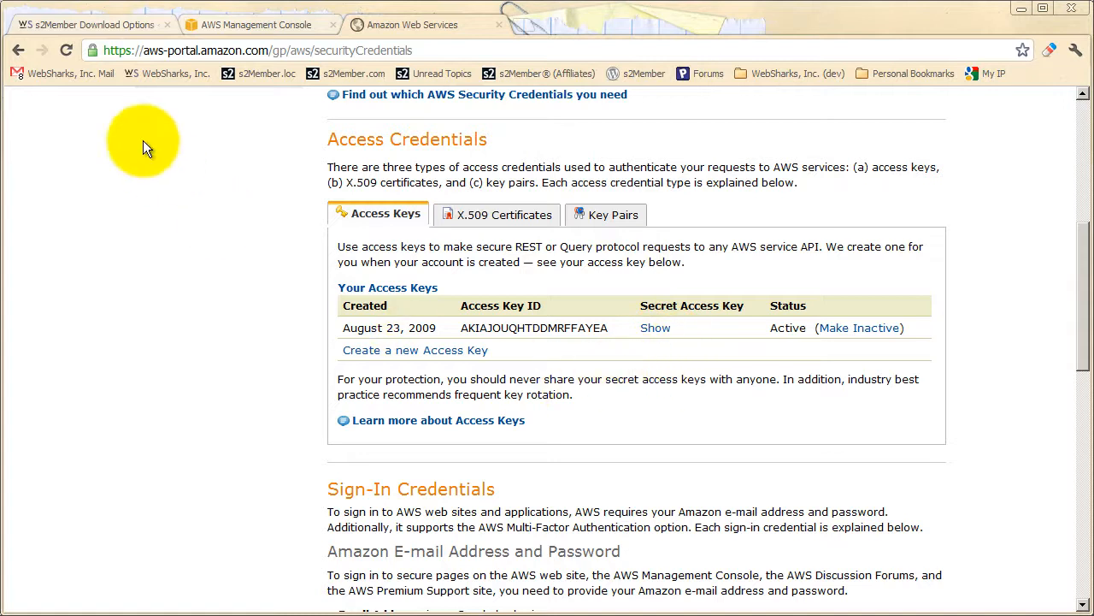
pyautogui.click(94, 25)
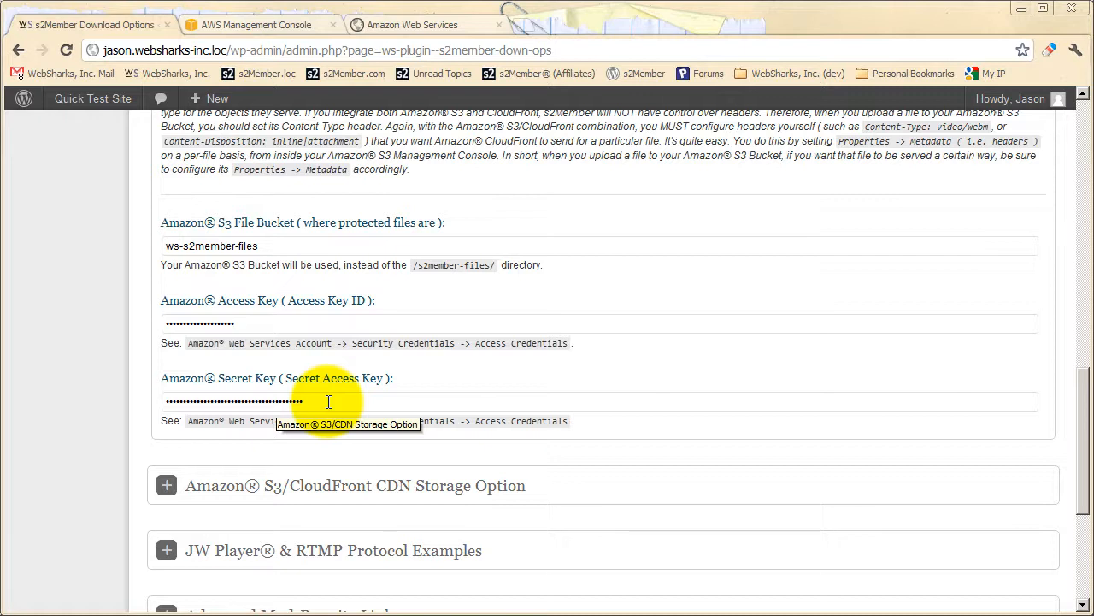
pyautogui.scroll(-4, 329, 402)
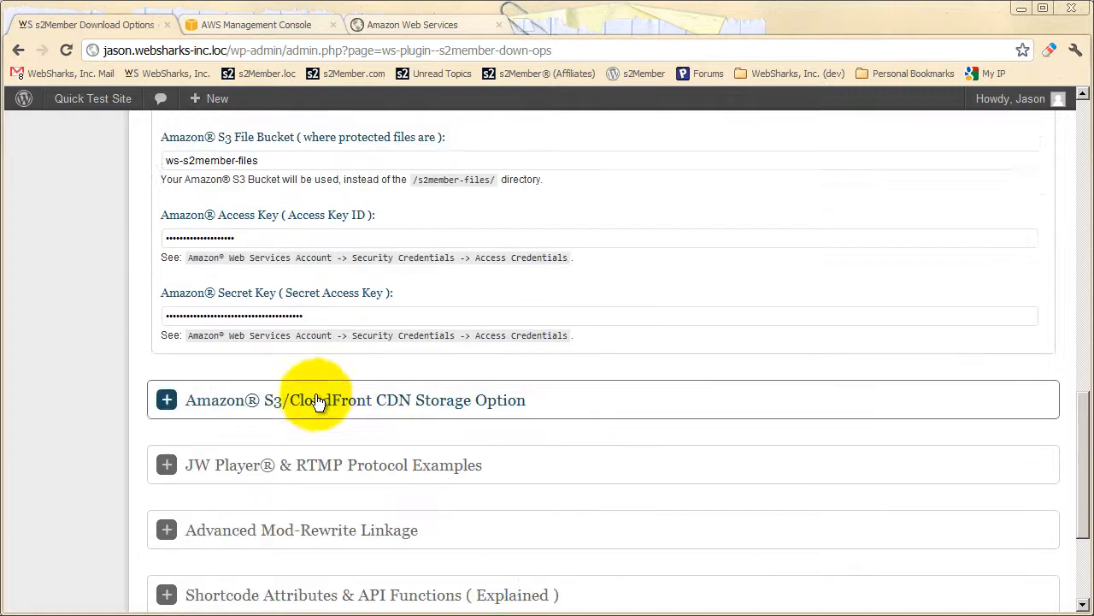
pyautogui.click(205, 527)
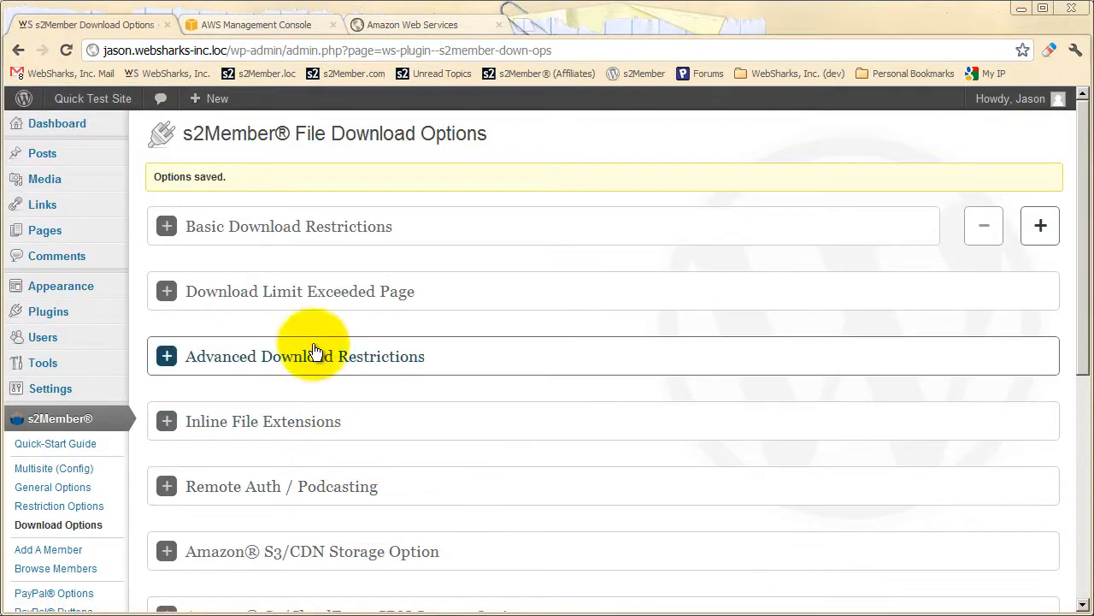
# Expand Basic Download Restrictions, highlight the example download link and the /s2member-files directory, and switch to the AWS Management Console.
pyautogui.click(308, 231)
pyautogui.scroll(-1, 456, 365)
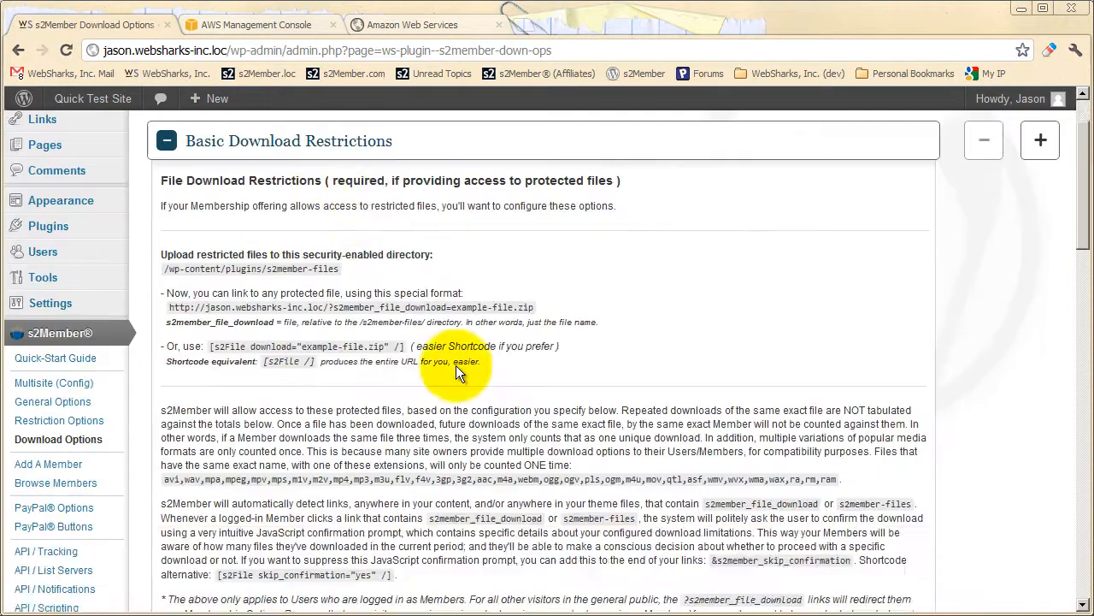
pyautogui.moveTo(528, 310); pyautogui.dragTo(170, 312)
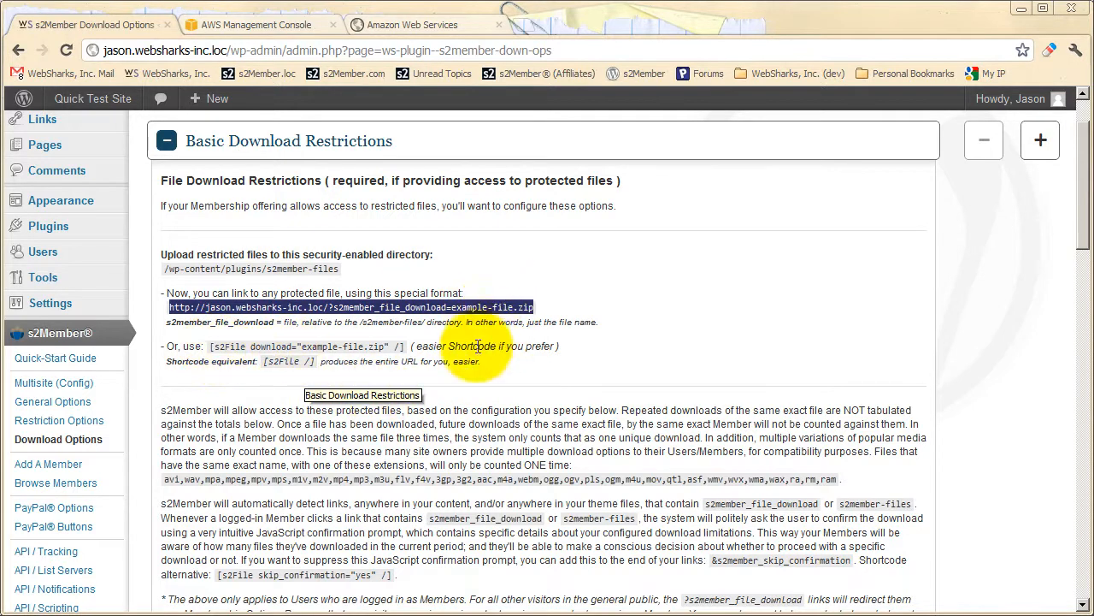
pyautogui.click(495, 372)
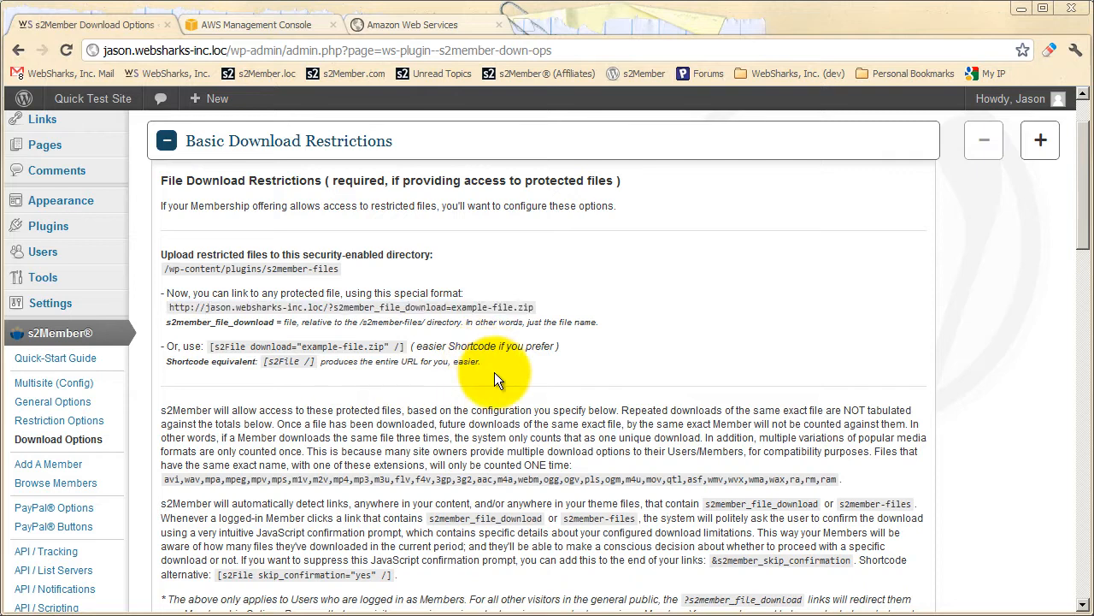
pyautogui.moveTo(338, 270); pyautogui.dragTo(262, 270)
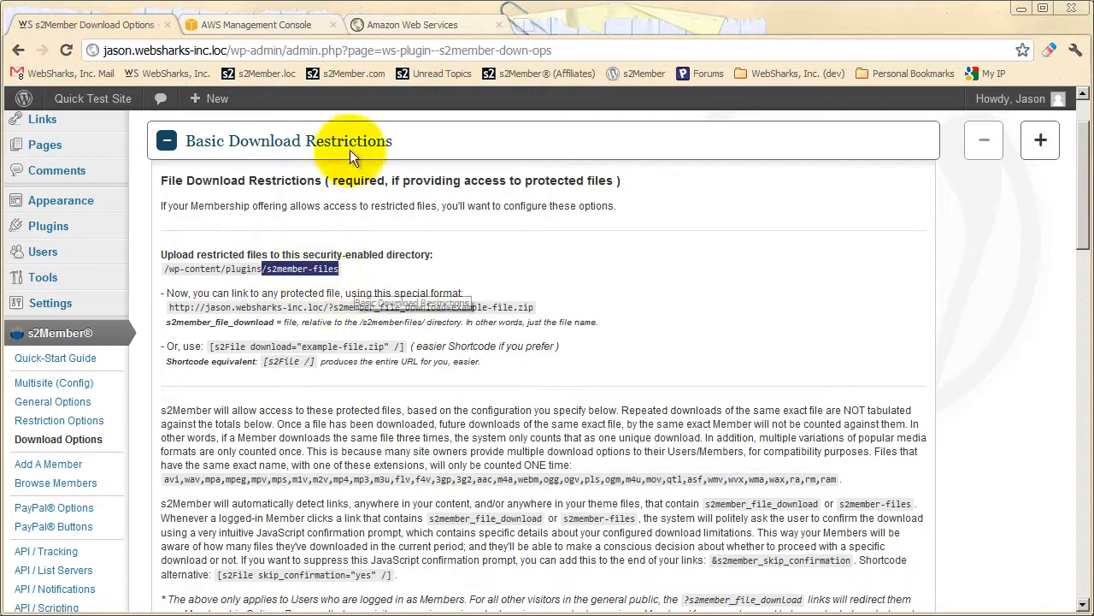
pyautogui.click(275, 23)
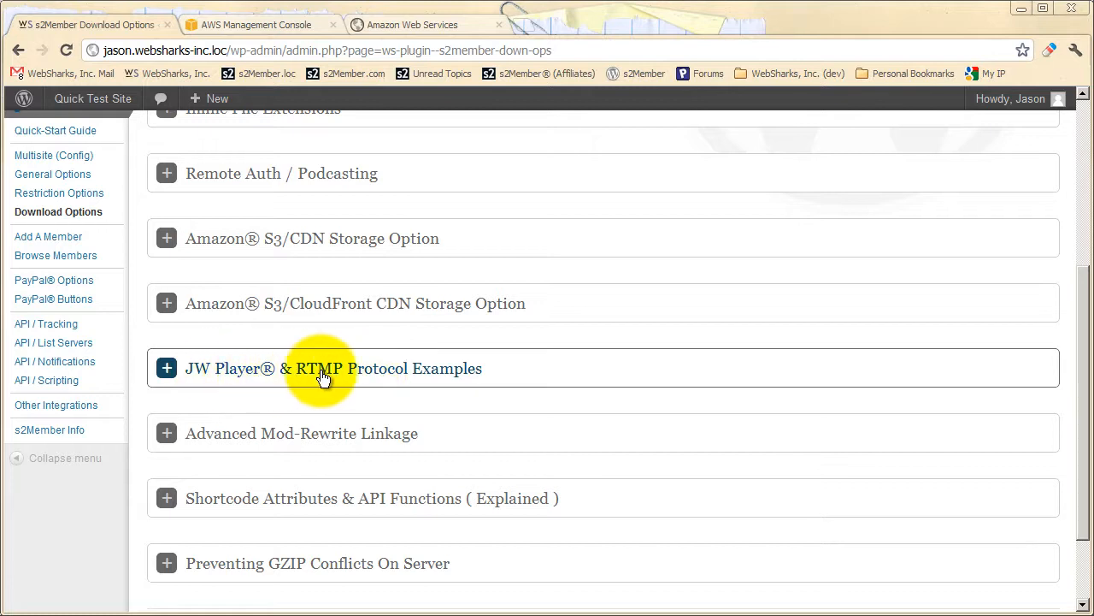
# Expand s2Member's Amazon S3/CloudFront CDN Storage Option and review its Key Pair ID, Private Key and auto-configure settings.
pyautogui.click(343, 311)
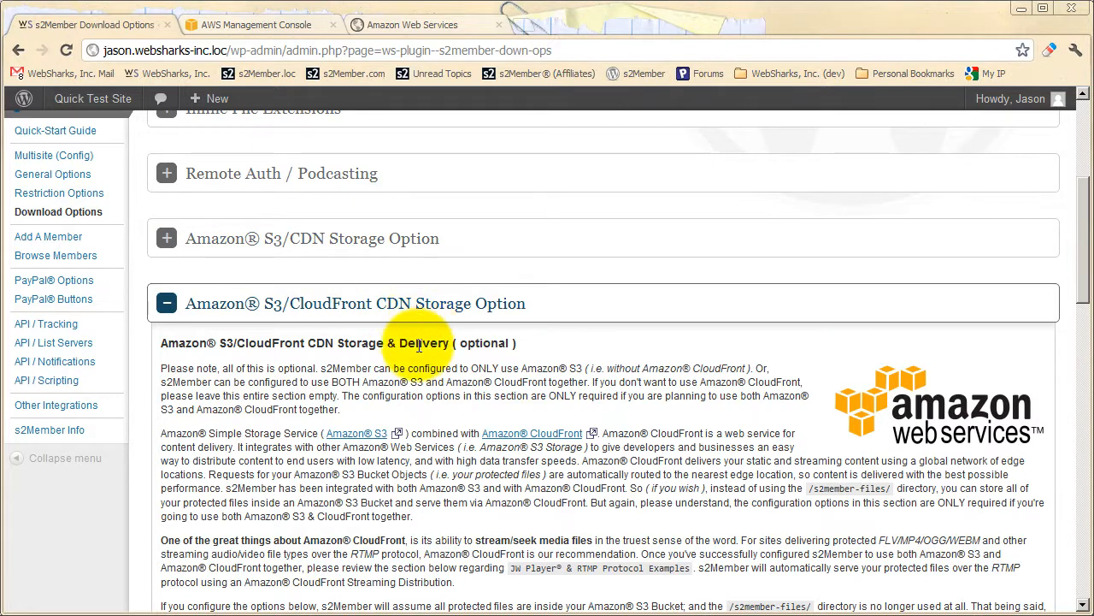
pyautogui.scroll(-2, 419, 345)
pyautogui.scroll(-1, 420, 408)
pyautogui.scroll(-6, 419, 409)
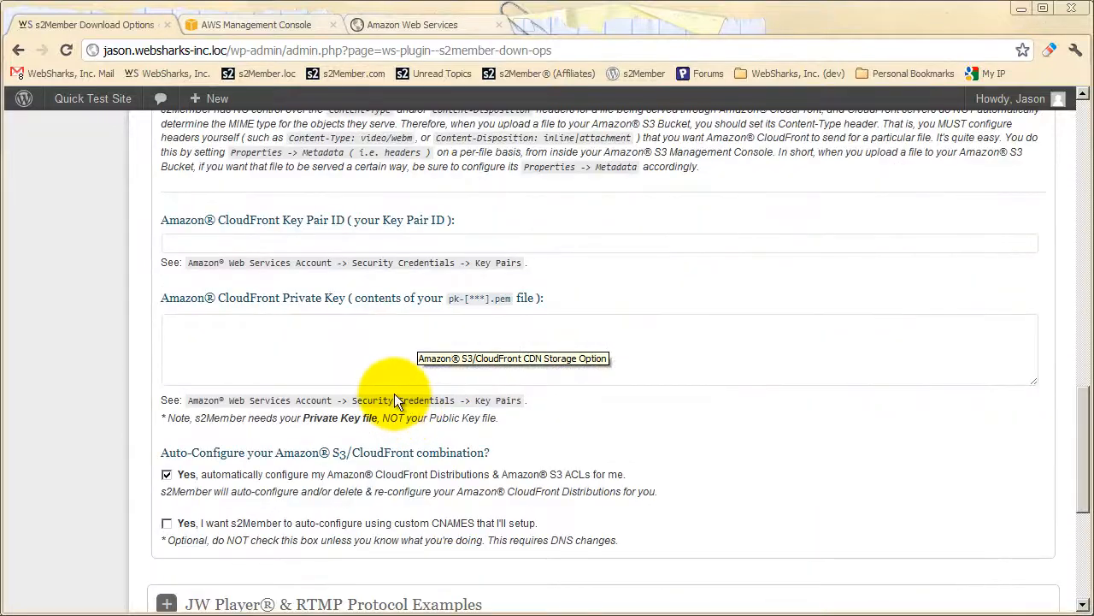
pyautogui.scroll(-1, 394, 392)
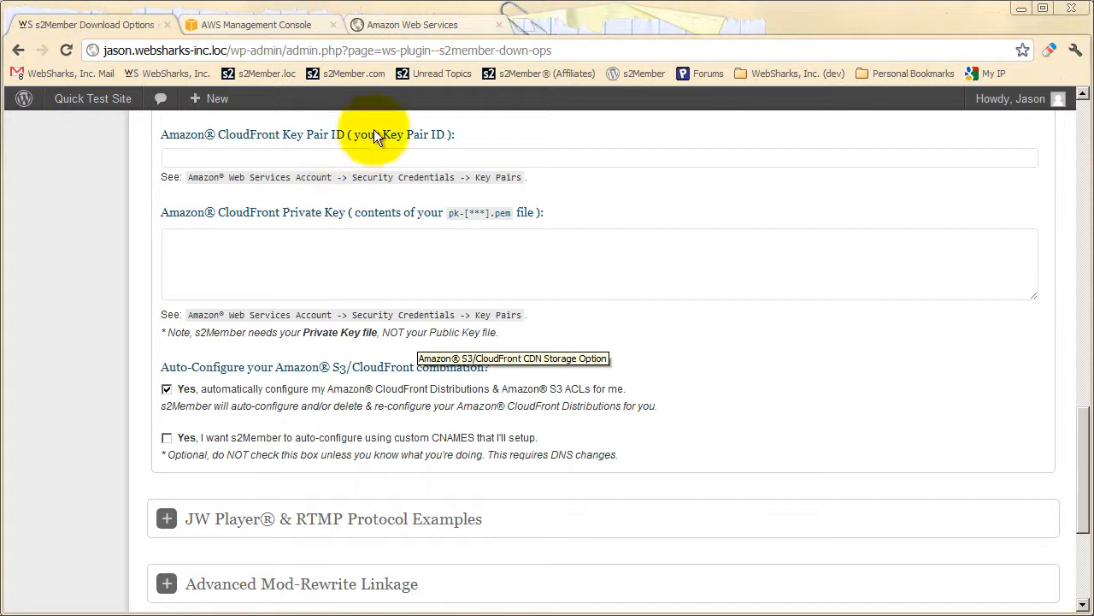
# Create a new CloudFront key pair in the AWS security credentials and highlight the parts of the private key's proposed file name.
pyautogui.click(399, 23)
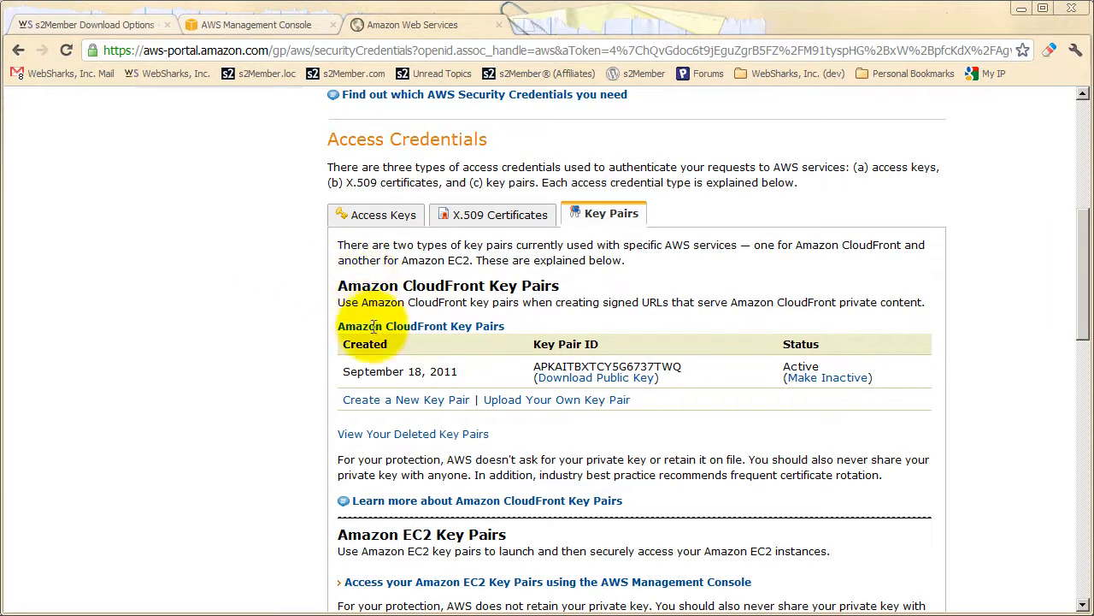
pyautogui.click(419, 401)
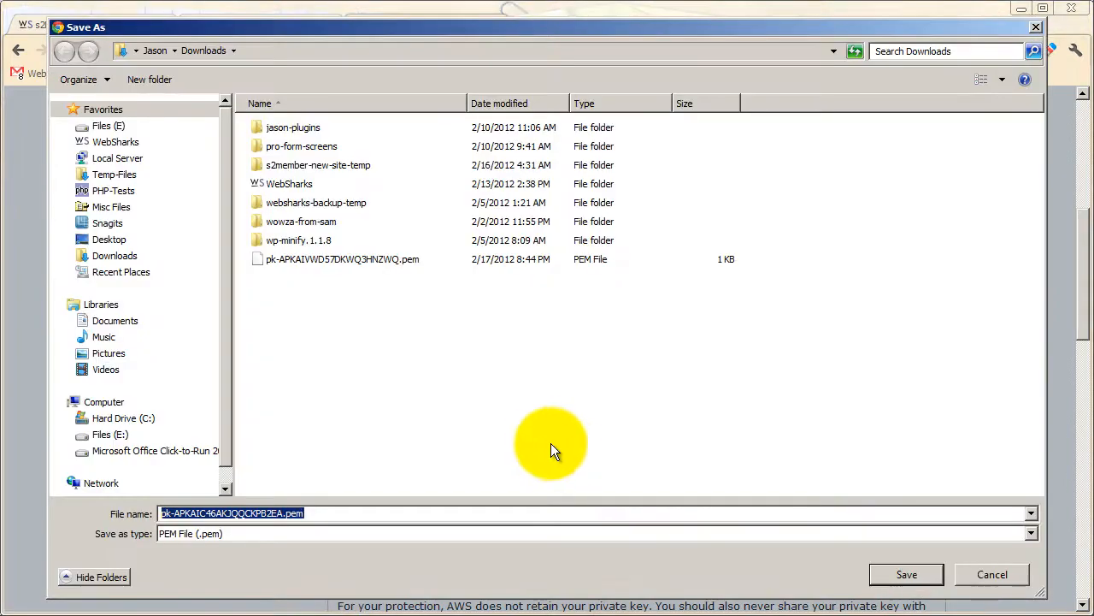
pyautogui.click(171, 513)
pyautogui.moveTo(171, 514); pyautogui.dragTo(161, 514)
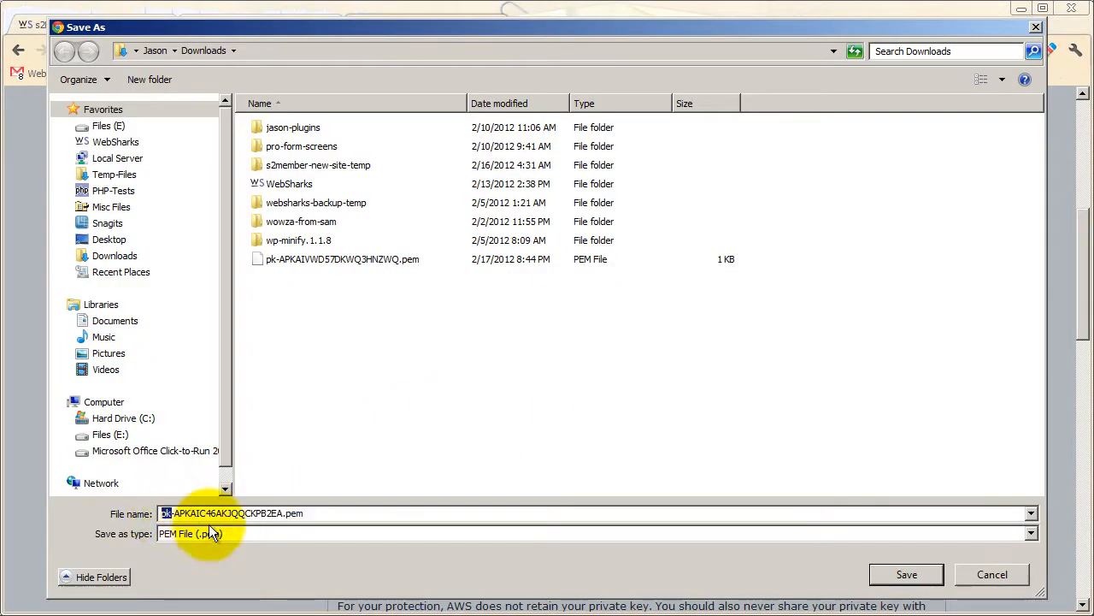
pyautogui.moveTo(283, 514); pyautogui.dragTo(175, 513)
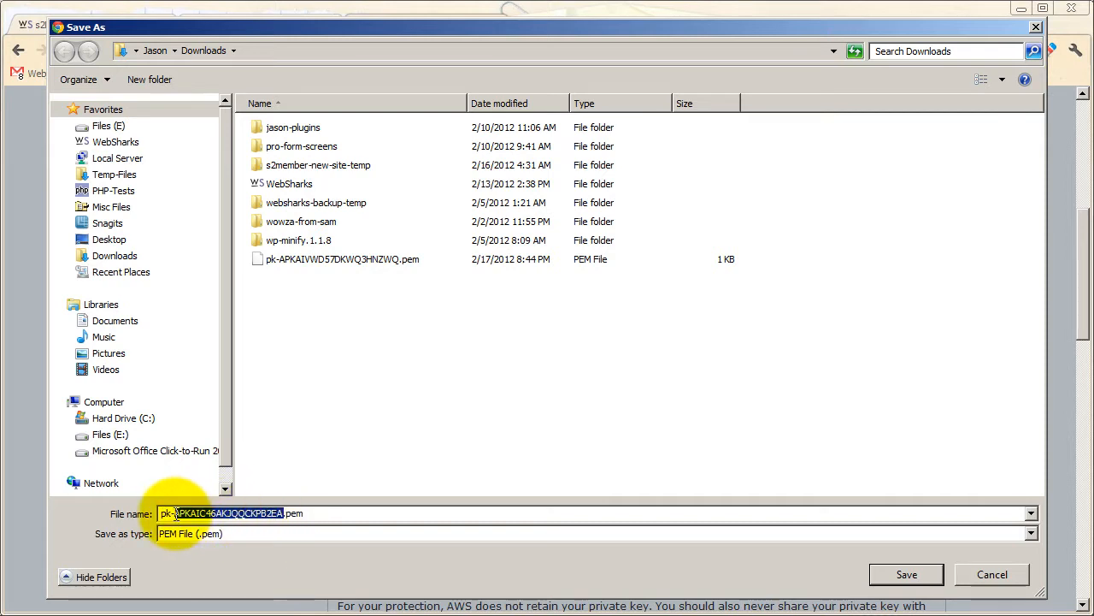
pyautogui.moveTo(287, 514); pyautogui.dragTo(312, 514)
pyautogui.click(313, 514)
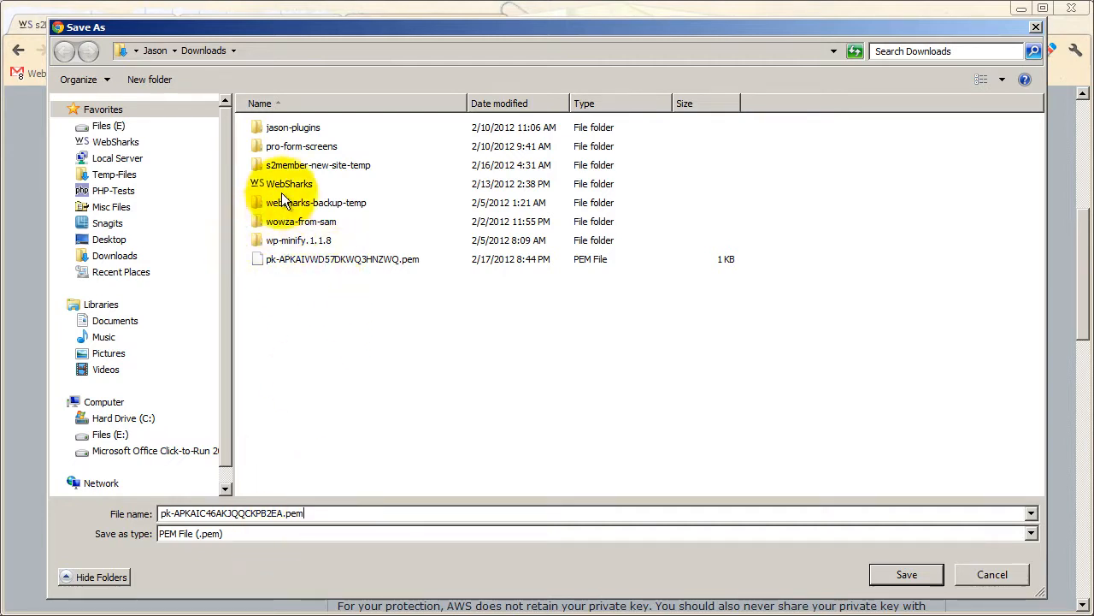
# Create a CloudFront folder in Downloads, save the private key .pem file in it, and dismiss the key pair notice.
pyautogui.click(160, 79)
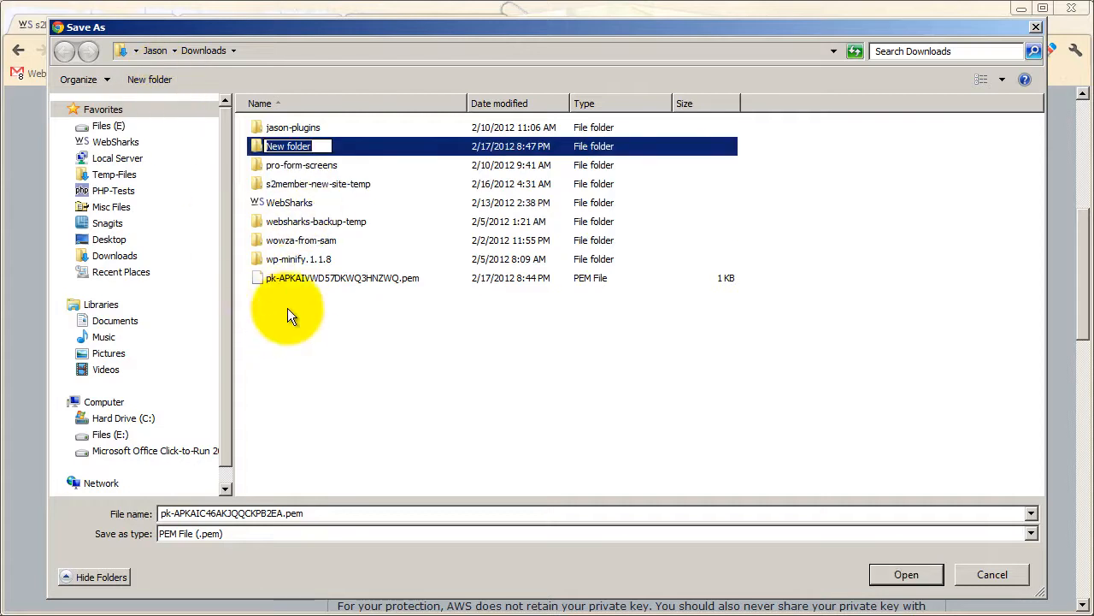
pyautogui.write('Clou')
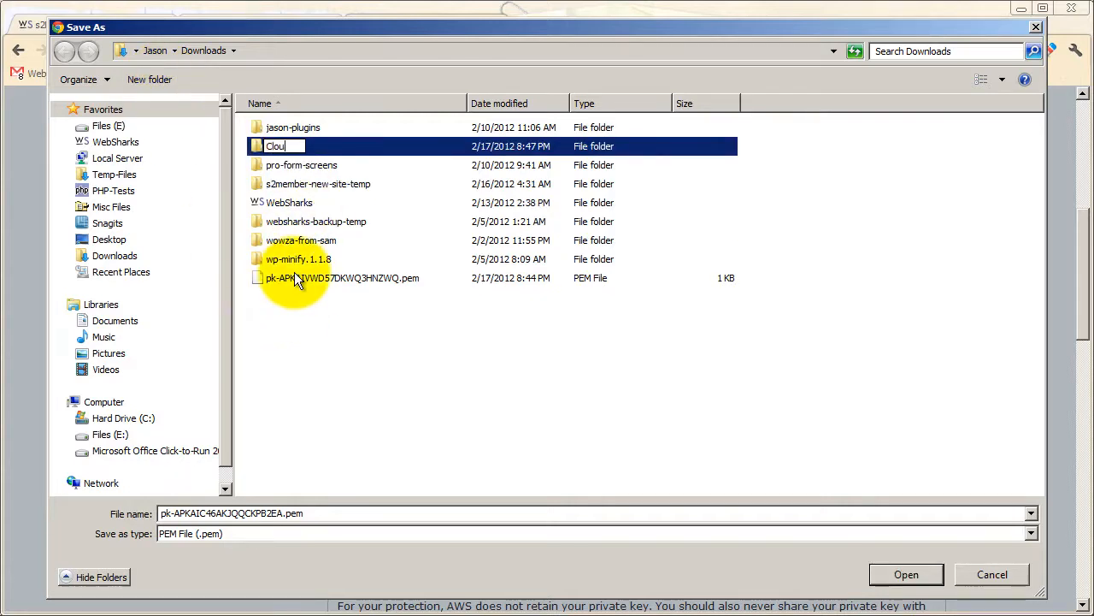
pyautogui.write('dFront')
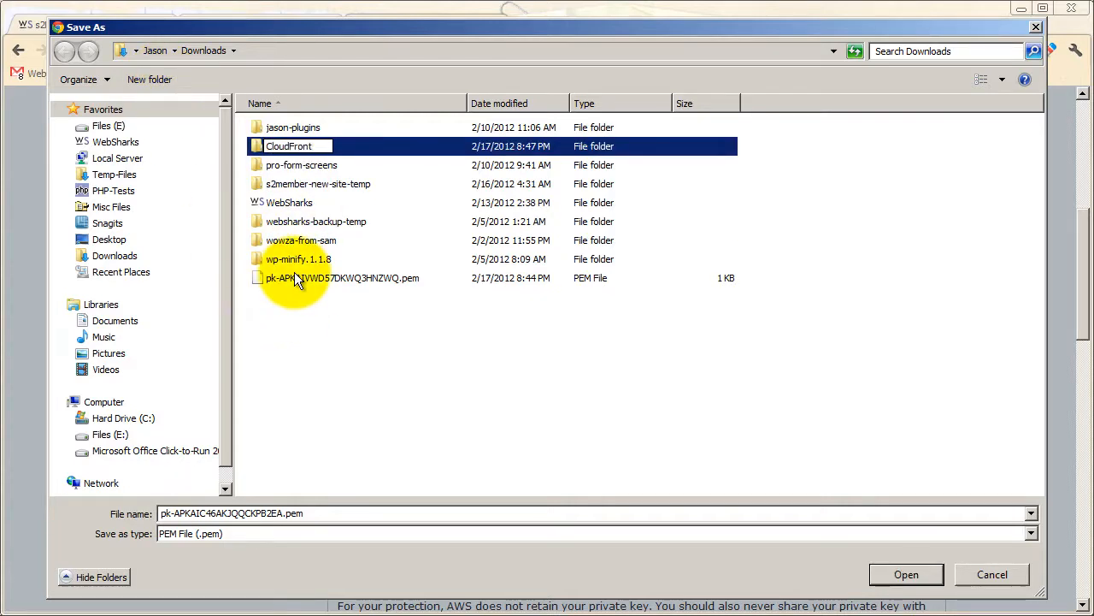
pyautogui.click(289, 399)
pyautogui.doubleClick(304, 129)
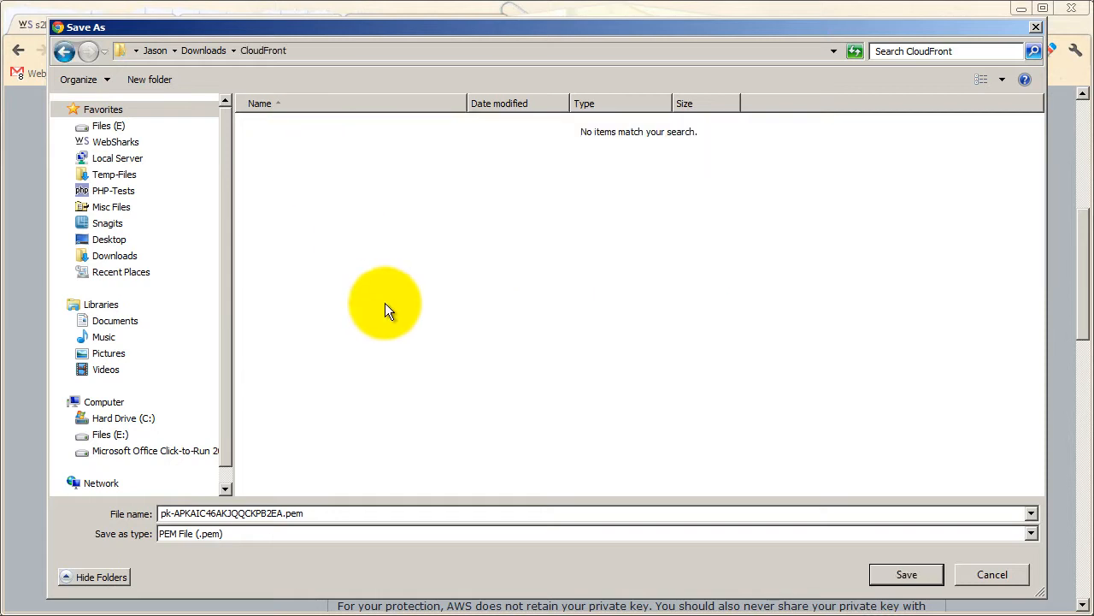
pyautogui.click(906, 575)
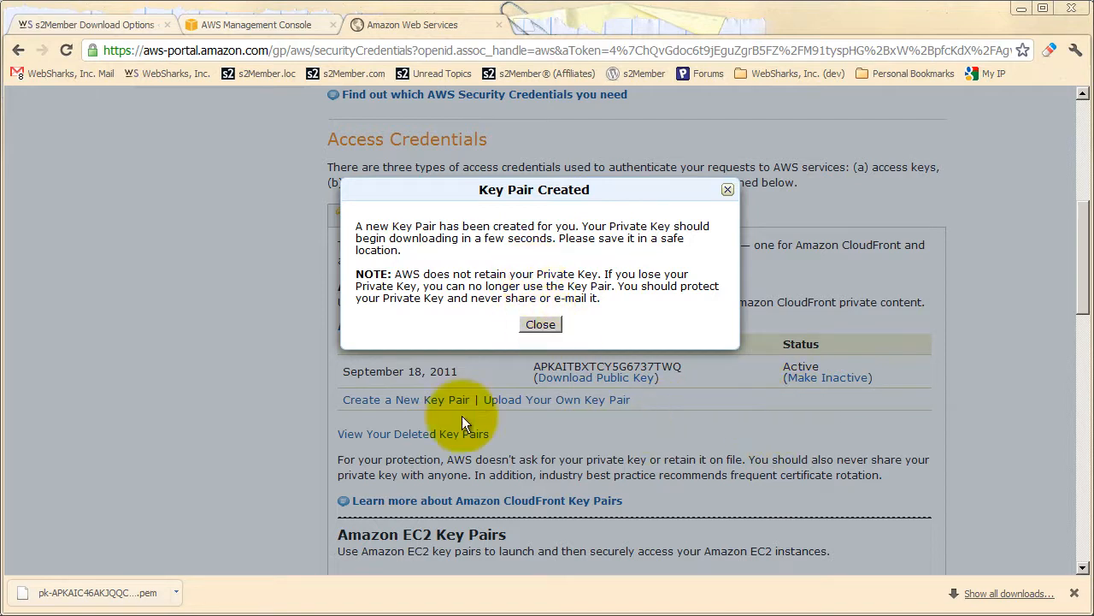
pyautogui.click(536, 327)
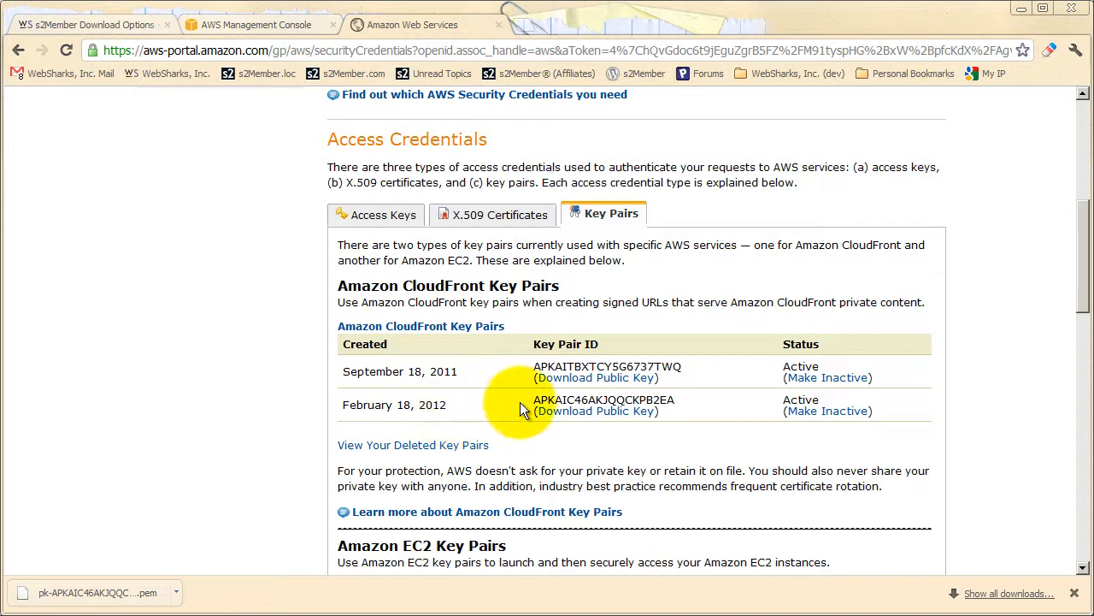
# Copy the new key pair's ID from AWS and paste it into s2Member's Amazon CloudFront Key Pair ID field.
pyautogui.moveTo(535, 399); pyautogui.dragTo(675, 399)
pyautogui.rightClick(658, 398)
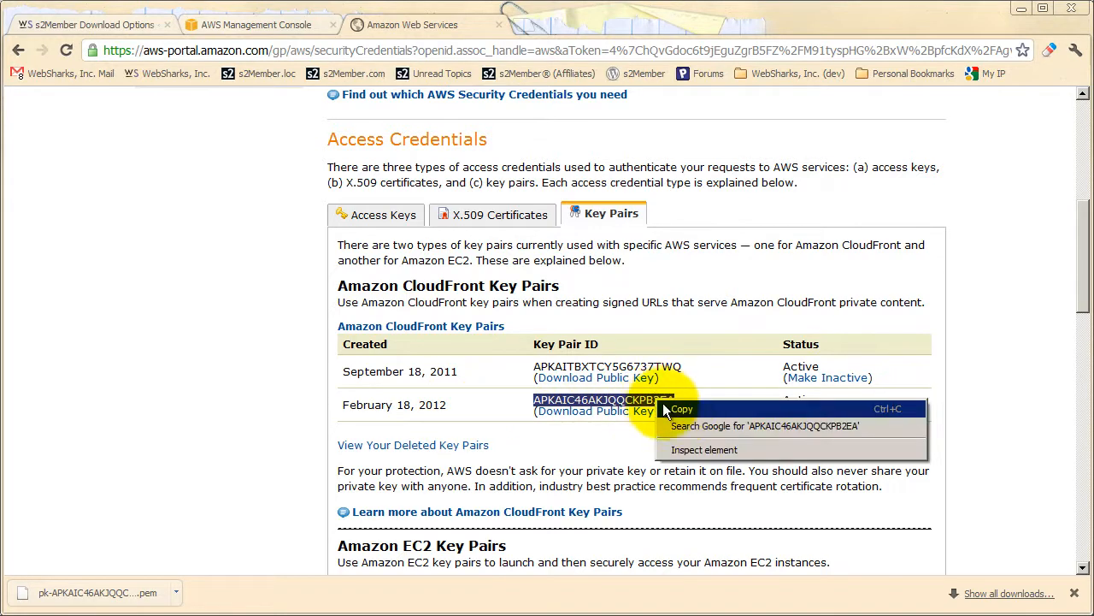
pyautogui.click(682, 408)
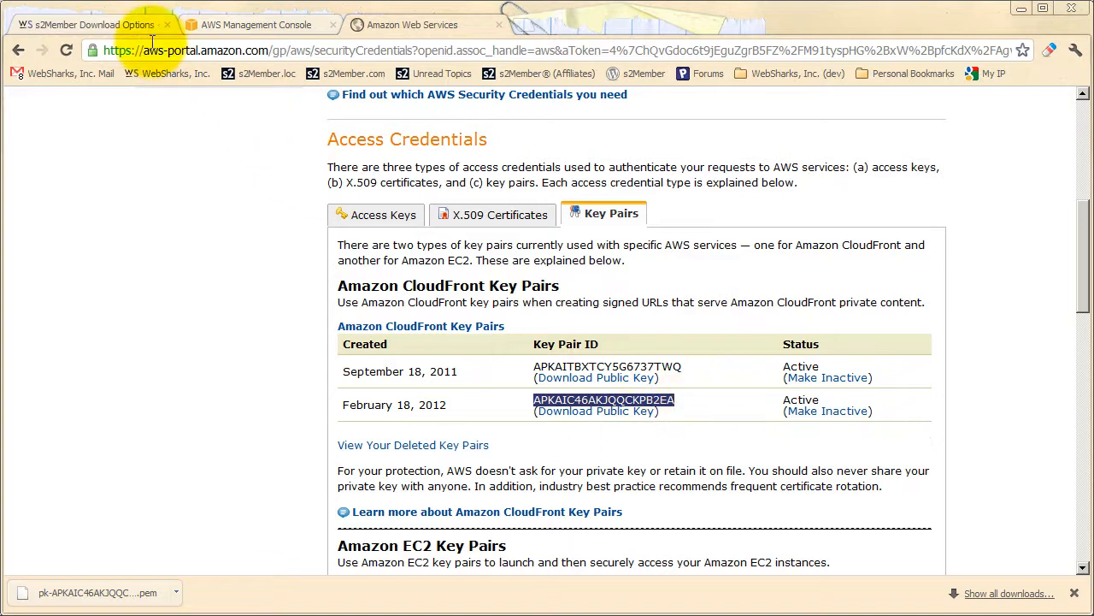
pyautogui.click(127, 25)
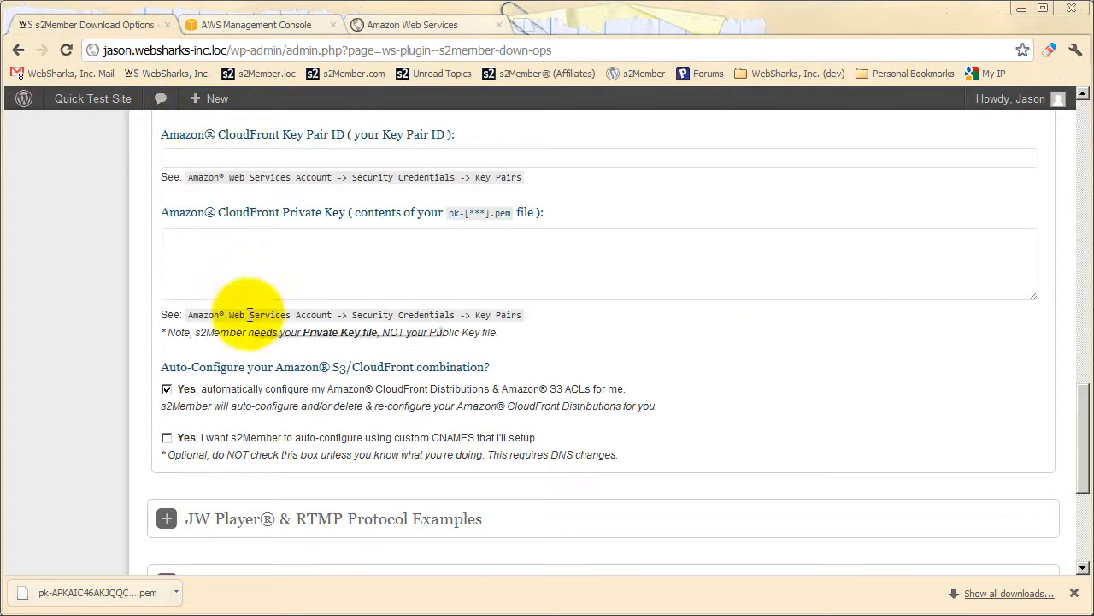
pyautogui.scroll(1, 265, 308)
pyautogui.click(241, 242)
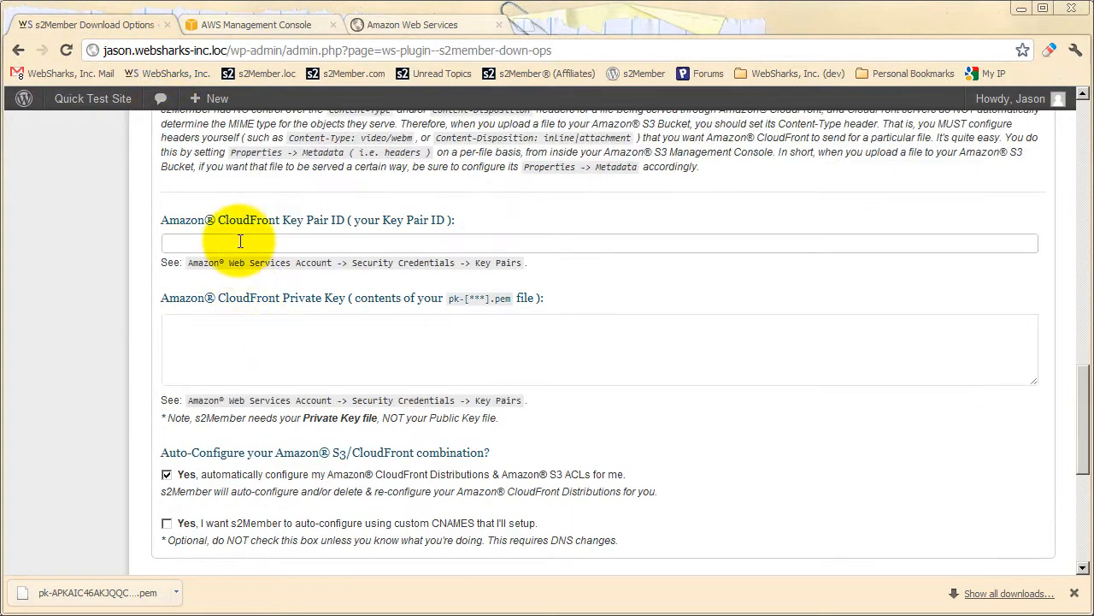
pyautogui.rightClick(241, 243)
pyautogui.click(266, 327)
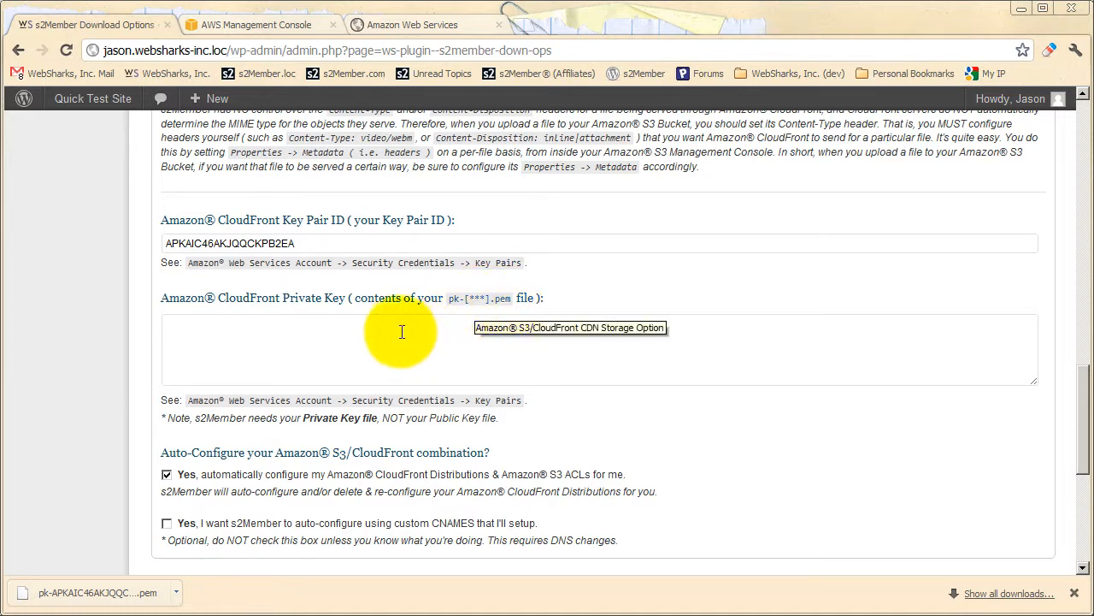
# In EditPad Pro, close .htaccess and open the downloaded private key .pem file from E:\Temp-Files\CloudFront.
pyautogui.hotkey('alt', 'Tab')
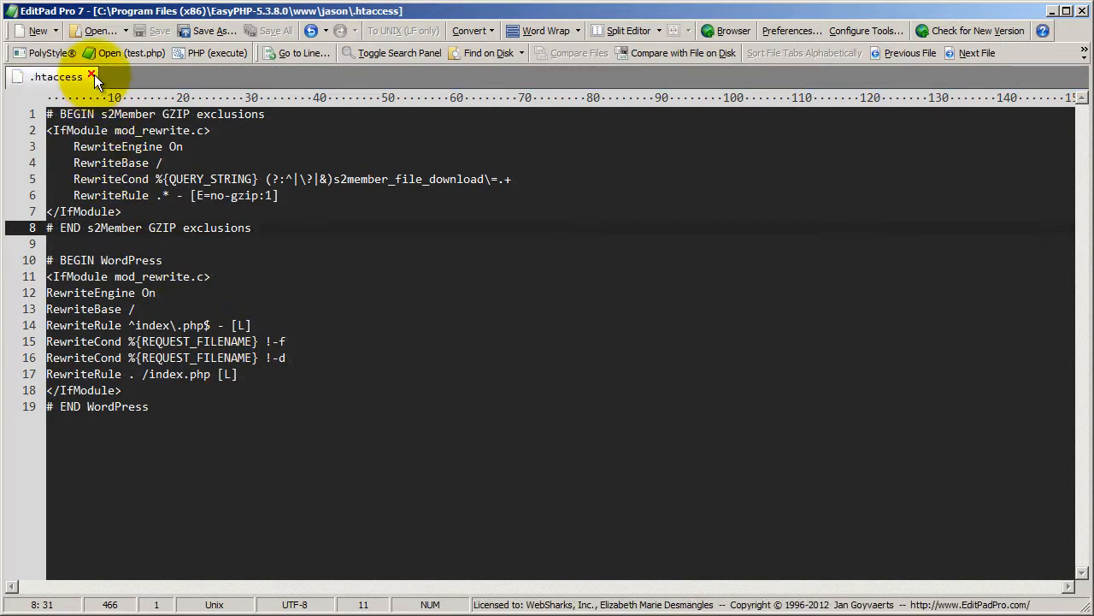
pyautogui.click(92, 76)
pyautogui.click(101, 31)
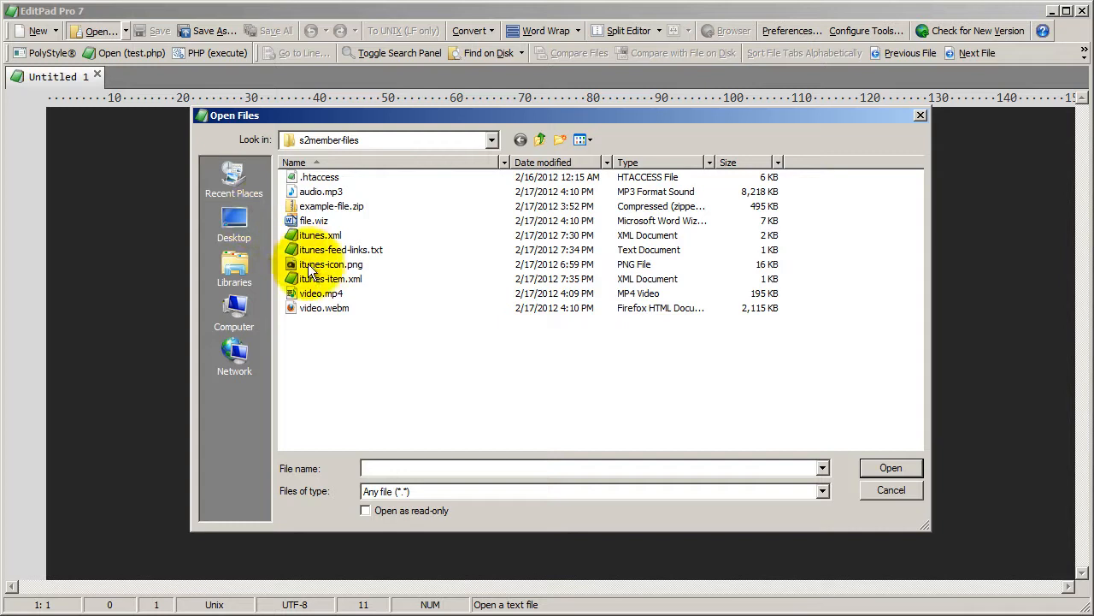
pyautogui.click(385, 145)
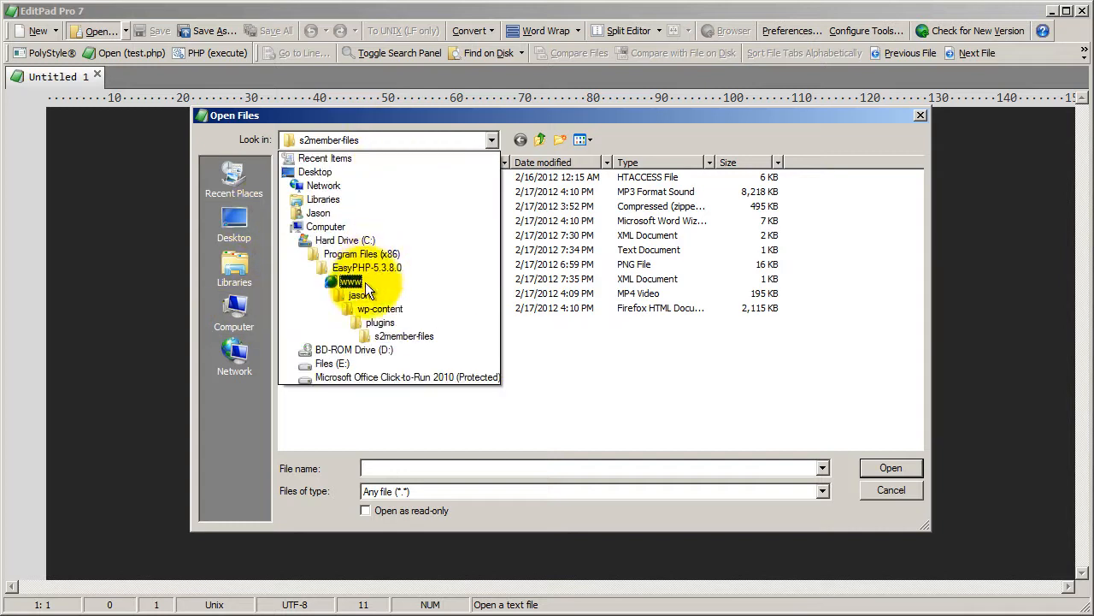
pyautogui.click(333, 363)
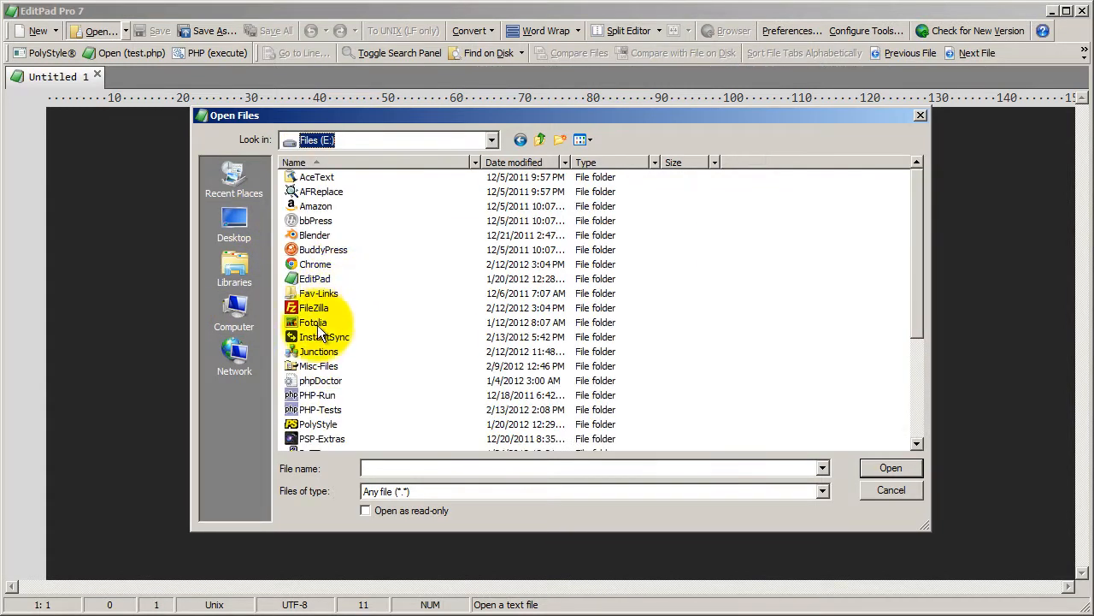
pyautogui.click(314, 341)
pyautogui.scroll(-2, 315, 353)
pyautogui.scroll(-1, 316, 399)
pyautogui.doubleClick(317, 382)
pyautogui.doubleClick(324, 177)
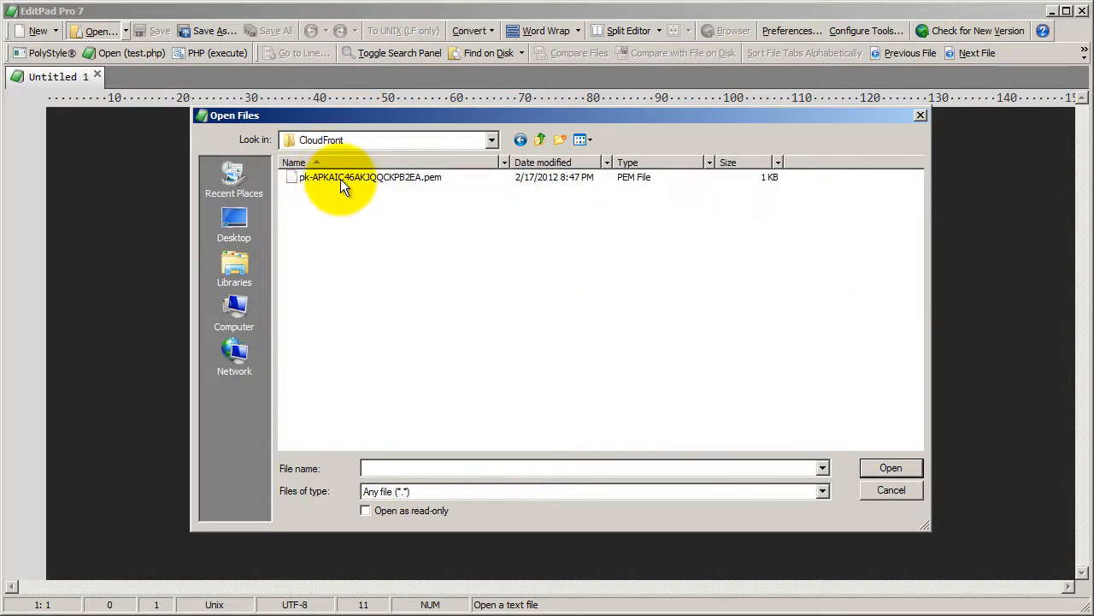
pyautogui.doubleClick(341, 179)
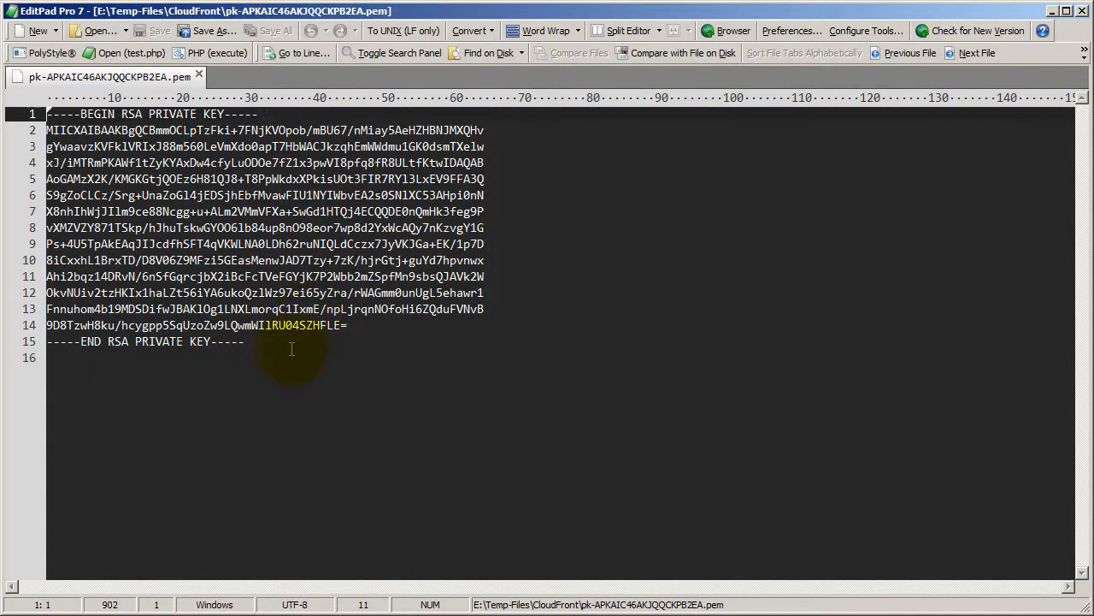
# Copy the entire private key text, including the BEGIN and END RSA PRIVATE KEY lines.
pyautogui.moveTo(288, 349); pyautogui.dragTo(34, 114)
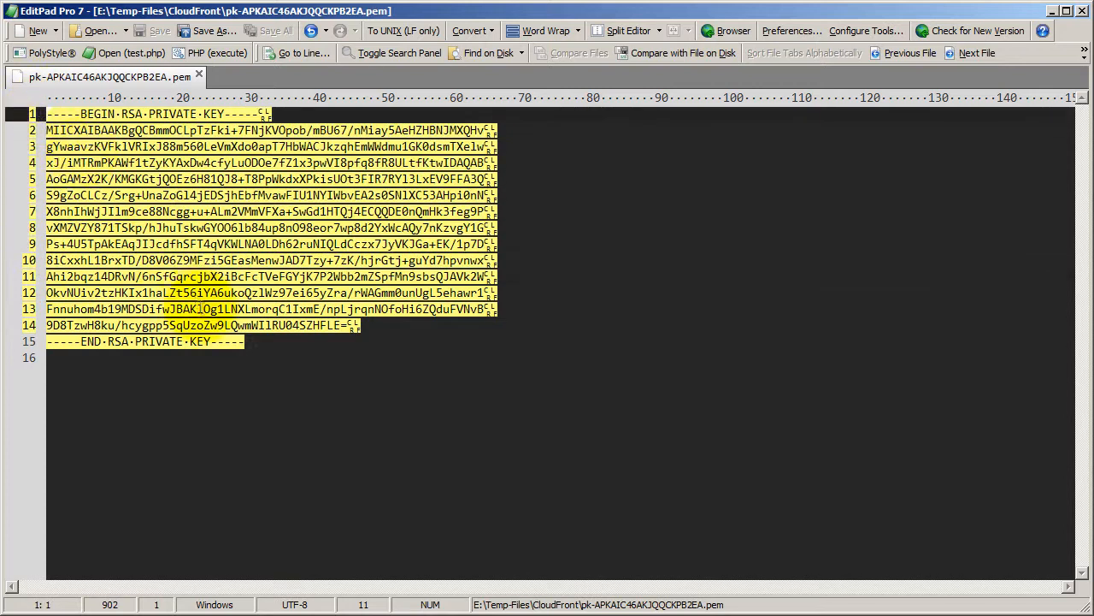
pyautogui.click(202, 303)
pyautogui.moveTo(243, 341); pyautogui.dragTo(121, 309)
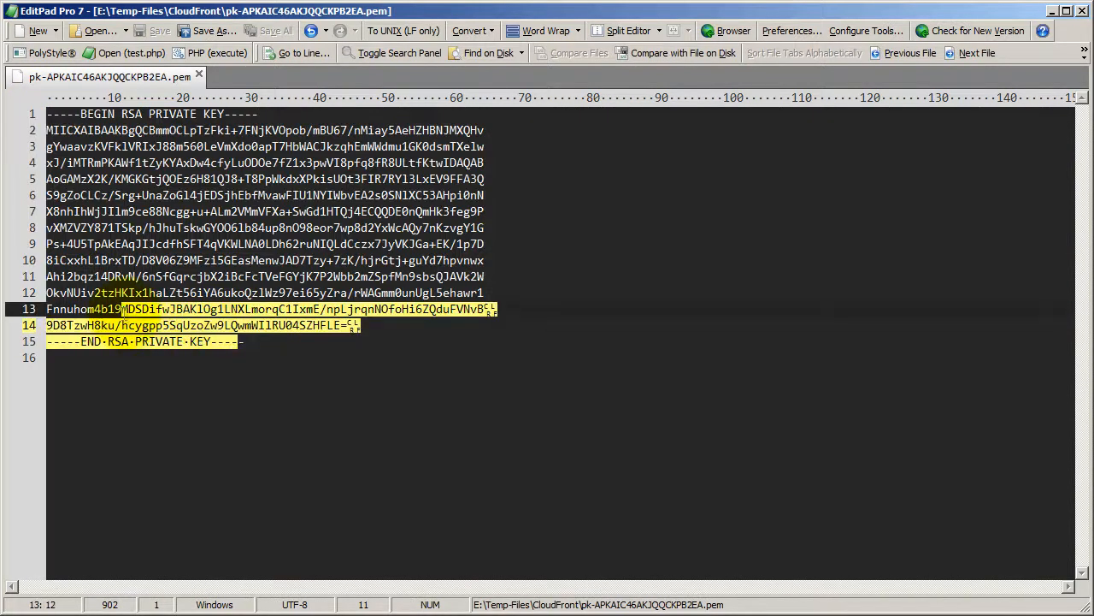
pyautogui.click(169, 326)
pyautogui.moveTo(347, 326); pyautogui.dragTo(45, 131)
pyautogui.moveTo(244, 342); pyautogui.dragTo(46, 115)
pyautogui.rightClick(151, 152)
pyautogui.click(181, 178)
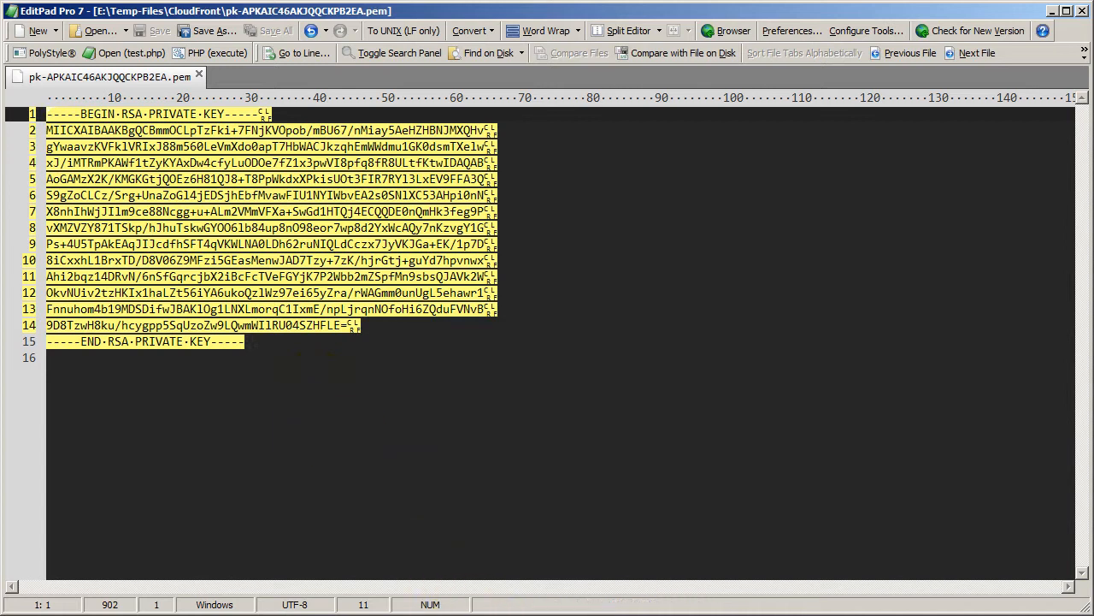
# Switch to Chrome, paste the private key into s2Member's Amazon CloudFront Private Key field, and look through the masked contents.
pyautogui.hotkey('alt', 'Tab')
pyautogui.click(231, 342)
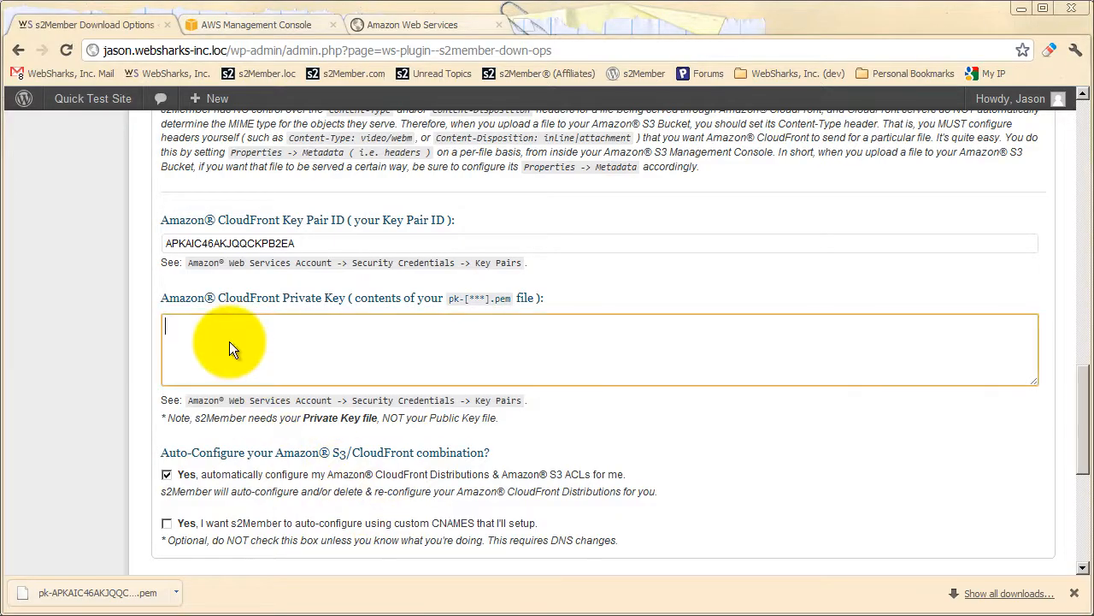
pyautogui.rightClick(231, 342)
pyautogui.click(252, 422)
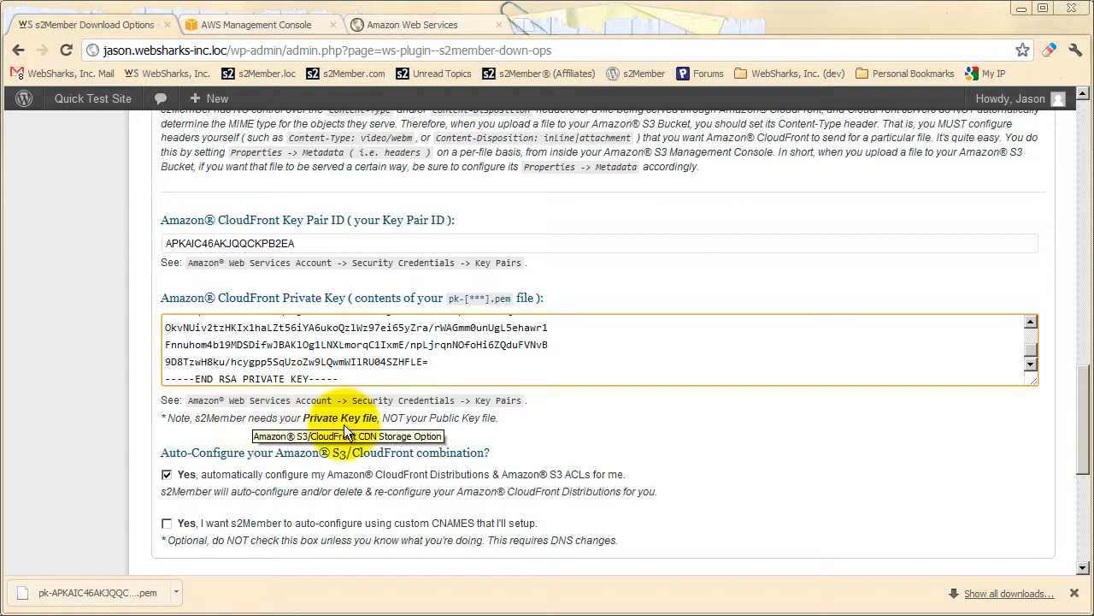
pyautogui.click(558, 430)
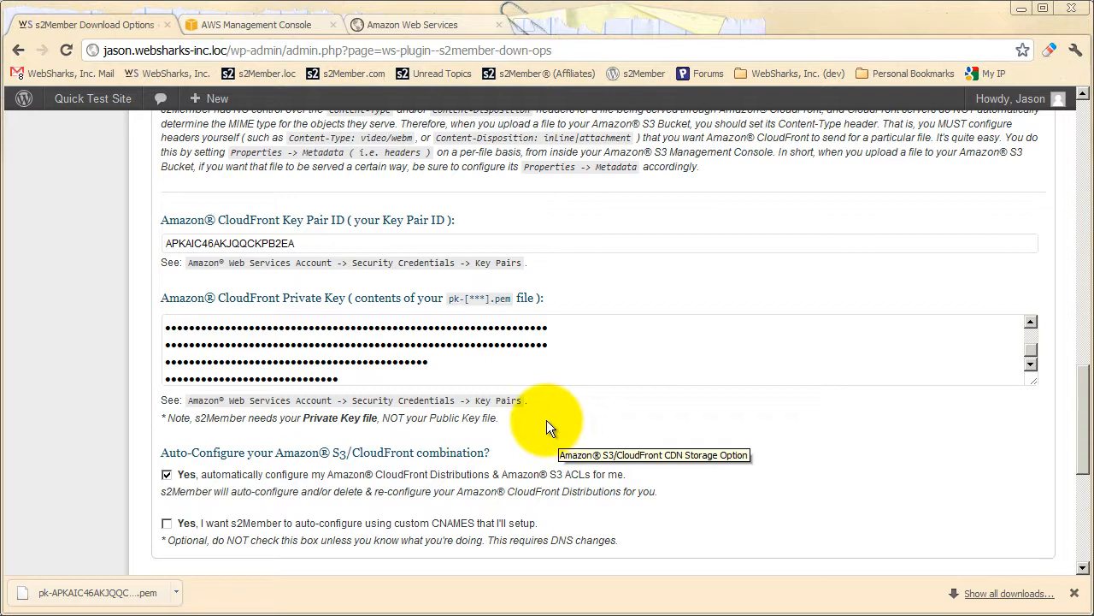
pyautogui.scroll(1, 433, 344)
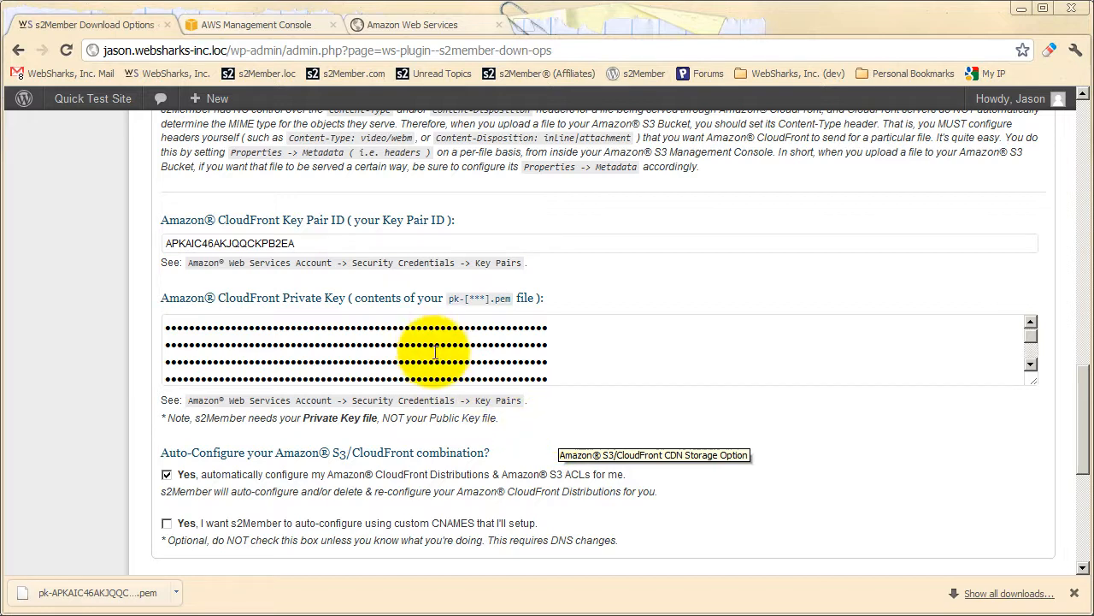
pyautogui.scroll(-1, 434, 351)
pyautogui.scroll(1, 434, 351)
pyautogui.scroll(-1, 435, 352)
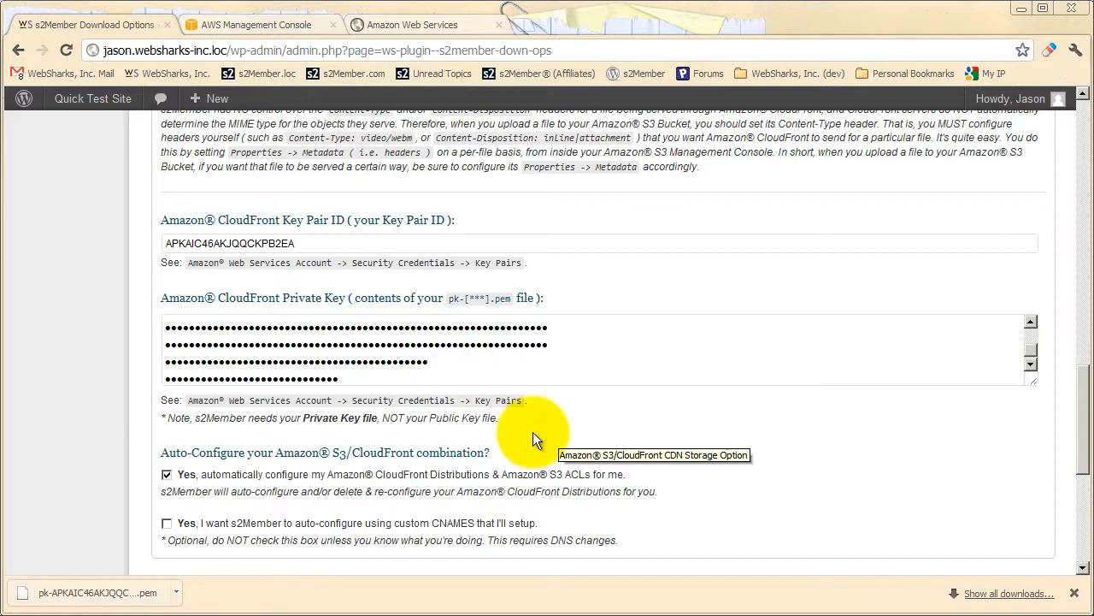
# Enable auto-configuration using custom CNAMES to look at its optional CNAME fields, and disable it again.
pyautogui.scroll(-1, 461, 429)
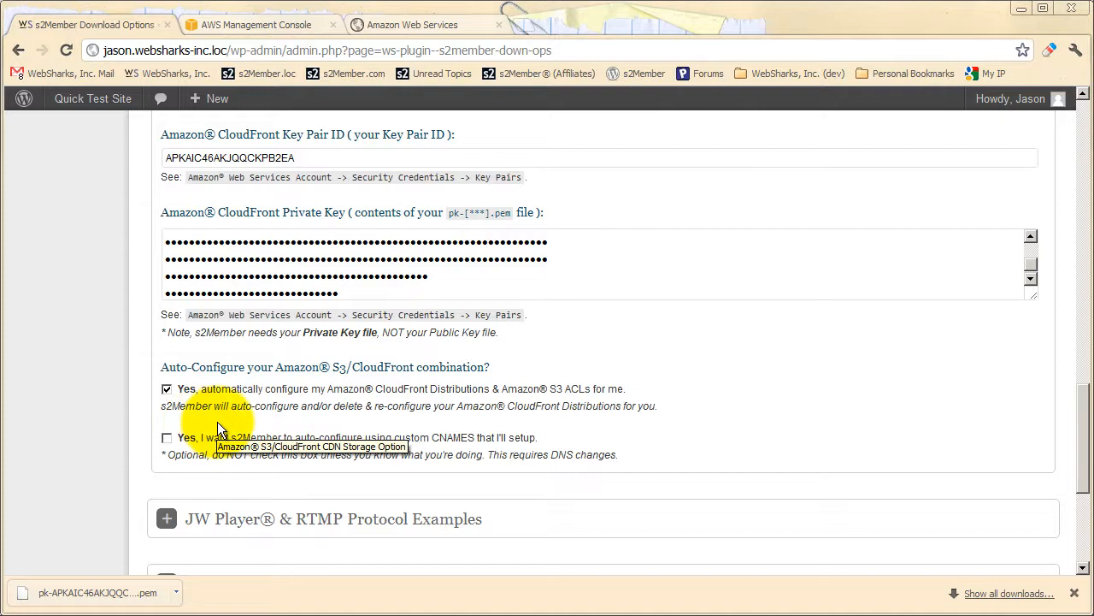
pyautogui.click(169, 439)
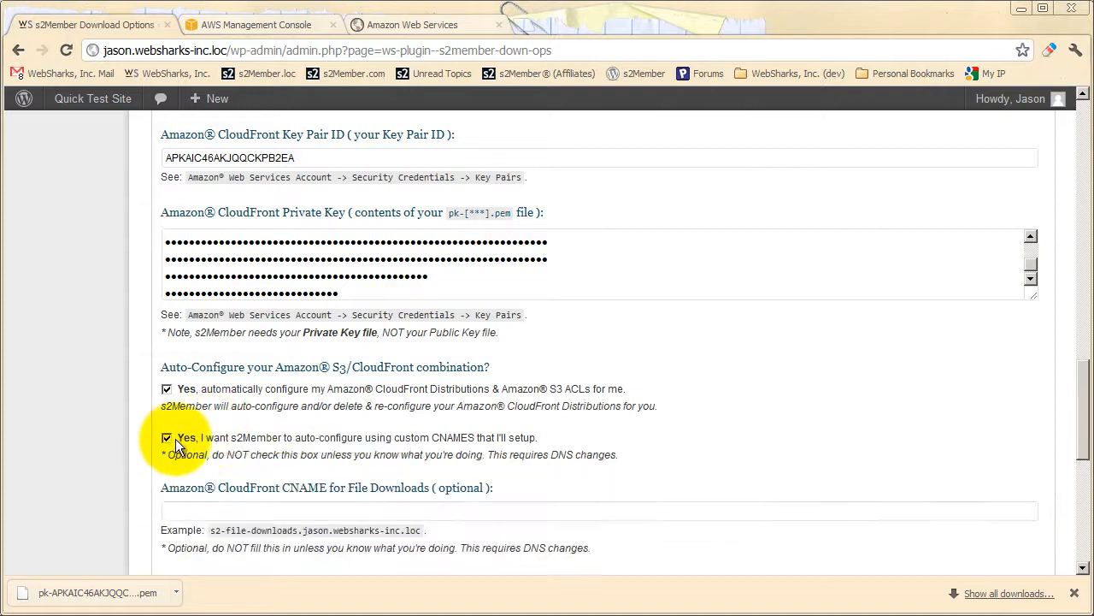
pyautogui.scroll(-2, 256, 410)
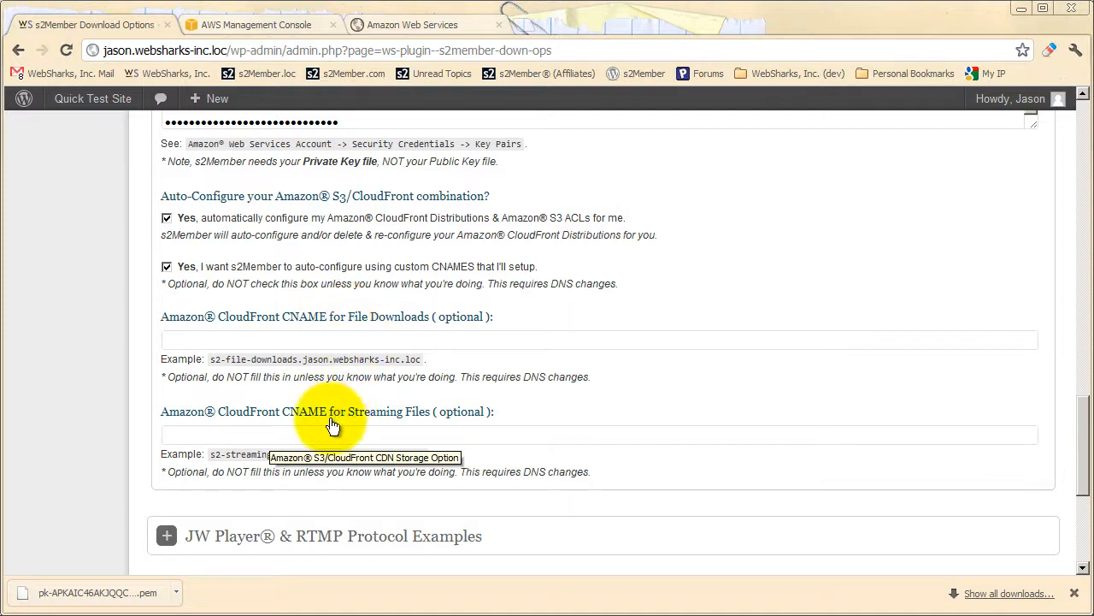
pyautogui.click(166, 266)
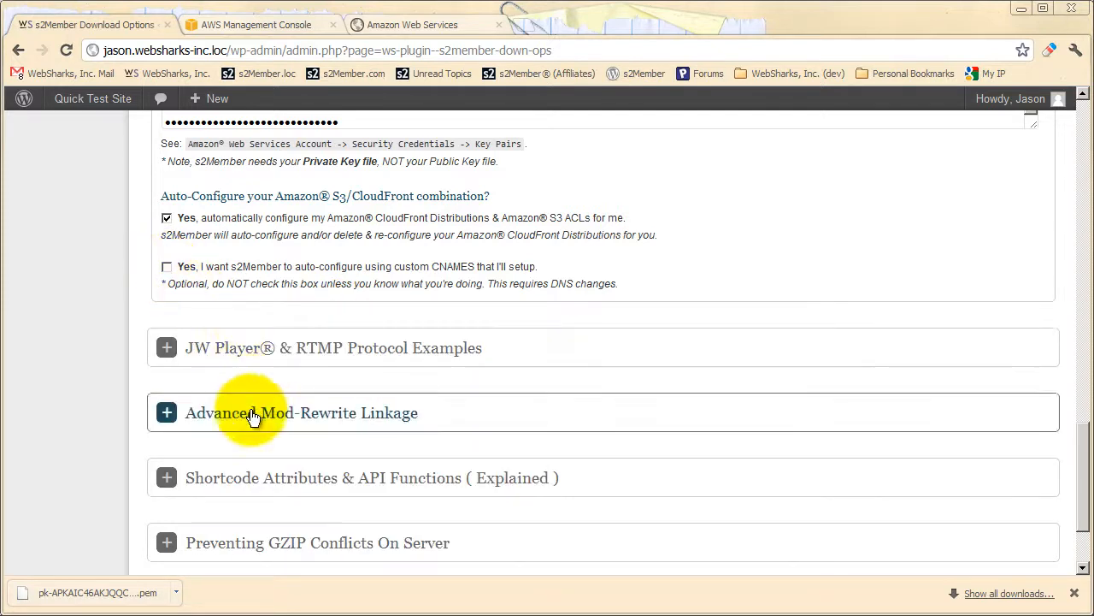
# Save all changes to the s2Member download options with automatic CloudFront Distribution and S3 ACL configuration enabled.
pyautogui.scroll(2, 254, 413)
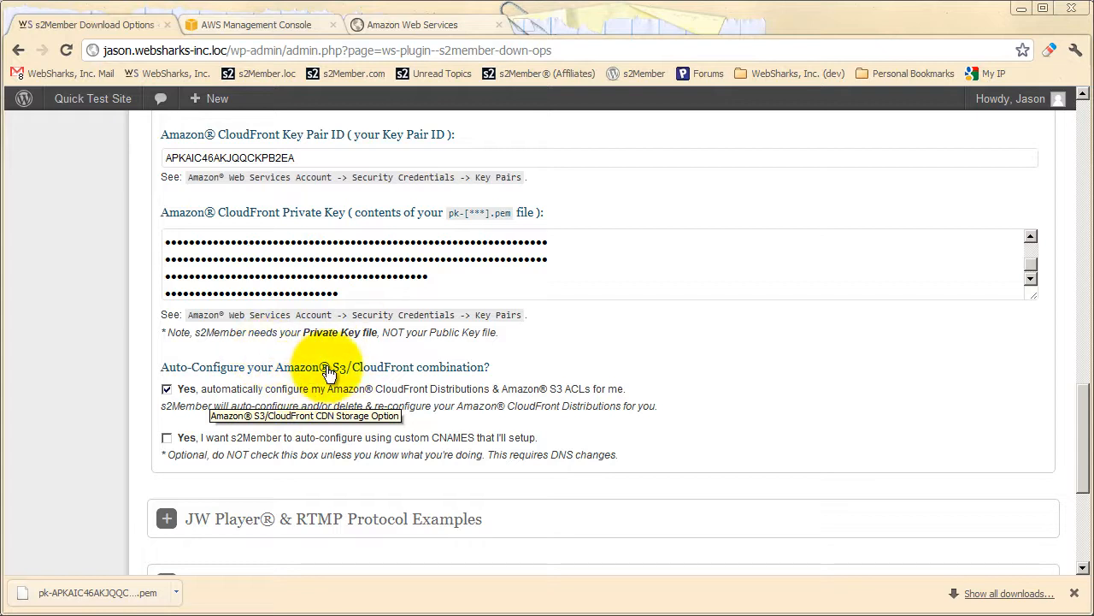
pyautogui.scroll(-3, 338, 373)
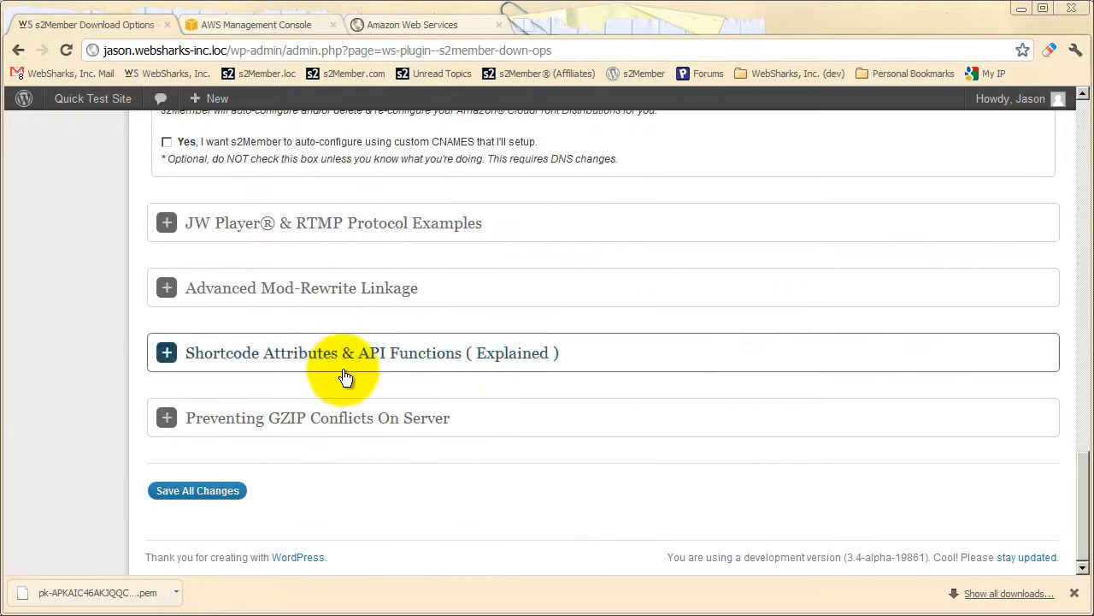
pyautogui.click(215, 500)
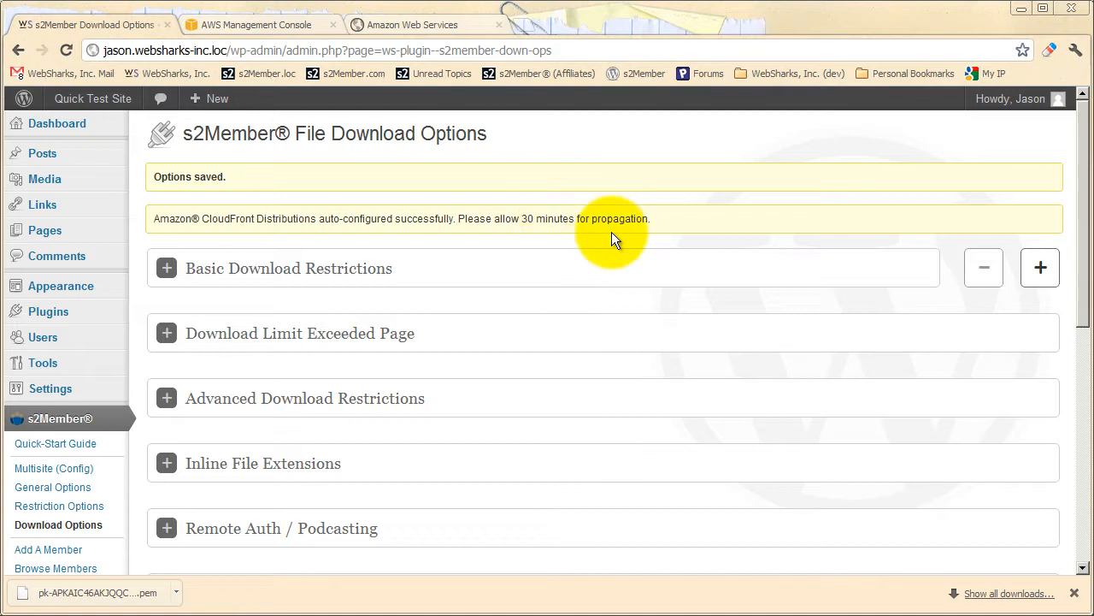
# Expand Basic Download Restrictions, highlight the special link format for the protected example-file.zip, and collapse the section.
pyautogui.click(391, 269)
pyautogui.scroll(-1, 387, 333)
pyautogui.moveTo(535, 351); pyautogui.dragTo(168, 349)
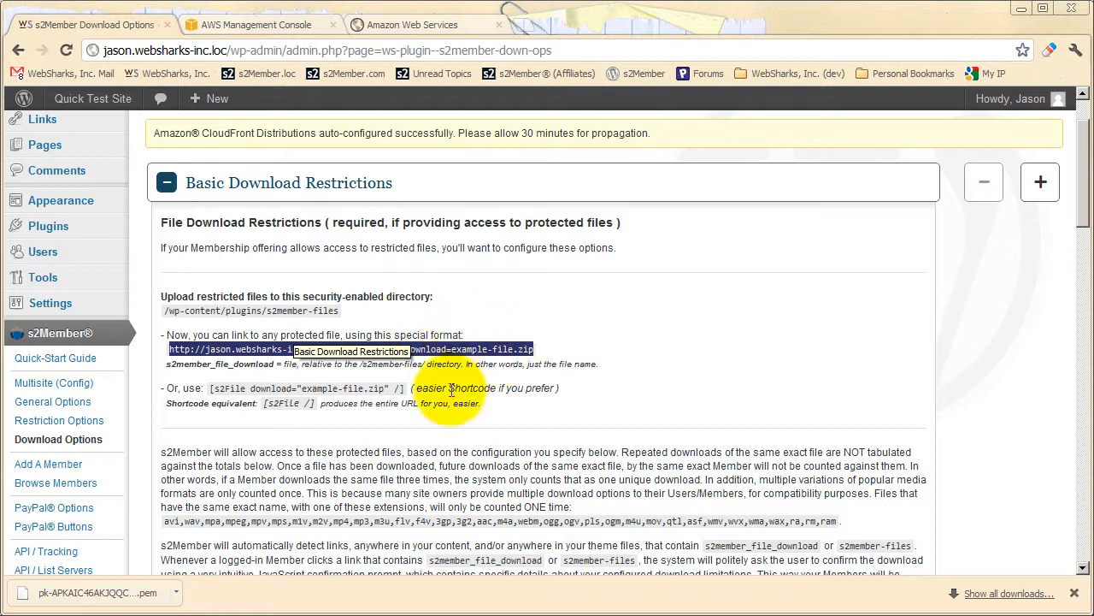
pyautogui.click(483, 336)
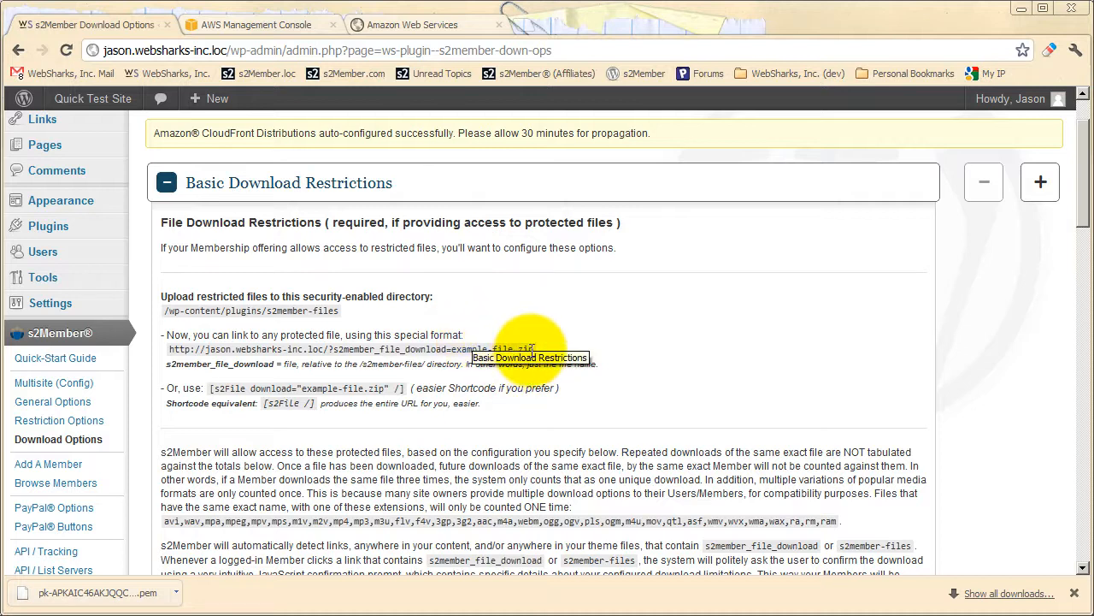
pyautogui.moveTo(534, 349); pyautogui.dragTo(168, 349)
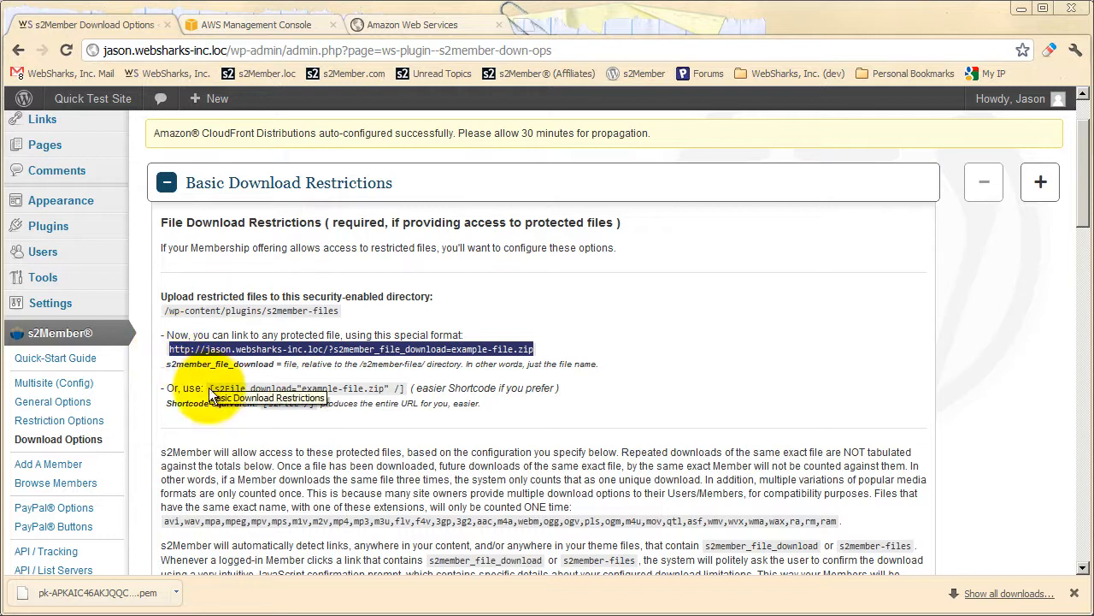
pyautogui.click(389, 313)
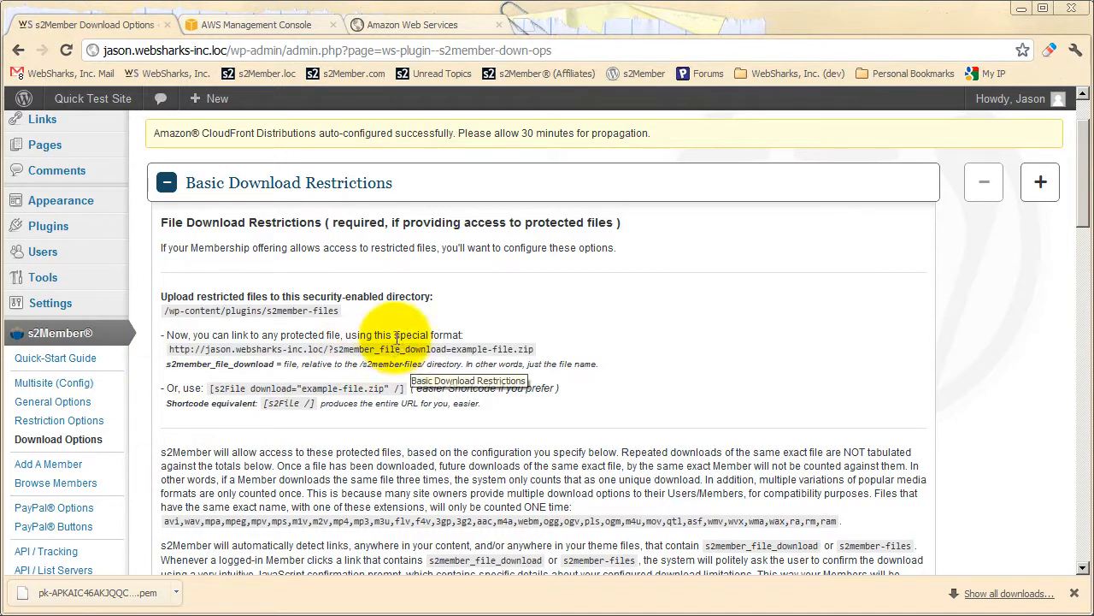
pyautogui.click(348, 190)
# Review the Amazon S3/CloudFront CDN Storage Option's notes on linking to protected files and content types, and collapse the section.
pyautogui.scroll(-3, 354, 247)
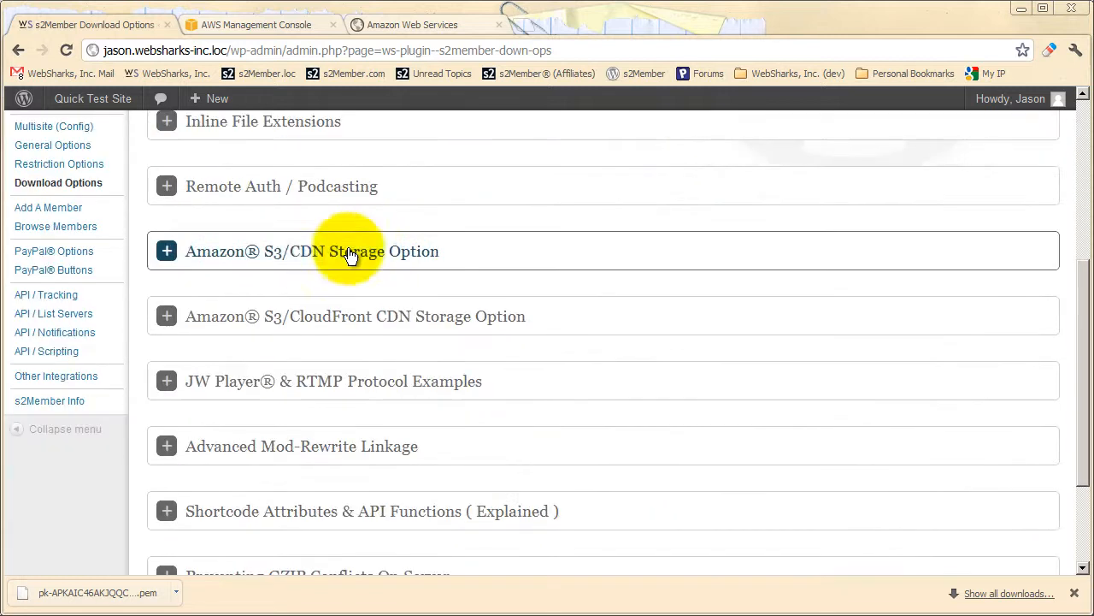
pyautogui.click(384, 328)
pyautogui.scroll(-6, 385, 330)
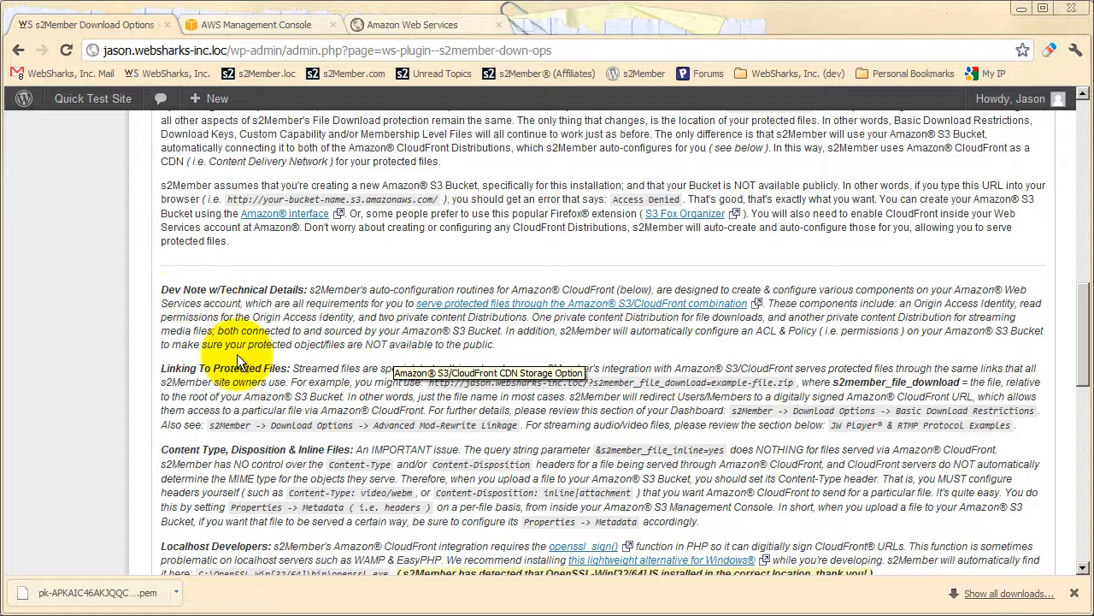
pyautogui.scroll(-1, 220, 290)
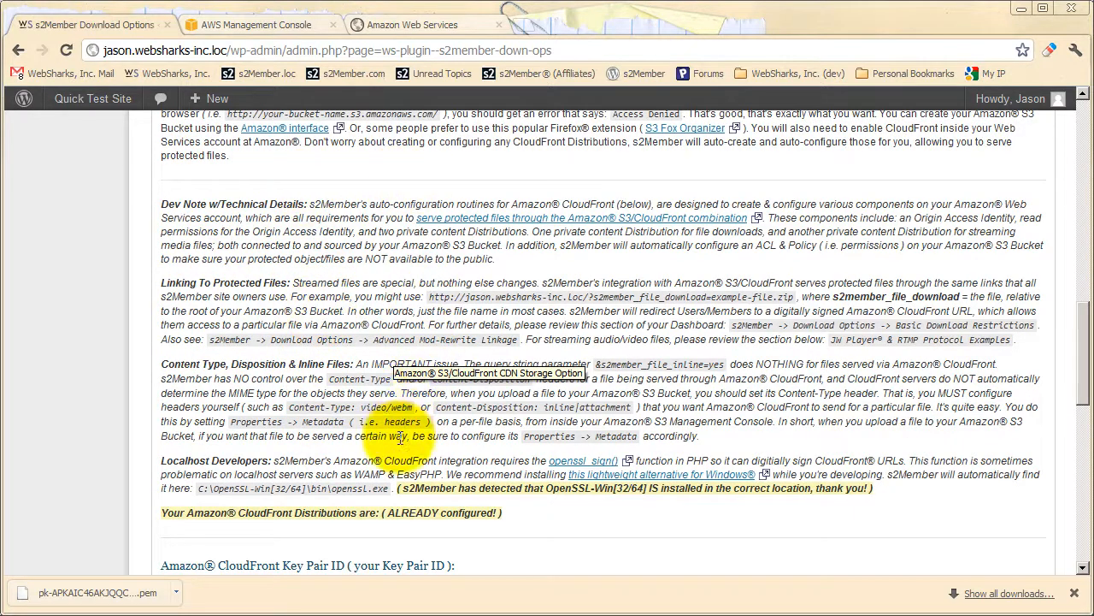
pyautogui.scroll(8, 369, 389)
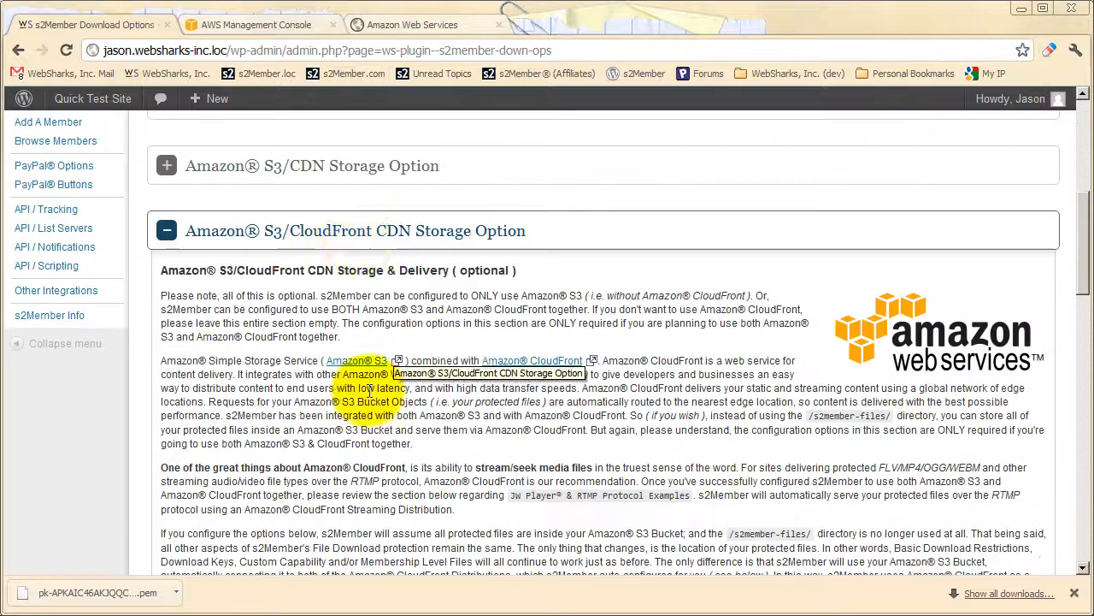
pyautogui.click(359, 234)
pyautogui.scroll(4, 325, 282)
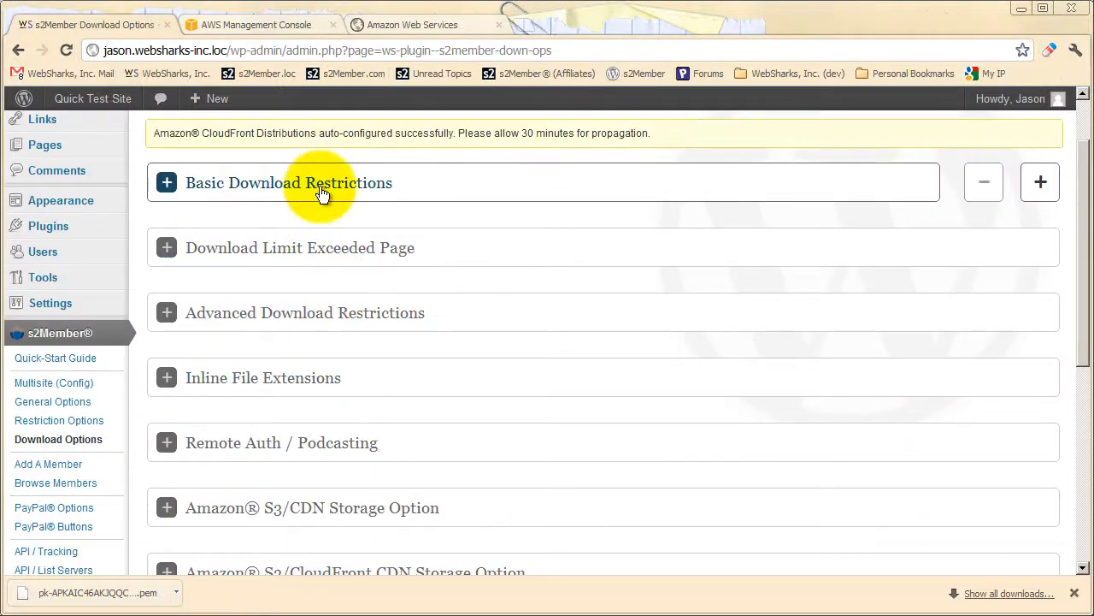
pyautogui.scroll(1, 359, 263)
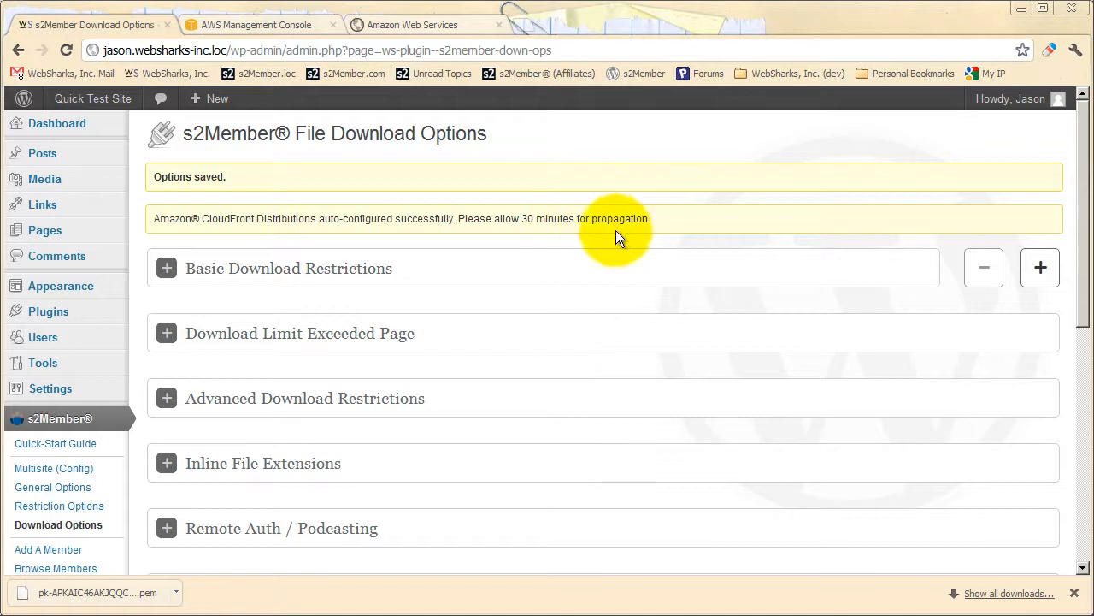
# Examine the CloudFront distributions in the AWS Management Console and the contents of the ws-s2member-files S3 bucket.
pyautogui.click(268, 30)
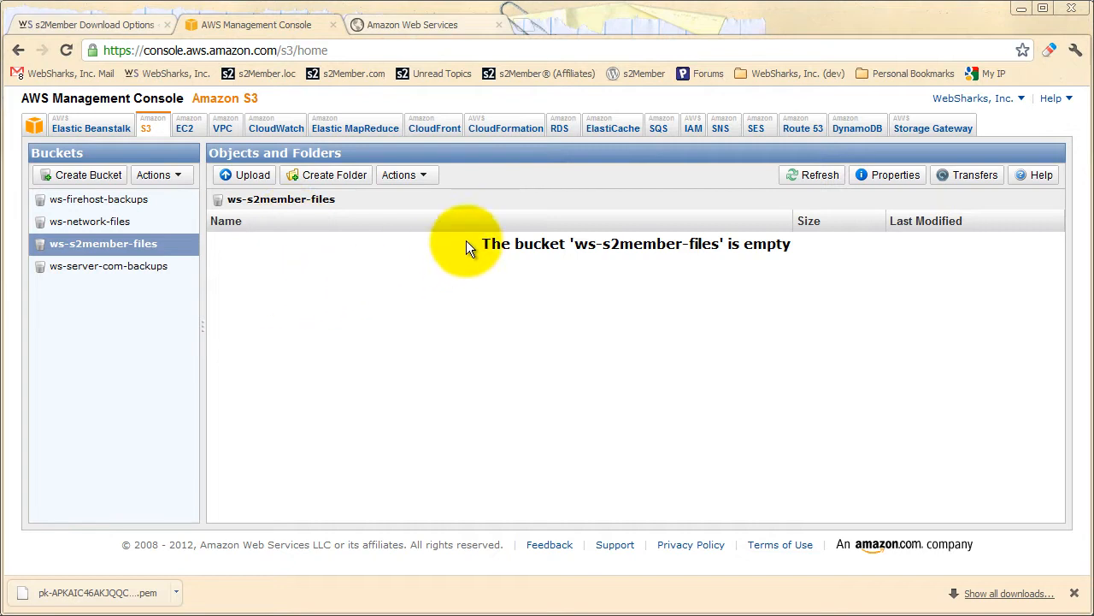
pyautogui.click(439, 129)
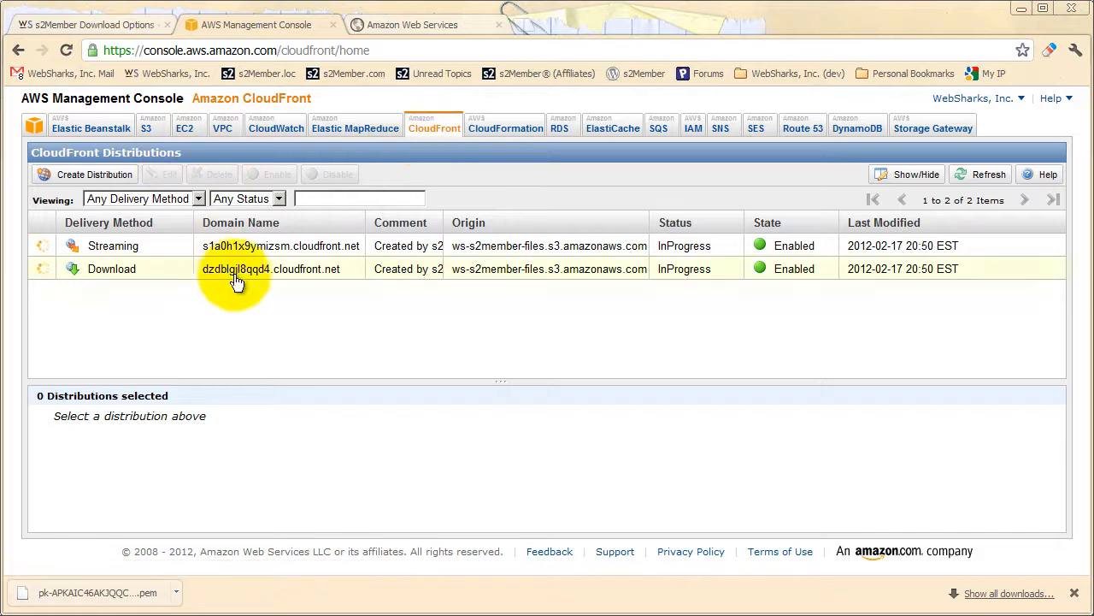
pyautogui.click(151, 131)
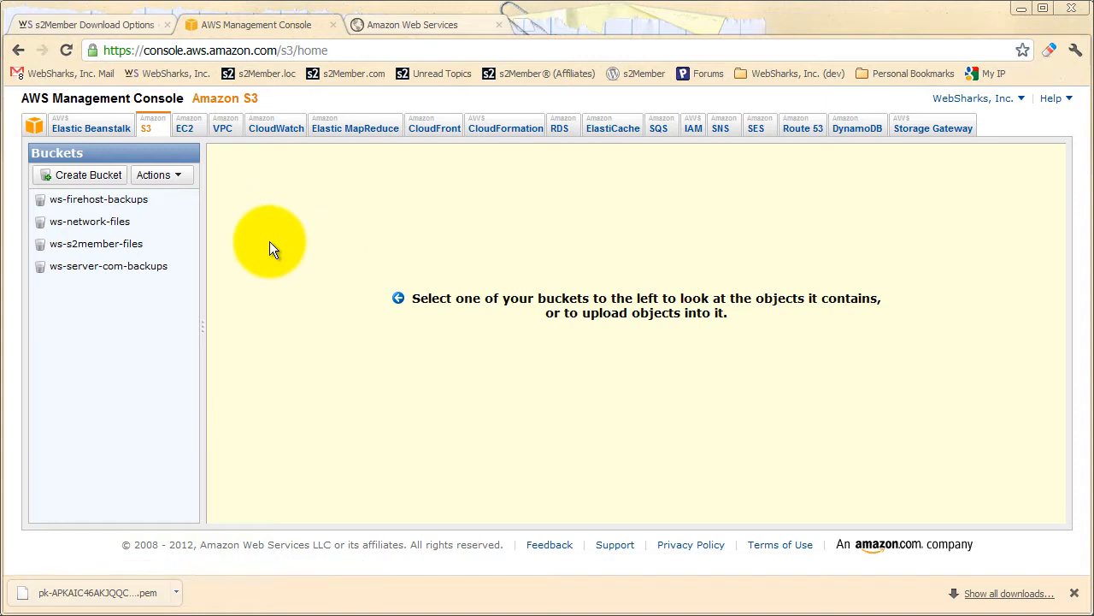
pyautogui.click(98, 245)
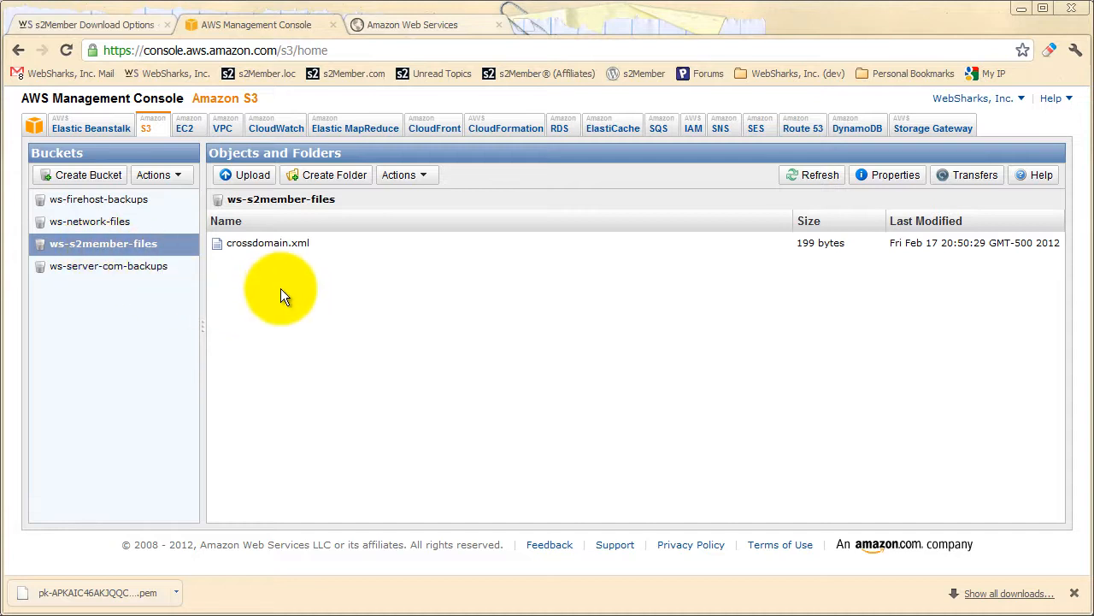
# Return to the s2Member Download Options, expand JW Player & RTMP Protocol Examples, and review its introduction and list of code samples.
pyautogui.click(248, 248)
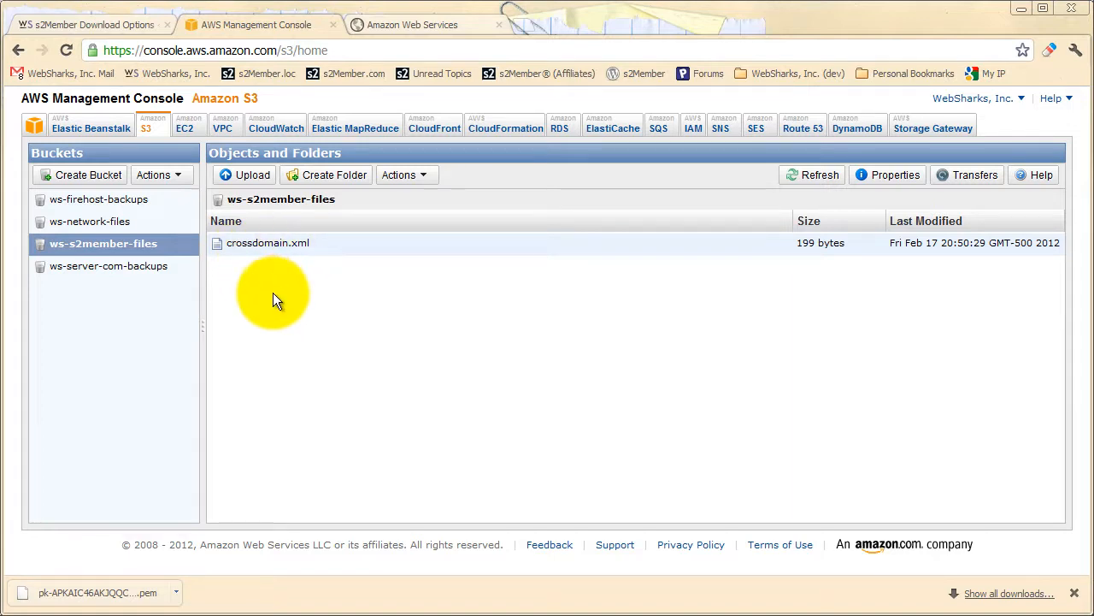
pyautogui.click(145, 25)
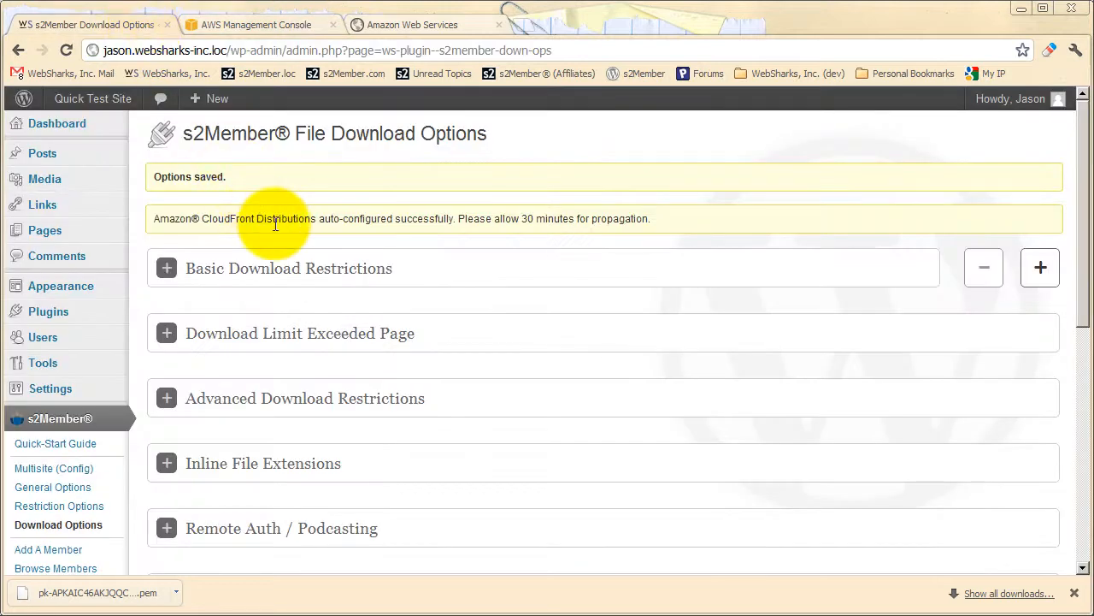
pyautogui.scroll(-4, 275, 224)
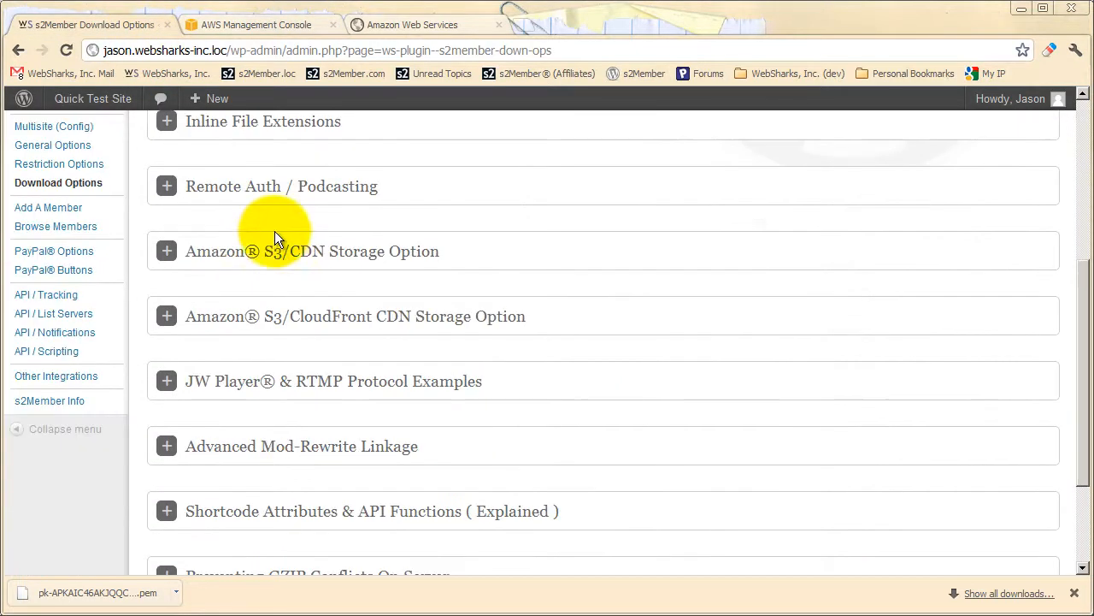
pyautogui.scroll(-1, 258, 341)
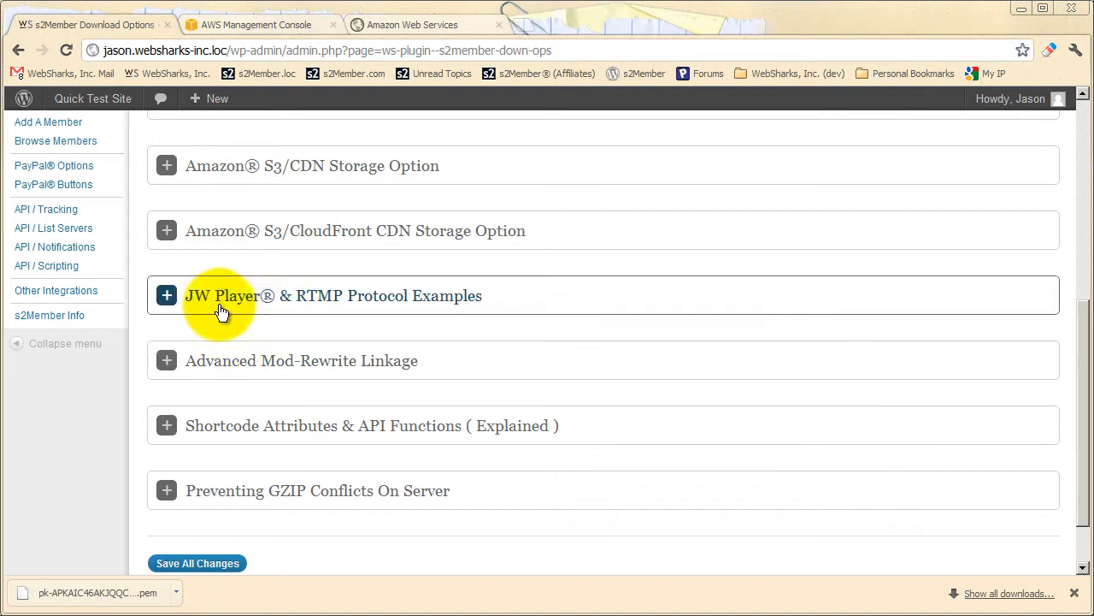
pyautogui.click(299, 297)
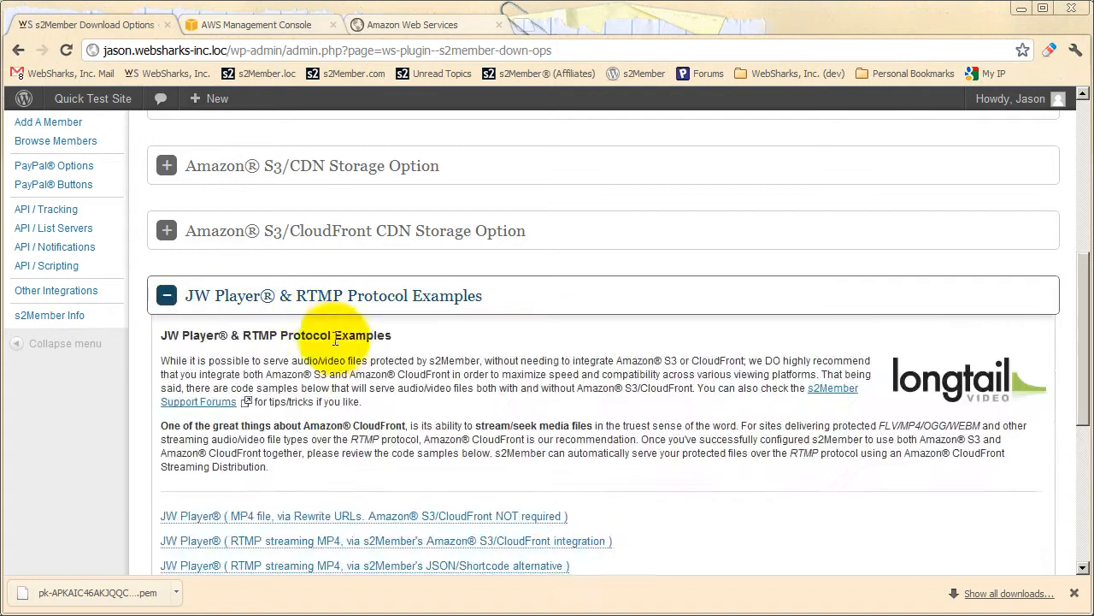
pyautogui.scroll(-1, 333, 338)
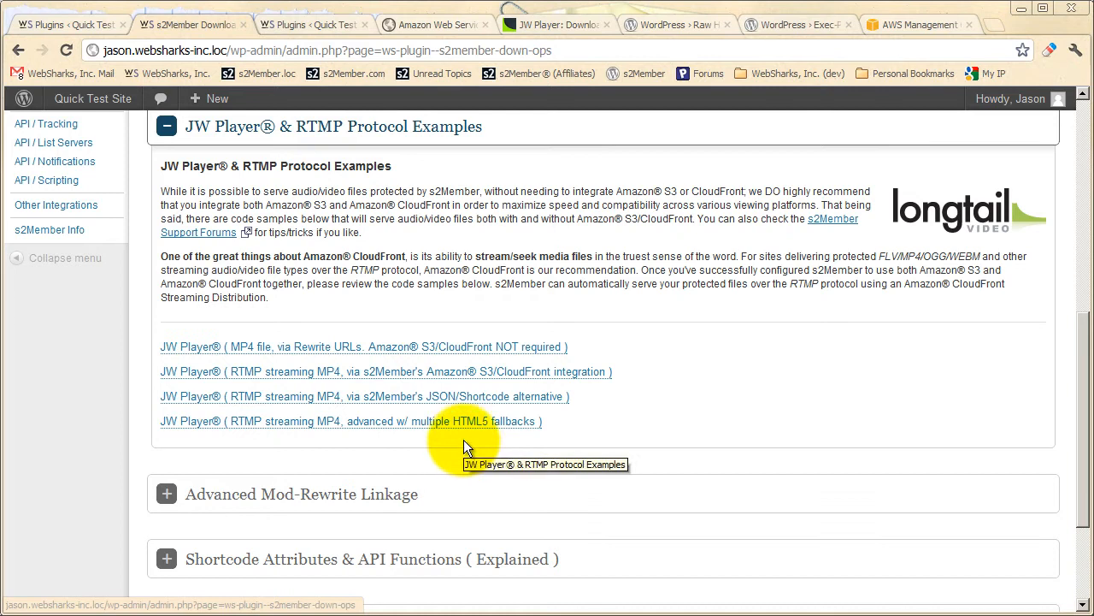
pyautogui.scroll(1, 459, 438)
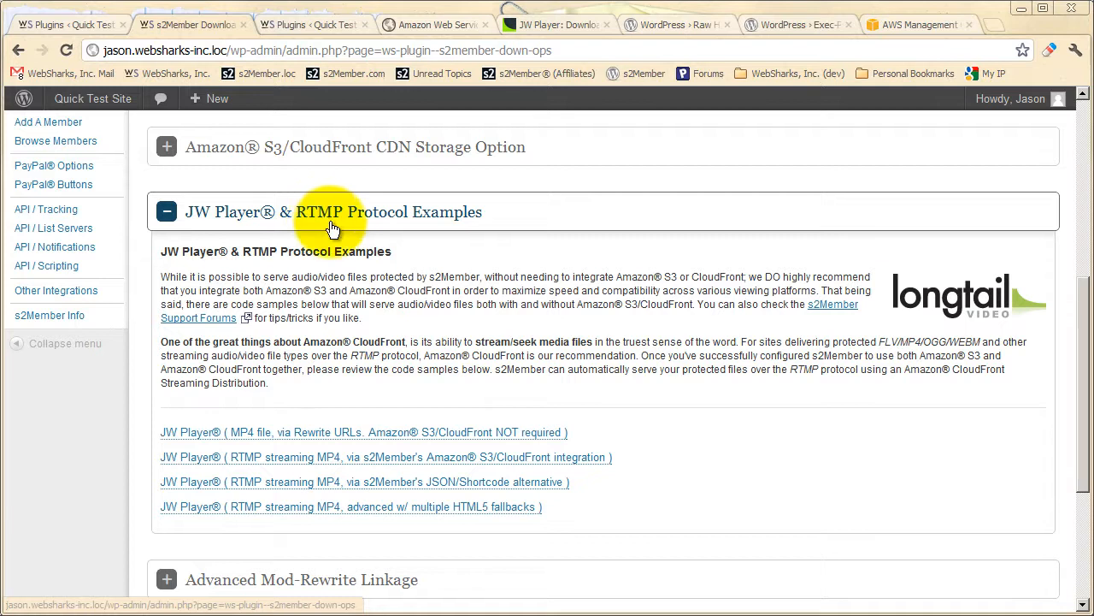
pyautogui.scroll(1, 410, 329)
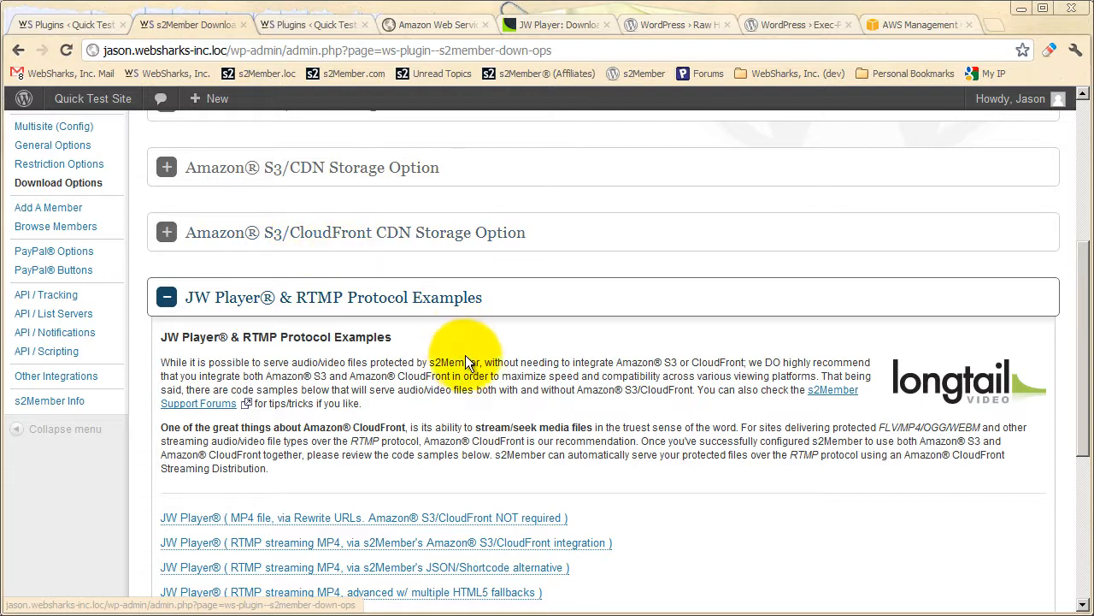
pyautogui.scroll(-1, 461, 355)
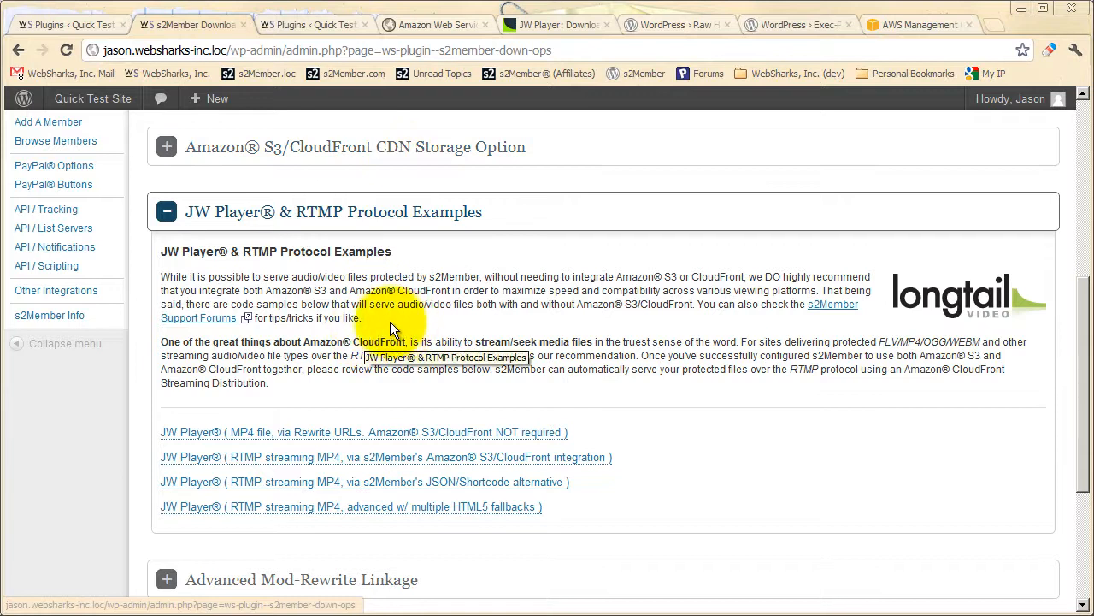
pyautogui.scroll(-1, 333, 342)
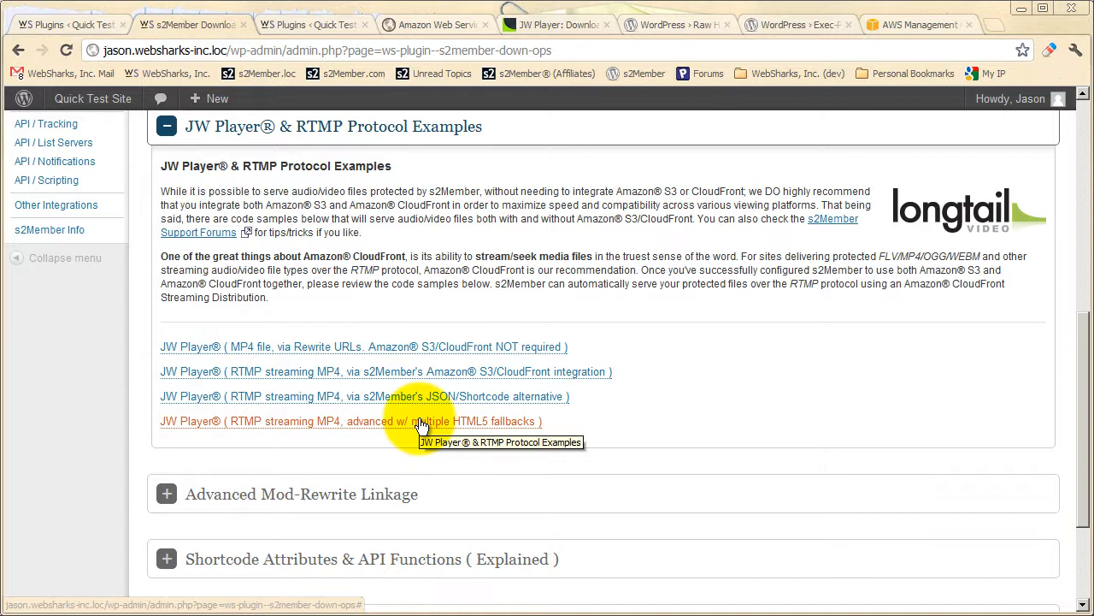
# Expand the RTMP streaming MP4 sample for s2Member's Amazon S3/CloudFront integration, review its code, and open the JW Player download page.
pyautogui.click(380, 372)
pyautogui.scroll(-1, 432, 403)
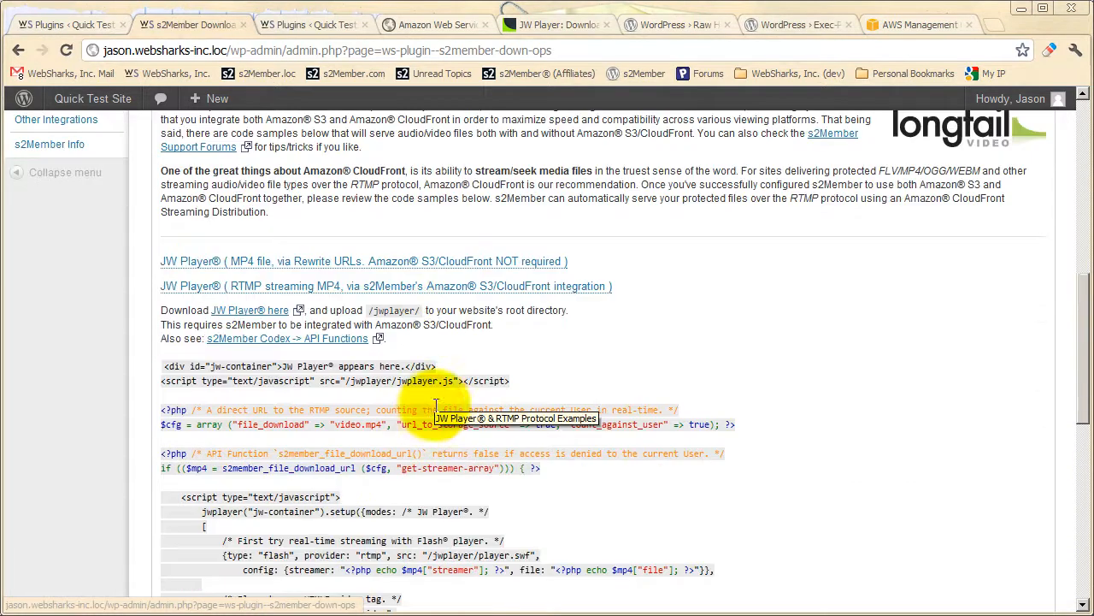
pyautogui.scroll(-1, 376, 403)
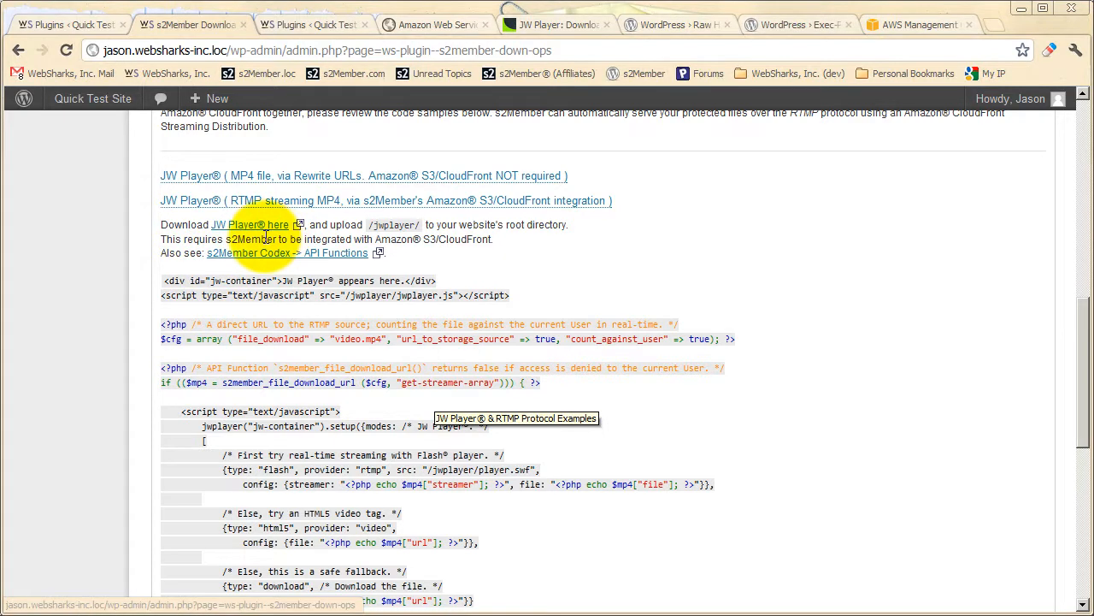
pyautogui.click(536, 26)
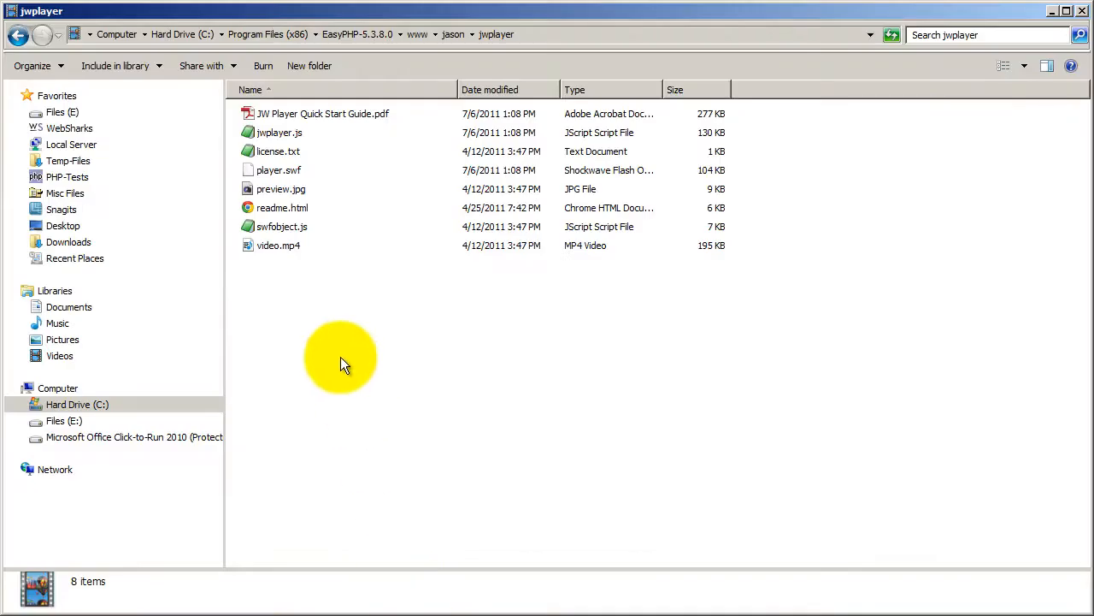
# Examine the jwplayer folder's files, locate the folder in the website's root directory, and reopen it in the file manager.
pyautogui.moveTo(330, 286); pyautogui.dragTo(264, 115)
pyautogui.click(291, 283)
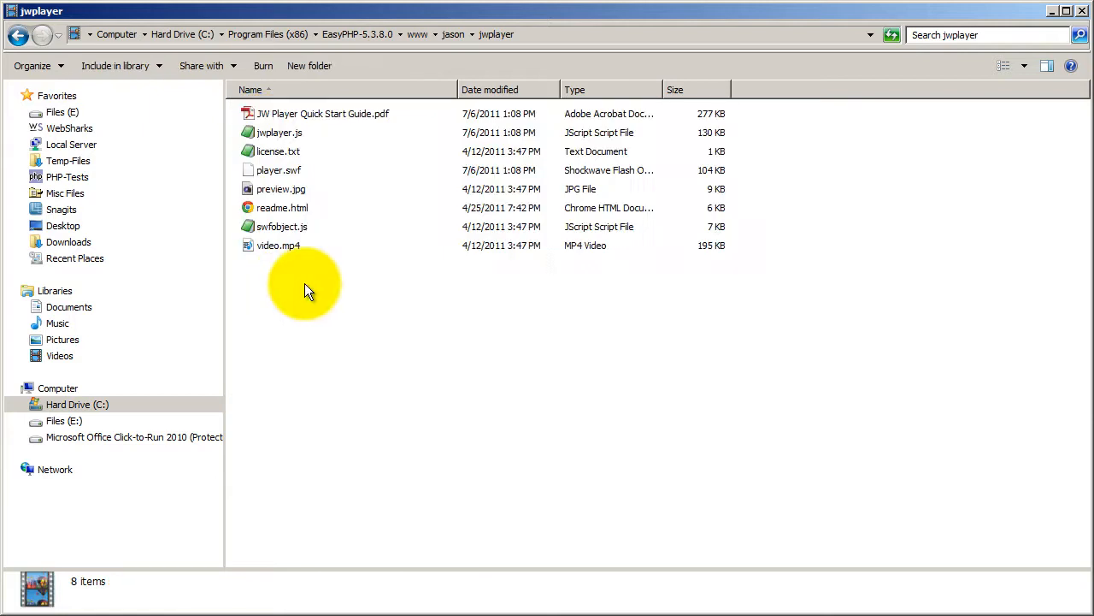
pyautogui.click(452, 35)
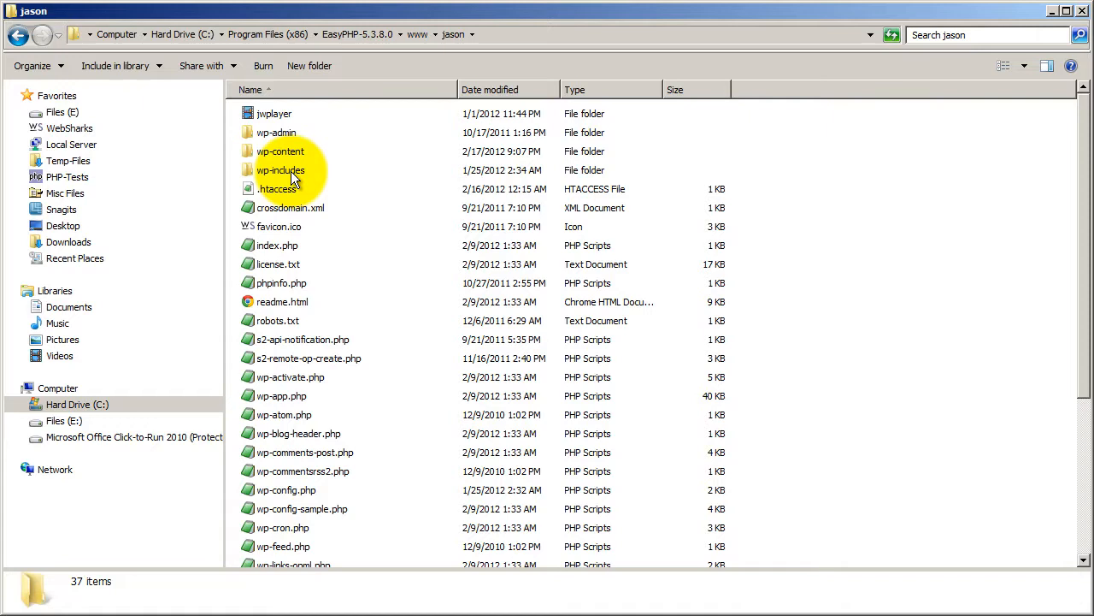
pyautogui.moveTo(278, 115)
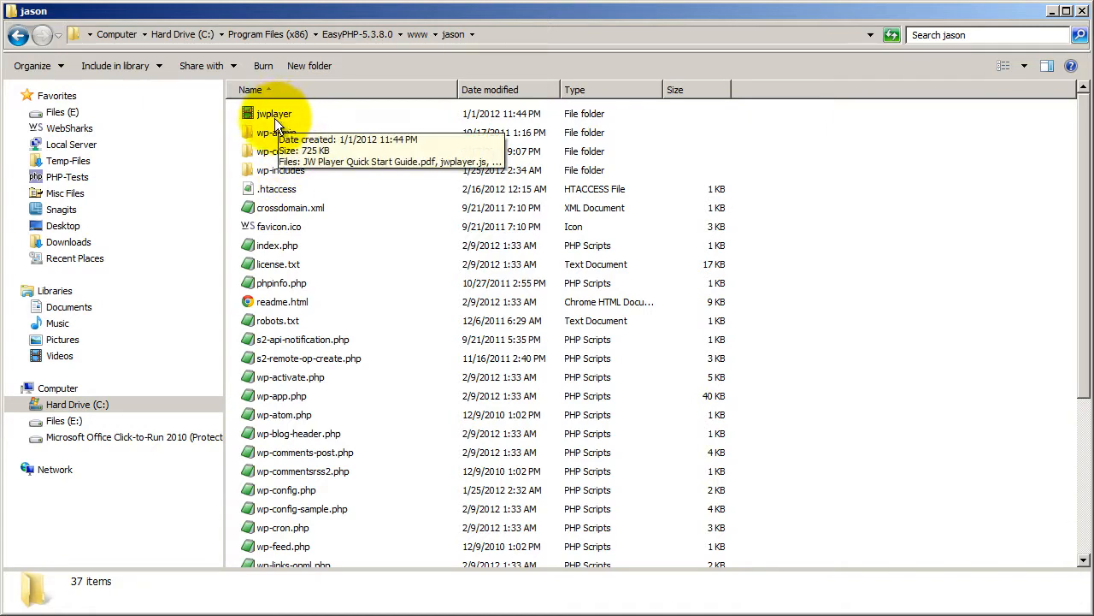
pyautogui.doubleClick(278, 118)
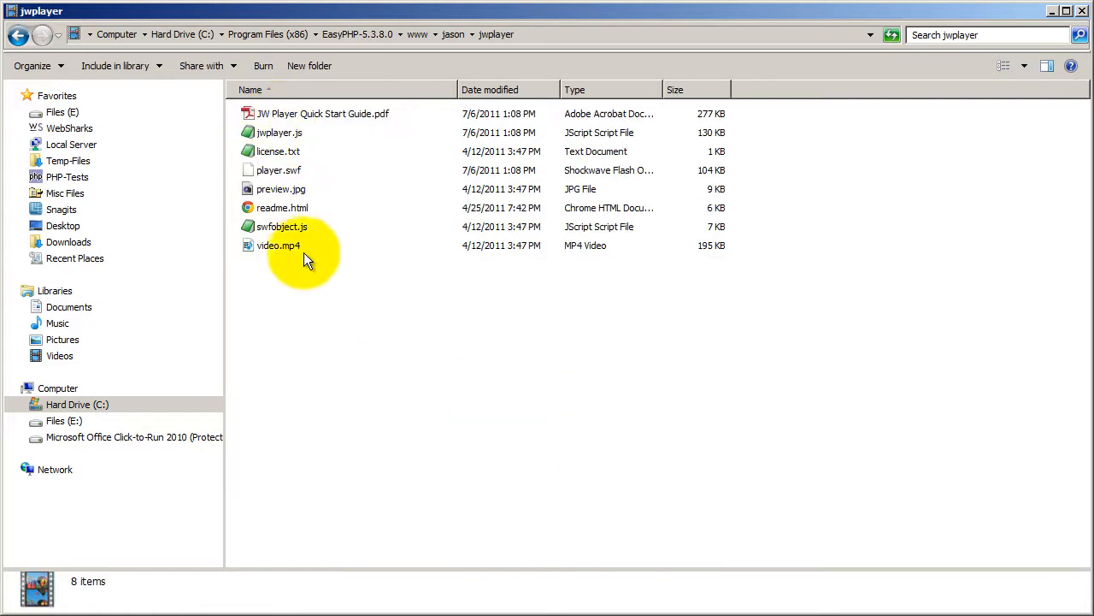
# Highlight all files in the jwplayer folder, point out jwplayer.js and player.swf individually, and clear the selection.
pyautogui.moveTo(329, 283); pyautogui.dragTo(277, 115)
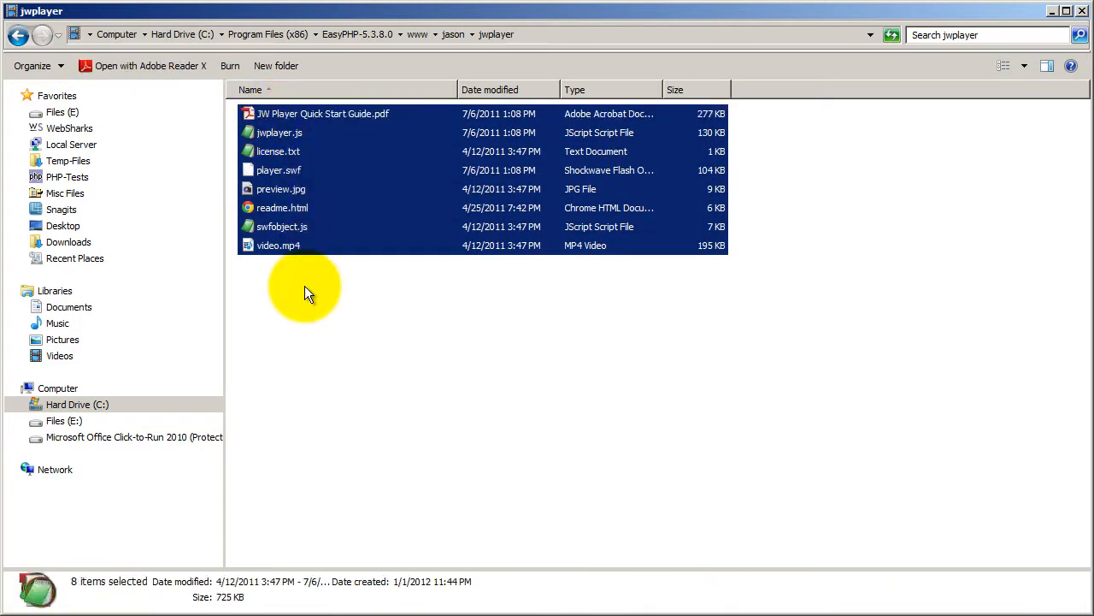
pyautogui.click(304, 285)
pyautogui.click(283, 136)
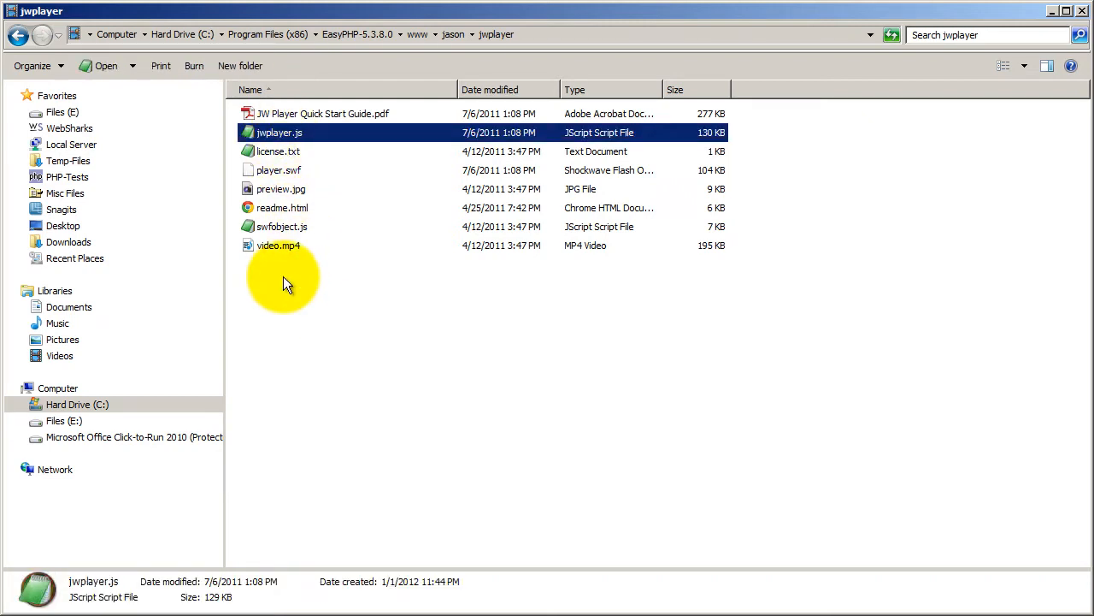
pyautogui.click(275, 171)
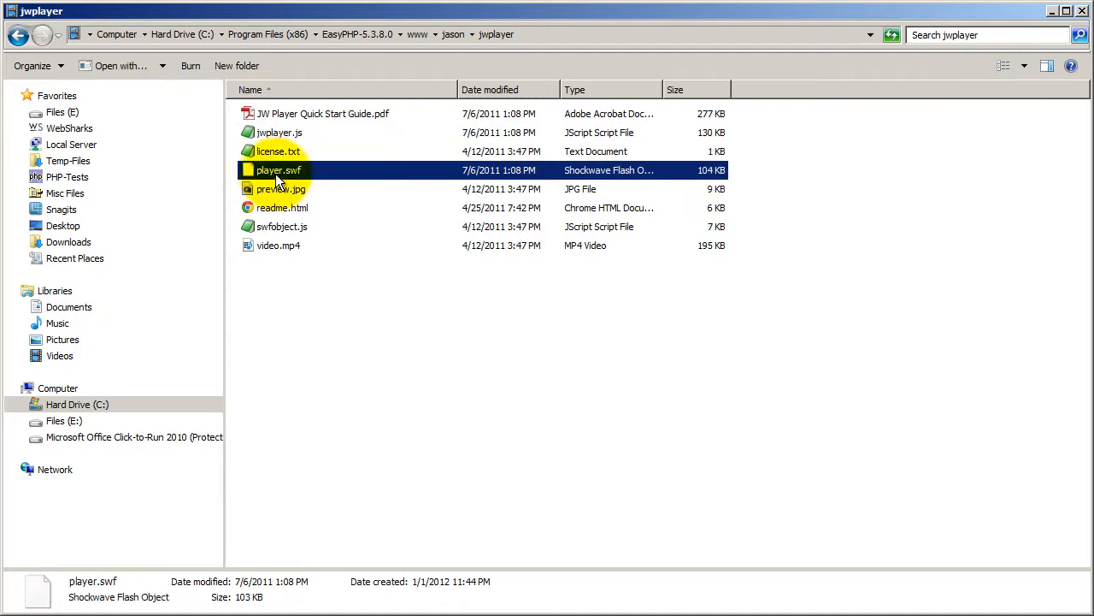
pyautogui.click(300, 277)
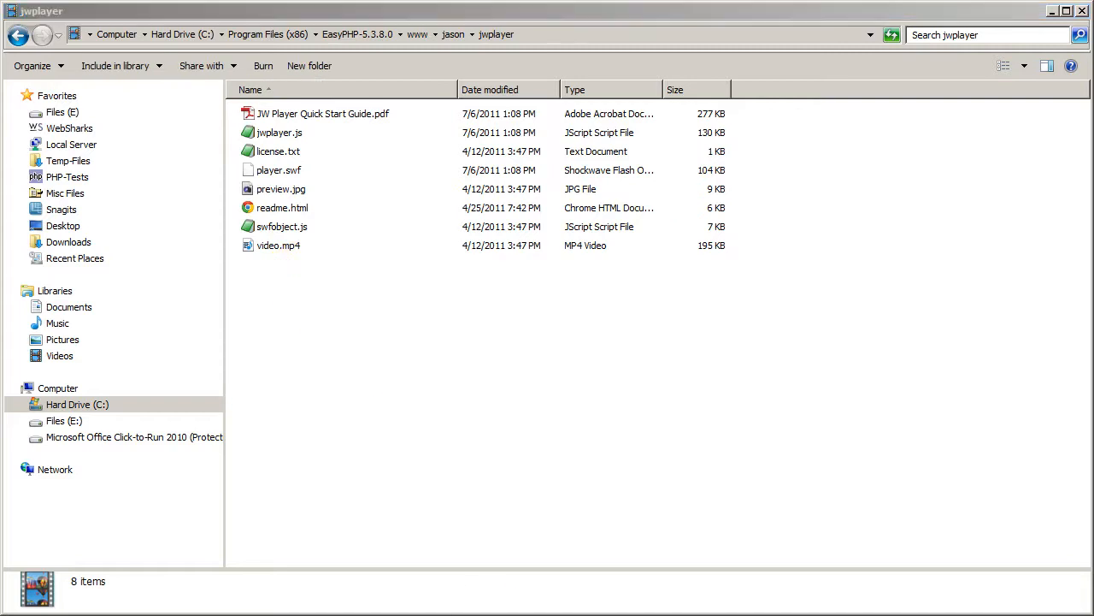
# Switch back to the s2Member Download Options in the browser and review the JW Player RTMP streaming code sample.
pyautogui.hotkey('alt', 'Tab')
pyautogui.click(173, 30)
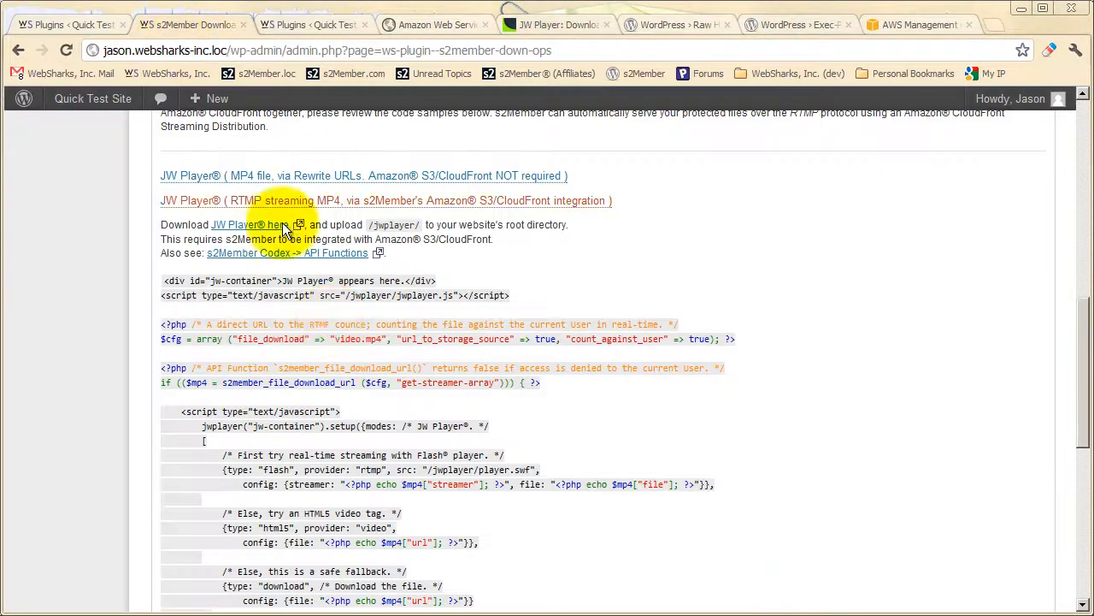
pyautogui.scroll(-1, 308, 321)
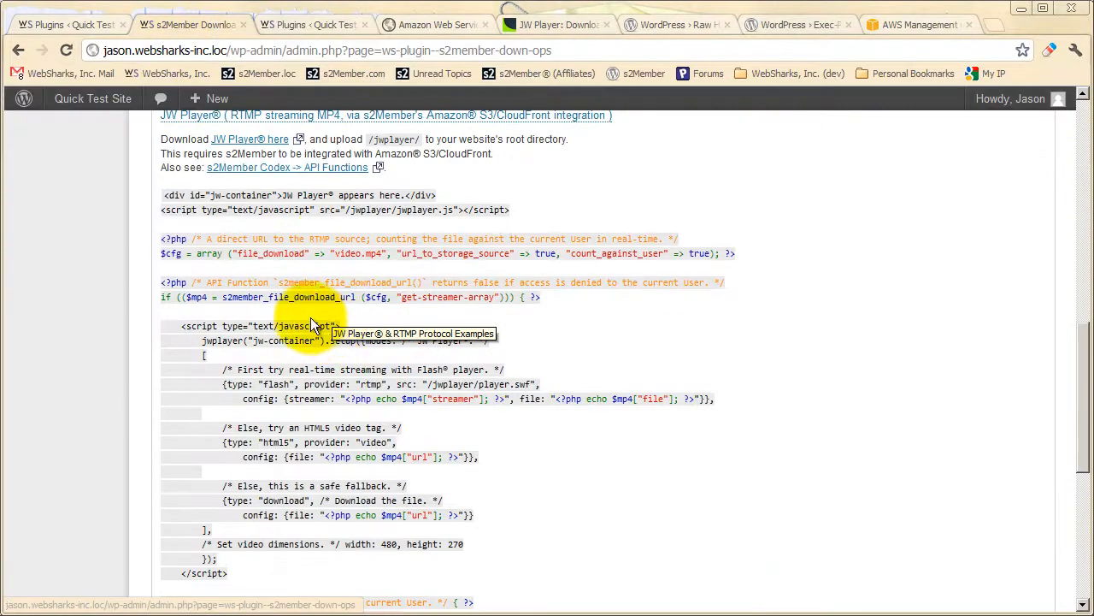
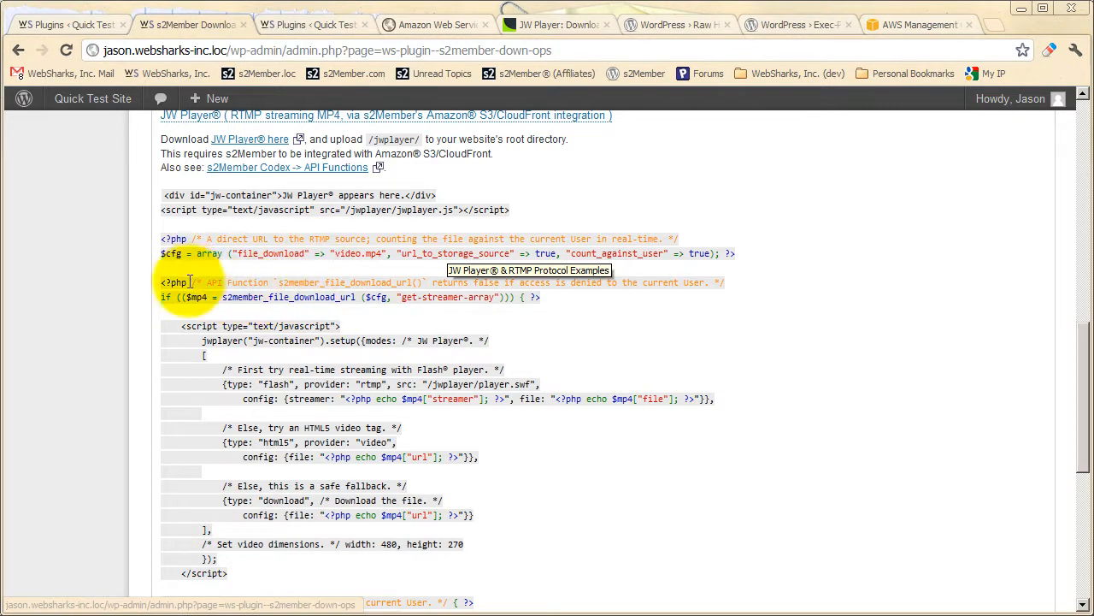
# Highlight the opening PHP tag above the API function line in the RTMP streaming sample and review the rest of the code.
pyautogui.moveTo(188, 282); pyautogui.dragTo(163, 285)
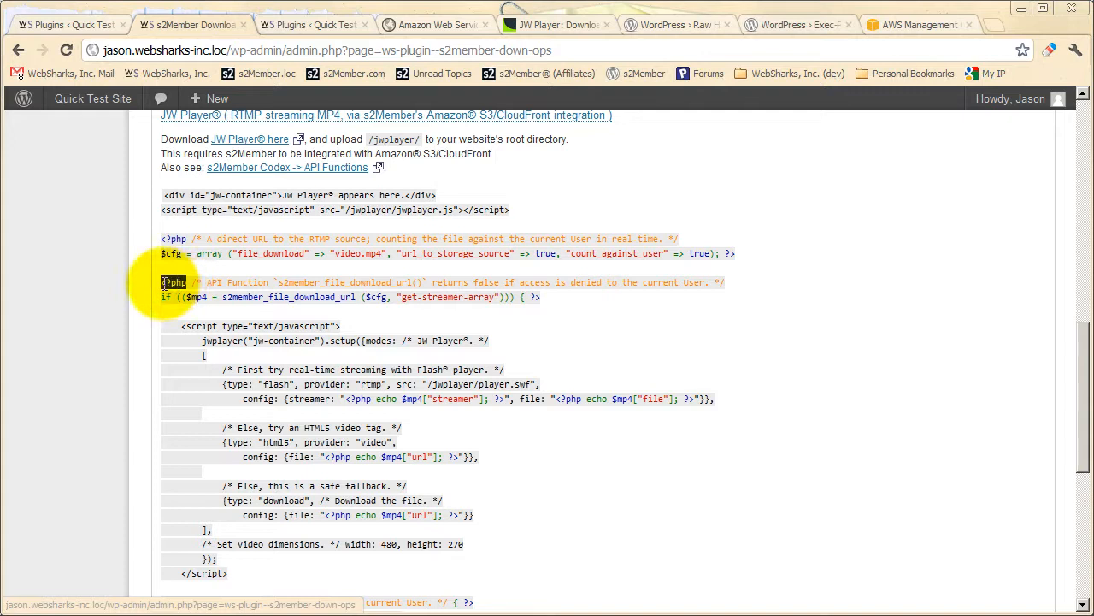
pyautogui.click(274, 261)
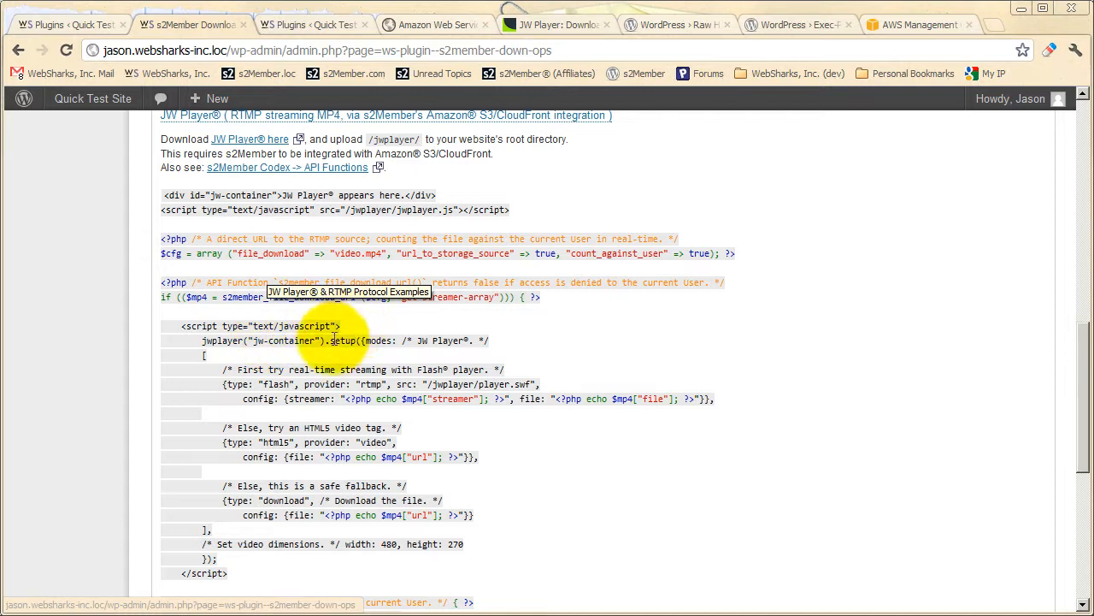
pyautogui.scroll(-2, 299, 354)
pyautogui.scroll(2, 298, 354)
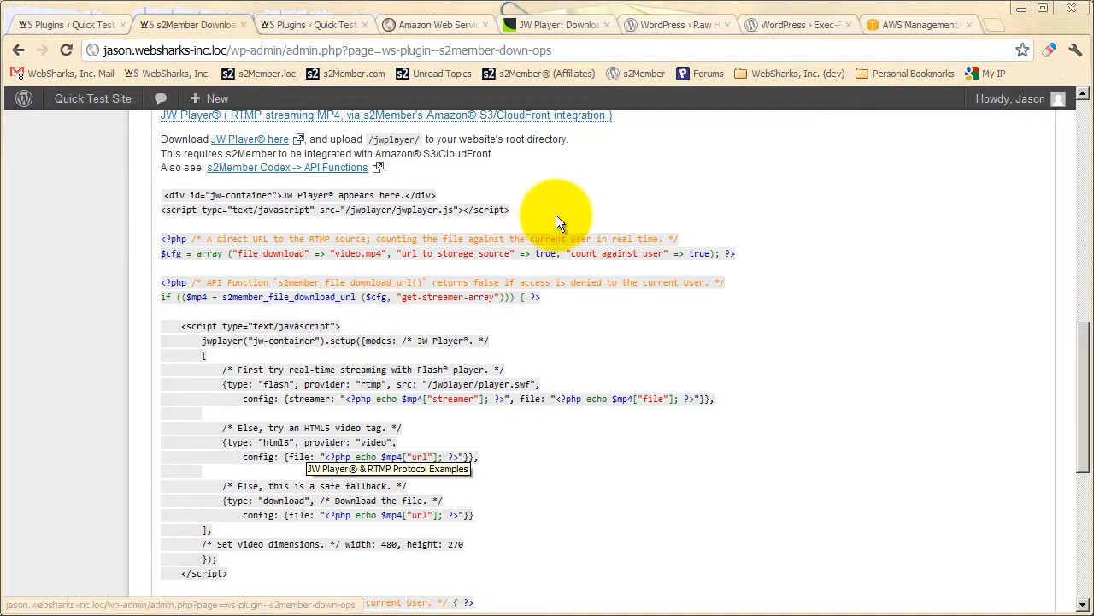
# View the Raw HTML and Exec-PHP pages in the WordPress plugin directory, and check both plugins in the site's installed plugins list.
pyautogui.click(682, 28)
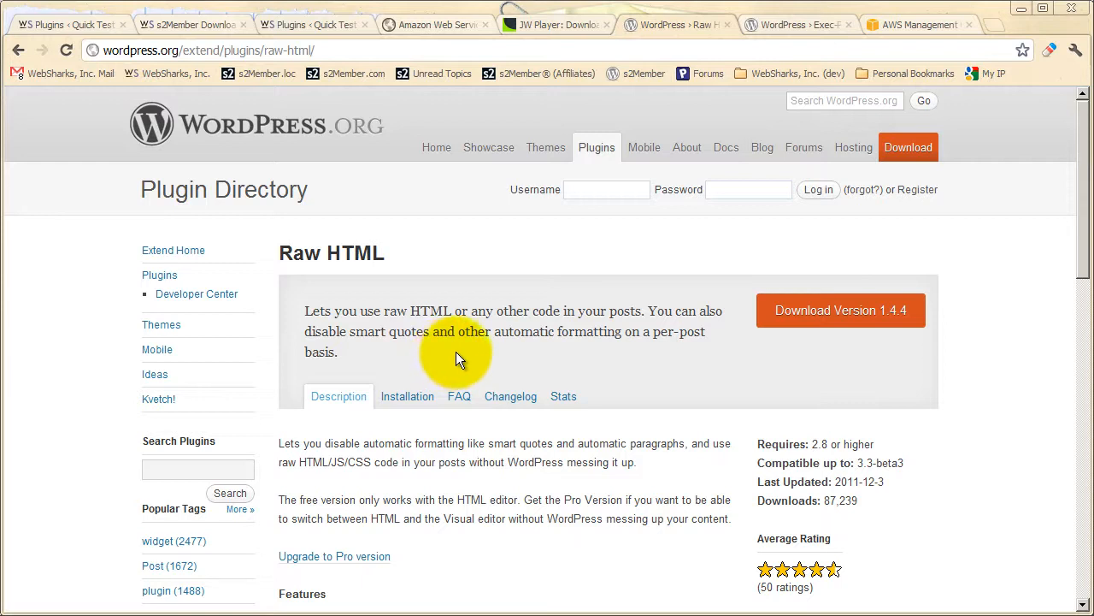
pyautogui.click(778, 26)
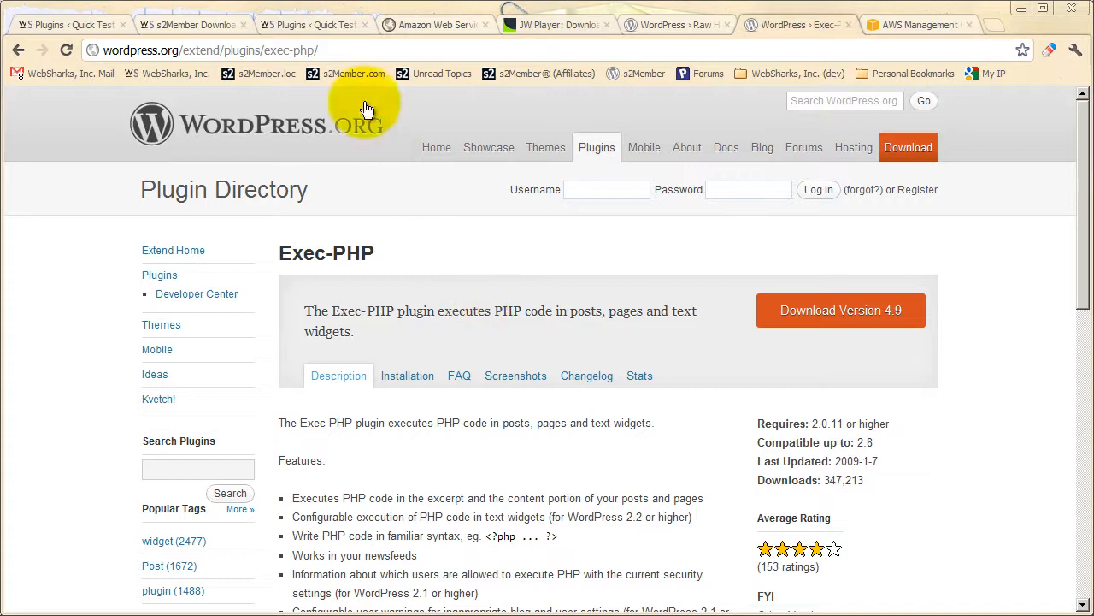
pyautogui.click(302, 27)
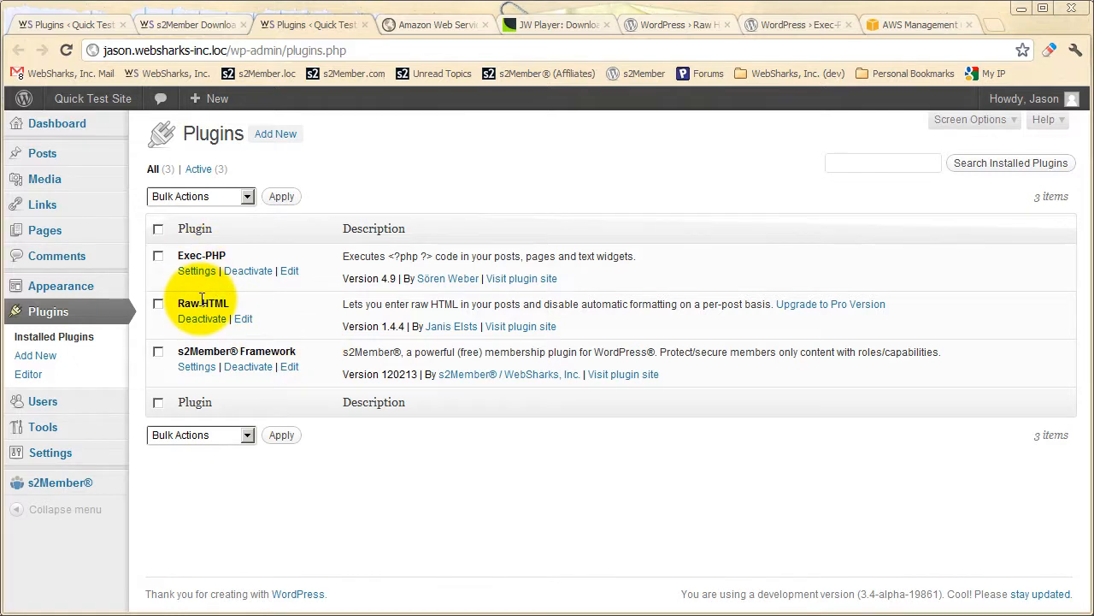
# Return to the s2Member Download Options and copy the entire RTMP streaming code sample, from the jw-container div to the closing PHP tag.
pyautogui.click(207, 27)
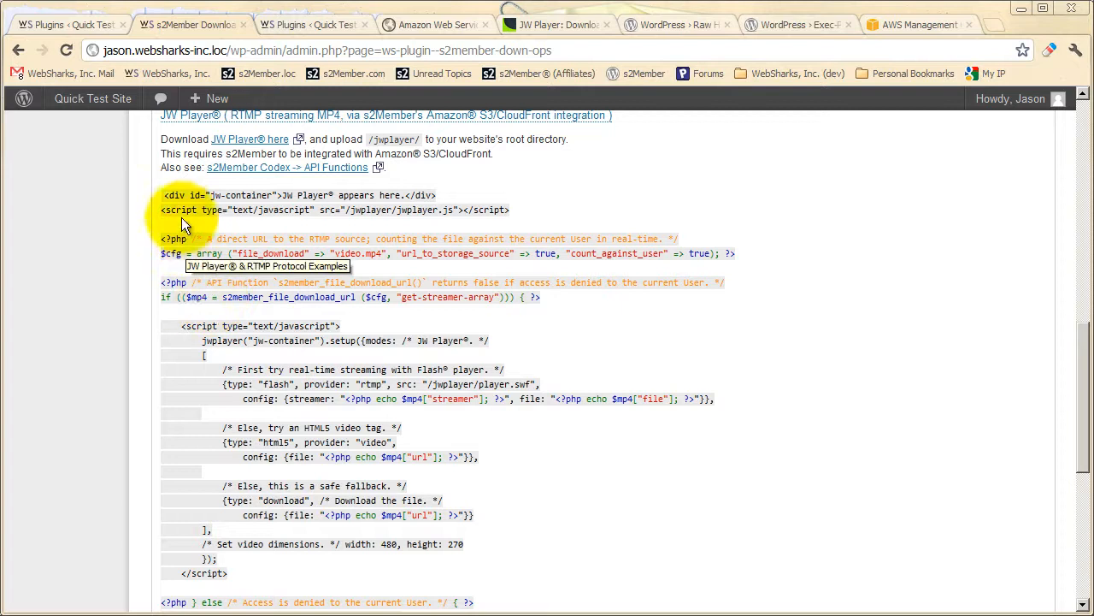
pyautogui.moveTo(163, 194); pyautogui.dragTo(209, 534)
pyautogui.scroll(2, 250, 462)
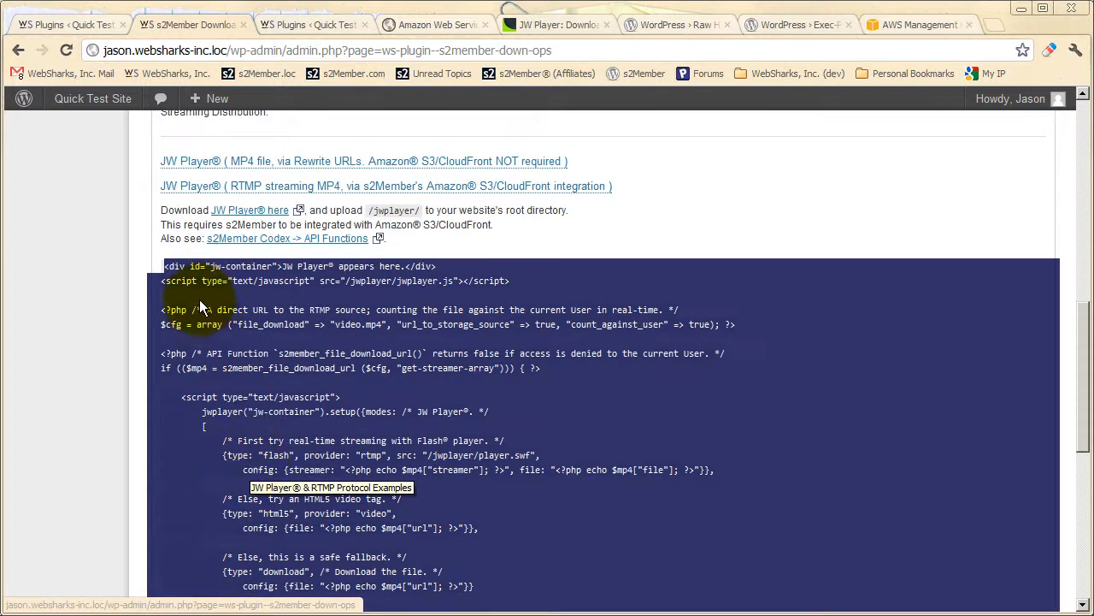
pyautogui.scroll(-3, 214, 317)
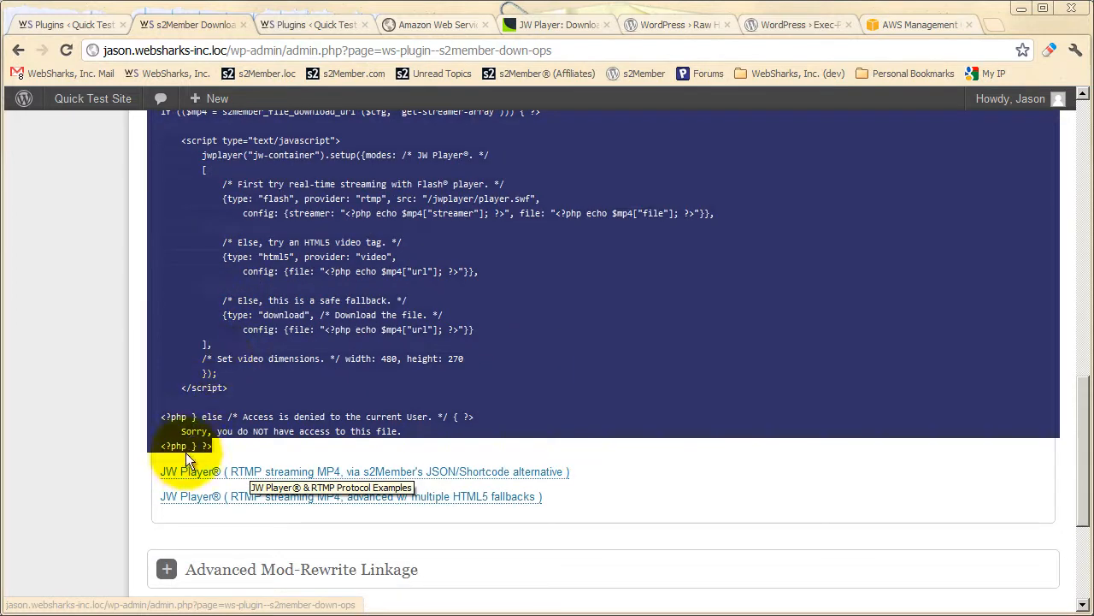
pyautogui.rightClick(232, 422)
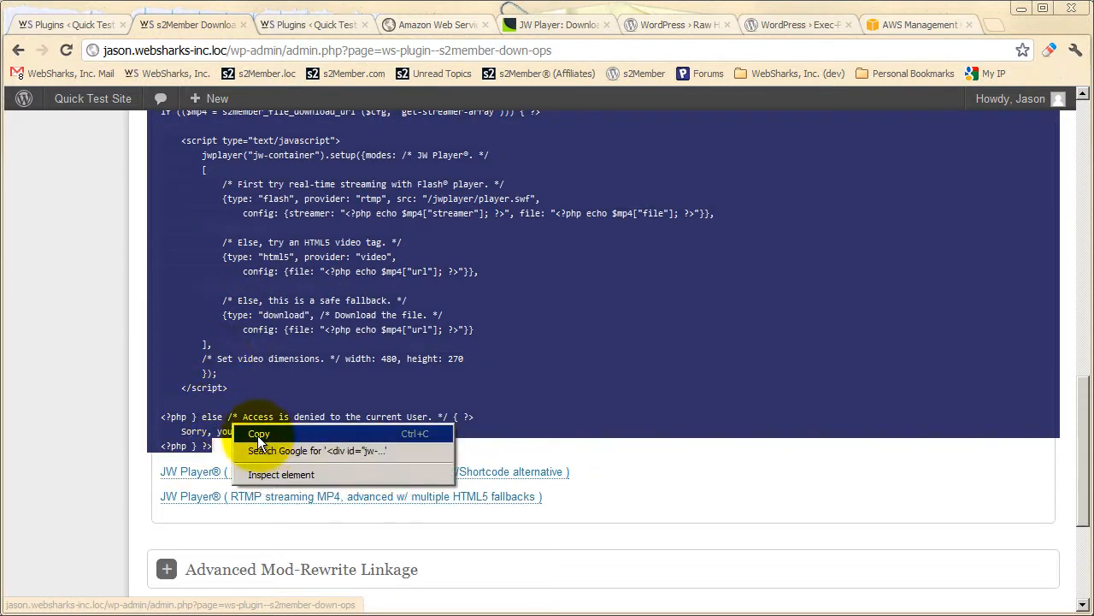
pyautogui.click(259, 433)
# Open the site's test page for editing and point out the video.mp4 file name in its JW Player code.
pyautogui.scroll(10, 219, 425)
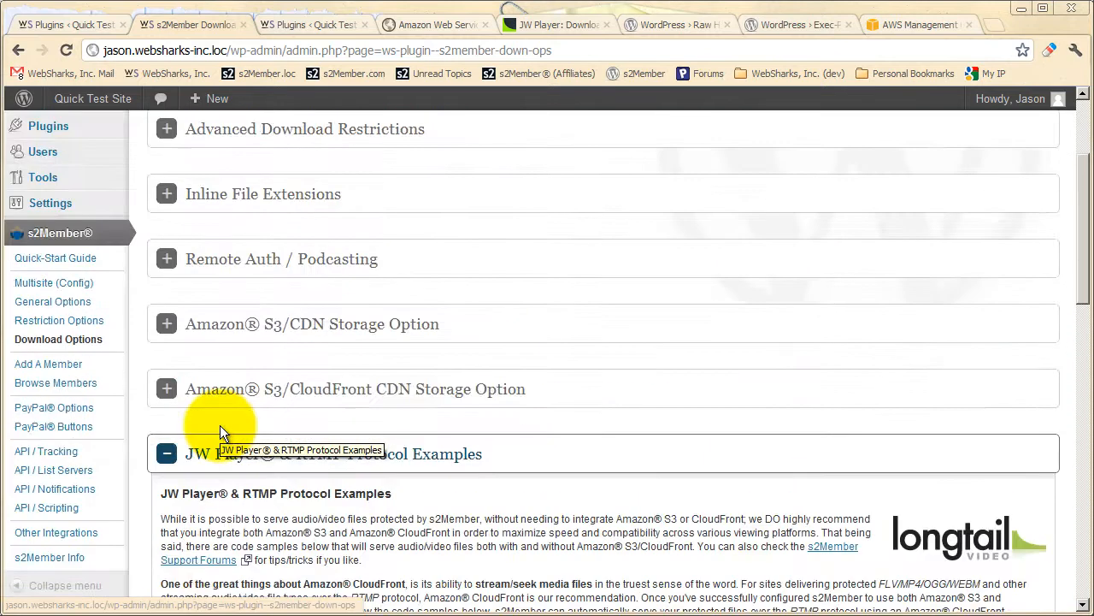
pyautogui.scroll(2, 220, 425)
pyautogui.click(93, 253)
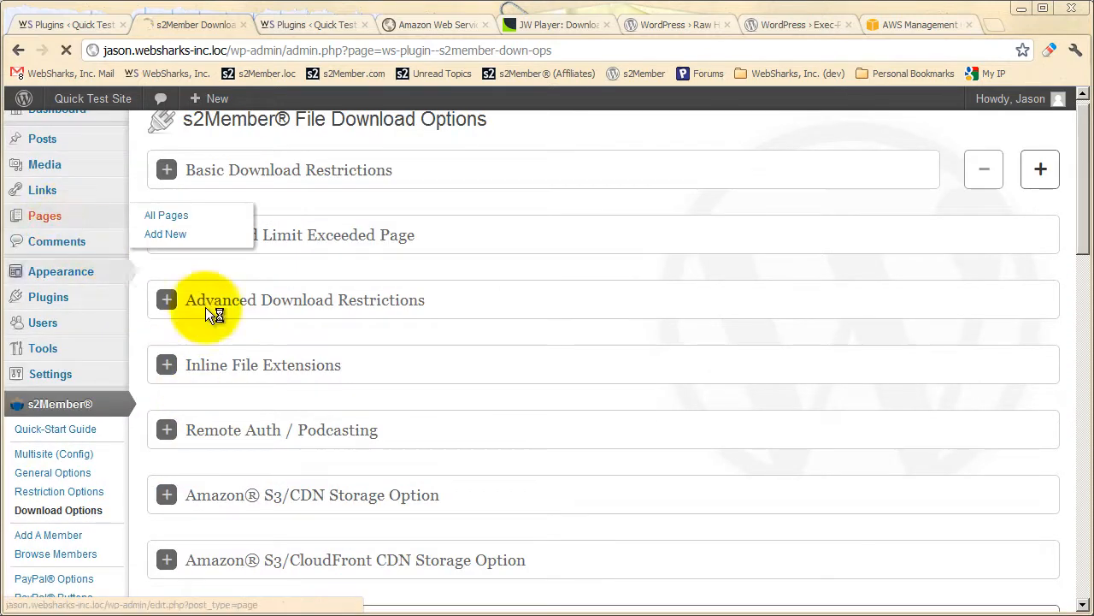
pyautogui.click(189, 360)
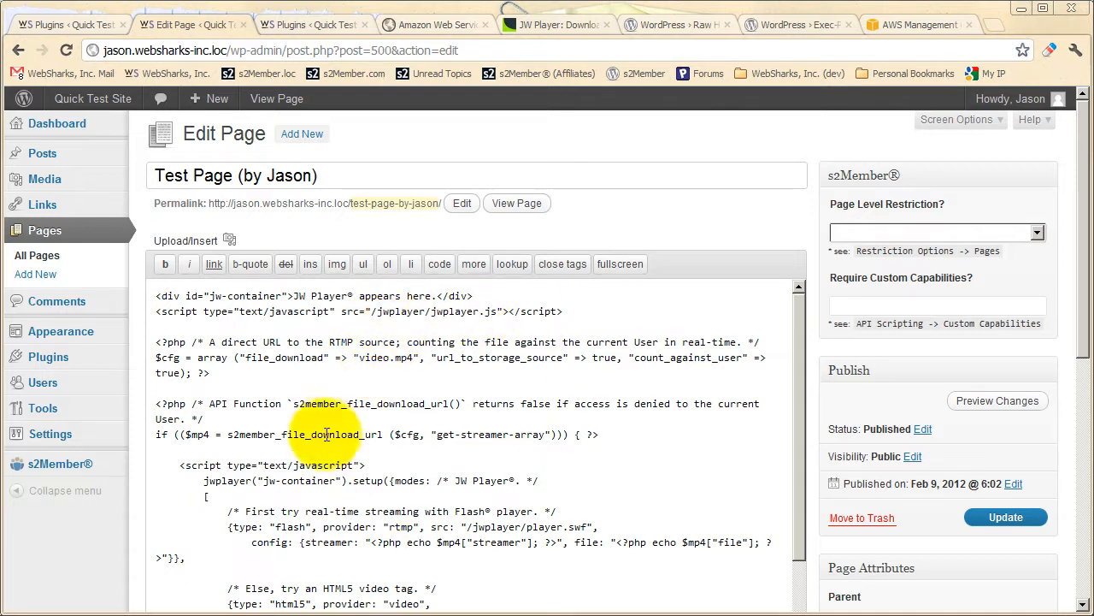
pyautogui.doubleClick(370, 360)
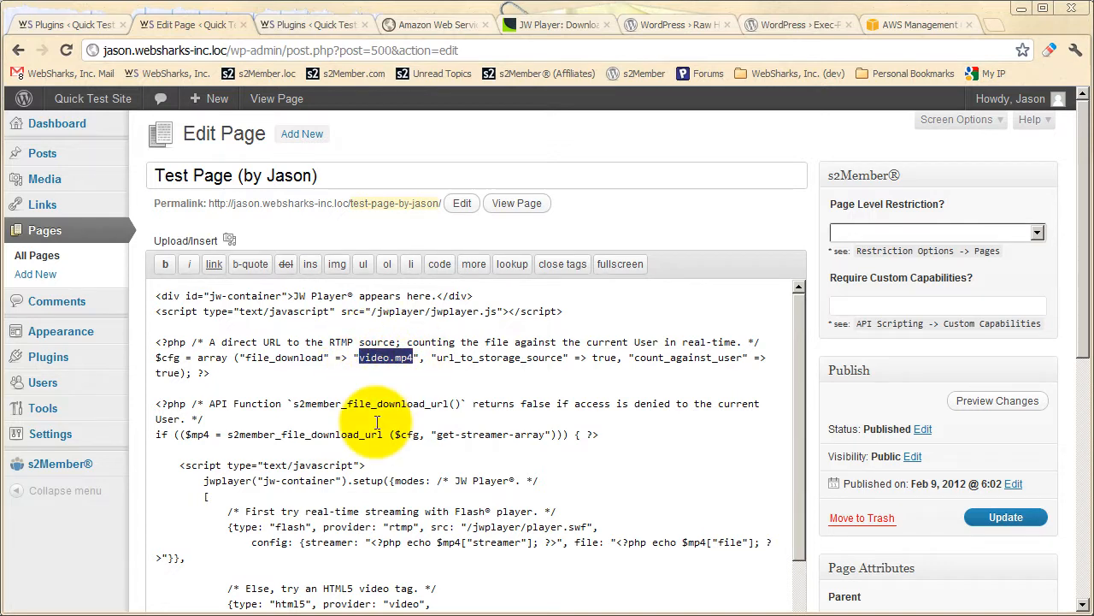
pyautogui.click(390, 358)
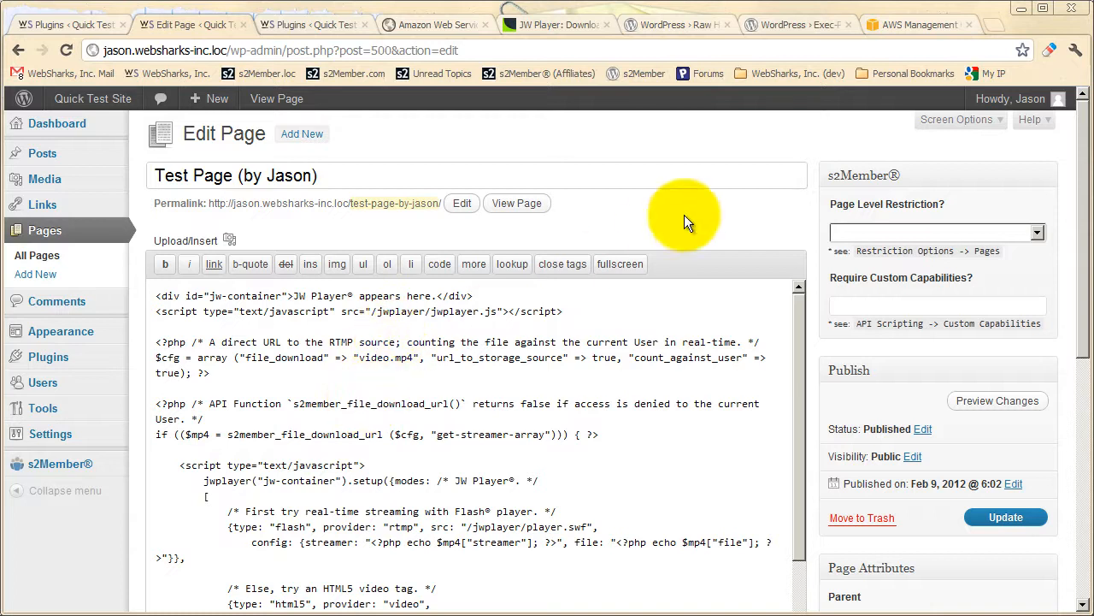
# Switch to the AWS Management Console and point out video.mp4 and crossdomain.xml in the ws-s2member-files bucket.
pyautogui.click(924, 29)
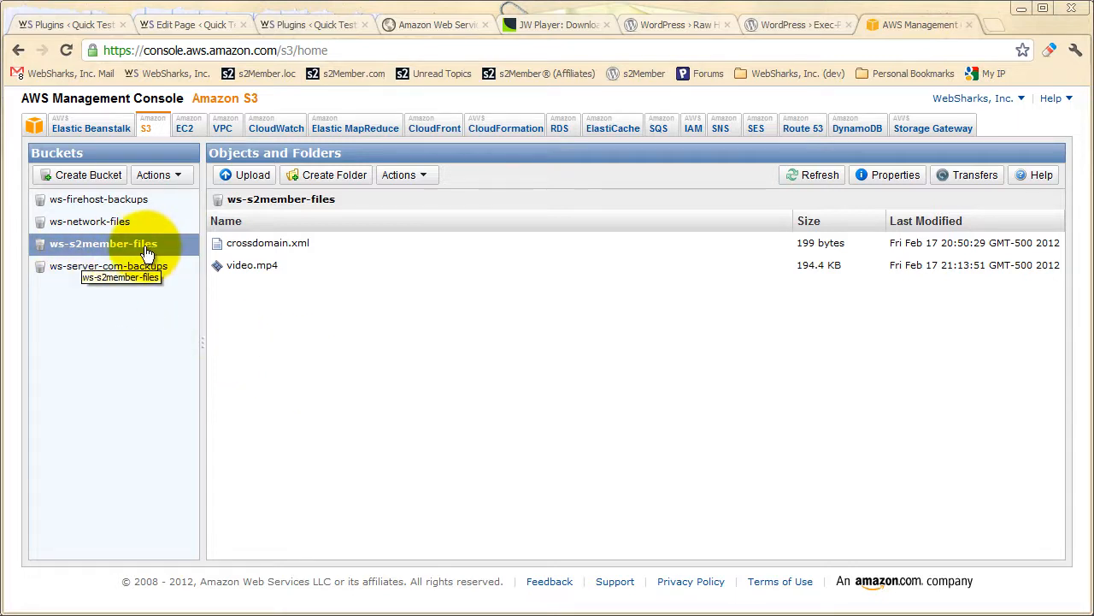
pyautogui.click(254, 272)
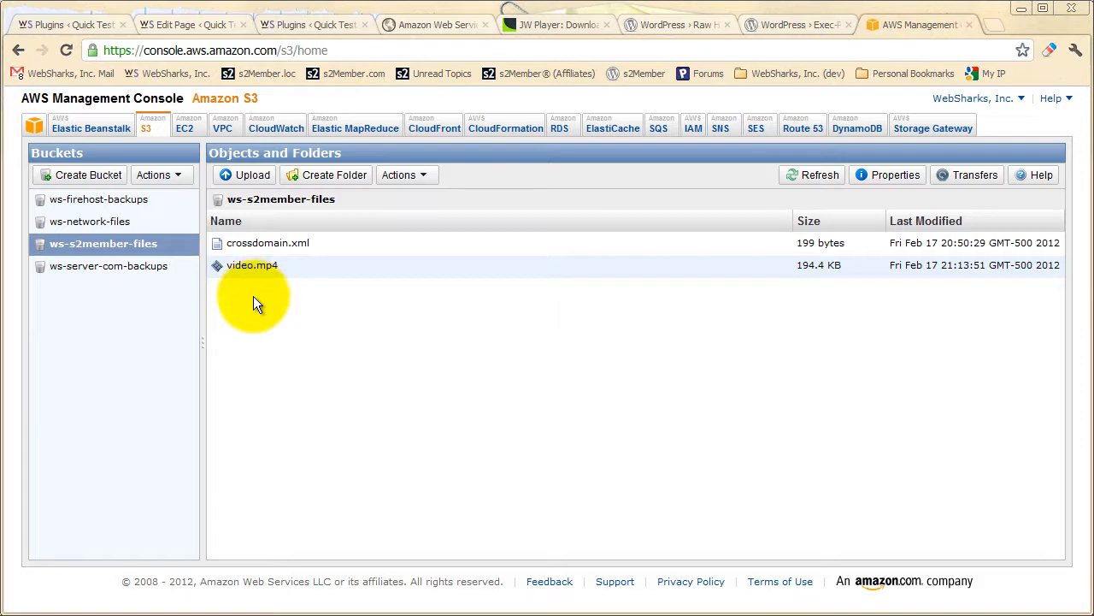
pyautogui.click(261, 245)
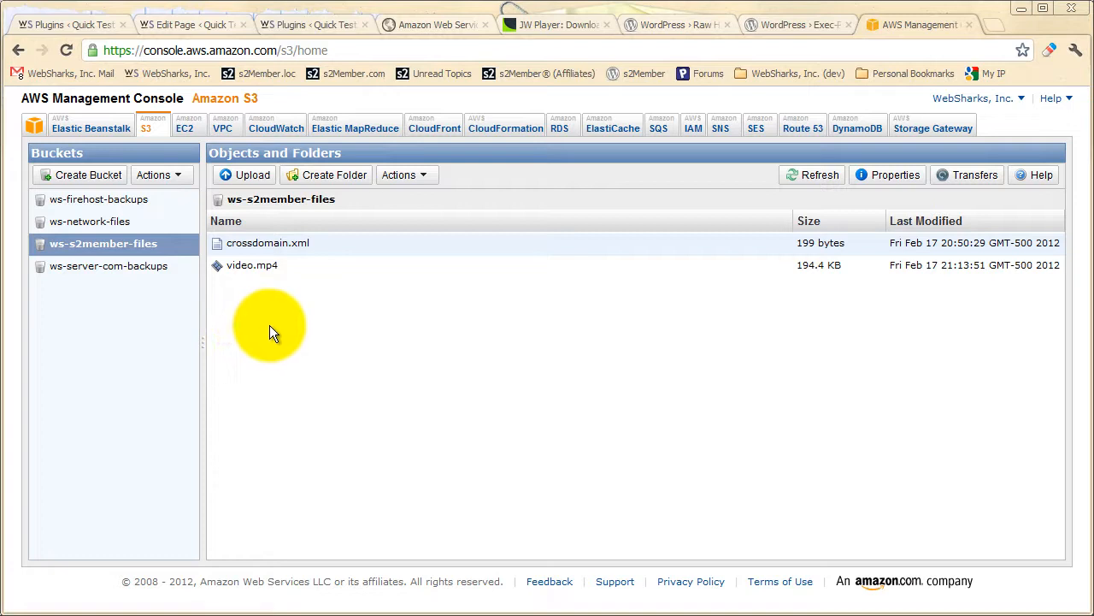
# Return to the page editor, highlight video.mp4 in the file_download setting, and review the JW Player code down to the video dimensions.
pyautogui.click(182, 29)
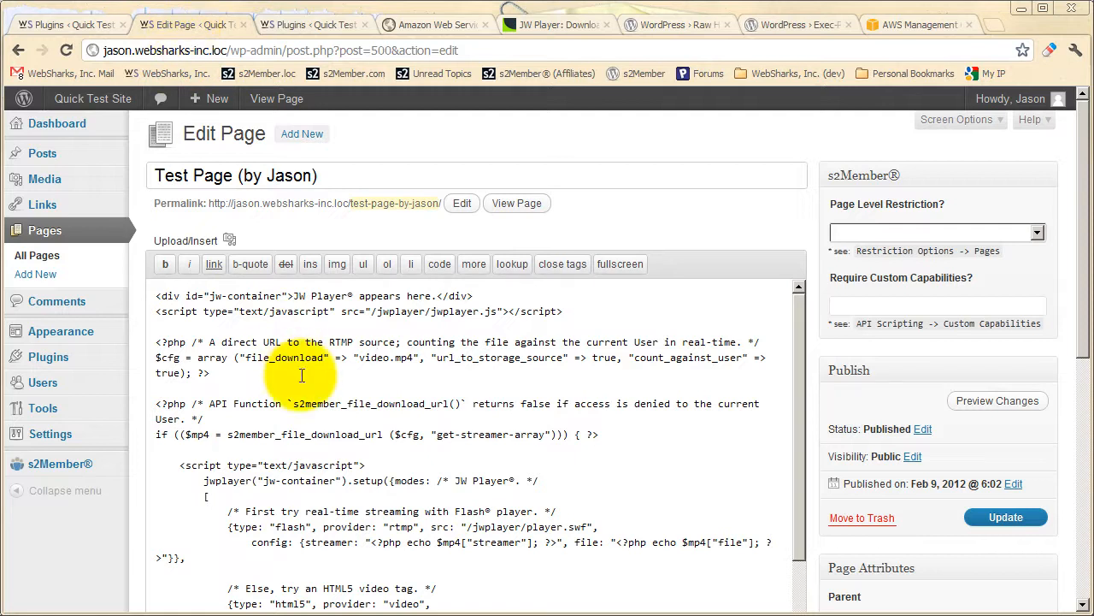
pyautogui.moveTo(359, 357); pyautogui.dragTo(415, 357)
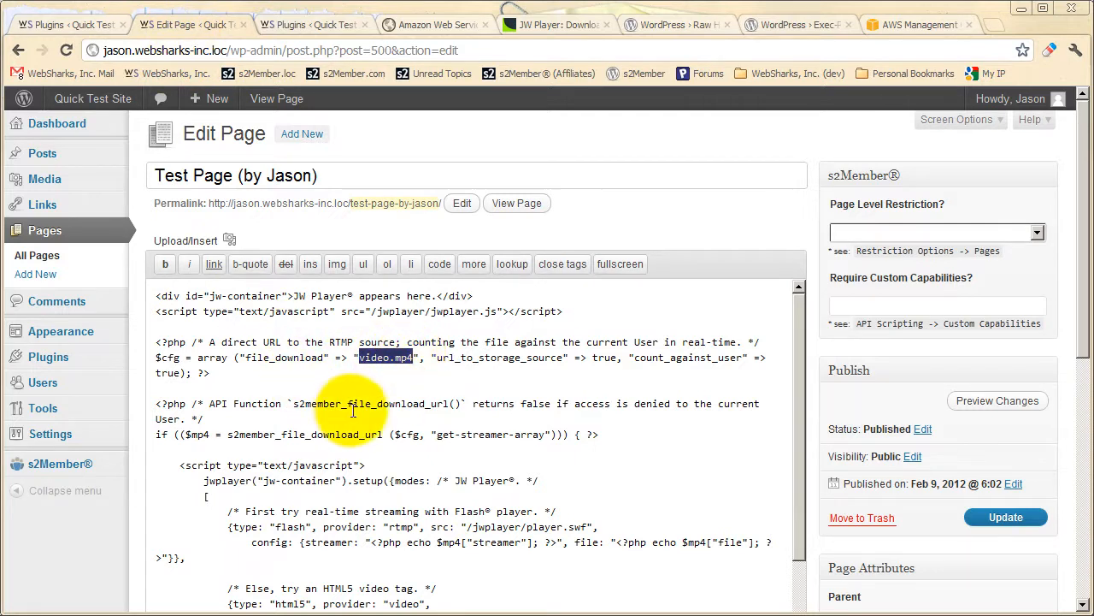
pyautogui.scroll(-1, 406, 392)
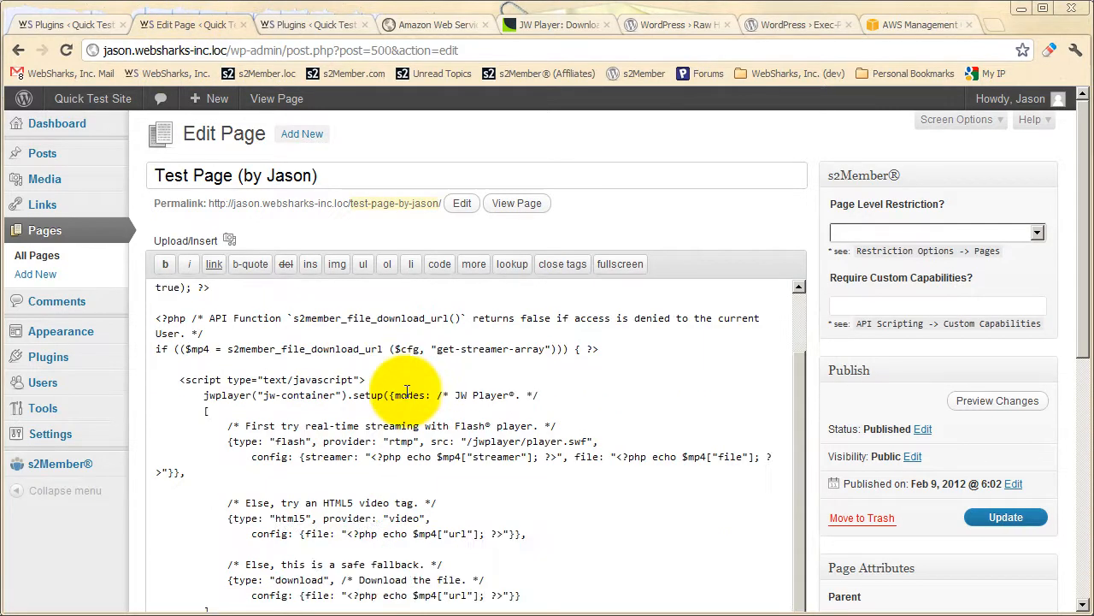
pyautogui.scroll(-4, 407, 392)
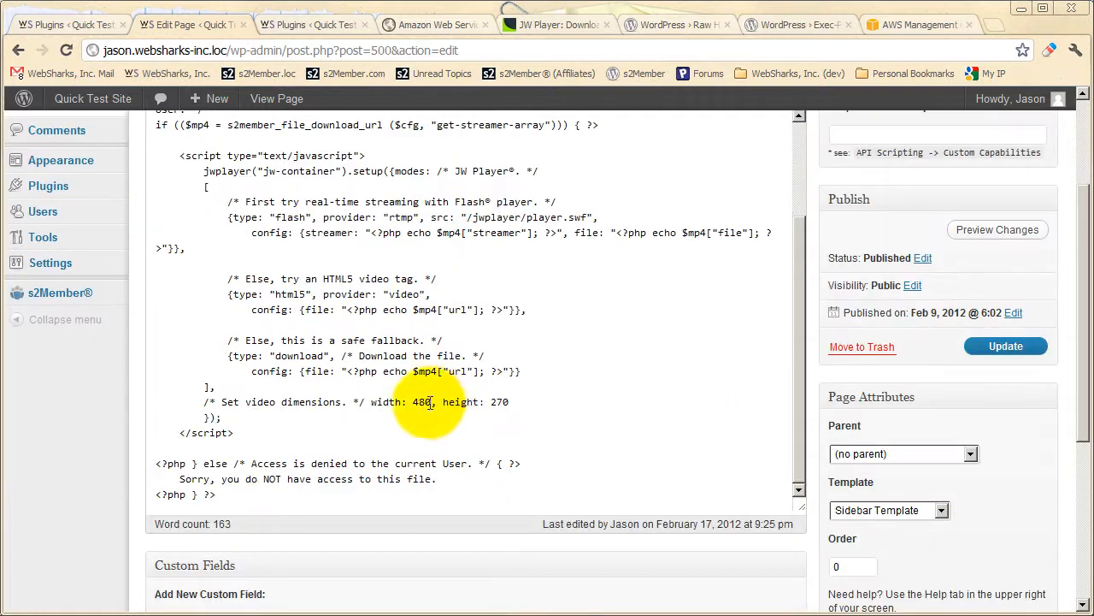
pyautogui.scroll(1, 430, 402)
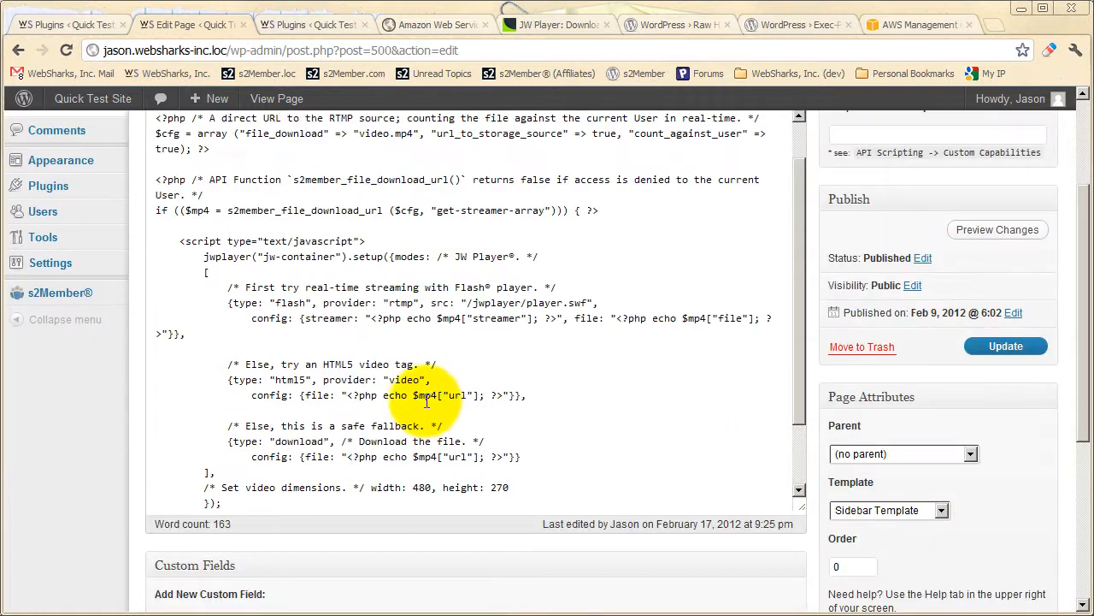
pyautogui.click(246, 395)
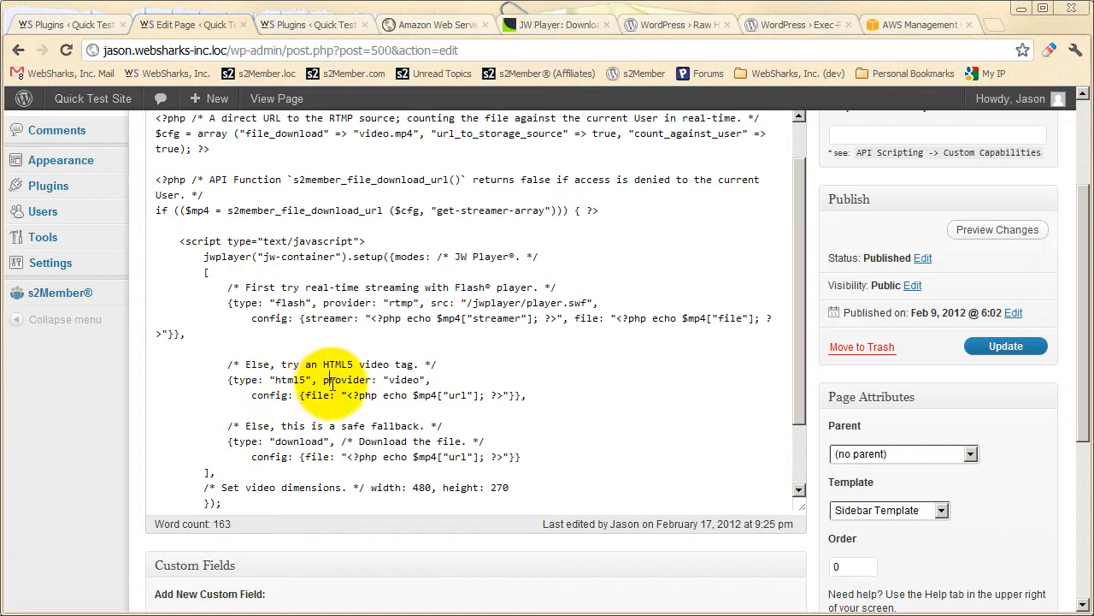
pyautogui.click(312, 442)
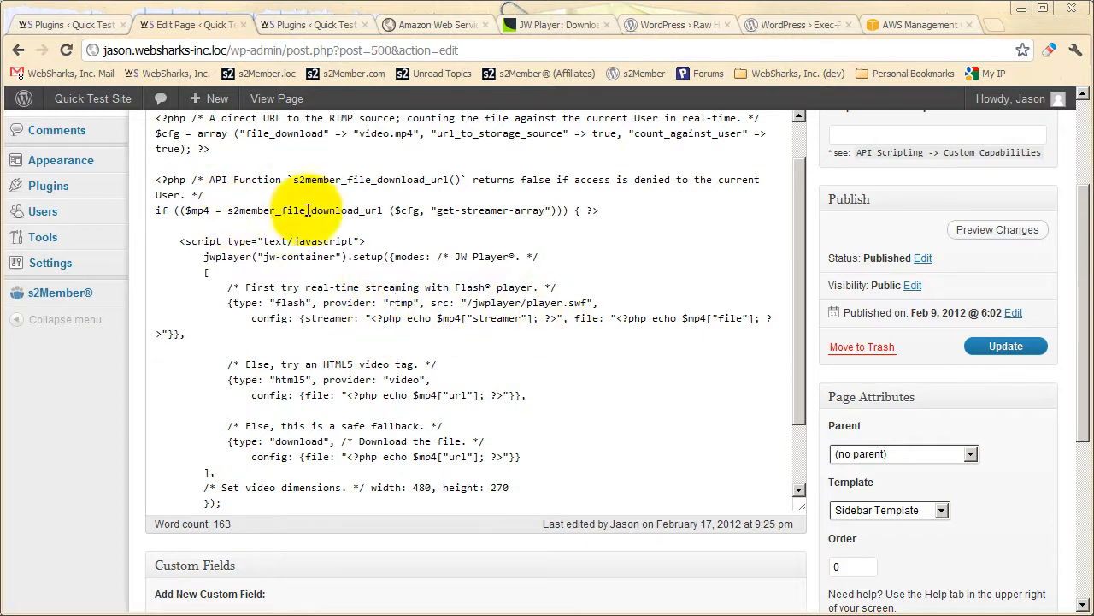
# Highlight the s2member_file_download_url function and the Flash real-time streaming block in the page code, and clear the selection.
pyautogui.moveTo(384, 211); pyautogui.dragTo(231, 211)
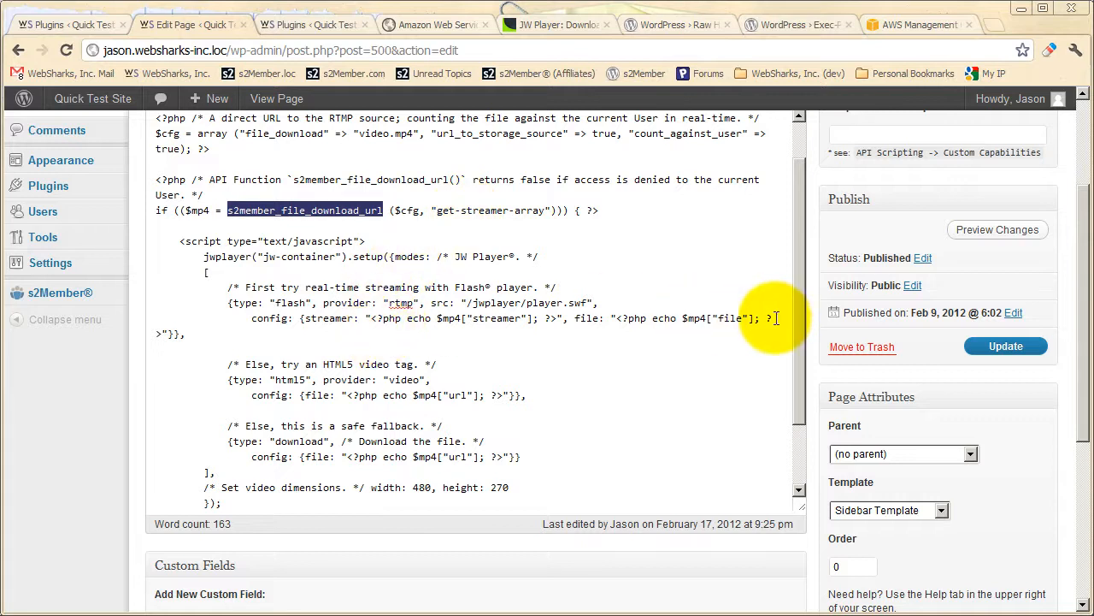
pyautogui.moveTo(186, 334); pyautogui.dragTo(228, 288)
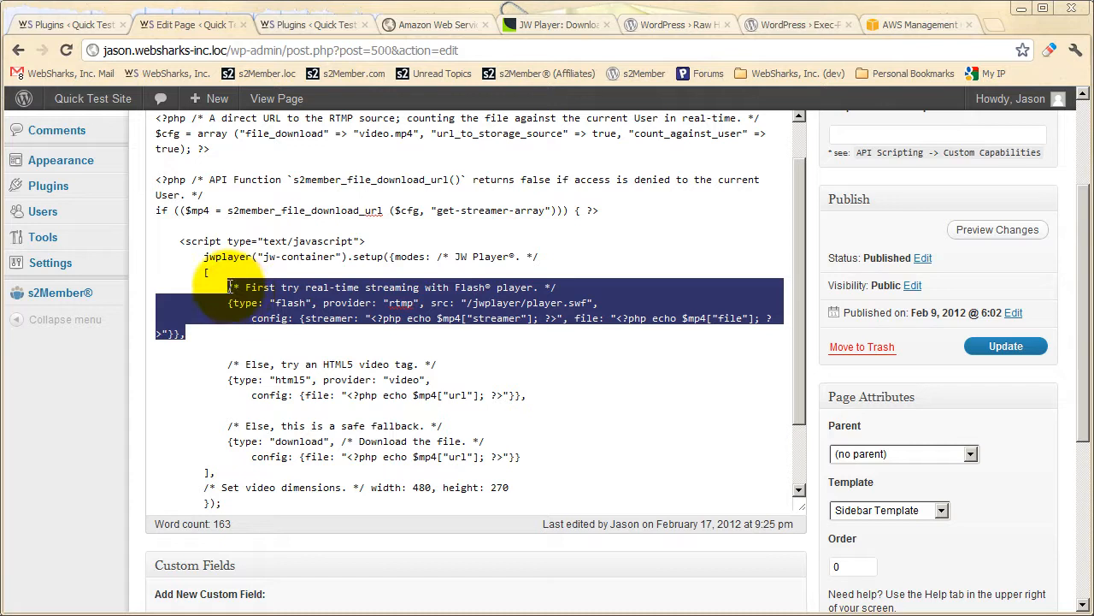
pyautogui.click(285, 310)
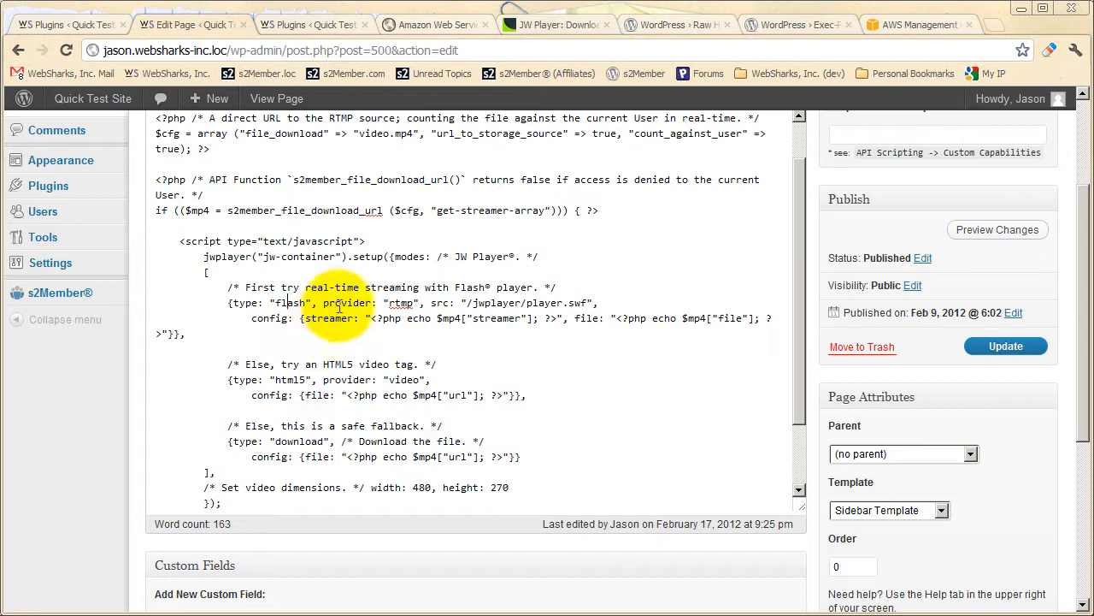
# Highlight the PHP code that outputs the file URL in the HTML5 block, and point out the download fallback type.
pyautogui.click(289, 378)
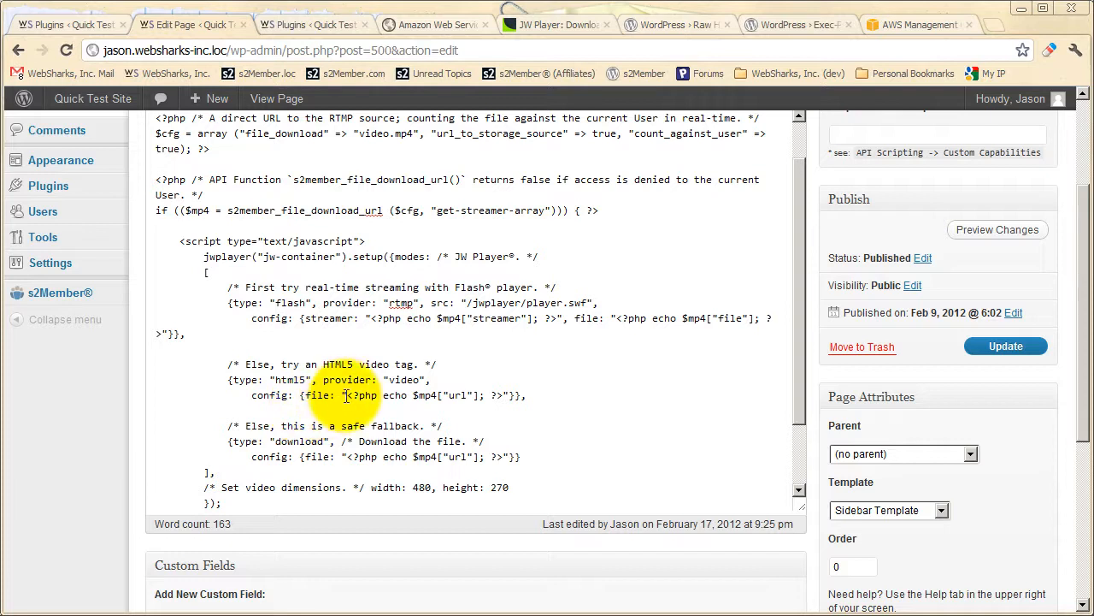
pyautogui.moveTo(347, 395); pyautogui.dragTo(503, 395)
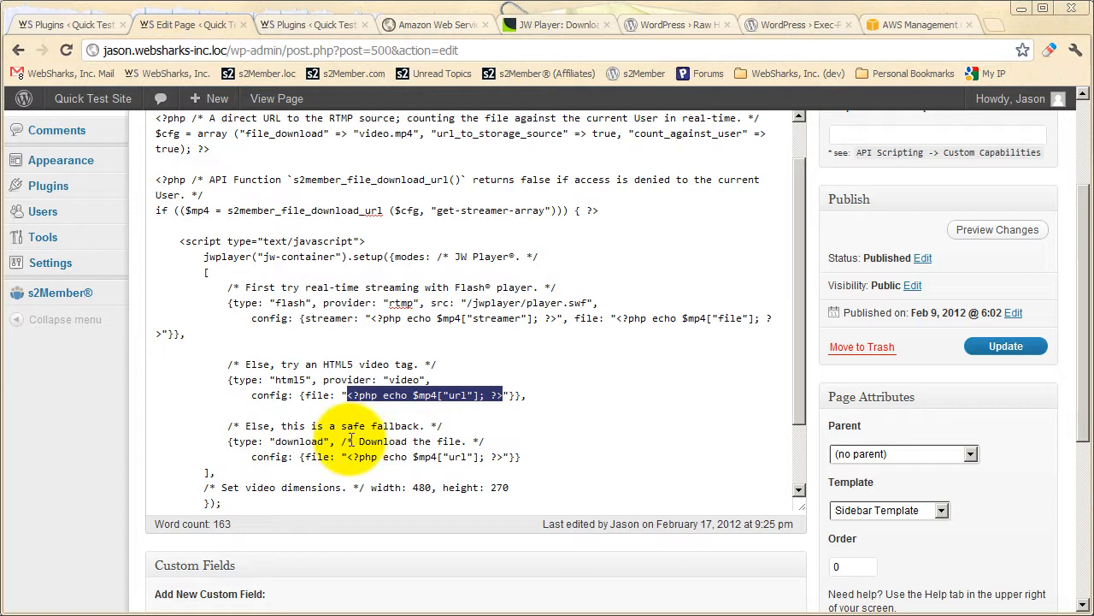
pyautogui.click(299, 441)
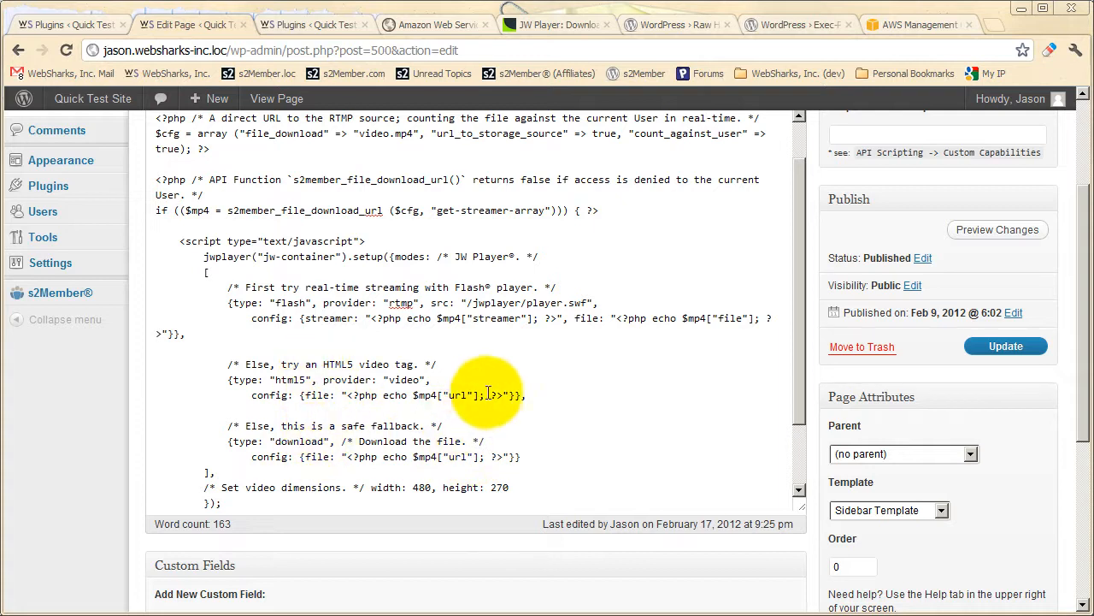
# Highlight the HTML5 block's file URL code again for comparison with the rtmp provider value in the Flash block.
pyautogui.moveTo(503, 395); pyautogui.dragTo(347, 395)
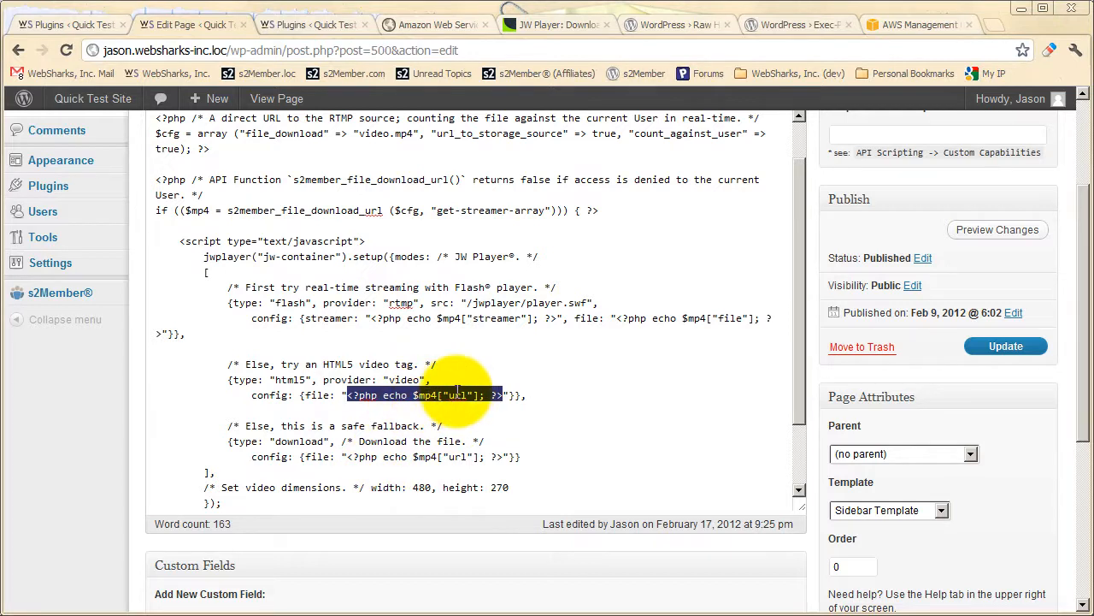
pyautogui.click(425, 396)
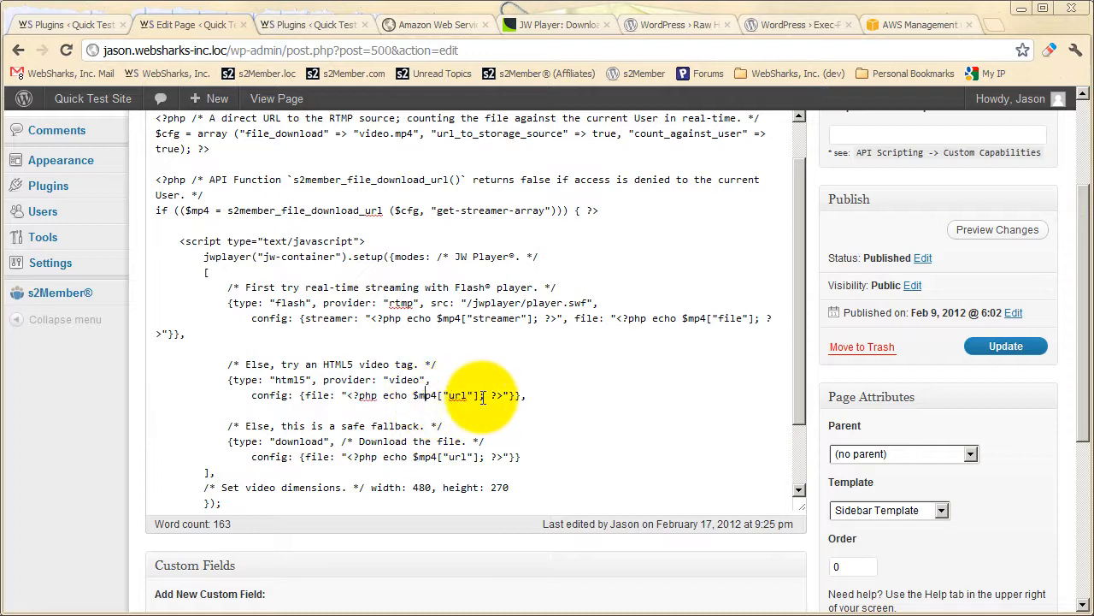
pyautogui.moveTo(503, 395); pyautogui.dragTo(346, 395)
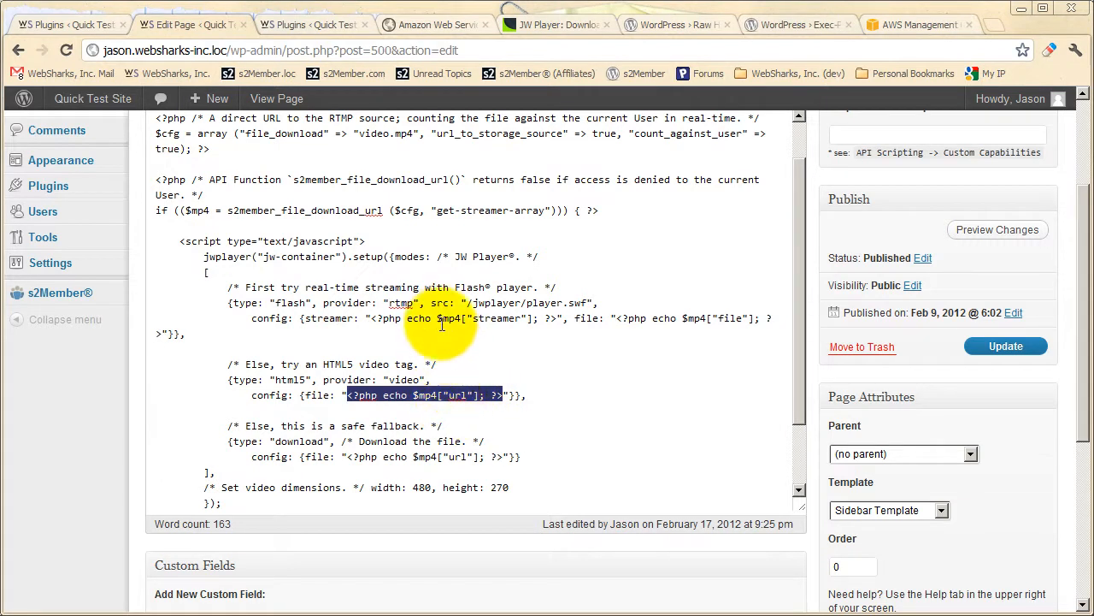
pyautogui.click(443, 306)
pyautogui.doubleClick(401, 303)
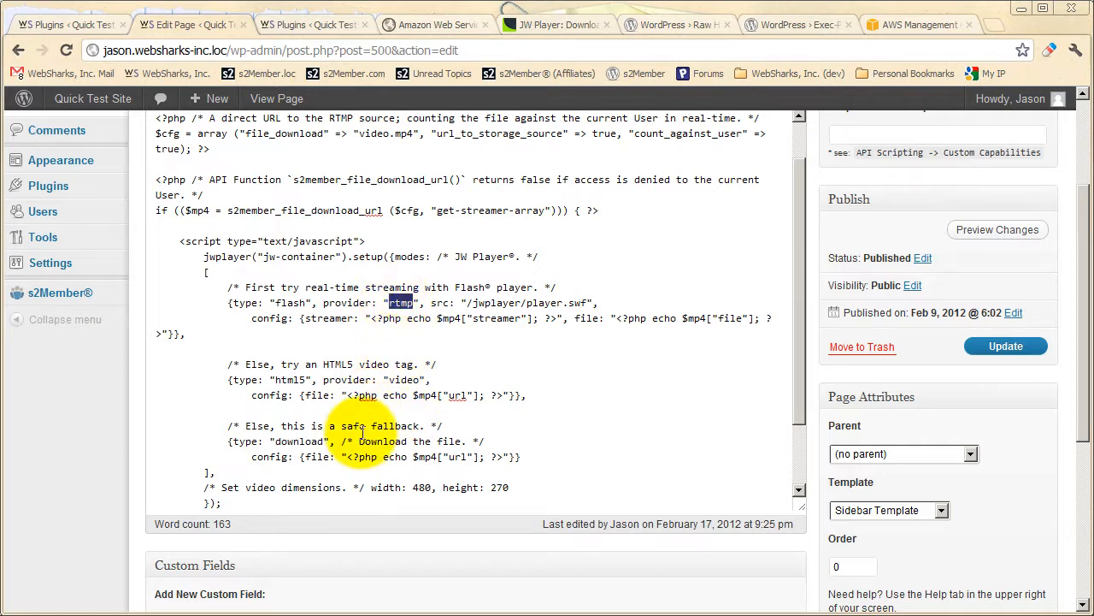
# Clear the selection in the JW Player code, then view the published test page and play its embedded video.
pyautogui.click(347, 379)
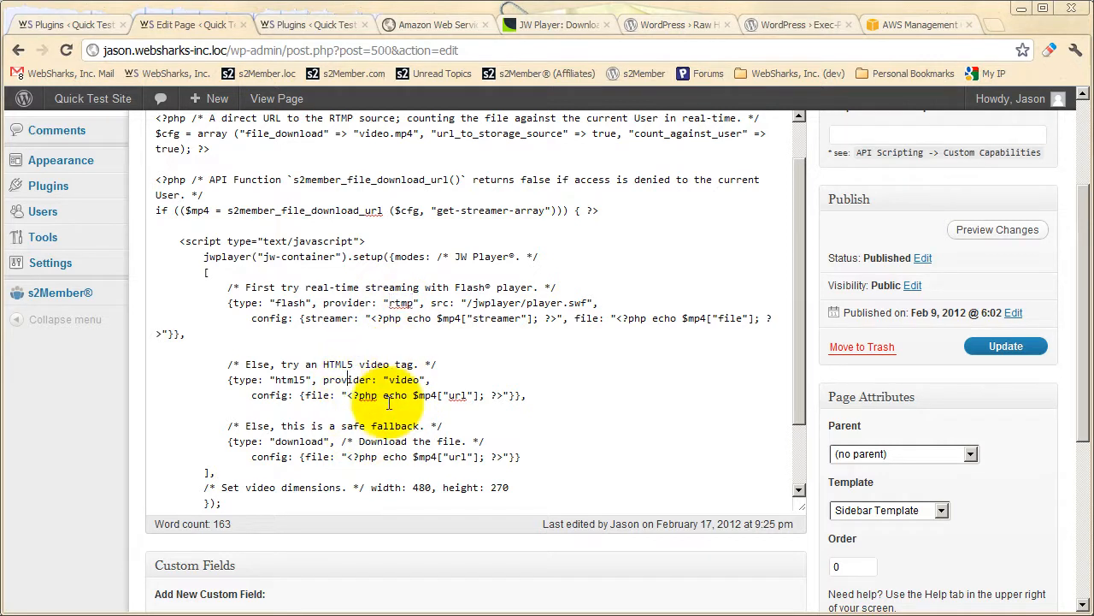
pyautogui.click(284, 380)
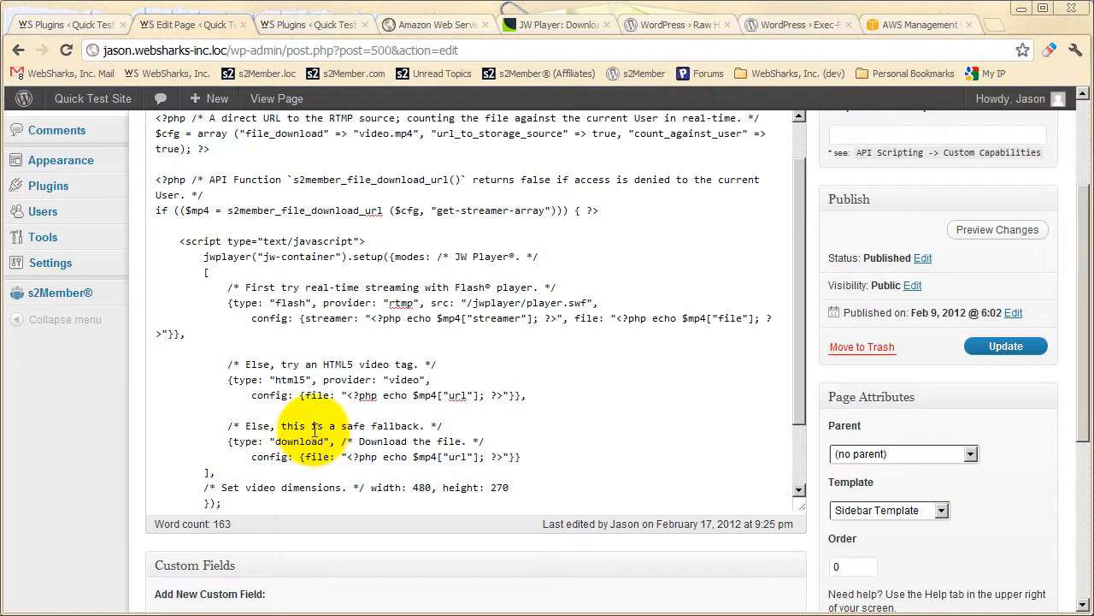
pyautogui.scroll(3, 439, 411)
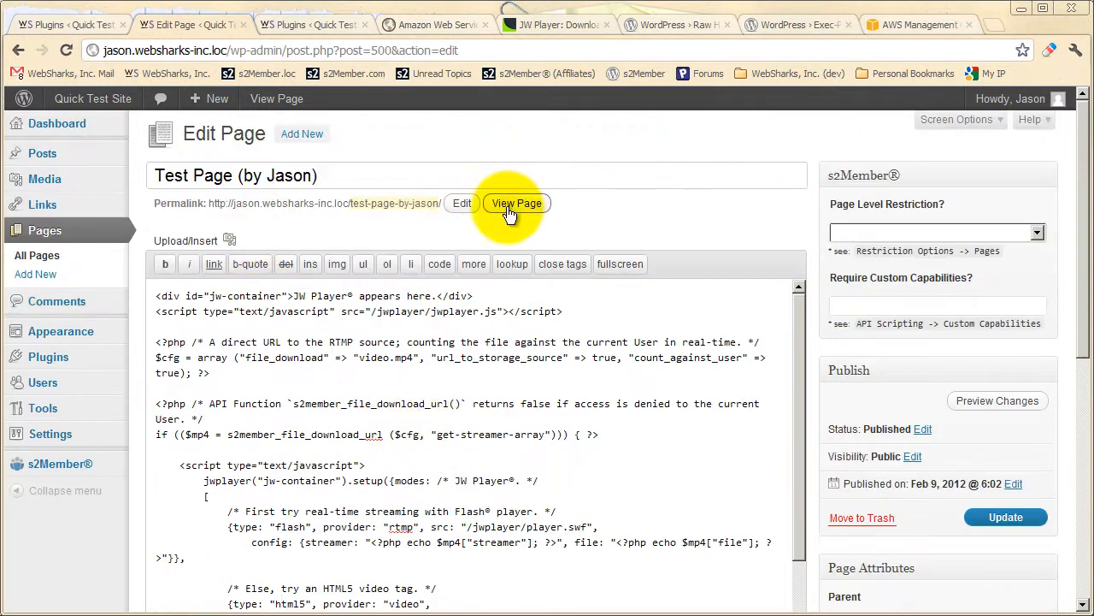
pyautogui.click(516, 204)
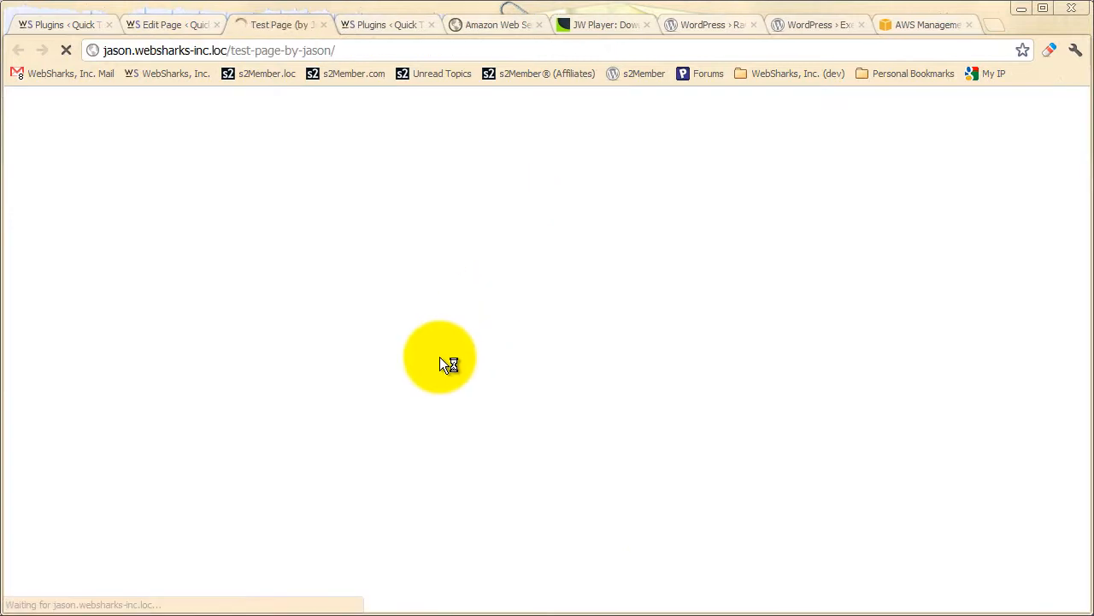
pyautogui.scroll(-2, 530, 370)
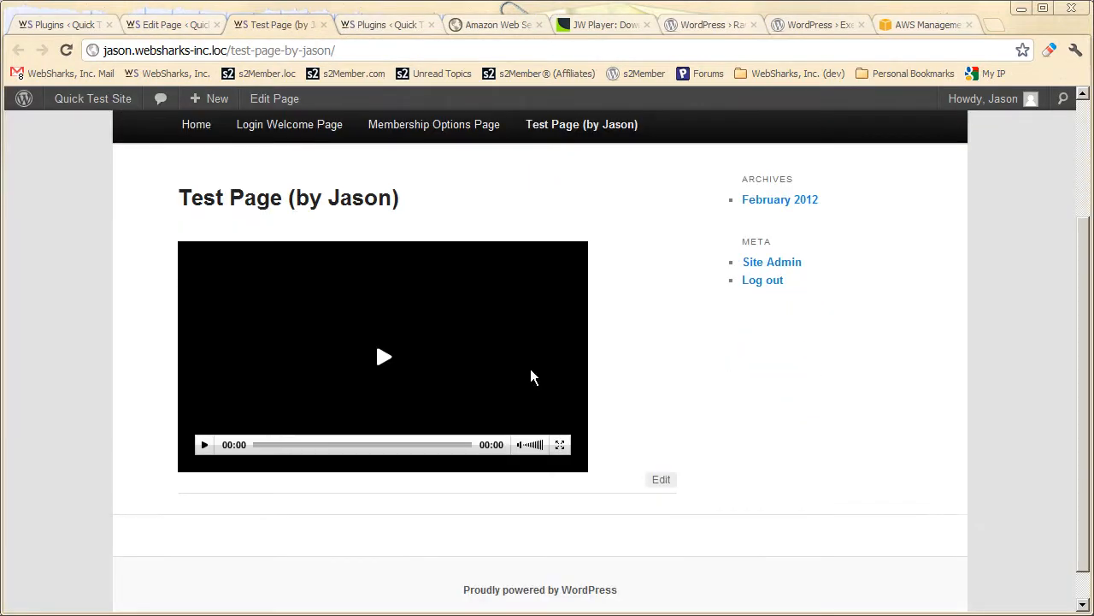
pyautogui.click(382, 364)
pyautogui.click(602, 319)
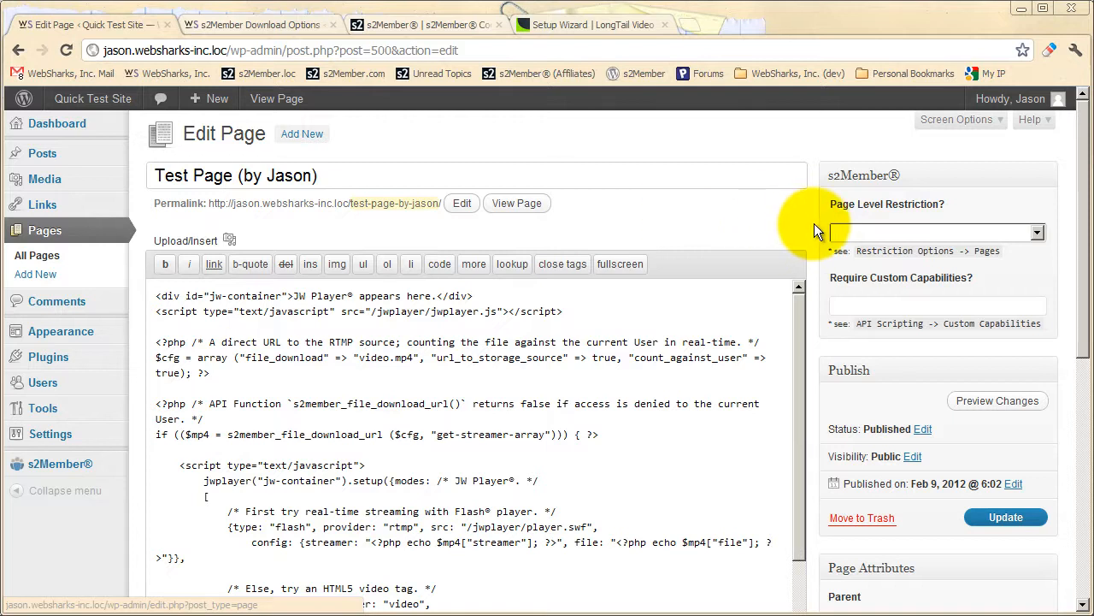
# Turn off the page's Raw HTML options Disable wptexturize, Disable automatic paragraphs, Disable convert_chars and Disable smilies.
pyautogui.scroll(-5, 814, 225)
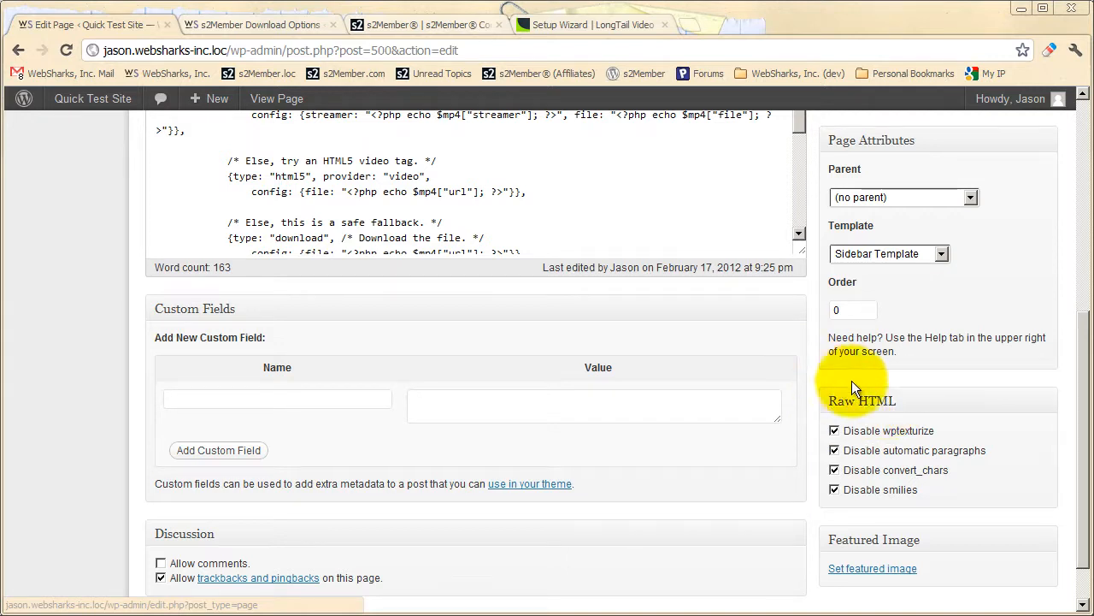
pyautogui.click(872, 432)
pyautogui.click(863, 451)
pyautogui.click(862, 470)
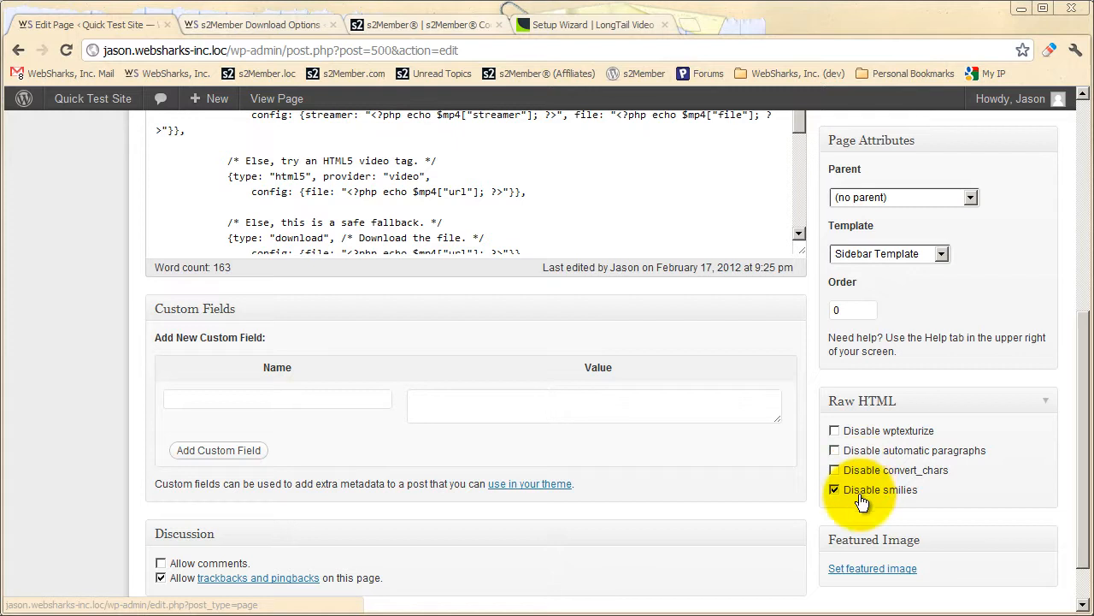
pyautogui.click(862, 489)
# Turn all four Raw HTML options back on for the page, from Disable wptexturize to Disable smilies.
pyautogui.scroll(4, 791, 402)
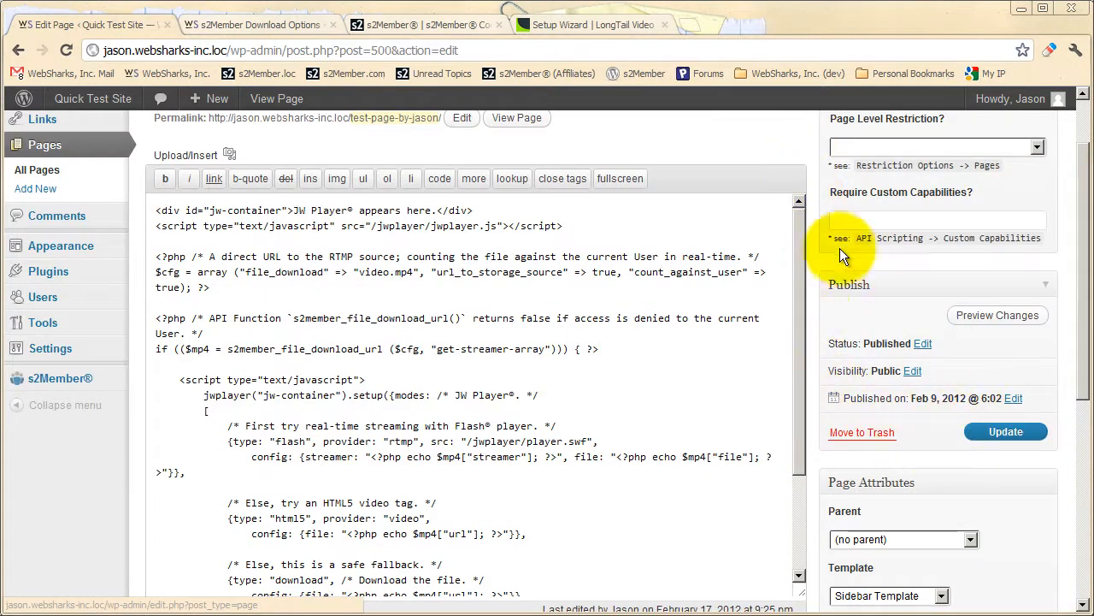
pyautogui.scroll(-2, 818, 305)
pyautogui.scroll(-2, 814, 305)
pyautogui.scroll(3, 814, 304)
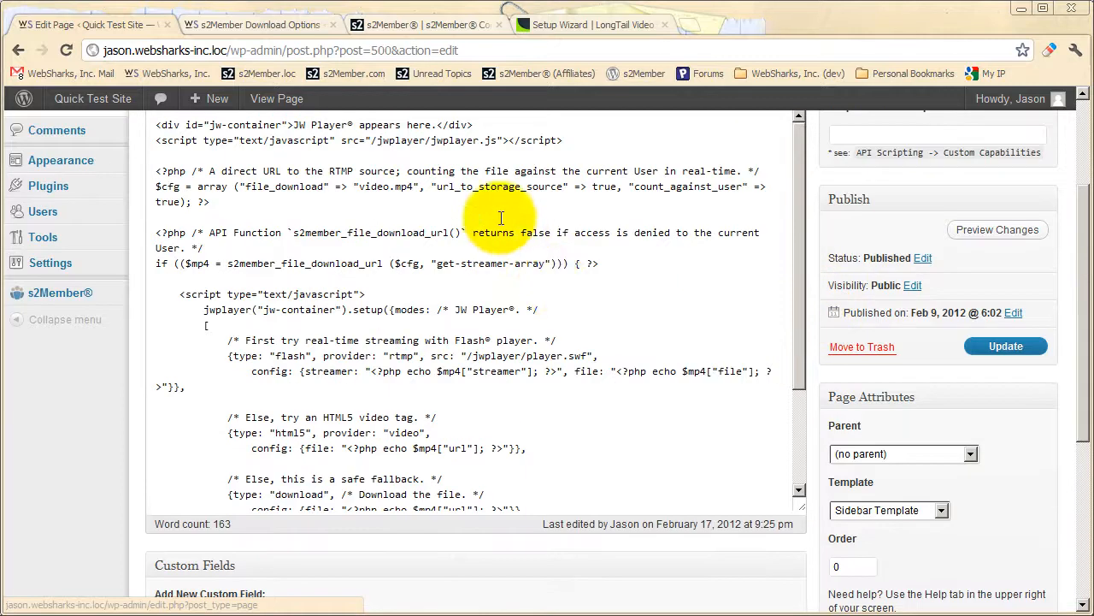
pyautogui.scroll(-4, 817, 417)
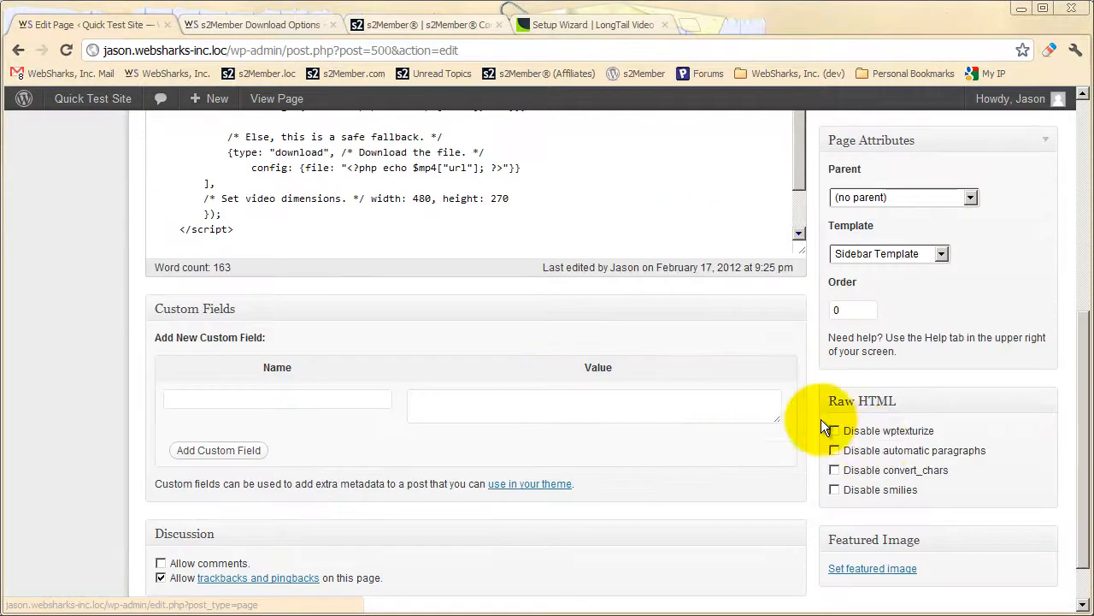
pyautogui.click(851, 431)
pyautogui.click(851, 451)
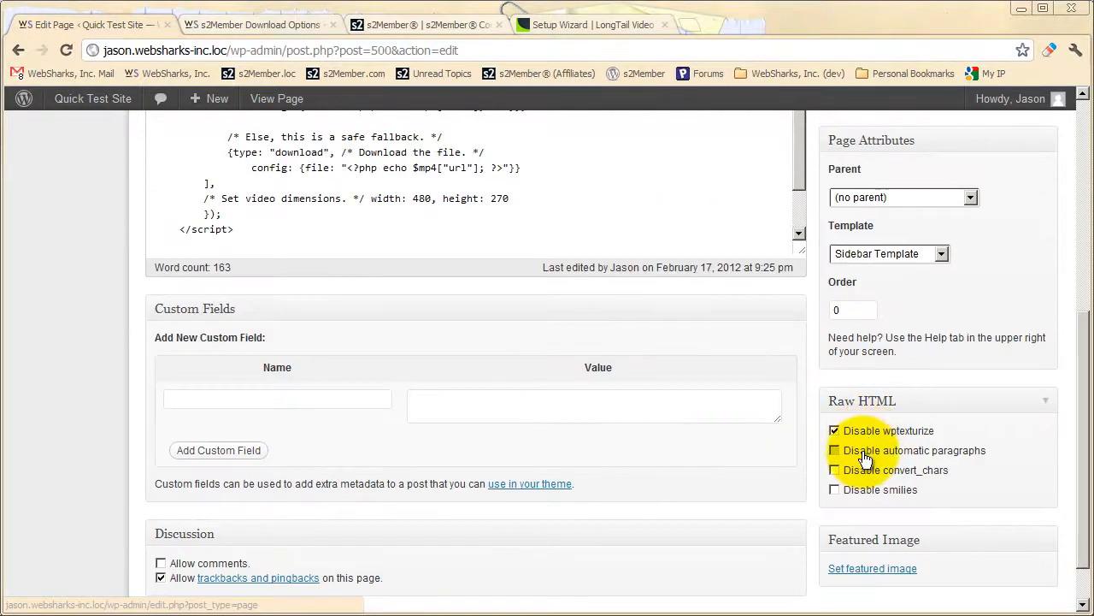
pyautogui.click(851, 470)
pyautogui.click(850, 490)
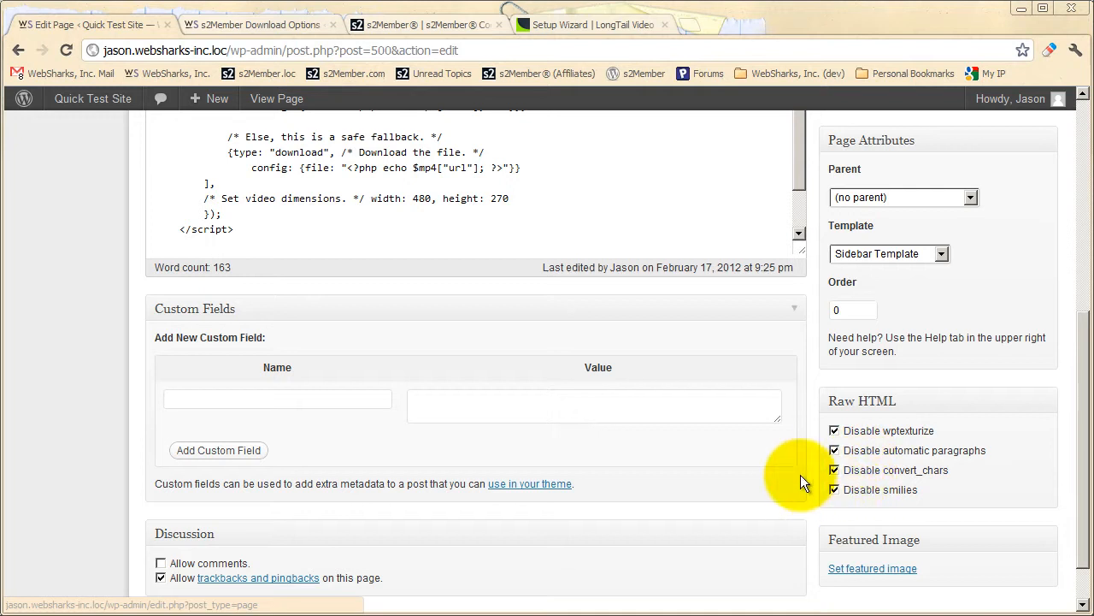
# Return to the JW Player code and highlight the s2member_file_download_url function name in the if condition.
pyautogui.scroll(3, 811, 463)
pyautogui.scroll(1, 813, 459)
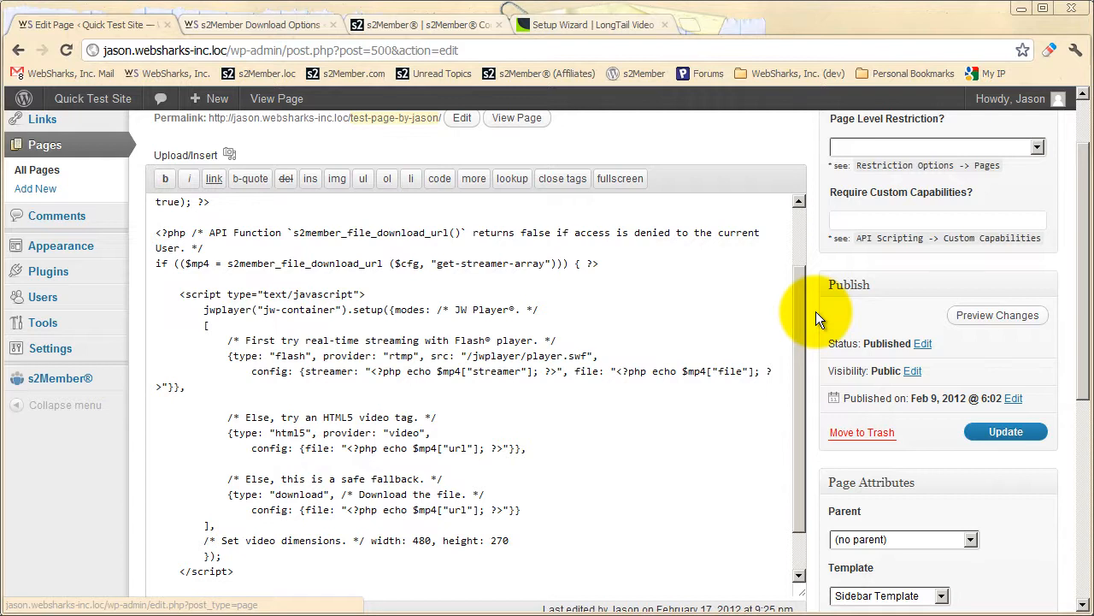
pyautogui.scroll(1, 816, 312)
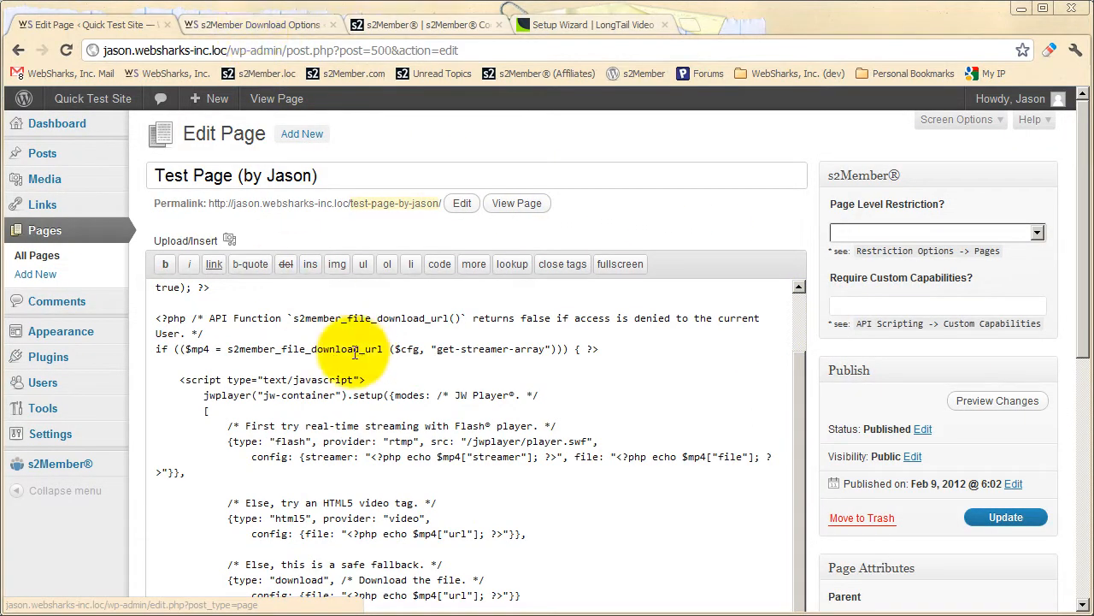
pyautogui.moveTo(229, 352); pyautogui.dragTo(388, 354)
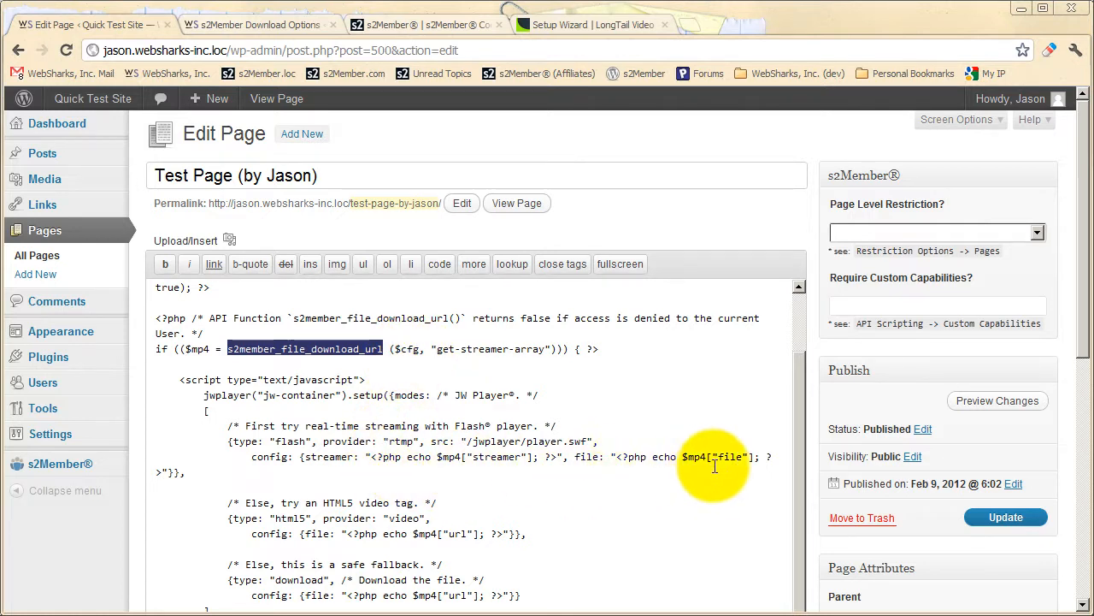
# Highlight the Flash block's config line and its PHP code that outputs the streamer value, then clear the selection.
pyautogui.moveTo(254, 457); pyautogui.dragTo(168, 471)
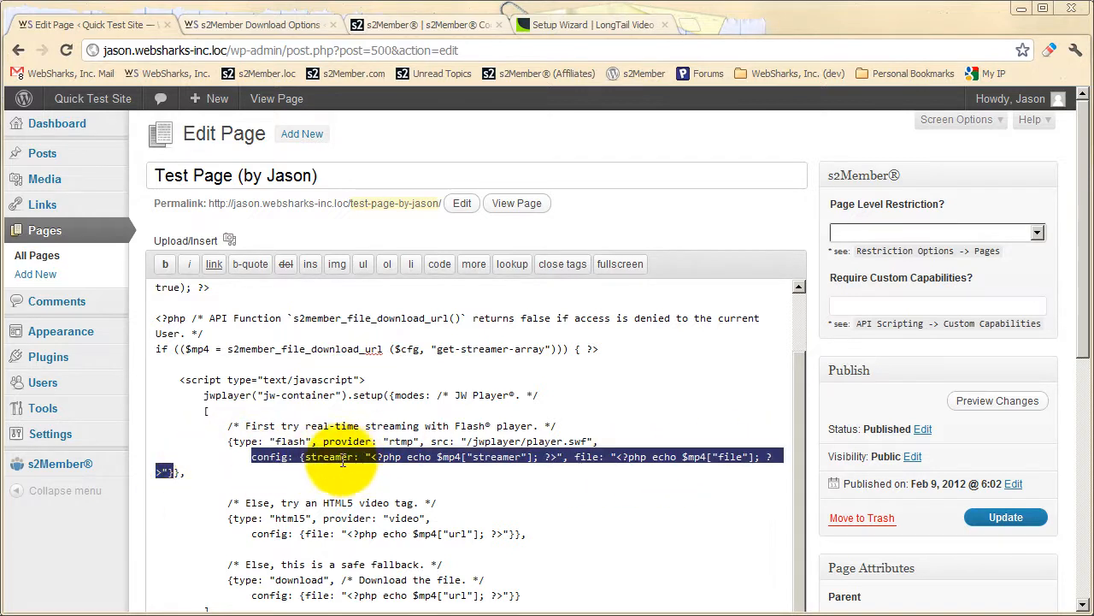
pyautogui.click(282, 438)
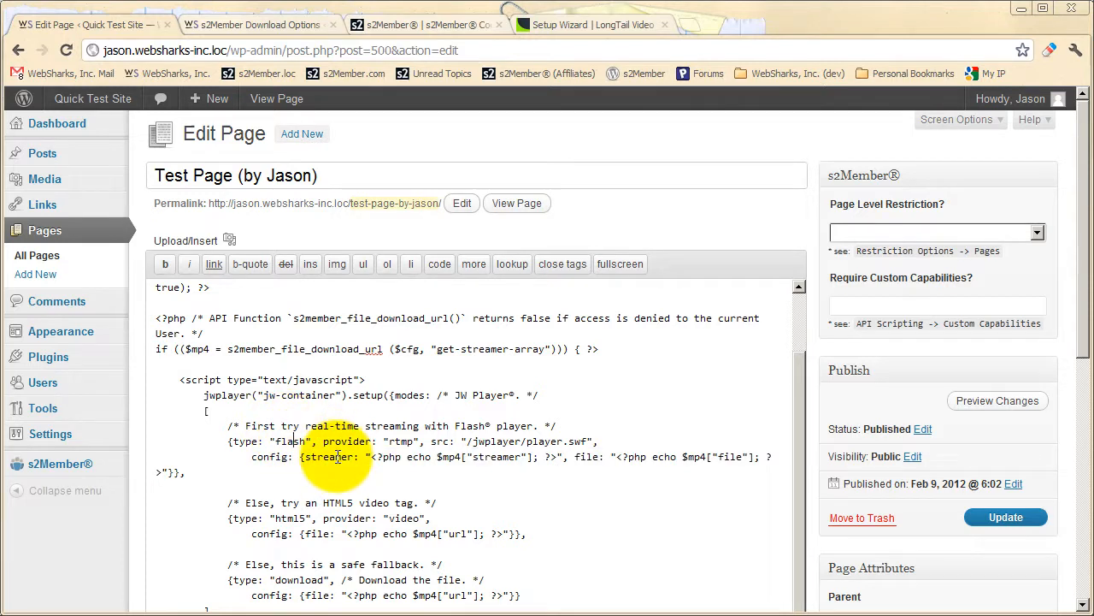
pyautogui.moveTo(371, 456); pyautogui.dragTo(557, 457)
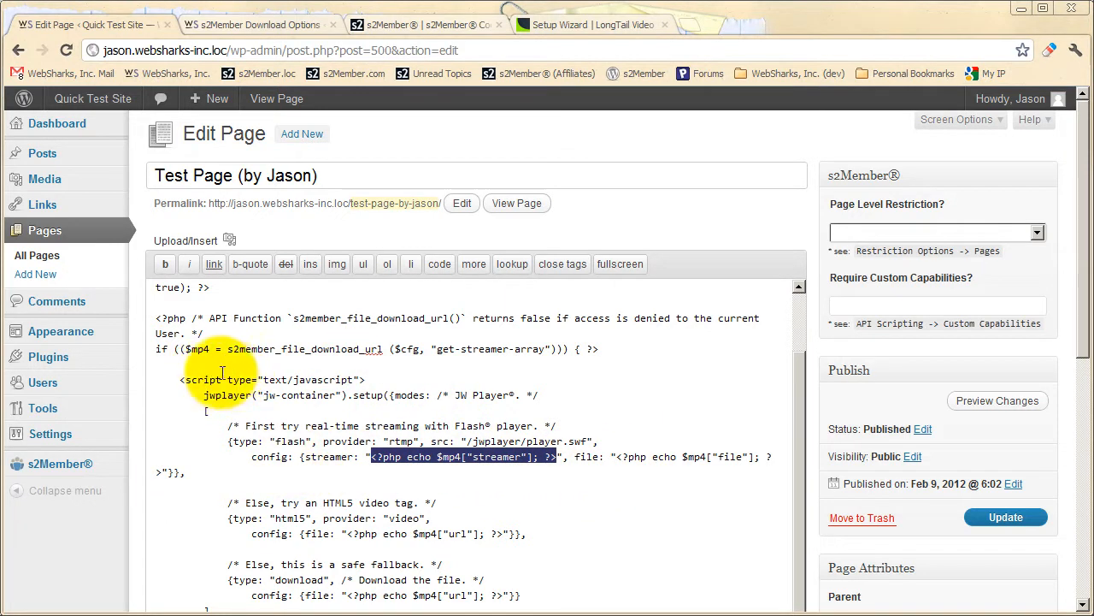
pyautogui.click(348, 445)
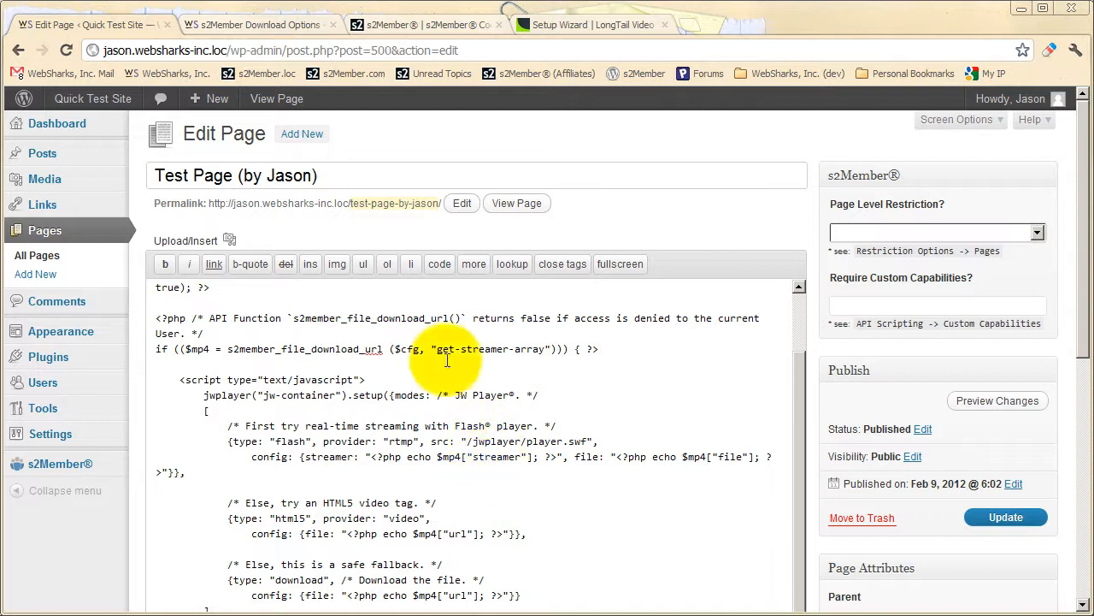
# Switch to the s2Member Codex website and open its API Functions documentation.
pyautogui.click(406, 25)
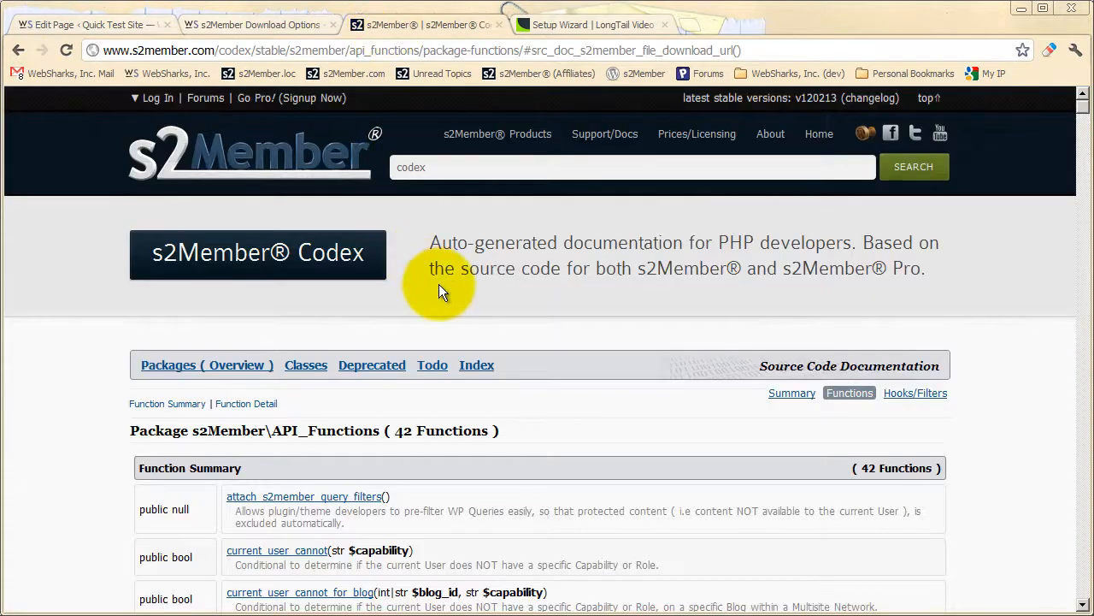
pyautogui.moveTo(603, 138)
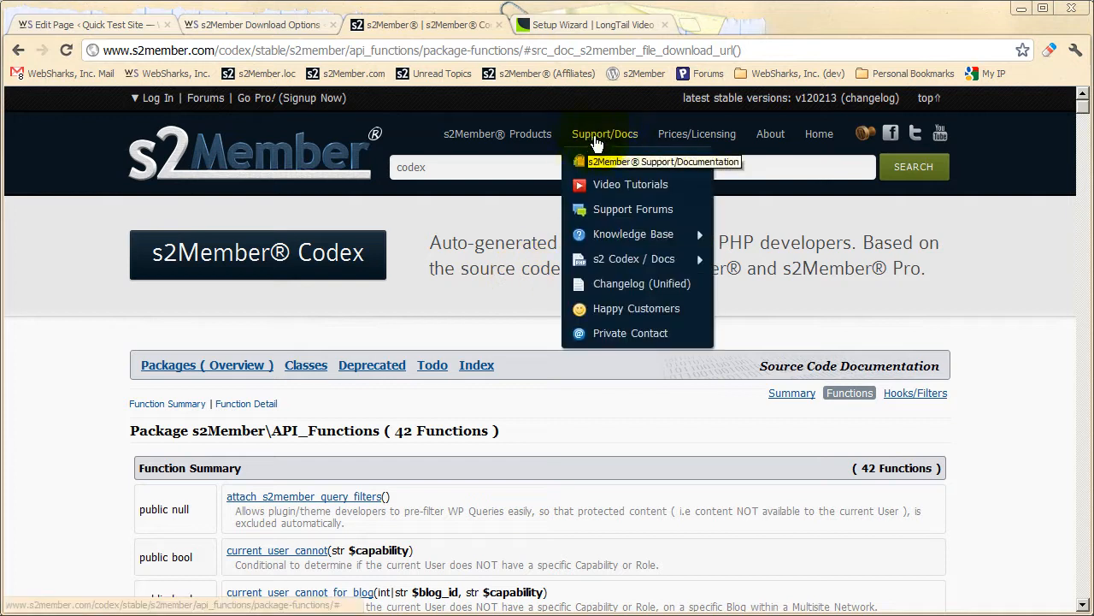
pyautogui.moveTo(616, 263)
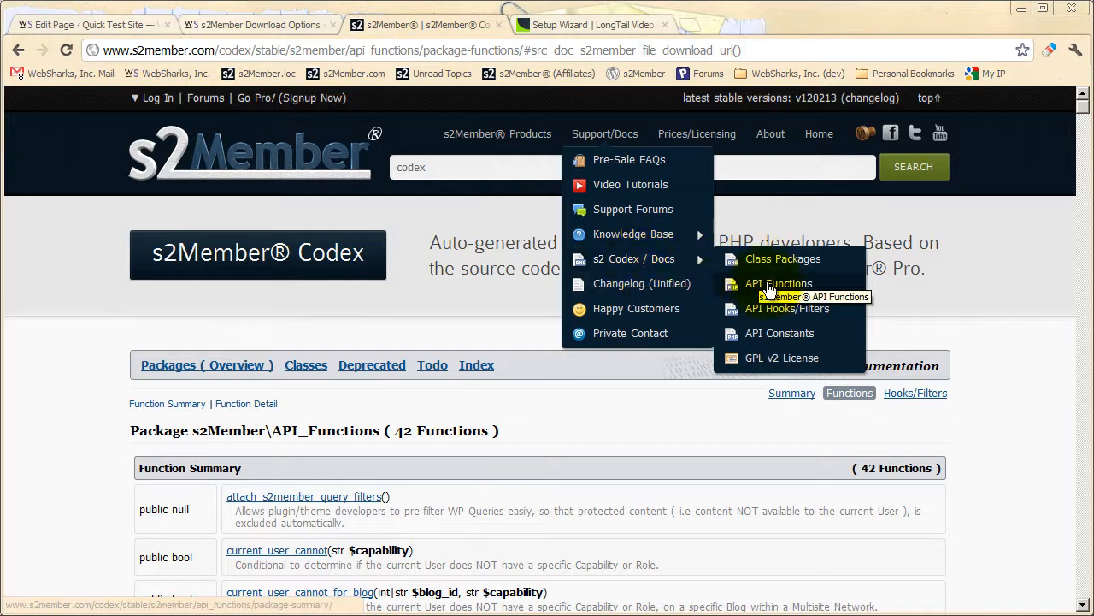
pyautogui.click(769, 287)
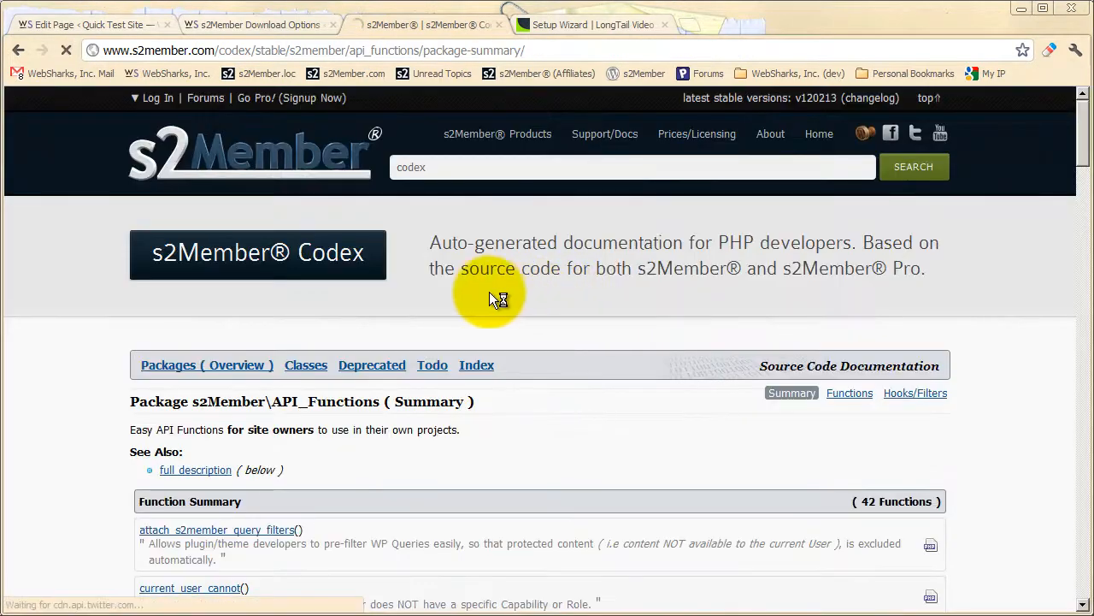
# Find s2member_file_download_url in the function summary and open its detailed documentation.
pyautogui.scroll(-1, 468, 295)
pyautogui.scroll(-1, 465, 291)
pyautogui.scroll(-3, 404, 315)
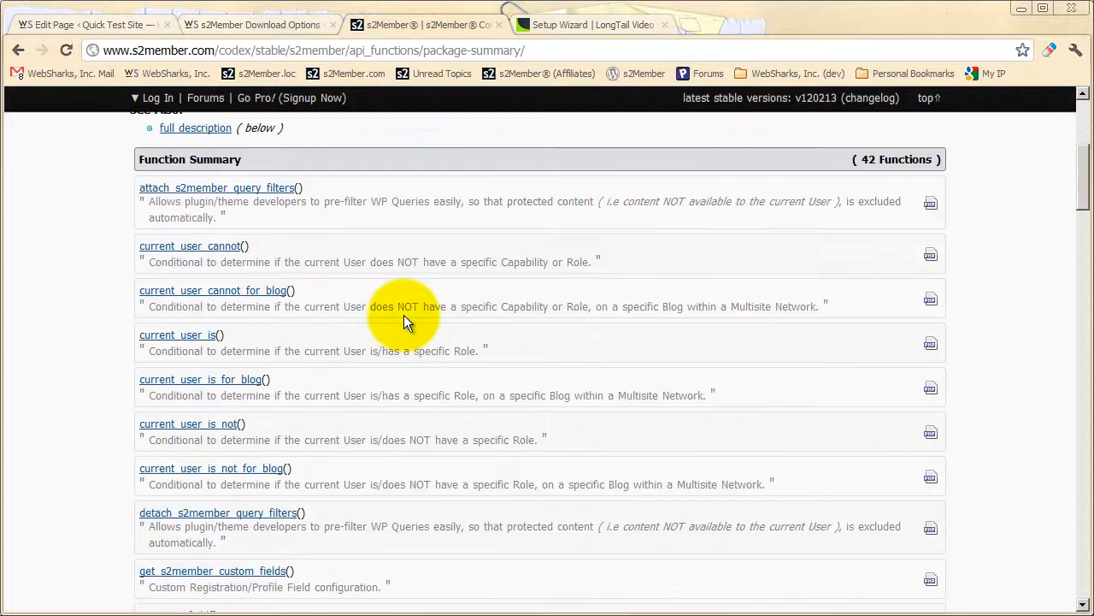
pyautogui.scroll(-7, 401, 315)
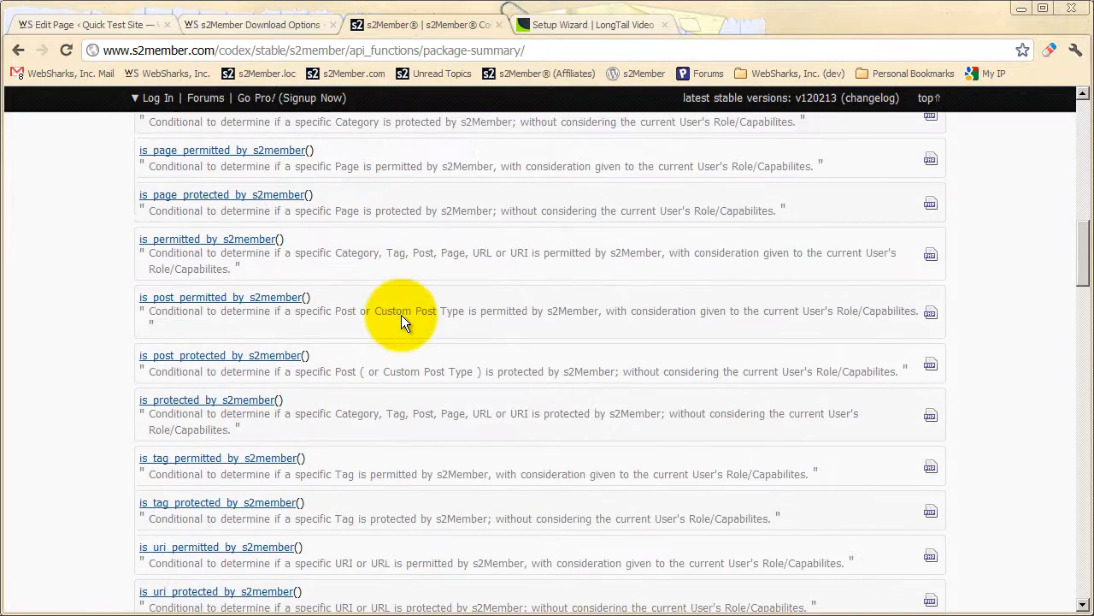
pyautogui.scroll(-5, 401, 319)
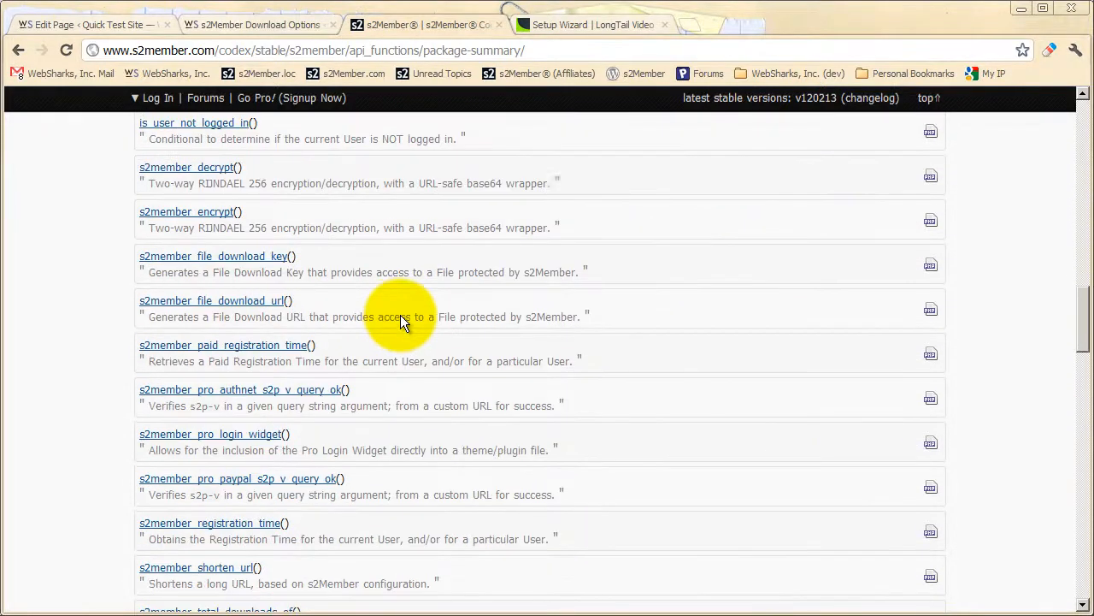
pyautogui.click(256, 305)
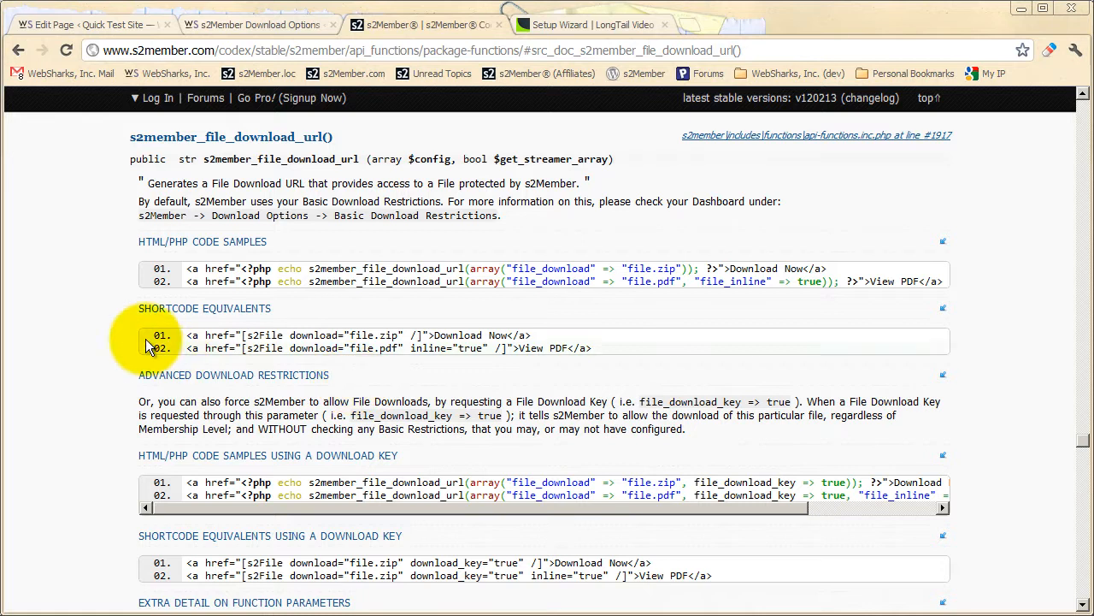
# Review the $config parameters of s2member_file_download_url from file_download down to url_to_storage_source, count_against_user and check_user.
pyautogui.scroll(-5, 103, 293)
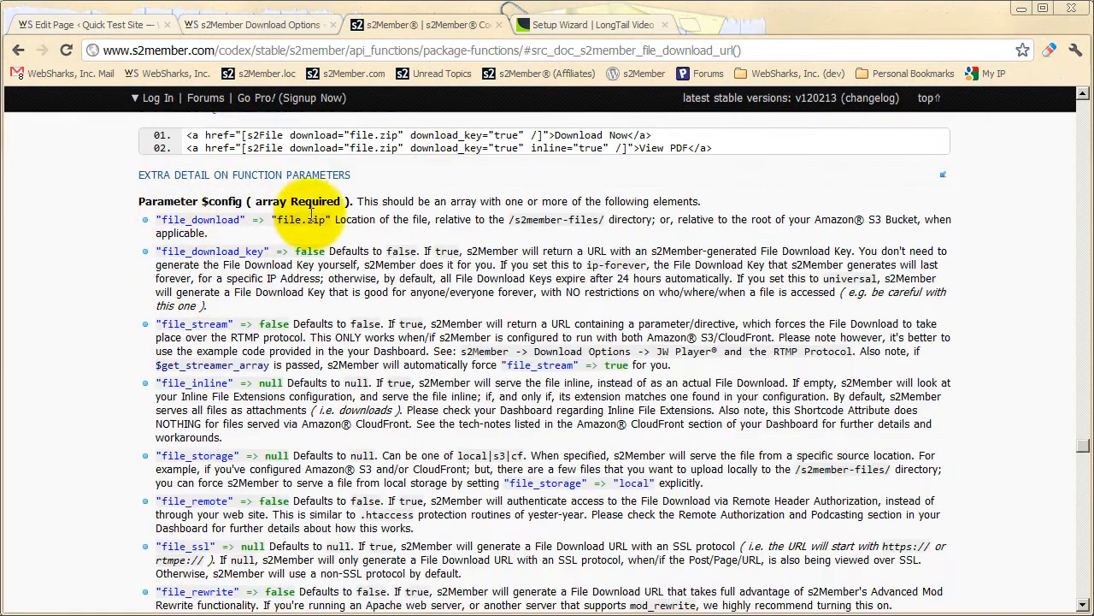
pyautogui.scroll(-3, 282, 342)
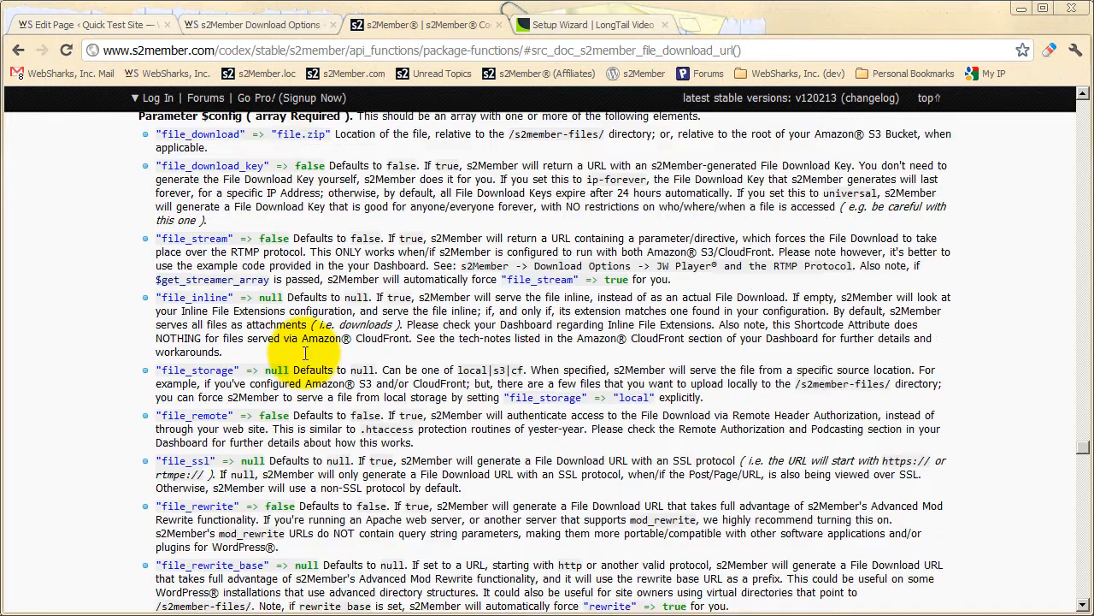
pyautogui.scroll(-3, 305, 357)
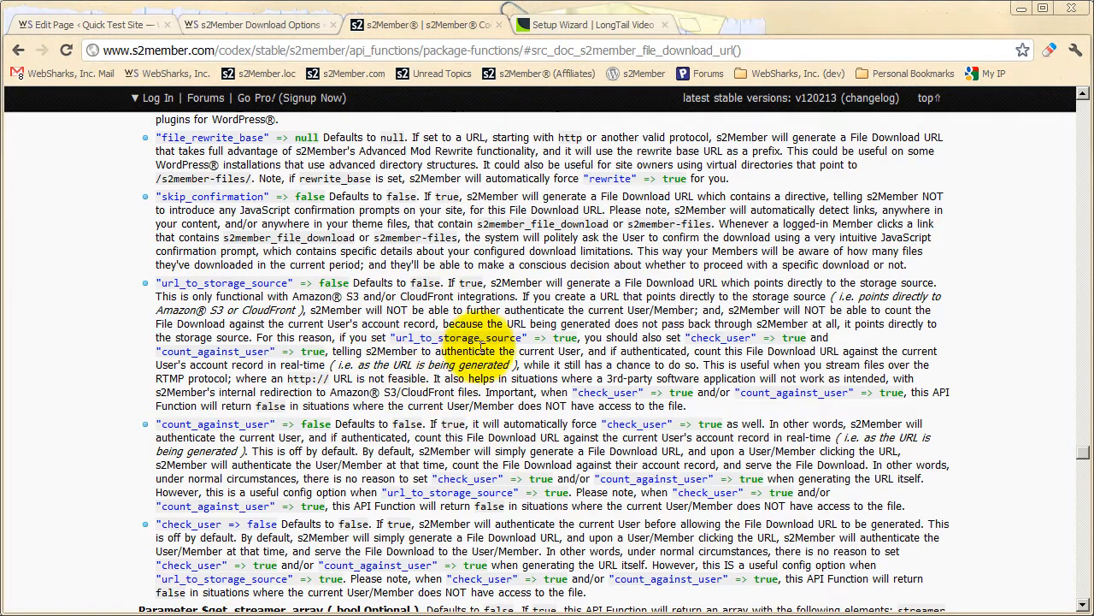
# Switch to the LongTail Video Setup Wizard page and show the site's JW Player product links.
pyautogui.click(562, 28)
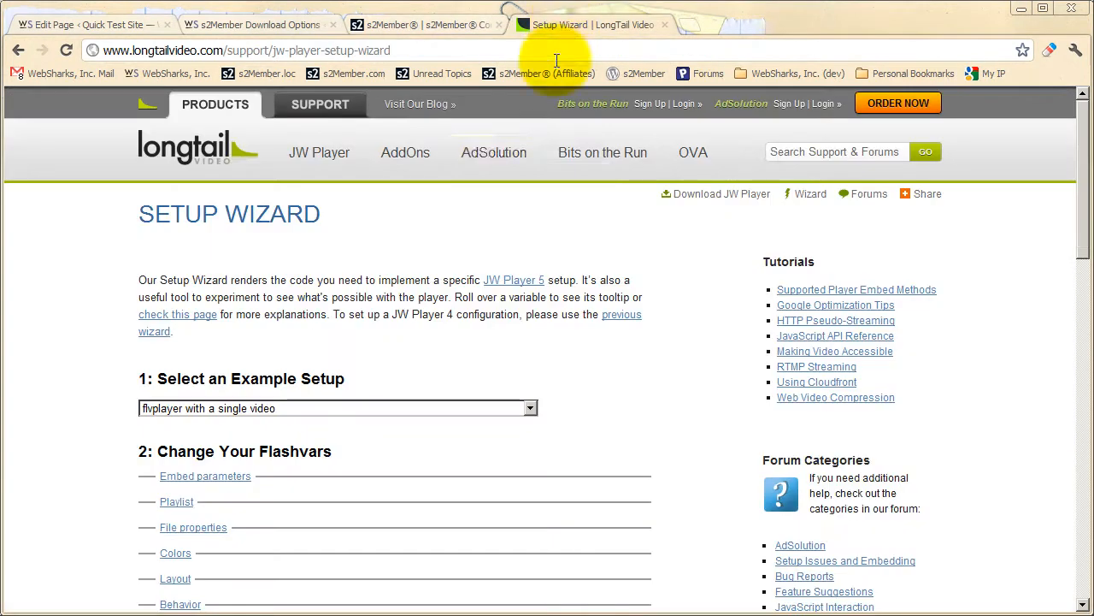
pyautogui.moveTo(324, 156)
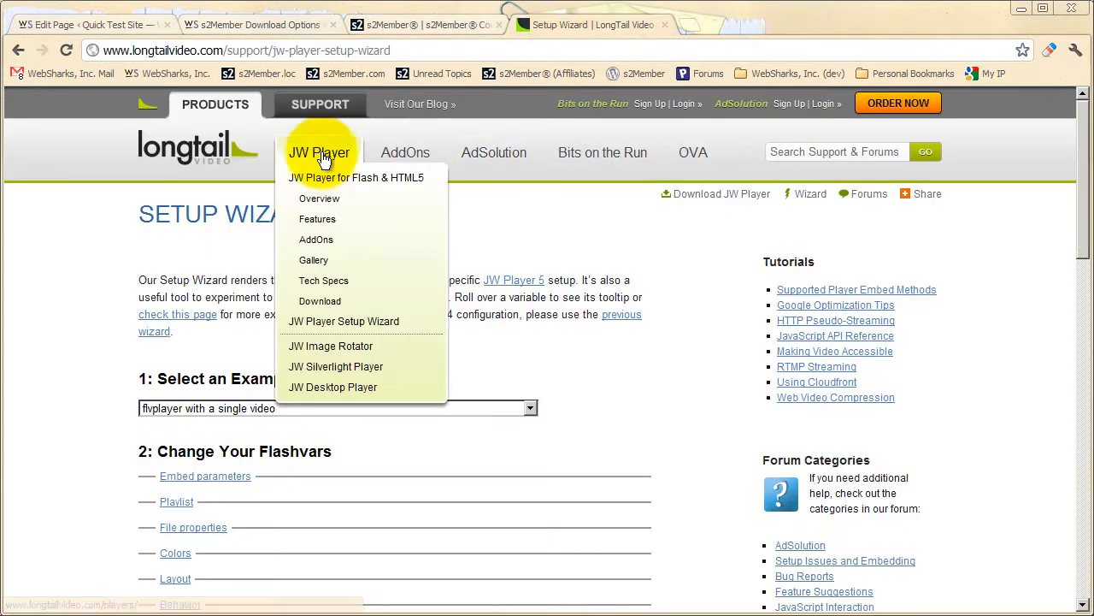